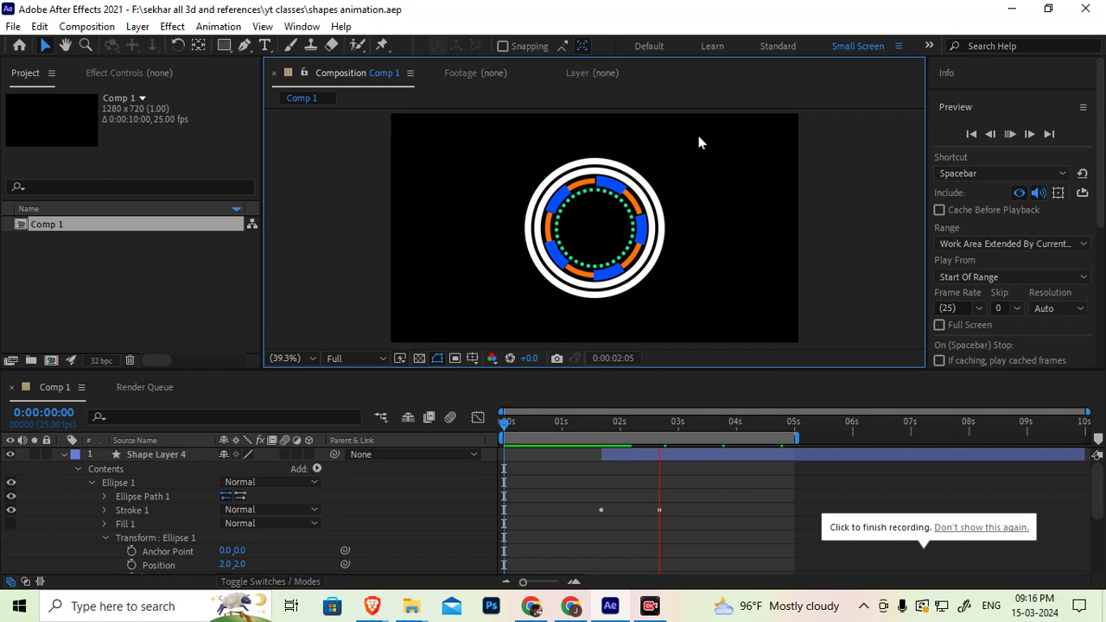
# Stop the preview at 0:00:02:18 and collapse Shape Layer 4's open properties
pyautogui.press('space')
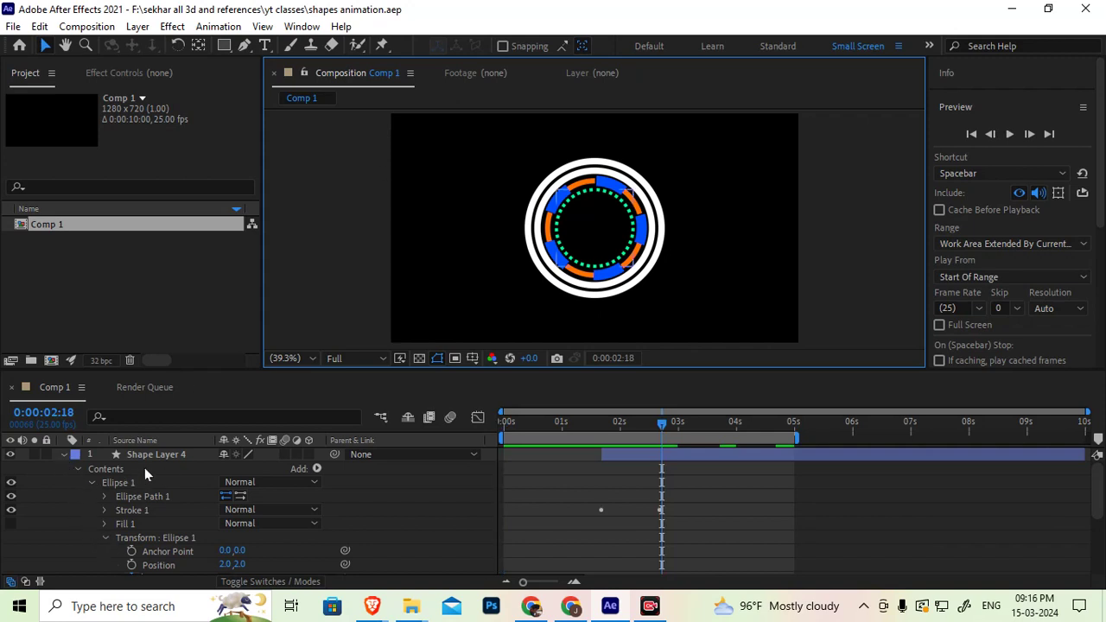
pyautogui.hotkey('ctrl', '`')
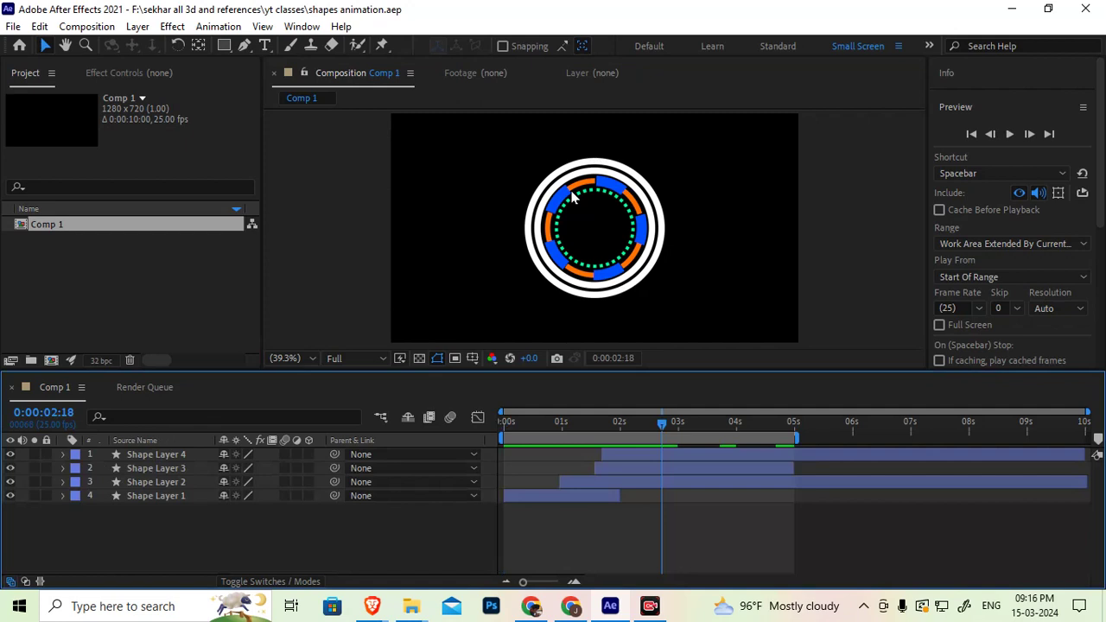
# Arm the Pen tool and set the new-shape stroke colour to light blue 01AEFF
pyautogui.press('g')
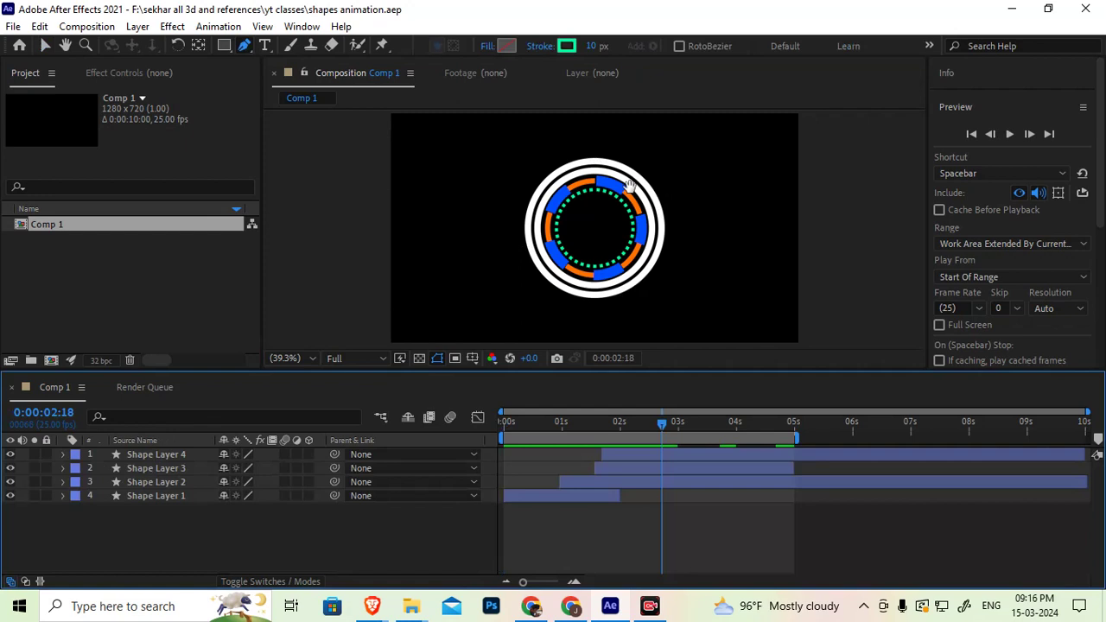
pyautogui.moveTo(631, 185); pyautogui.dragTo(563, 225)
pyautogui.click(566, 46)
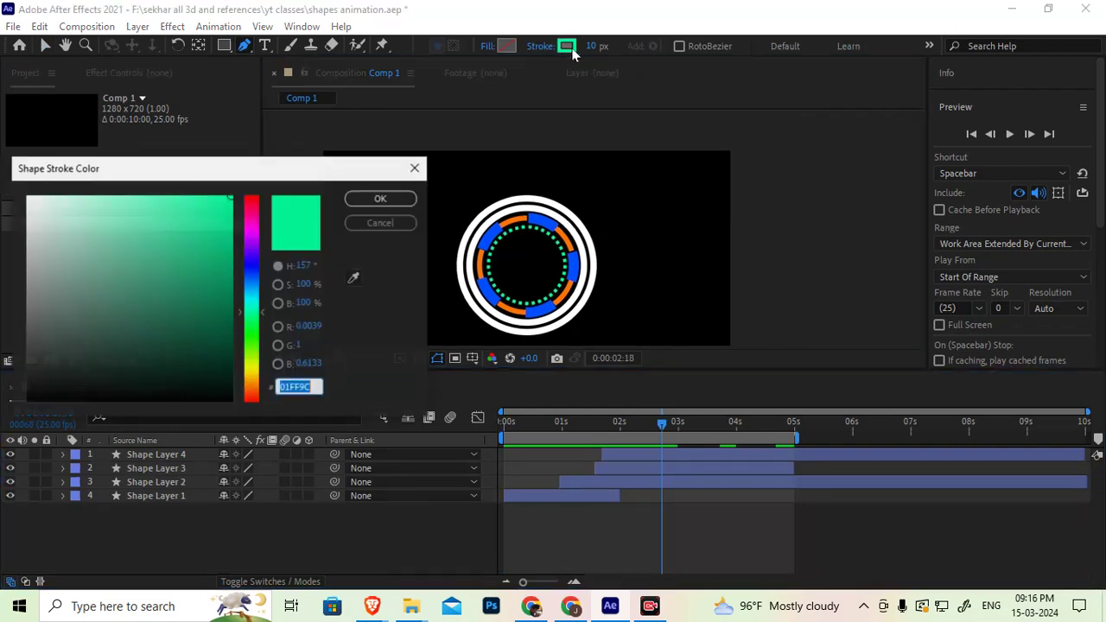
pyautogui.click(251, 288)
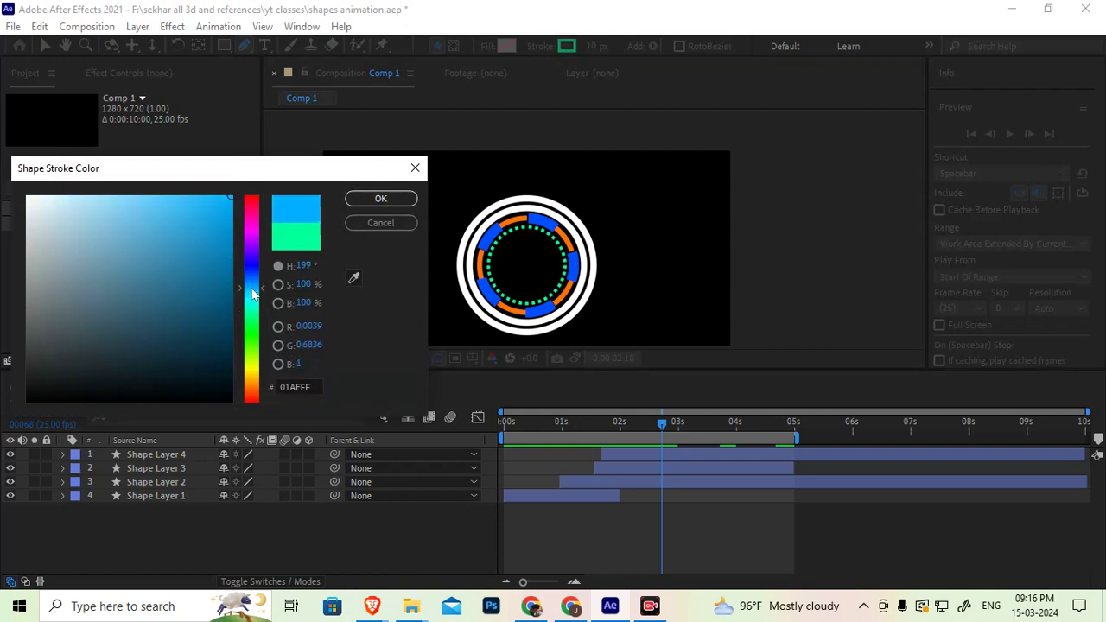
pyautogui.click(363, 201)
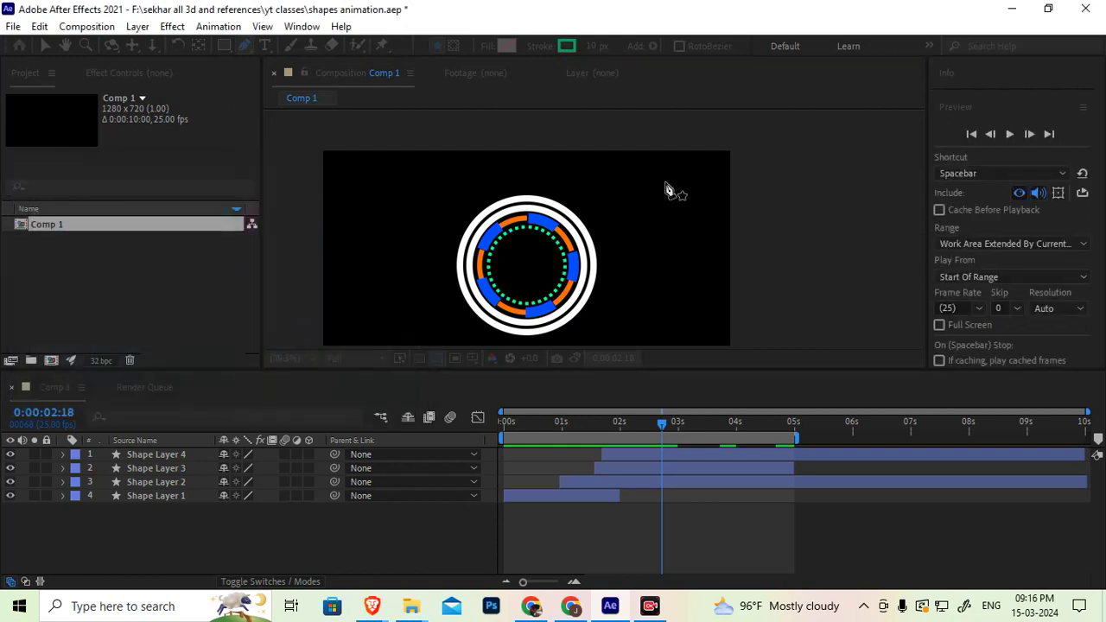
# Zoom the Composition viewer in and out to frame the drawing area
pyautogui.scroll(5, 665, 186)
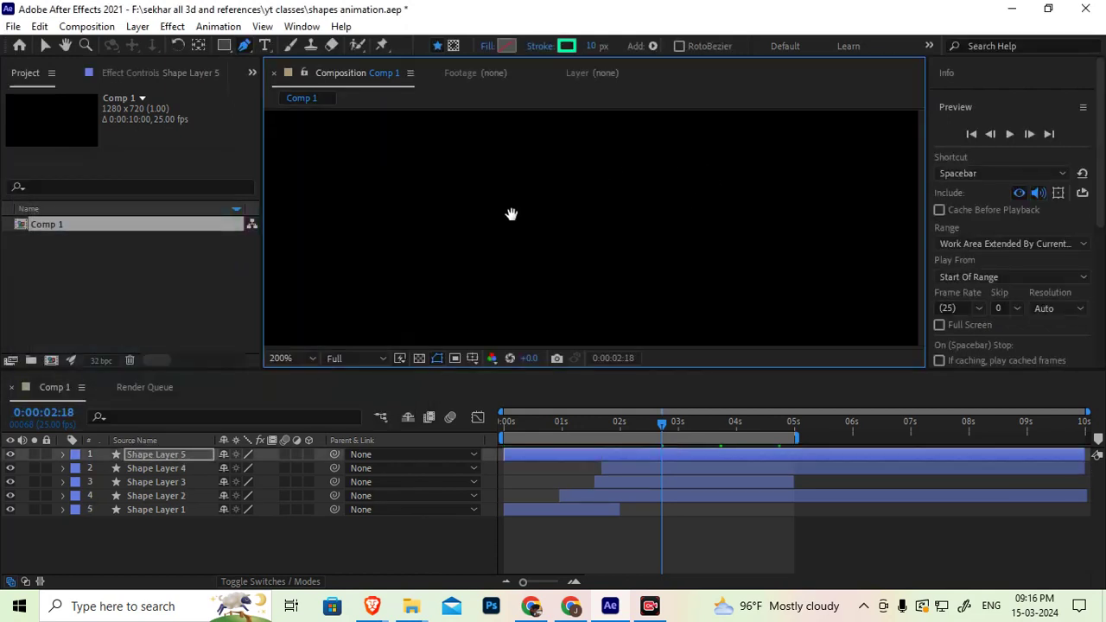
pyautogui.scroll(-2, 504, 232)
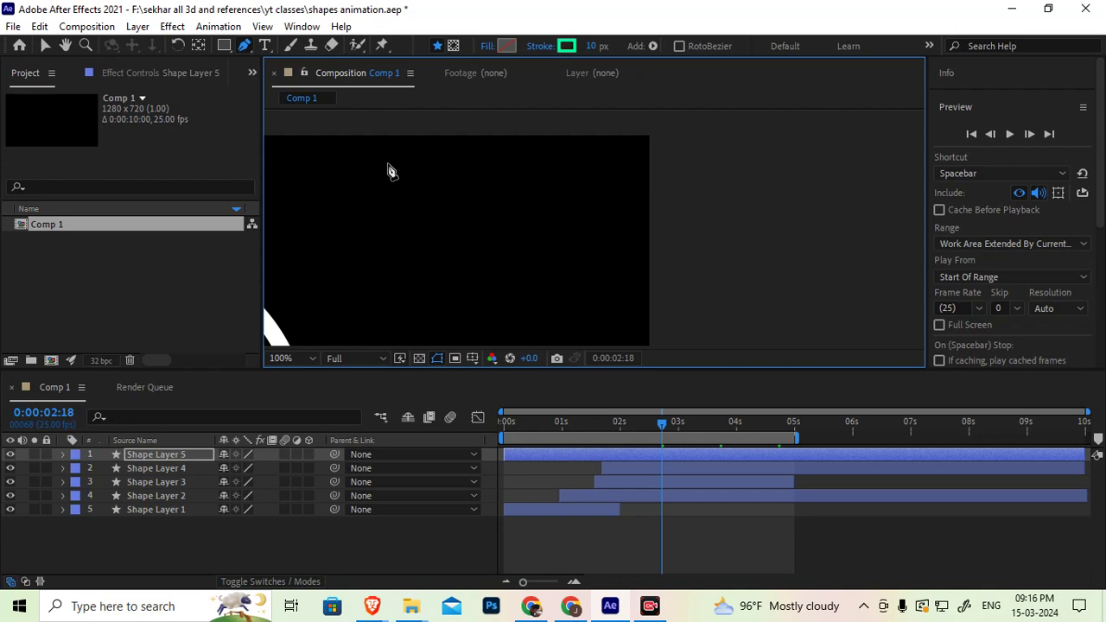
pyautogui.scroll(-4, 389, 171)
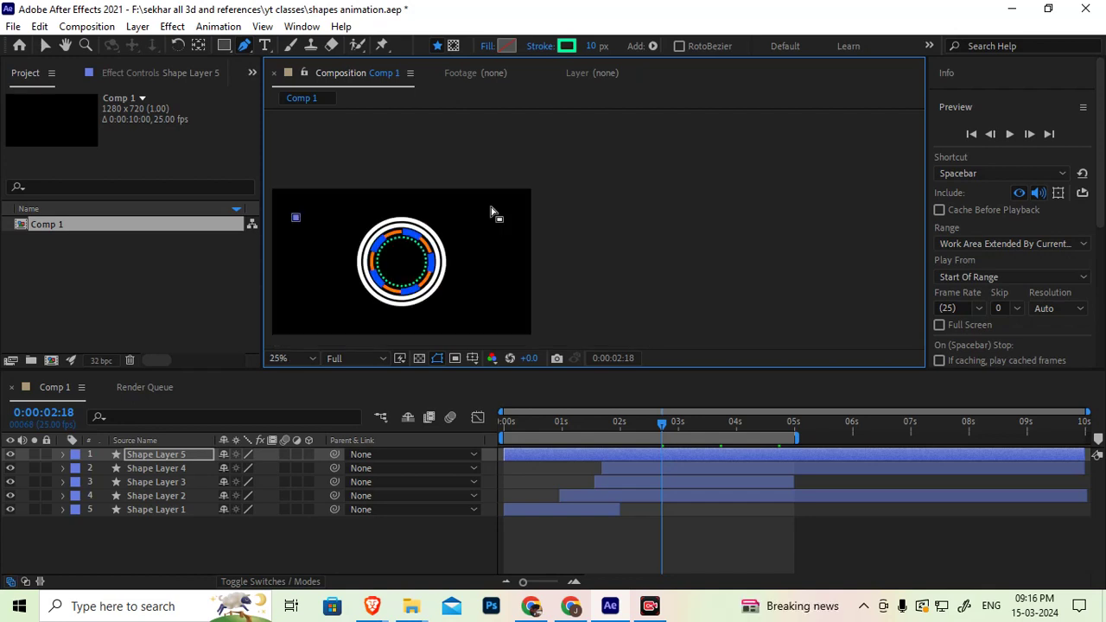
pyautogui.scroll(4, 445, 220)
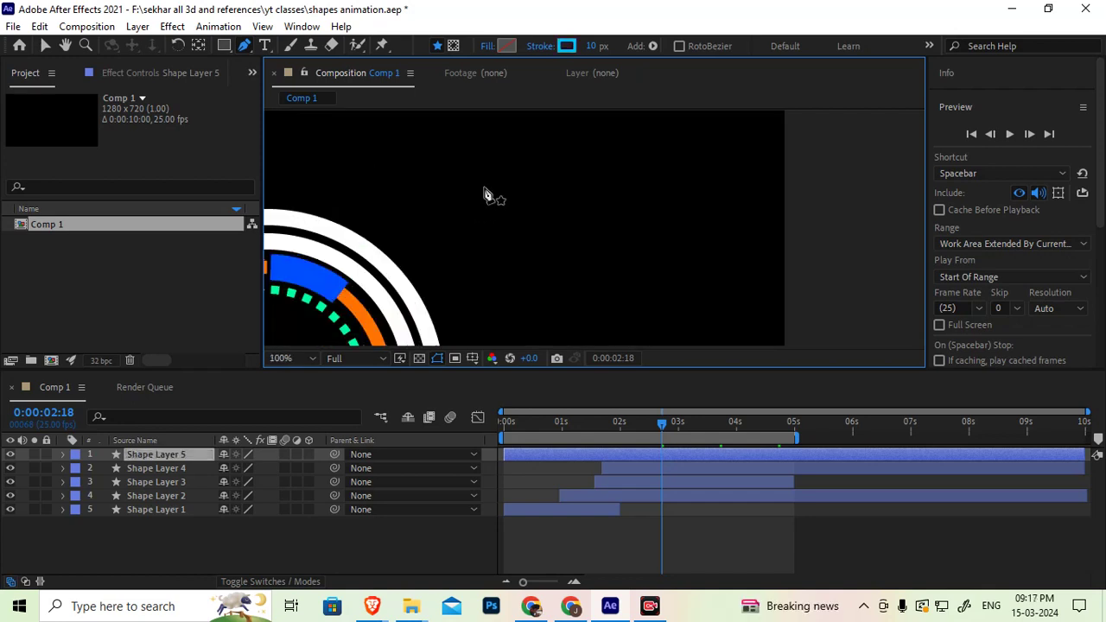
# Trace the angular frame with clipped corners and a bottom notch, closing it on the first point
pyautogui.click(478, 153)
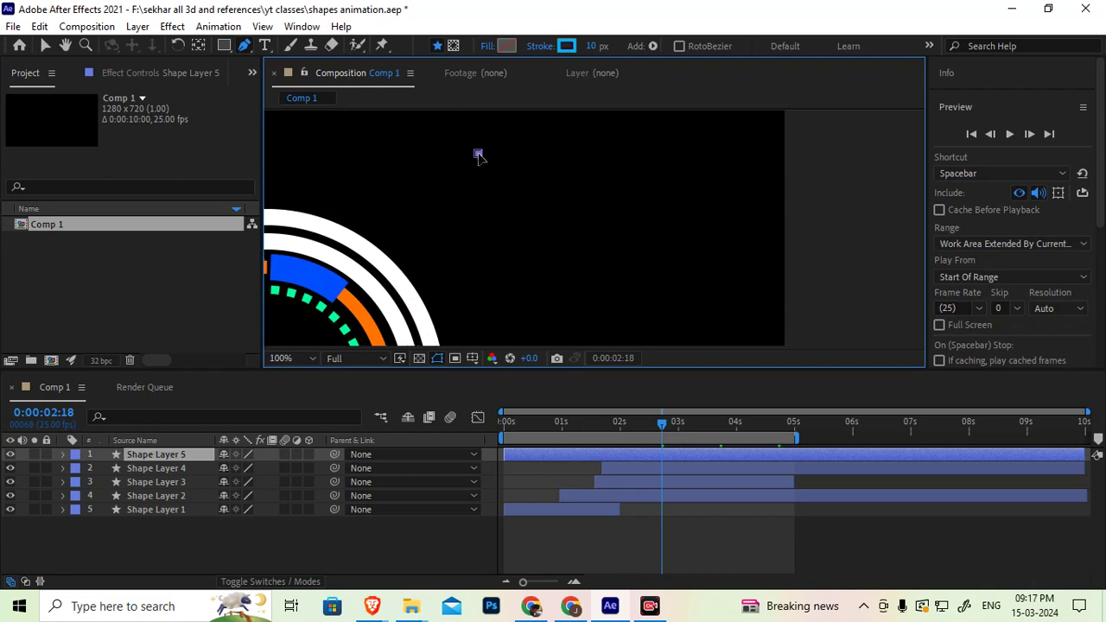
pyautogui.click(518, 127)
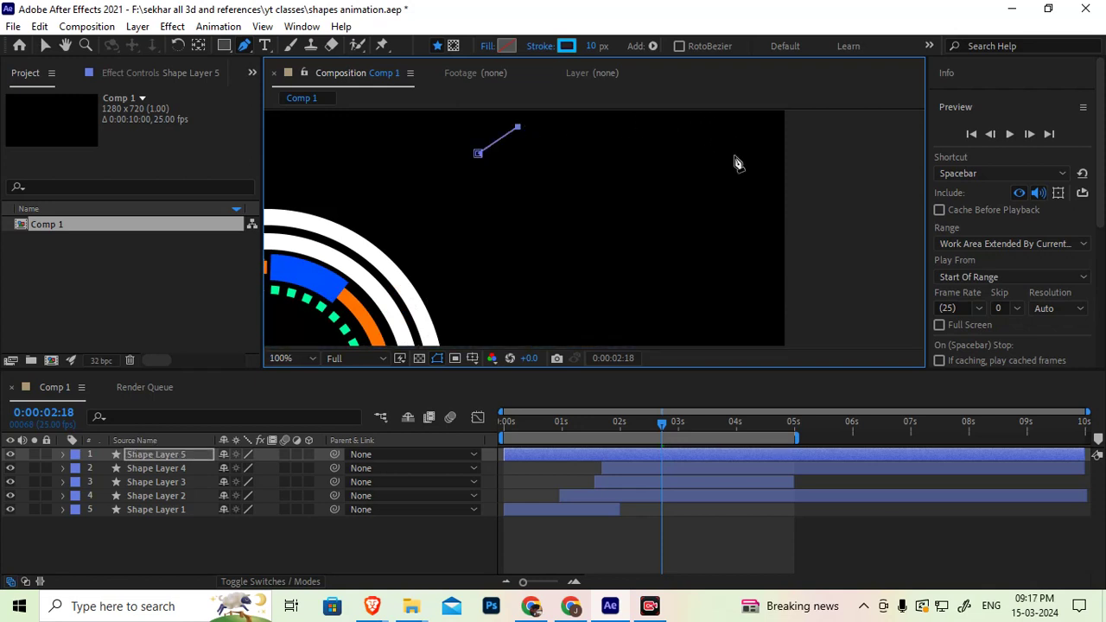
pyautogui.click(734, 127)
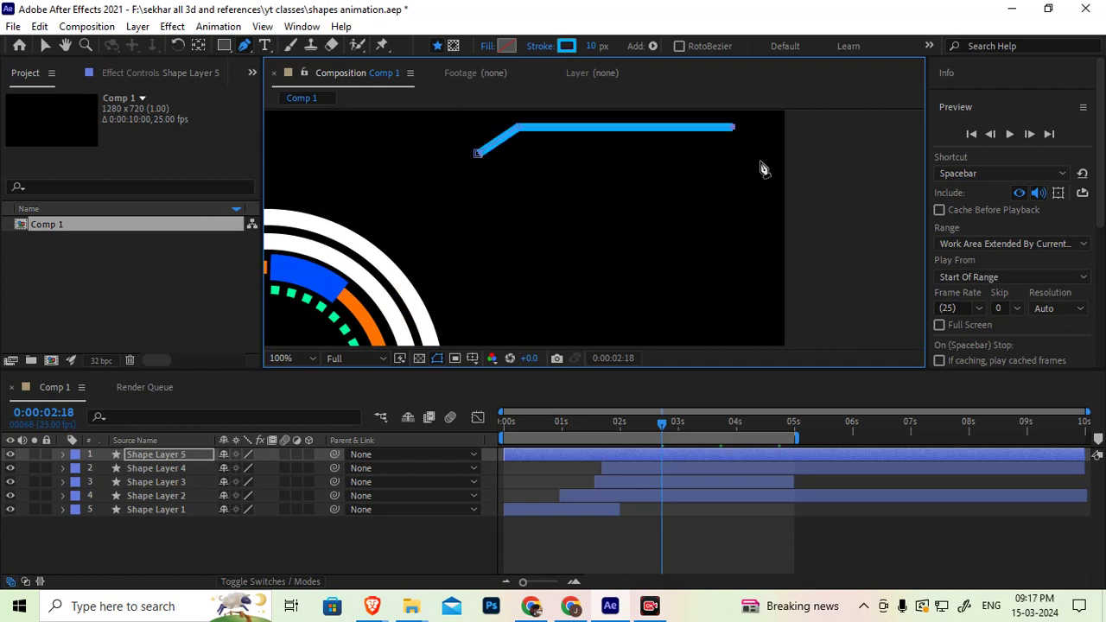
pyautogui.click(763, 160)
pyautogui.click(763, 294)
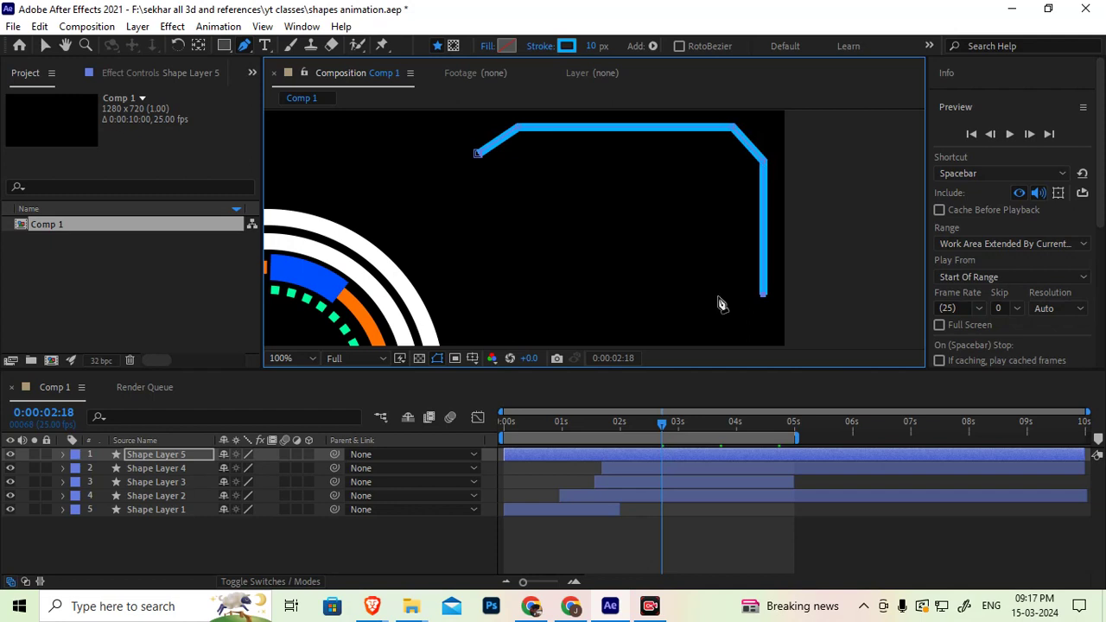
pyautogui.click(753, 304)
pyautogui.click(718, 304)
pyautogui.click(707, 294)
pyautogui.click(522, 294)
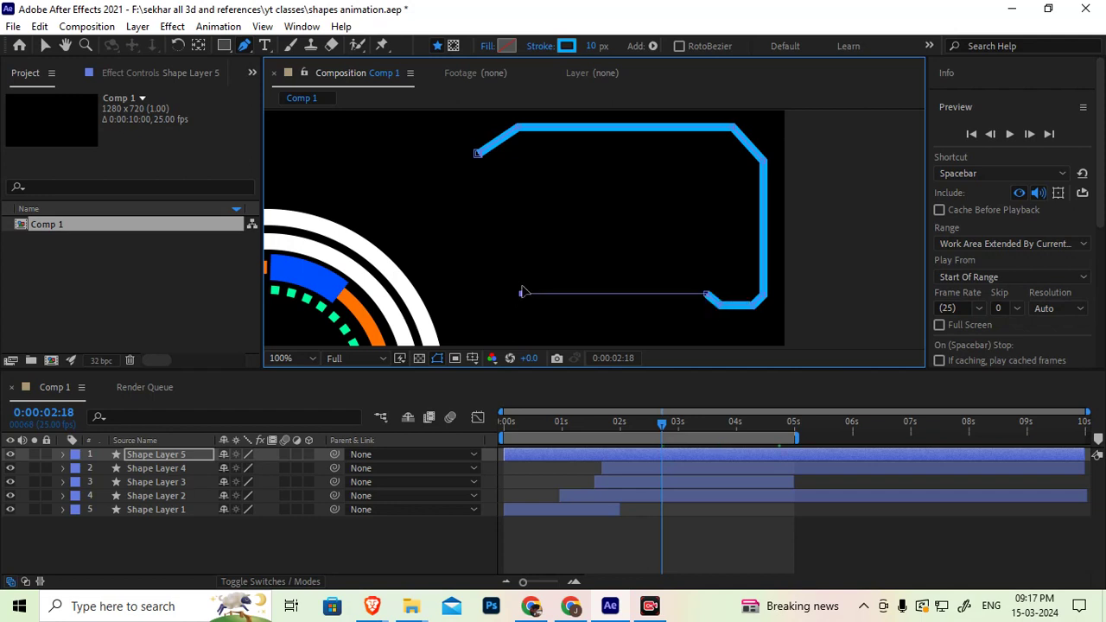
pyautogui.click(485, 265)
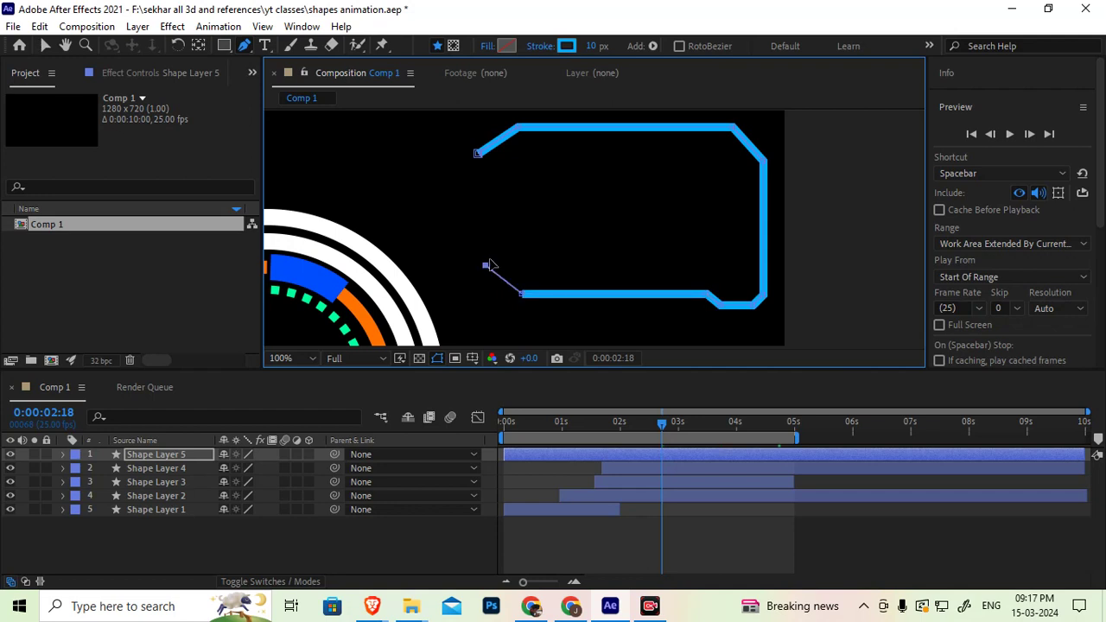
pyautogui.click(478, 154)
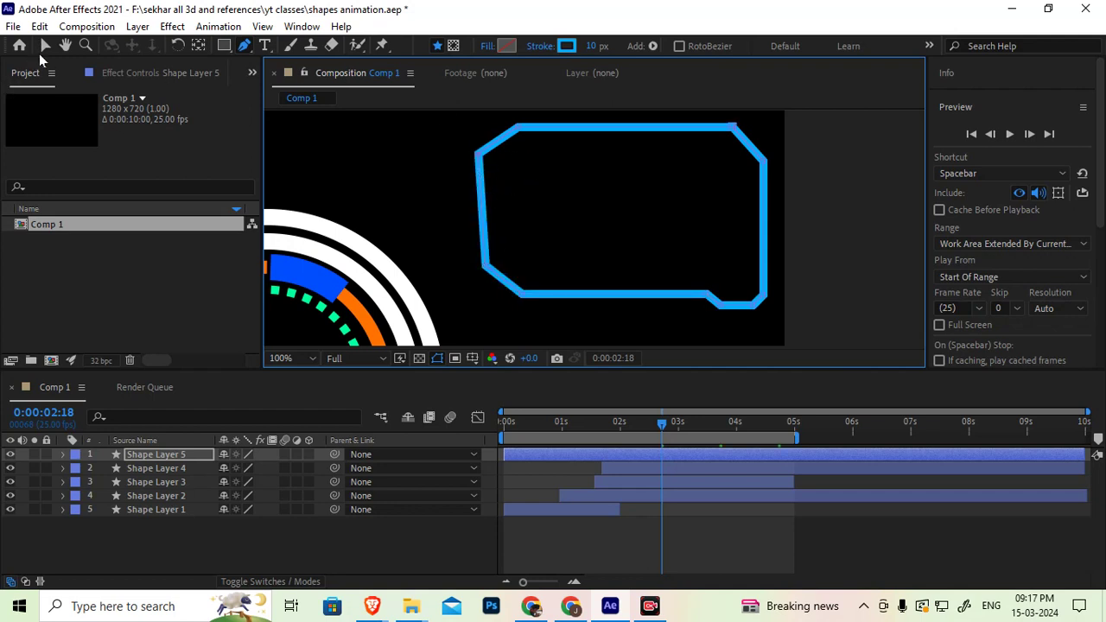
pyautogui.click(46, 45)
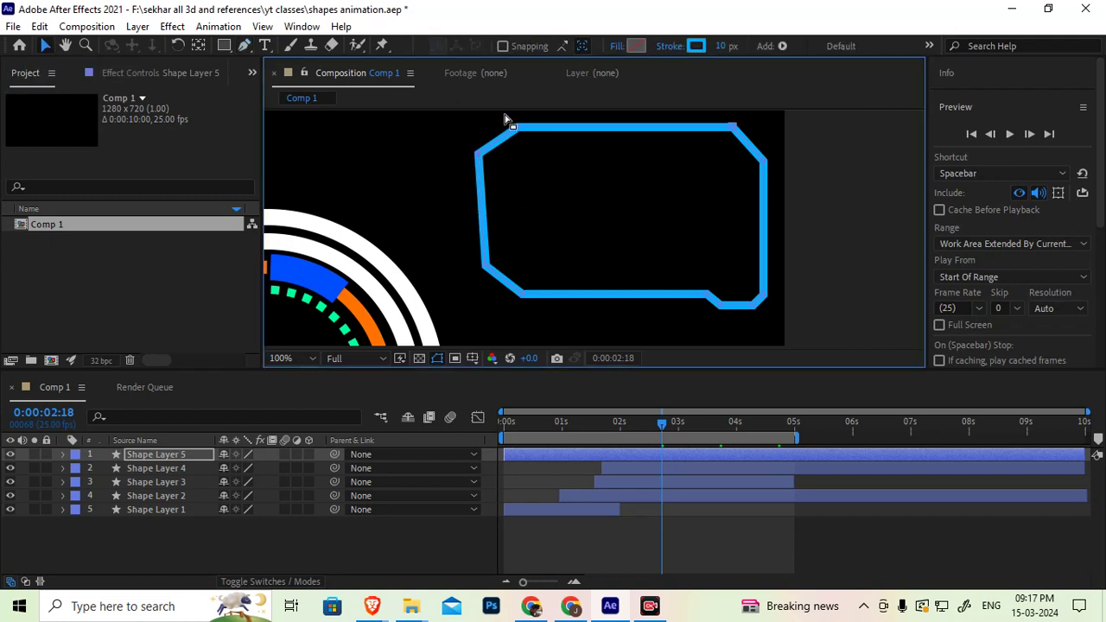
pyautogui.moveTo(504, 114); pyautogui.dragTo(557, 309)
pyautogui.moveTo(521, 134); pyautogui.dragTo(561, 277)
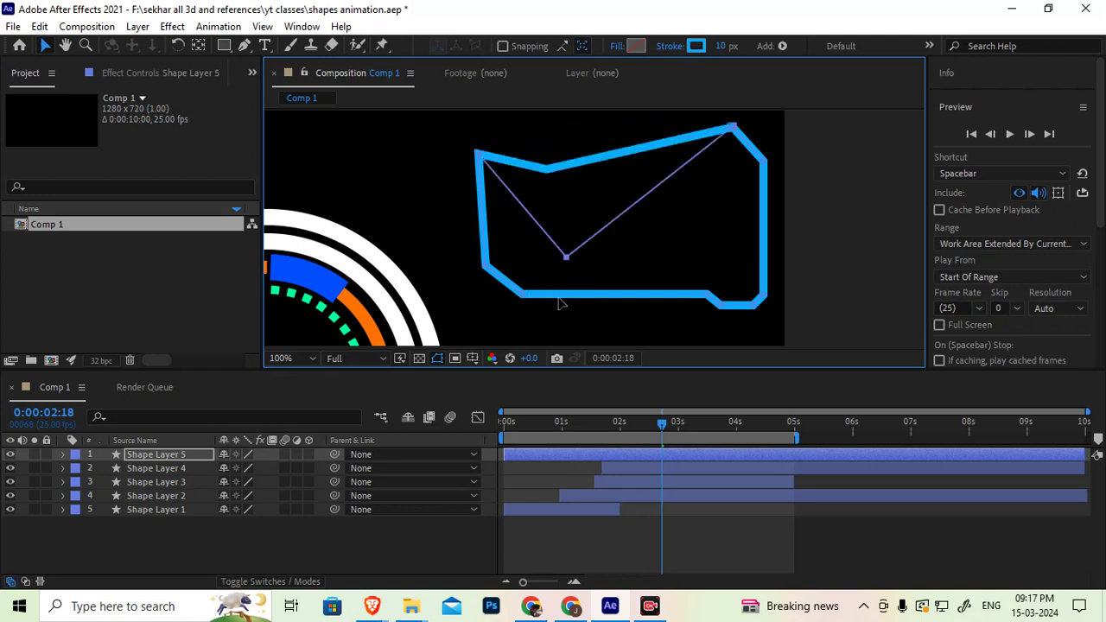
pyautogui.hotkey('ctrl', 'z')
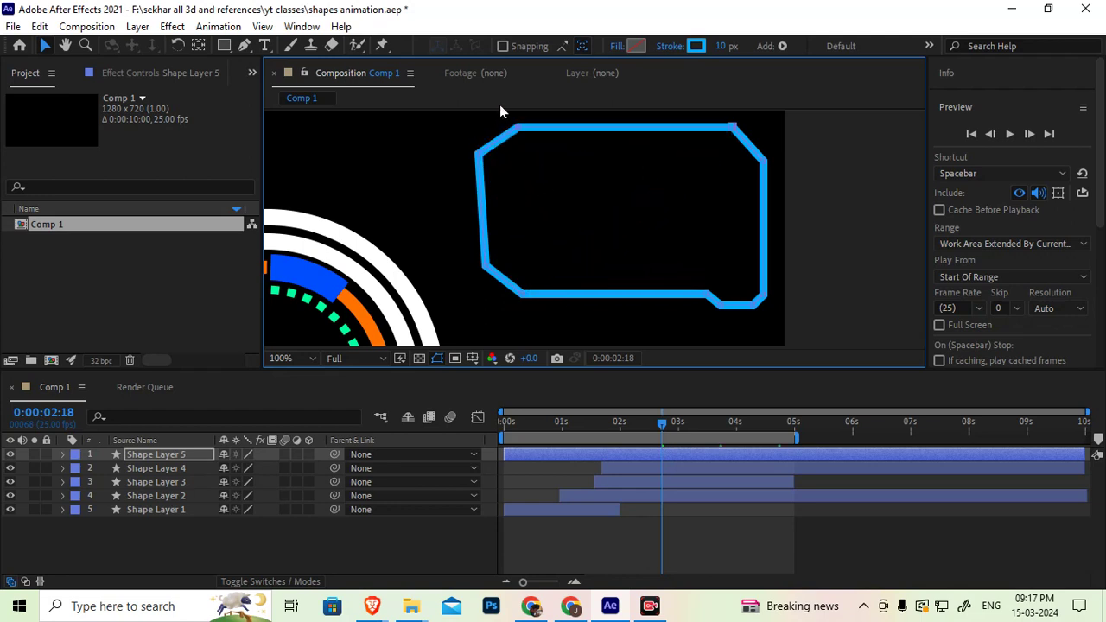
pyautogui.click(521, 294)
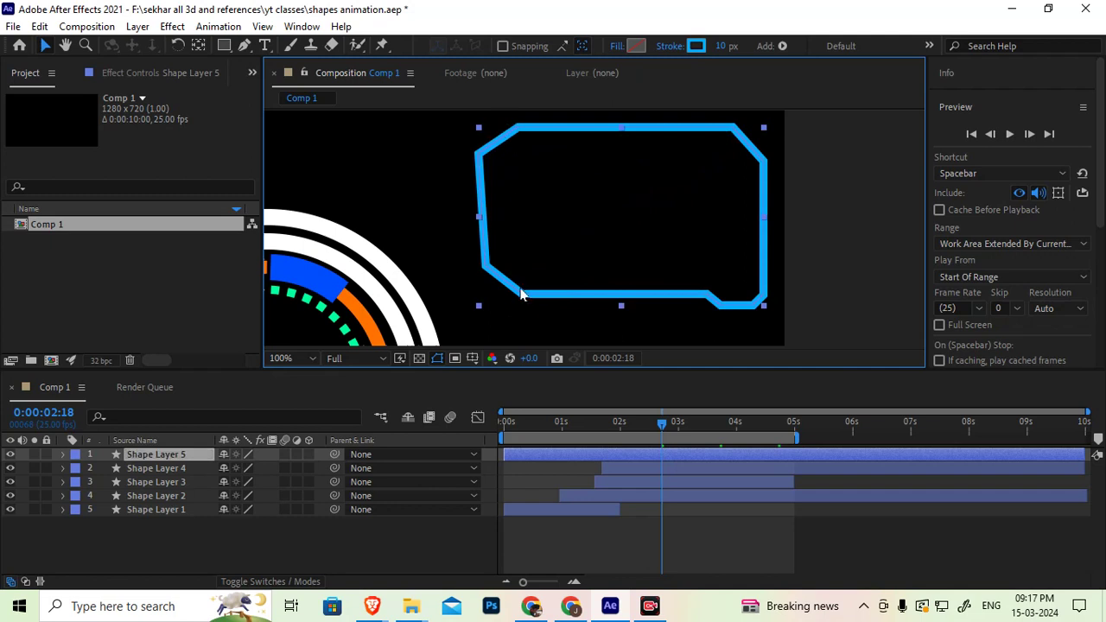
# Reveal Shape Layer 5's Path 1 and drag the frame's top-left points into line
pyautogui.click(63, 455)
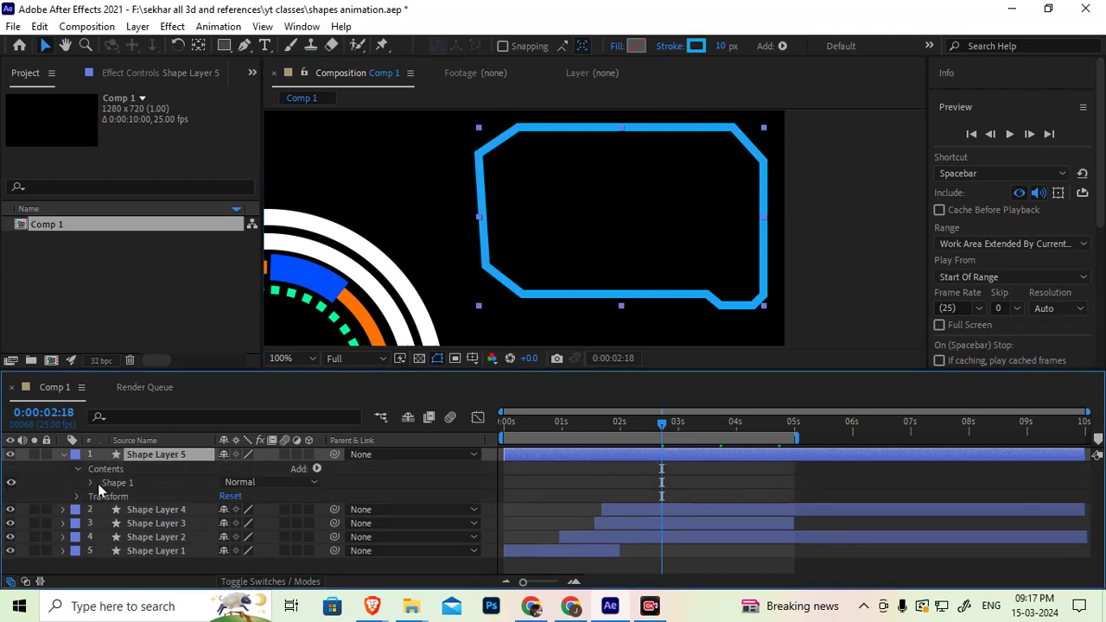
pyautogui.click(105, 496)
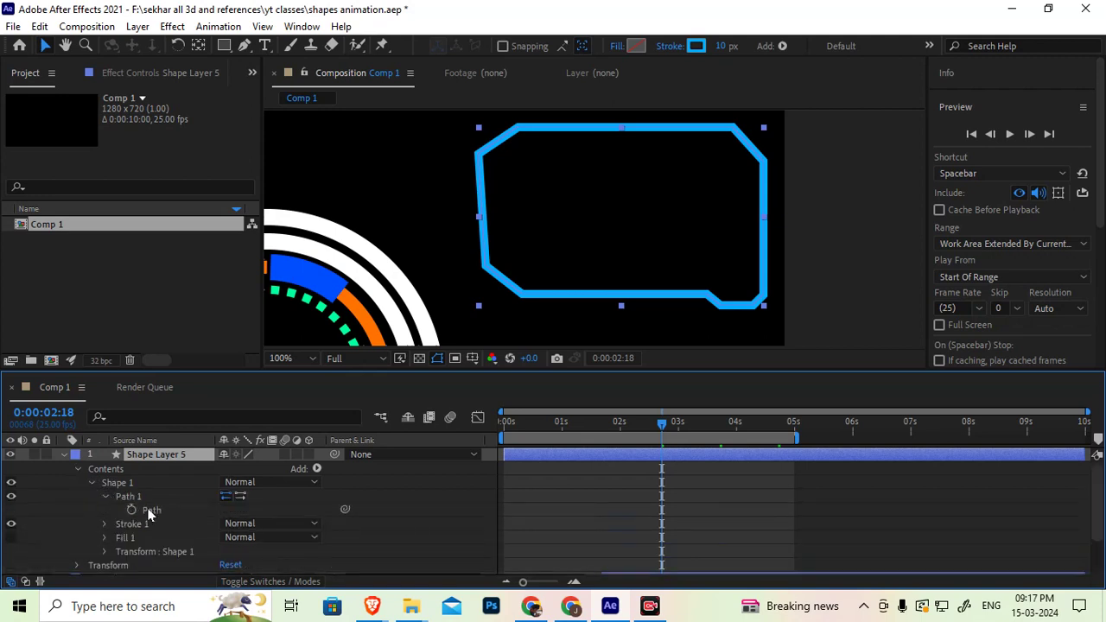
pyautogui.moveTo(498, 126); pyautogui.dragTo(546, 343)
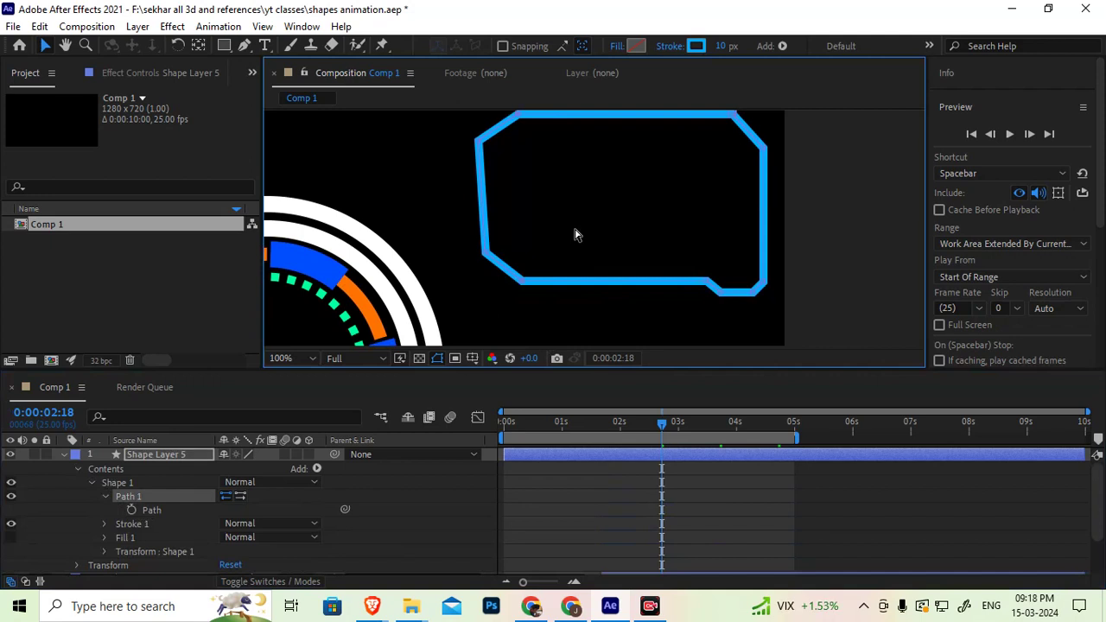
pyautogui.scroll(1, 534, 219)
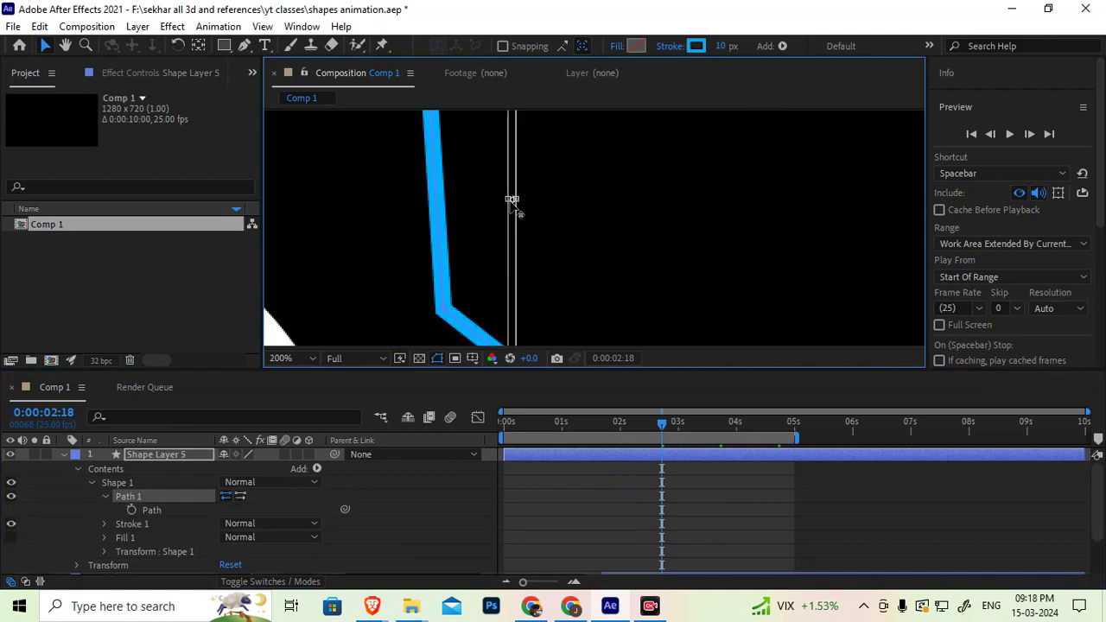
pyautogui.moveTo(510, 200); pyautogui.dragTo(517, 201)
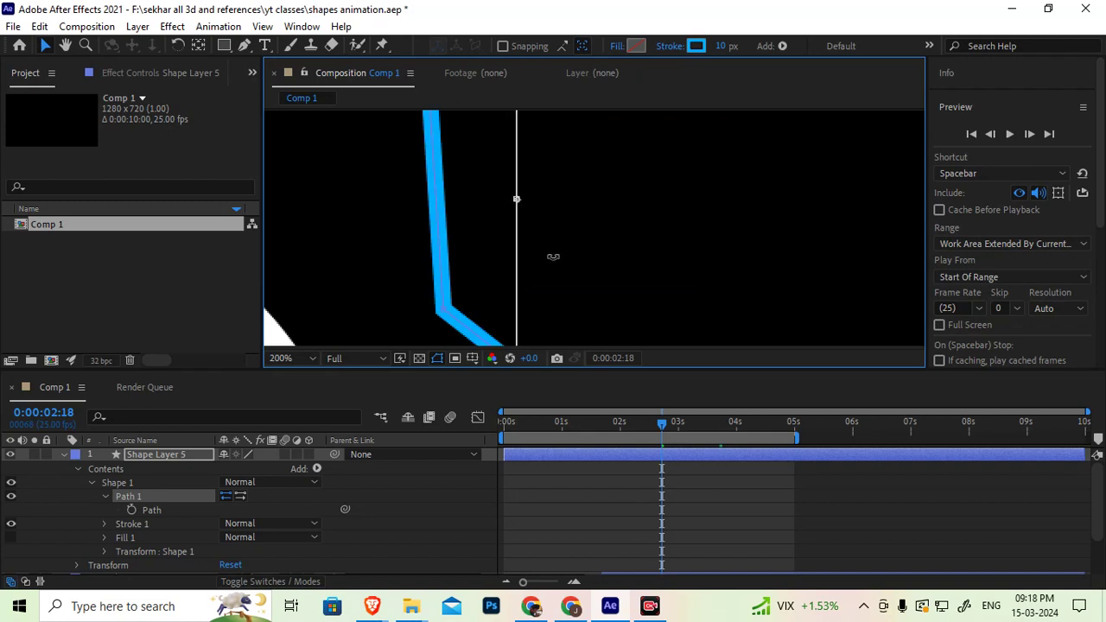
pyautogui.scroll(-3, 550, 254)
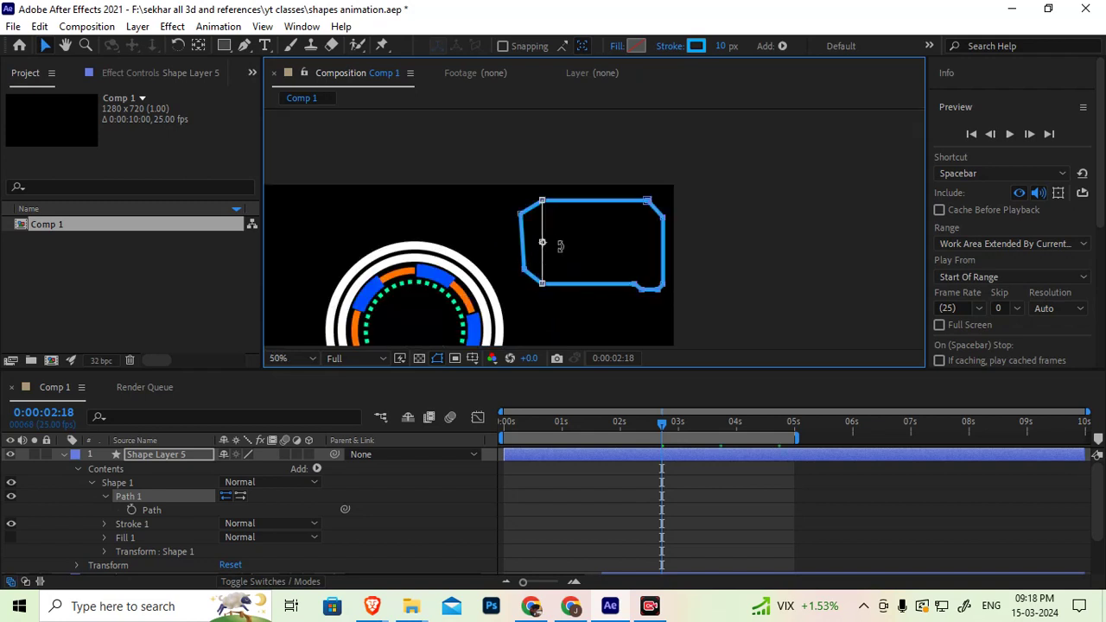
# Flatten the frame's left vertices into a straight vertical edge using a Ctrl+T transform box
pyautogui.click(152, 510)
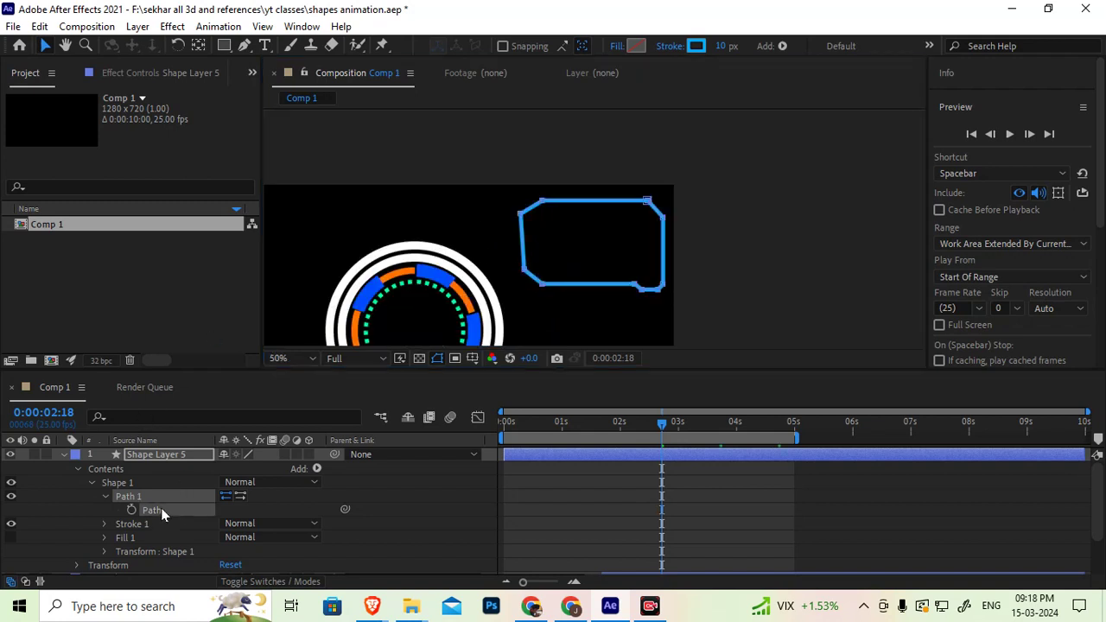
pyautogui.moveTo(502, 202); pyautogui.dragTo(529, 289)
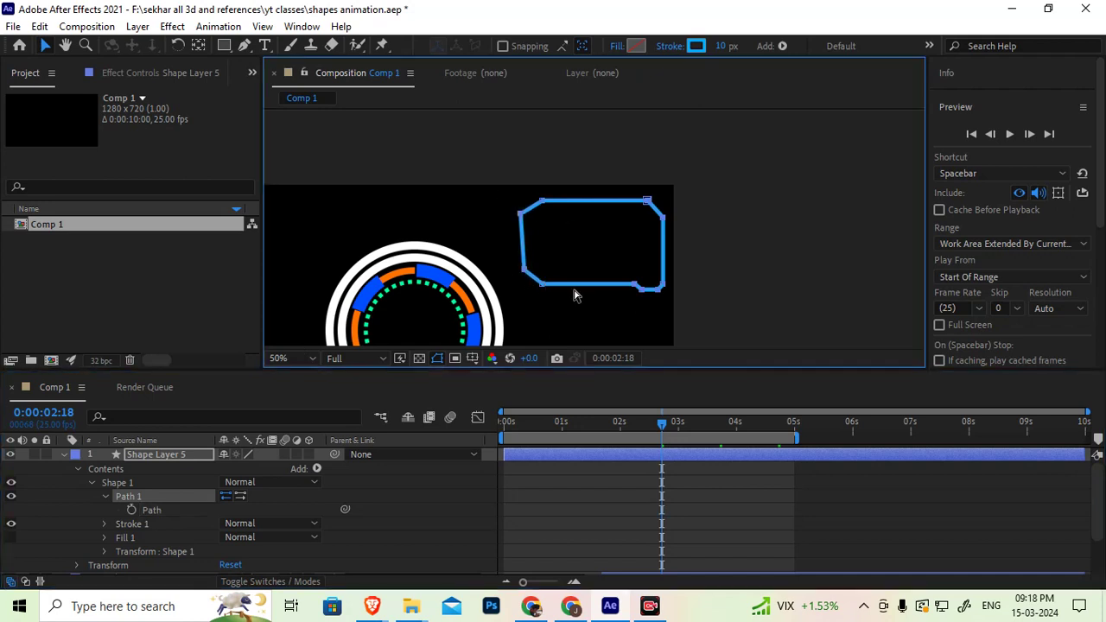
pyautogui.hotkey('ctrl', 't')
pyautogui.scroll(4, 528, 253)
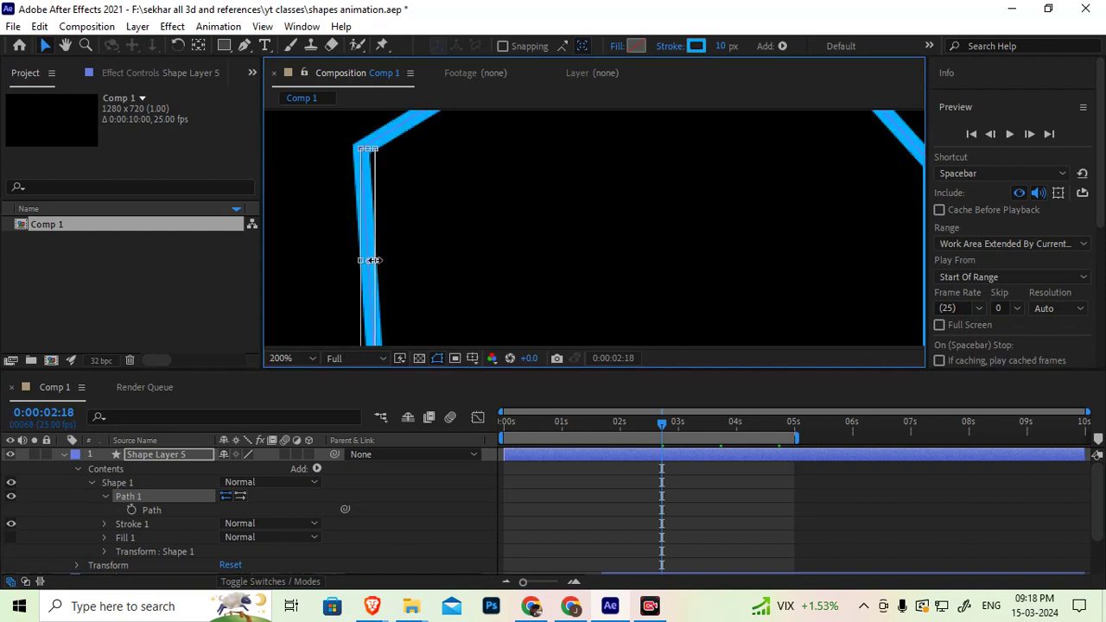
pyautogui.moveTo(372, 260); pyautogui.dragTo(363, 267)
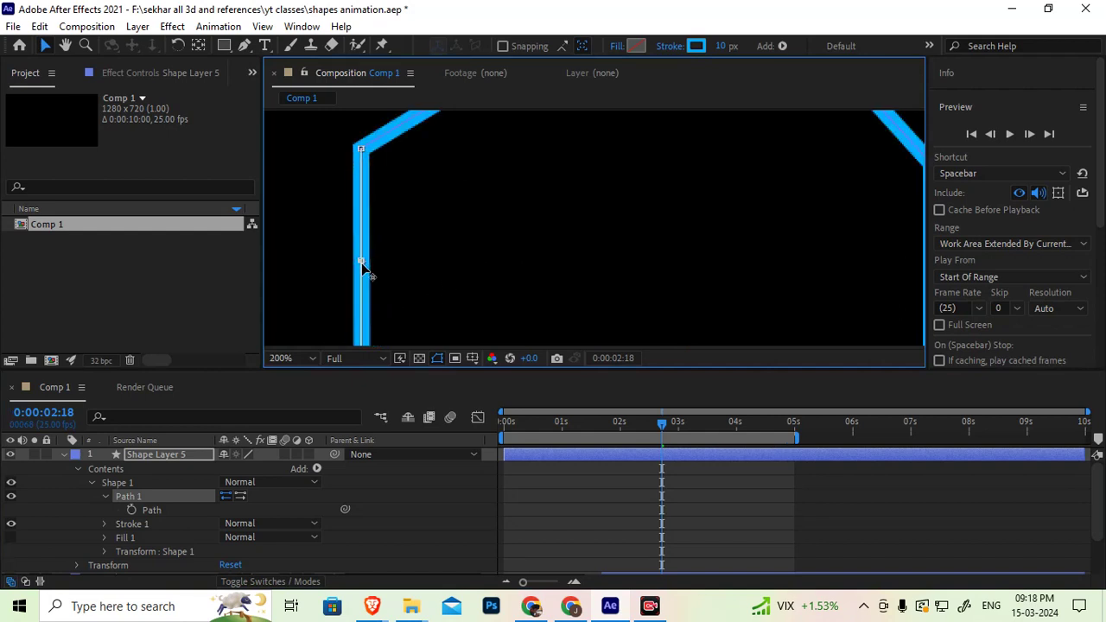
pyautogui.scroll(-4, 407, 234)
pyautogui.scroll(2, 414, 247)
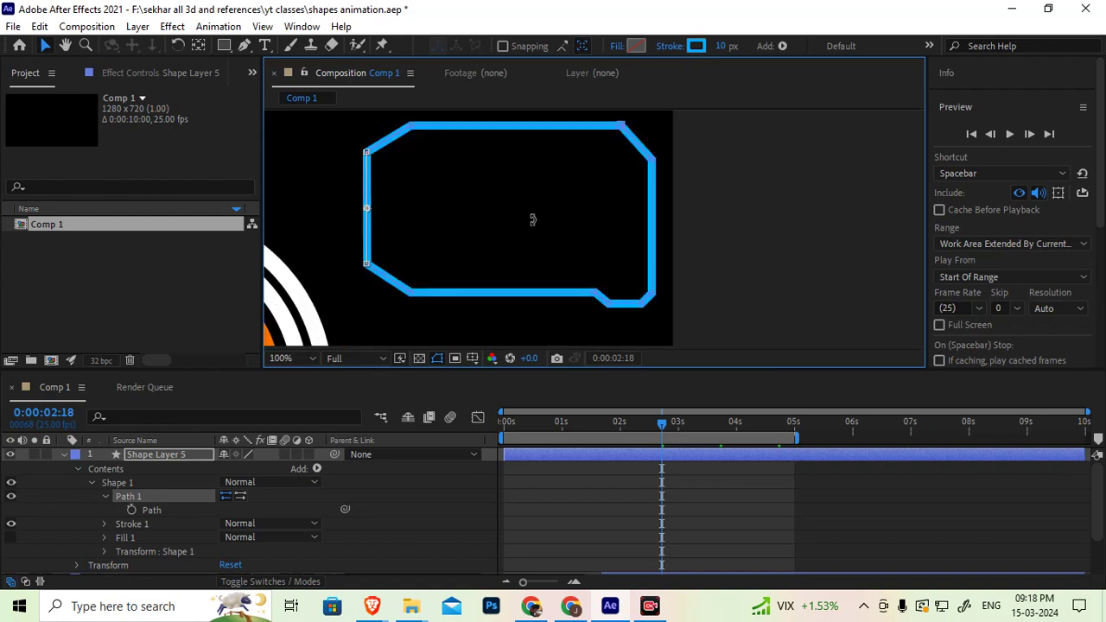
pyautogui.click(143, 453)
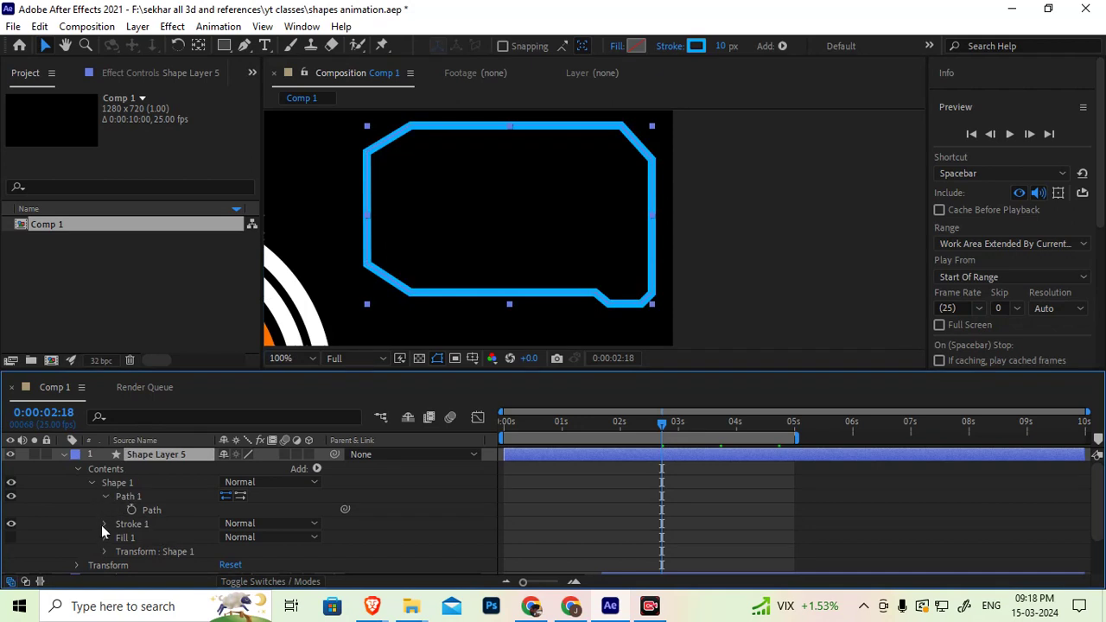
# Set the frame's Stroke 1 width to 1.0 so it becomes a thin outline
pyautogui.click(103, 523)
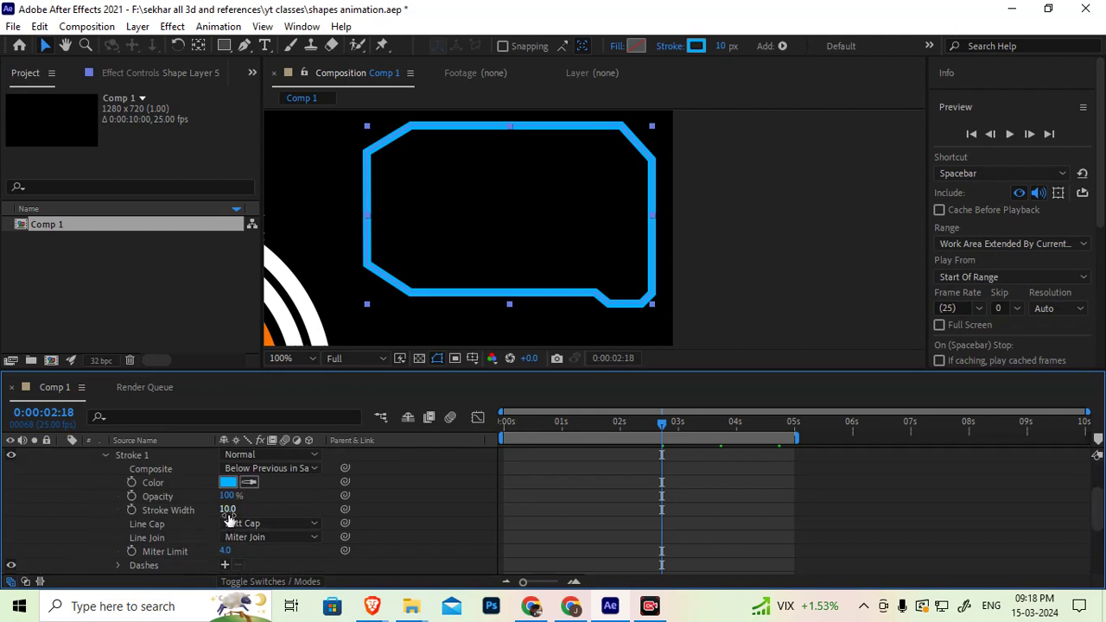
pyautogui.click(226, 510)
pyautogui.write('1')
pyautogui.press('Return')
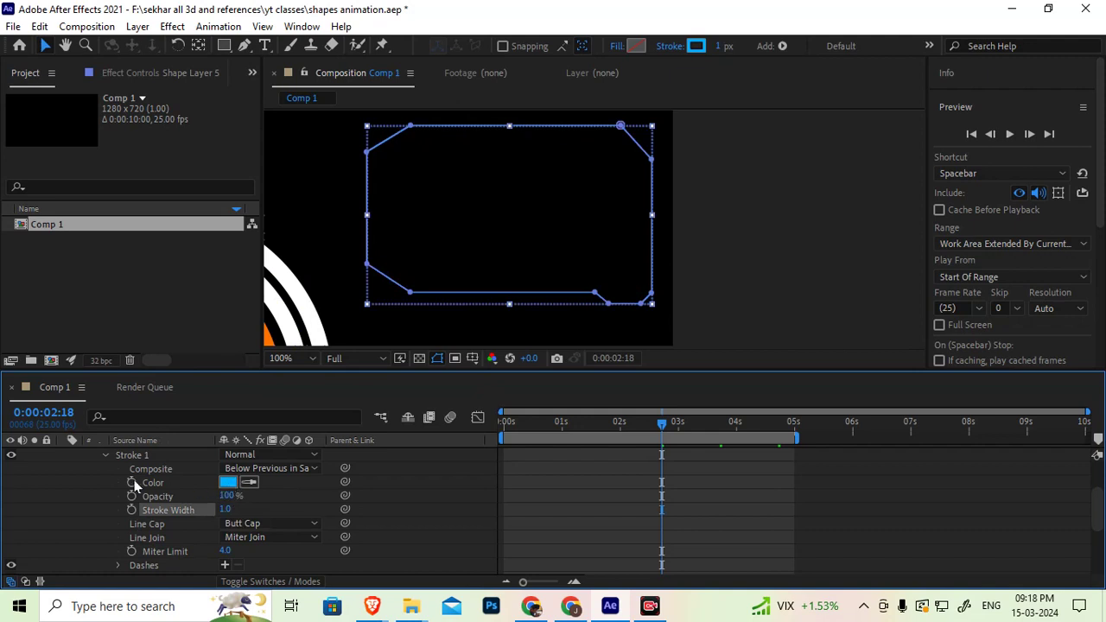
pyautogui.click(106, 455)
pyautogui.scroll(2, 138, 500)
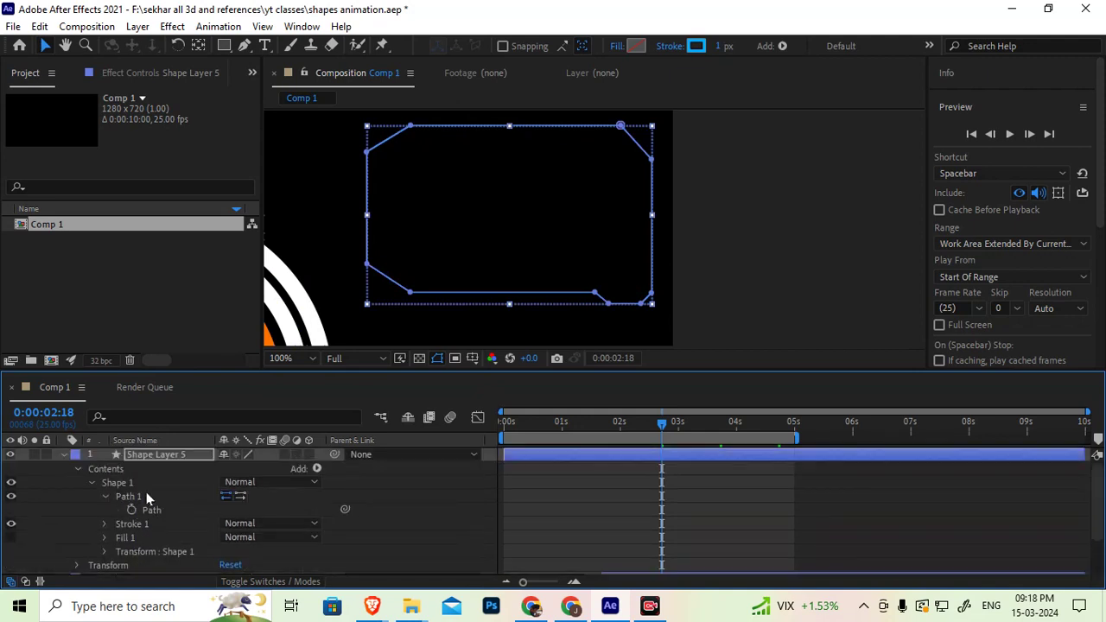
# Duplicate Shape 1 as Shape 2 and give Shape 2 a 10.0 stroke width
pyautogui.click(106, 497)
pyautogui.click(119, 486)
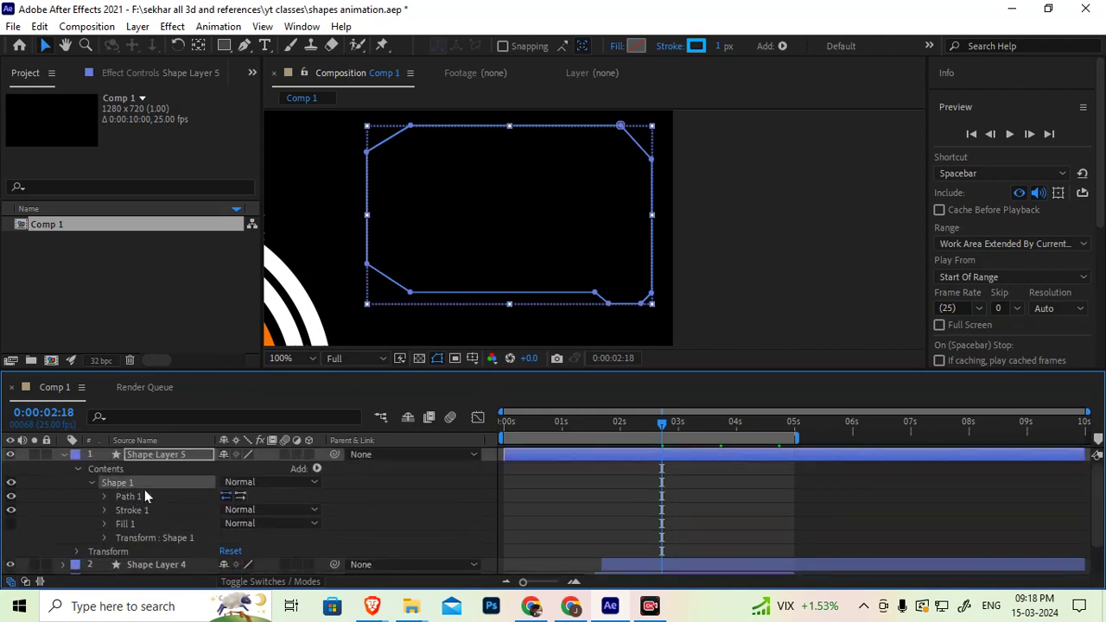
pyautogui.hotkey('ctrl', 'd')
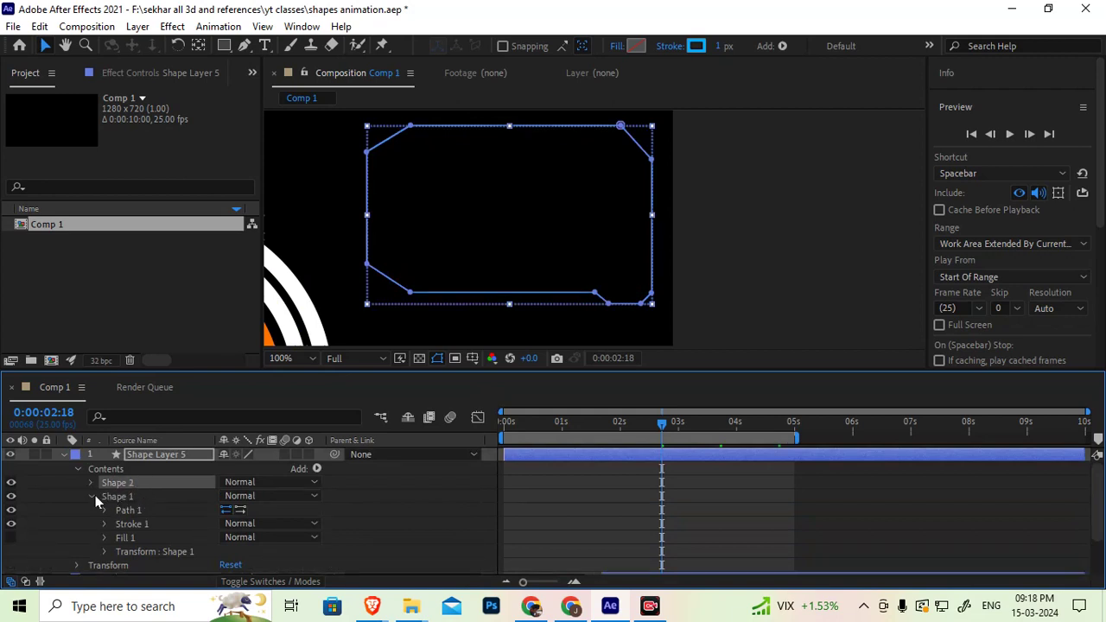
pyautogui.click(91, 496)
pyautogui.click(92, 483)
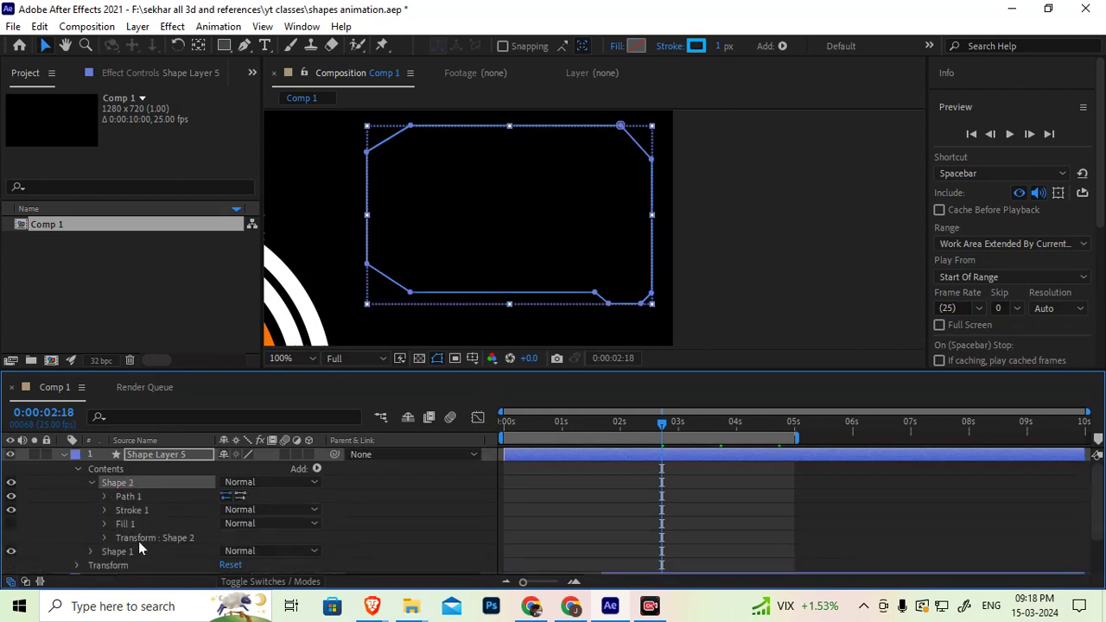
pyautogui.click(105, 510)
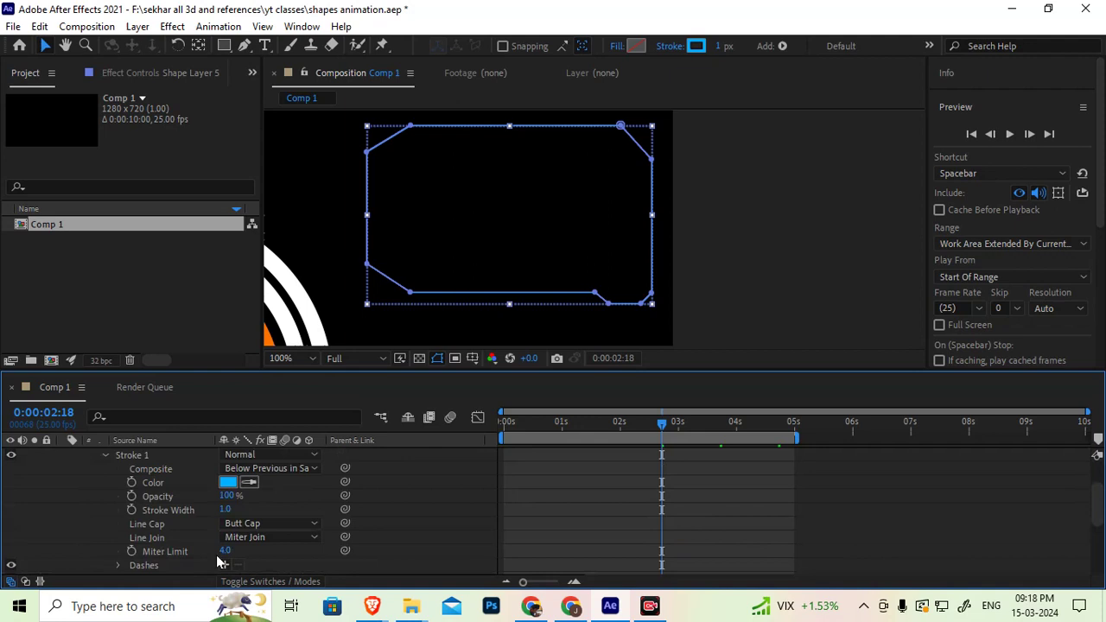
pyautogui.click(228, 510)
pyautogui.write('10')
pyautogui.press('Return')
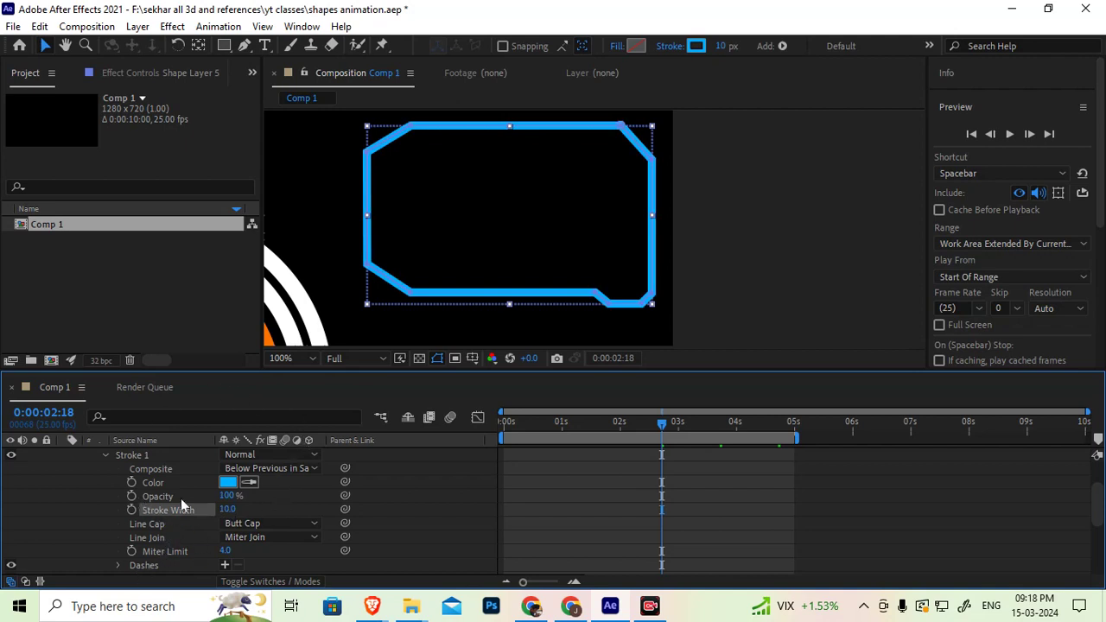
# Open Shape 2's Transform properties and try enlarging its Scale slightly
pyautogui.scroll(-3, 181, 544)
pyautogui.scroll(3, 177, 536)
pyautogui.scroll(3, 167, 517)
pyautogui.click(104, 482)
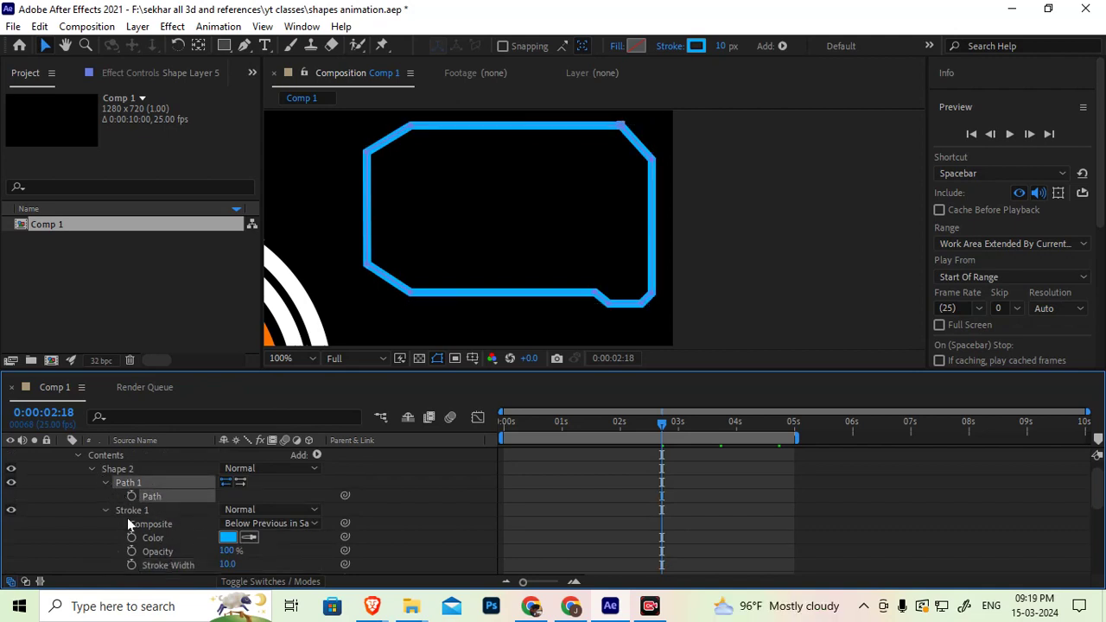
pyautogui.scroll(-3, 172, 523)
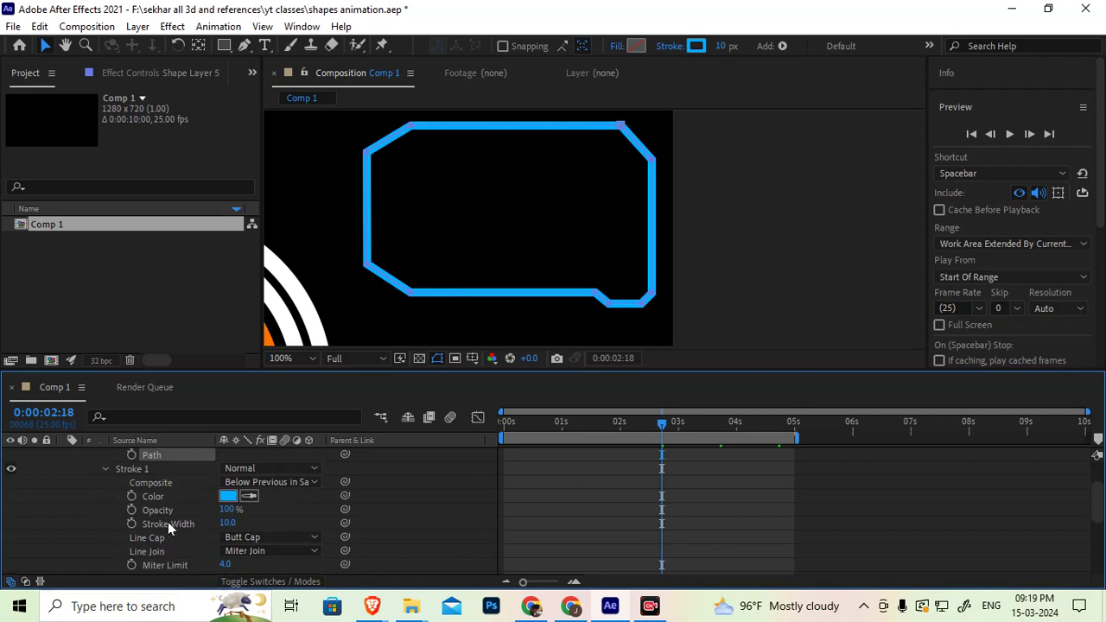
pyautogui.scroll(-3, 173, 529)
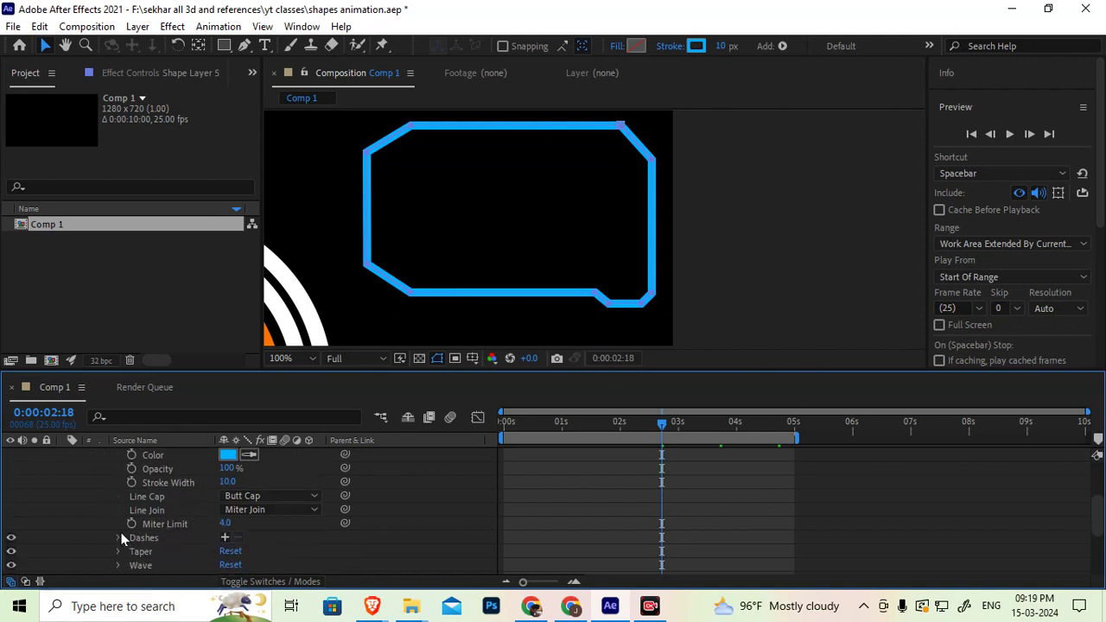
pyautogui.scroll(-6, 121, 546)
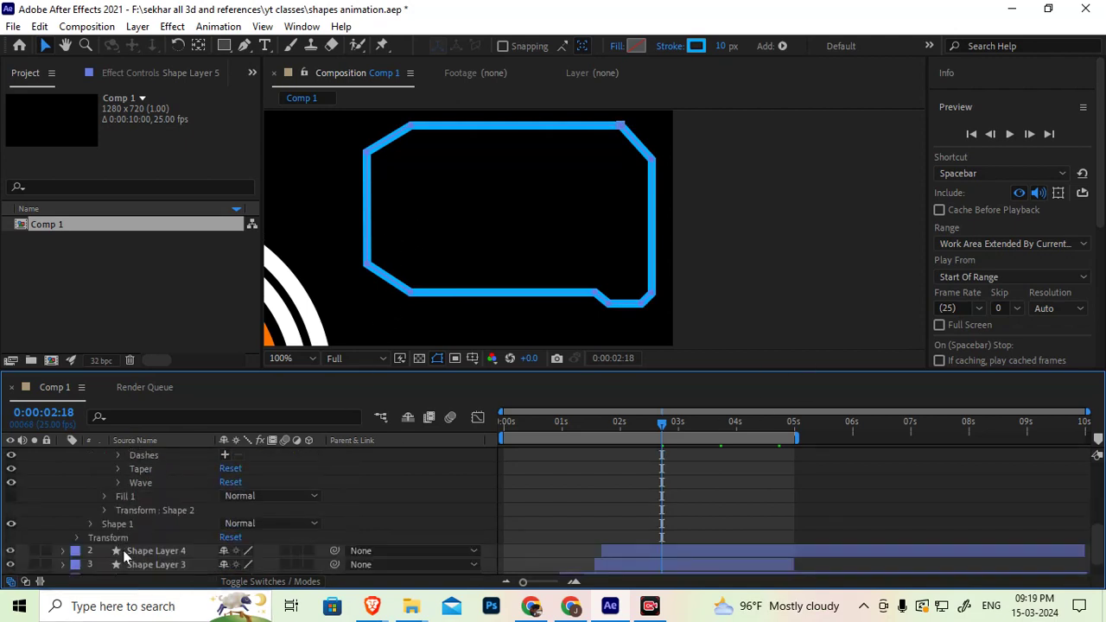
pyautogui.click(105, 510)
pyautogui.scroll(-3, 188, 515)
pyautogui.click(170, 514)
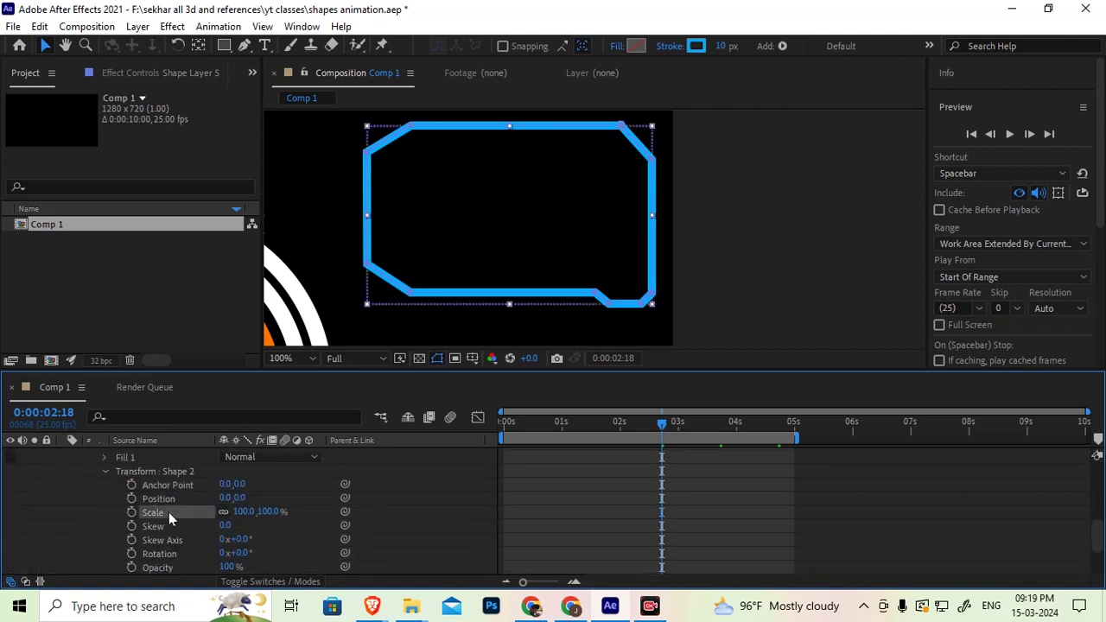
pyautogui.moveTo(244, 513); pyautogui.dragTo(242, 514)
pyautogui.scroll(3, 194, 511)
pyautogui.scroll(3, 195, 516)
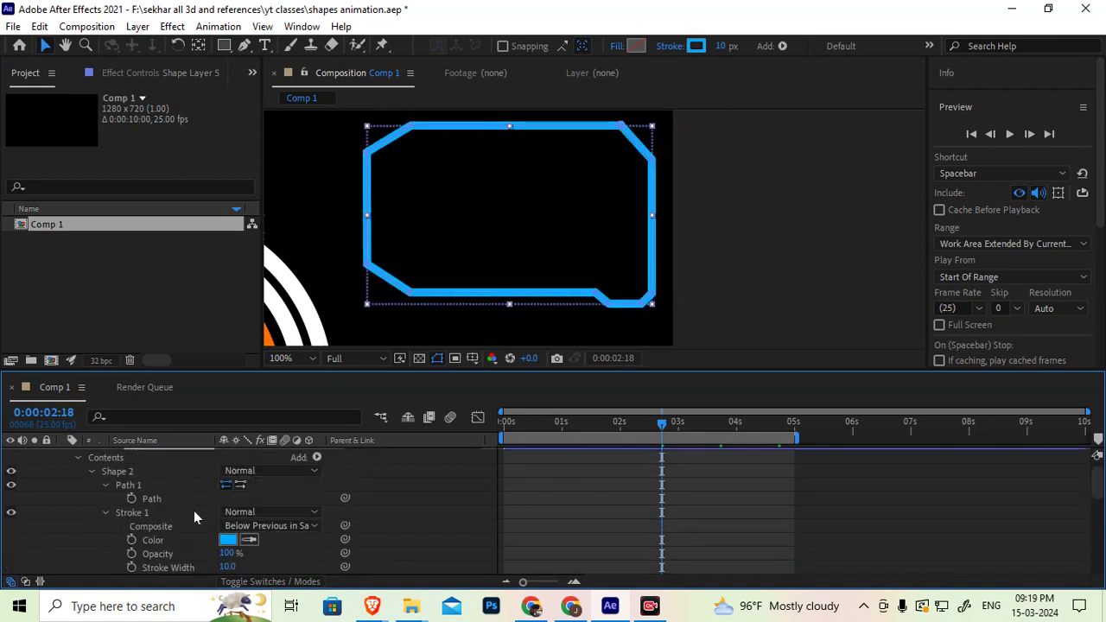
pyautogui.scroll(-2, 510, 218)
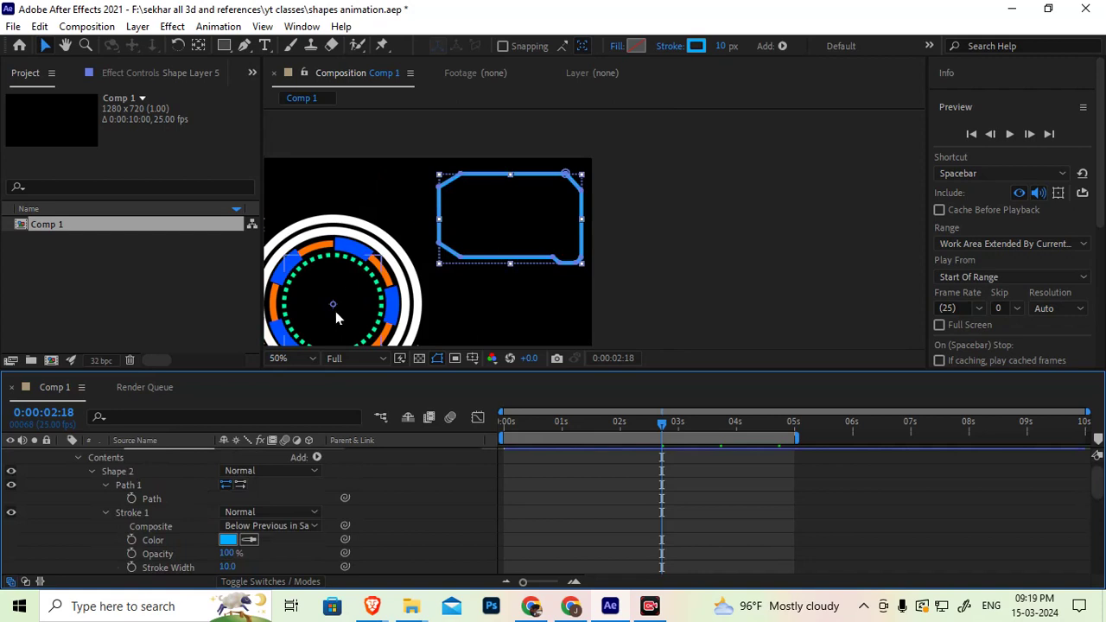
# Move Shape 2's anchor point to the centre of the angular frame with the Pan Behind tool
pyautogui.click(198, 46)
pyautogui.moveTo(336, 308); pyautogui.dragTo(356, 292)
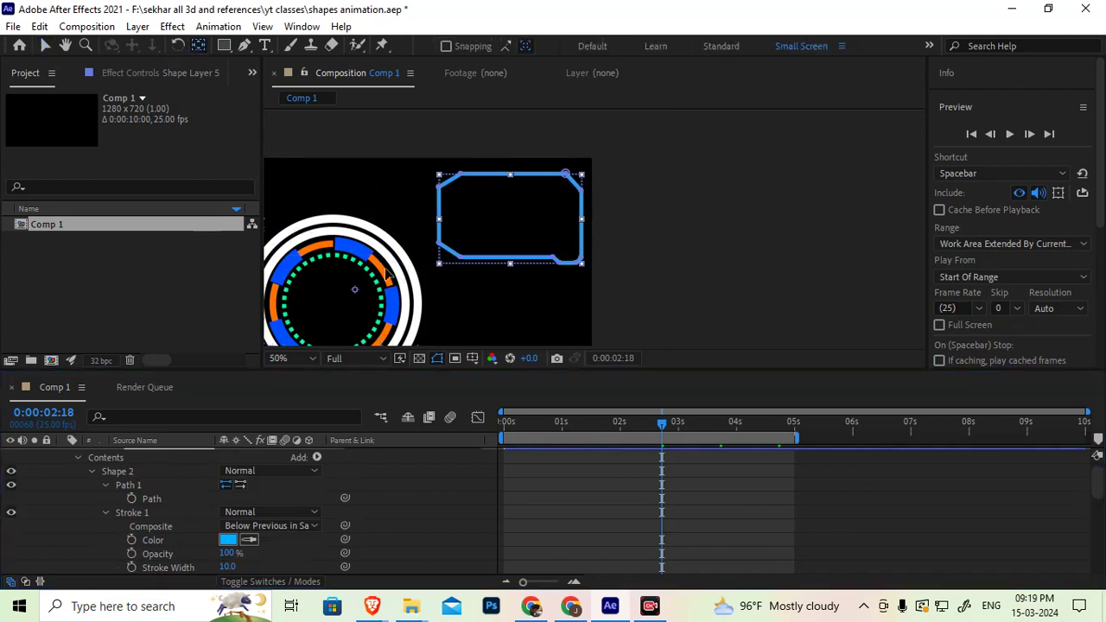
pyautogui.click(498, 224)
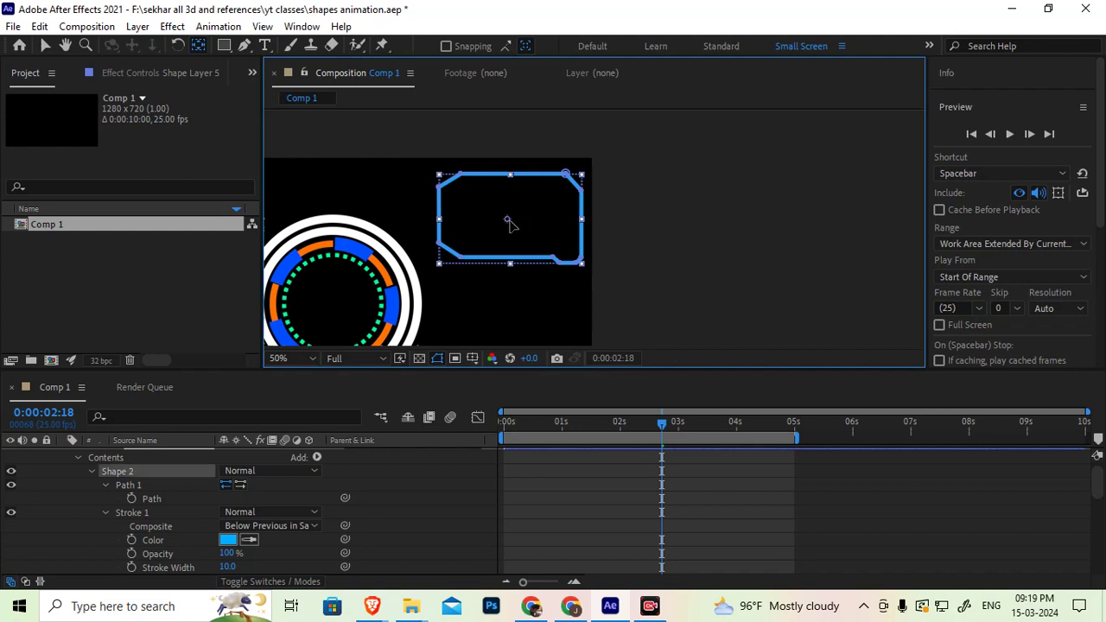
pyautogui.moveTo(510, 223); pyautogui.dragTo(513, 223)
pyautogui.click(138, 471)
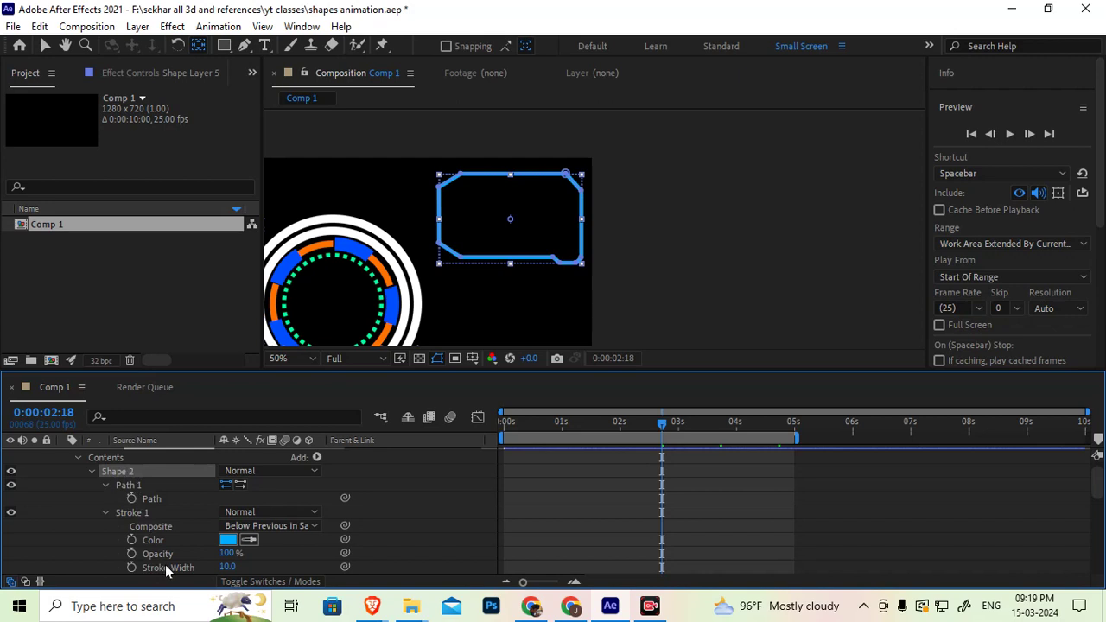
pyautogui.click(45, 46)
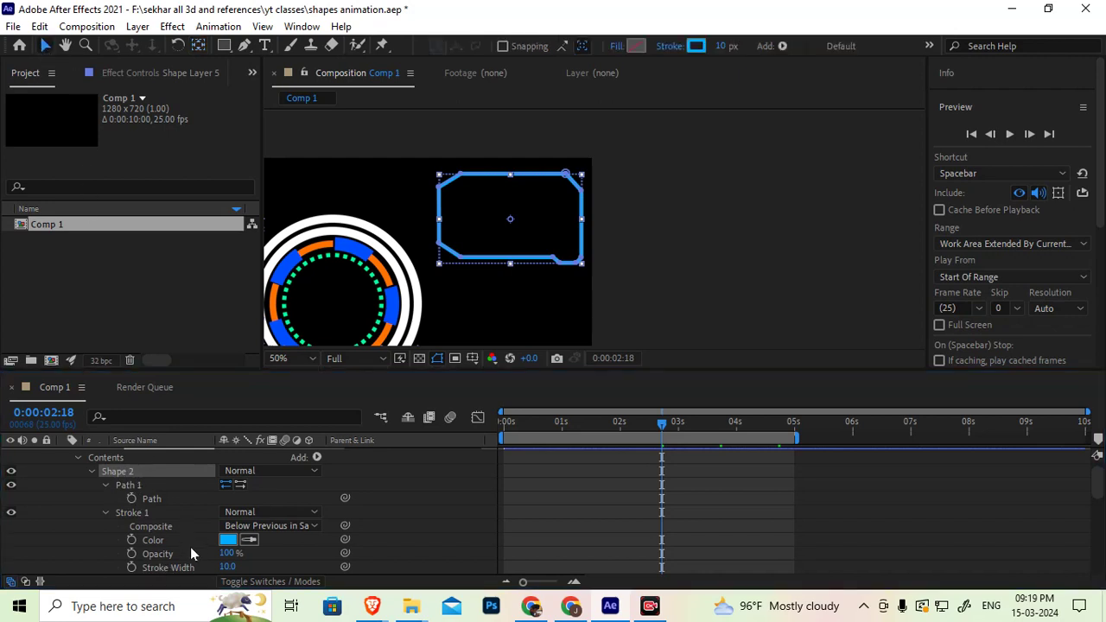
# Scale Shape 2 down to 94% and nudge the thick frame up 1 px
pyautogui.scroll(-3, 186, 547)
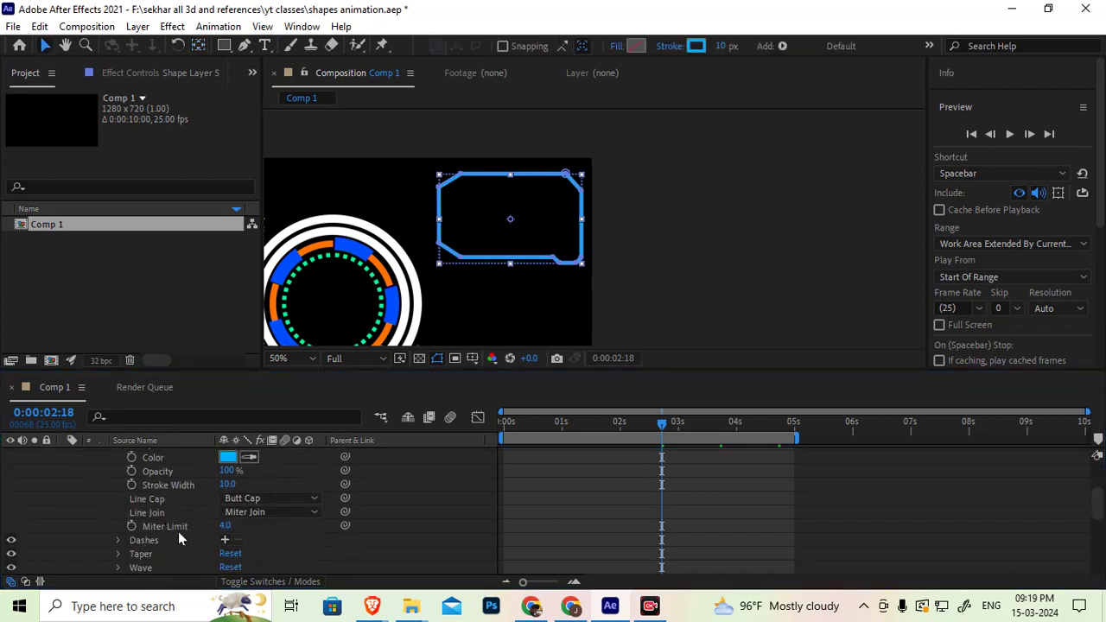
pyautogui.scroll(-2, 176, 531)
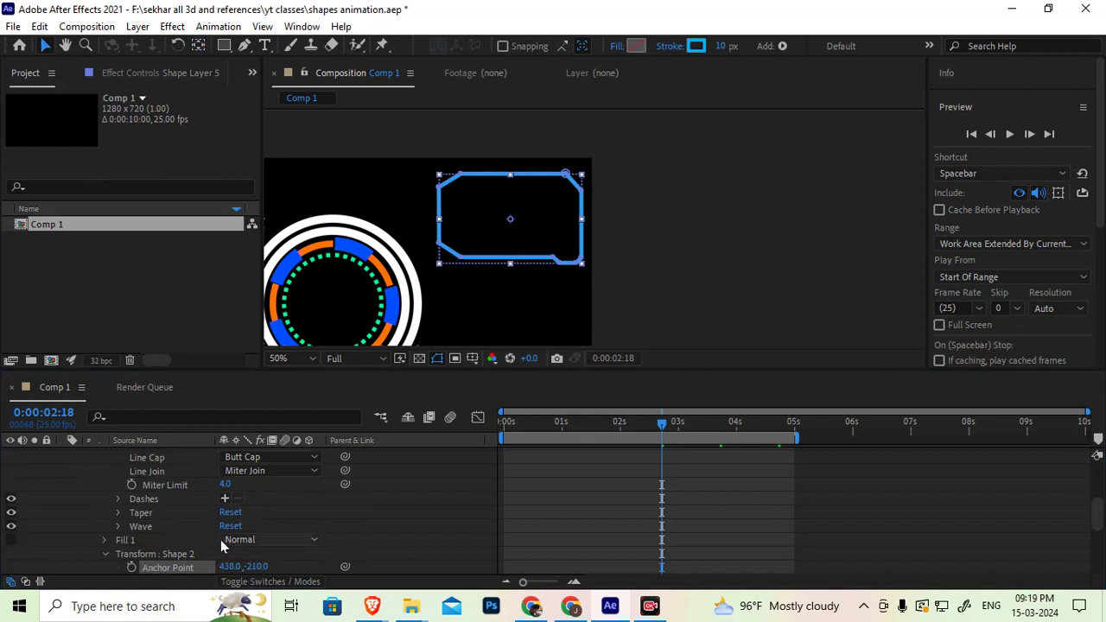
pyautogui.scroll(-3, 217, 539)
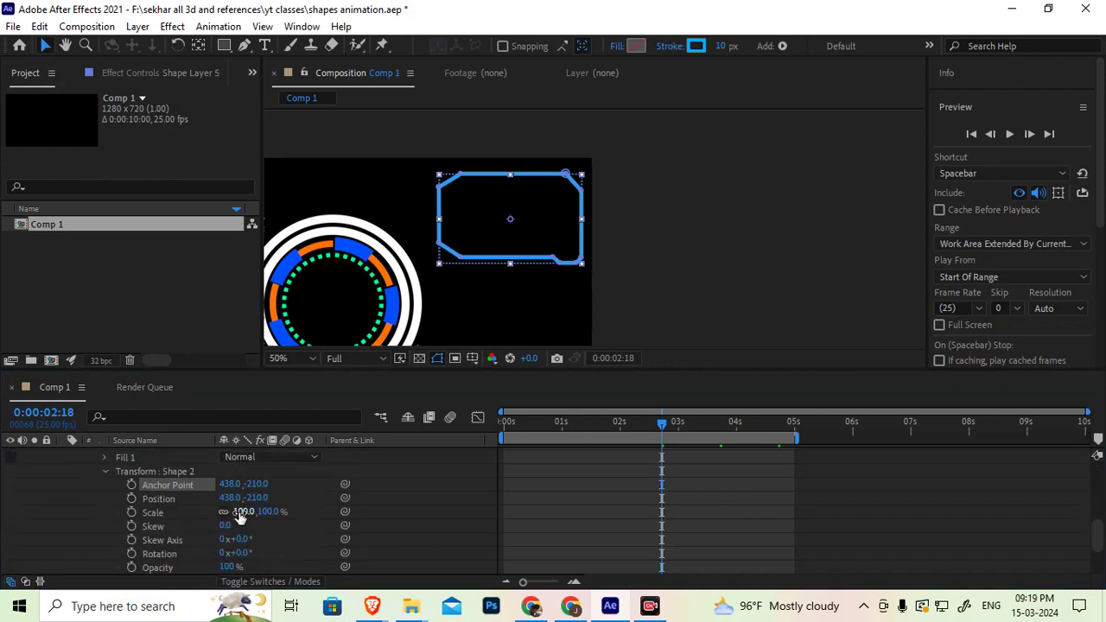
pyautogui.moveTo(241, 512); pyautogui.dragTo(230, 512)
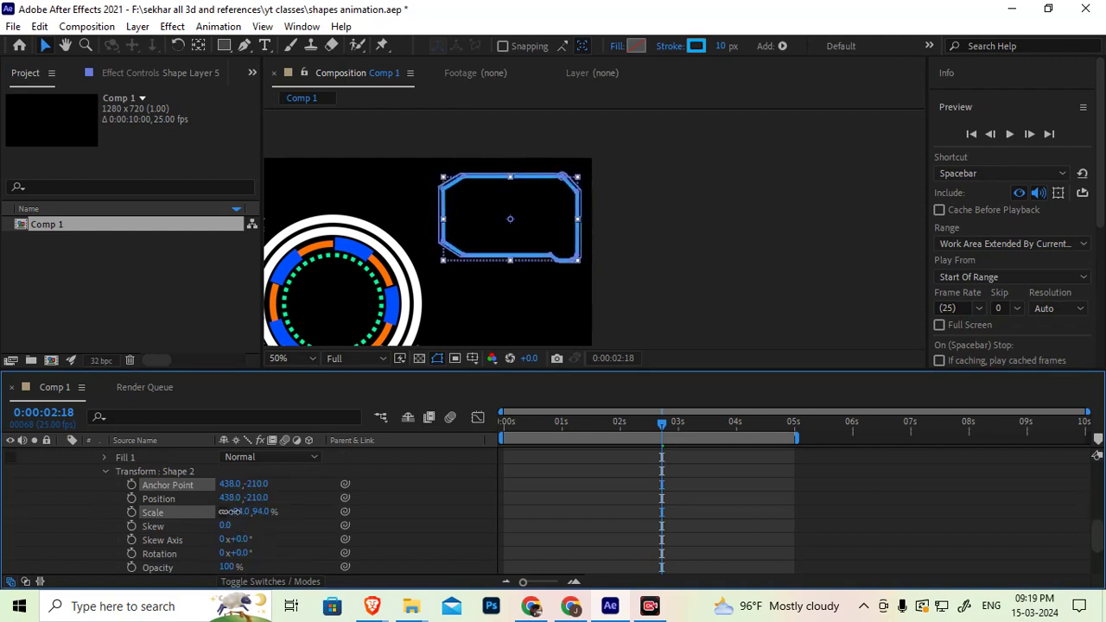
pyautogui.scroll(2, 523, 197)
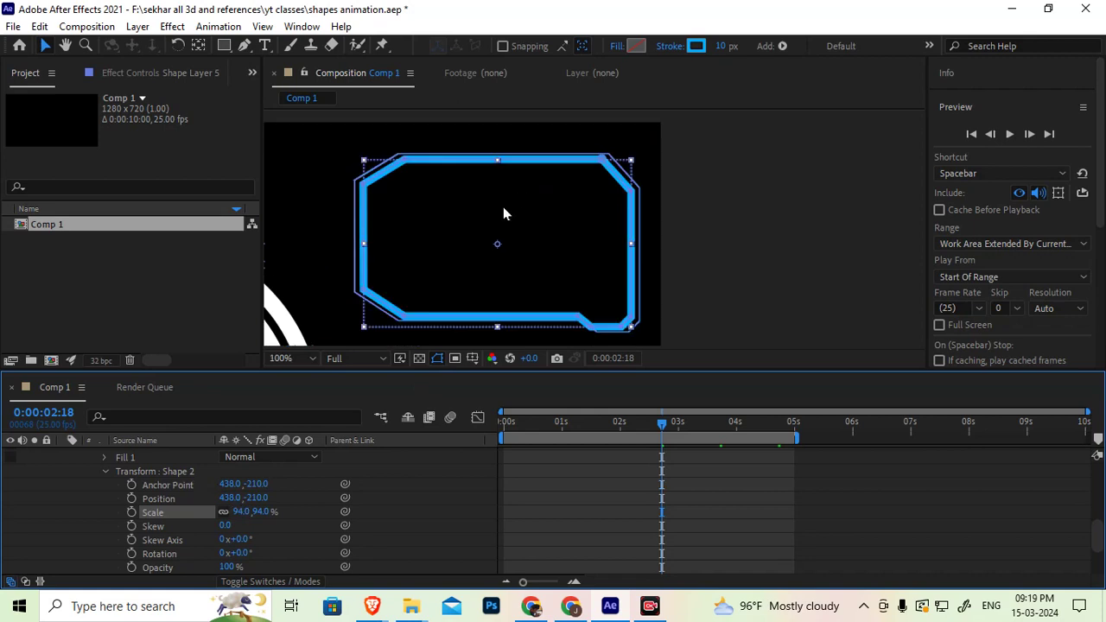
pyautogui.press('Up')
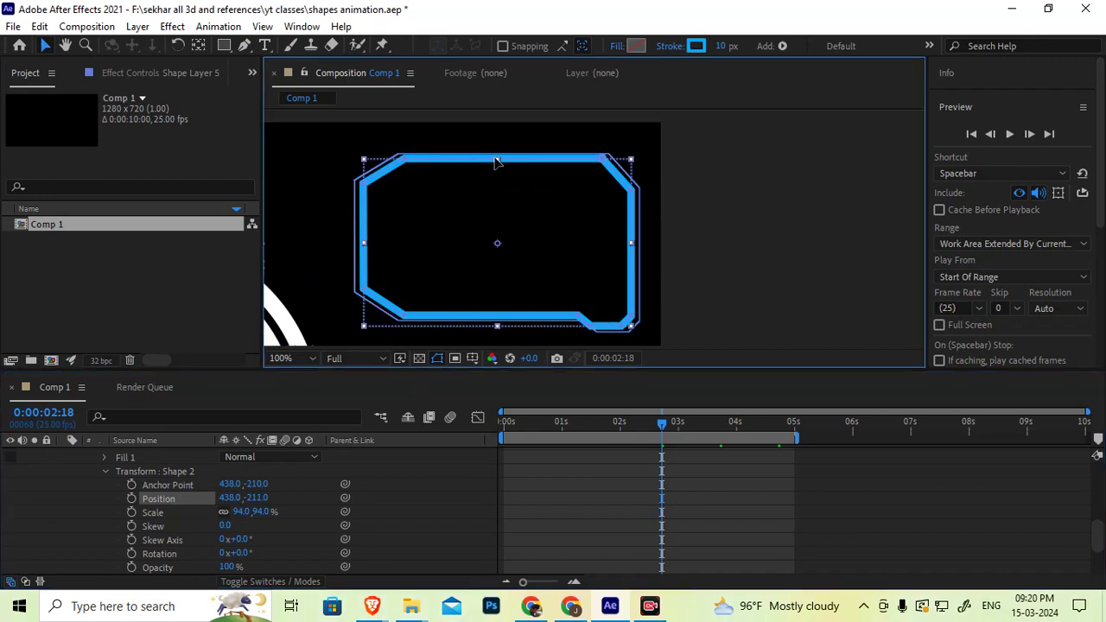
# Squash, nudge and resize the thick frame until its Scale reads 98.5, 95.8%
pyautogui.moveTo(498, 161); pyautogui.dragTo(495, 165)
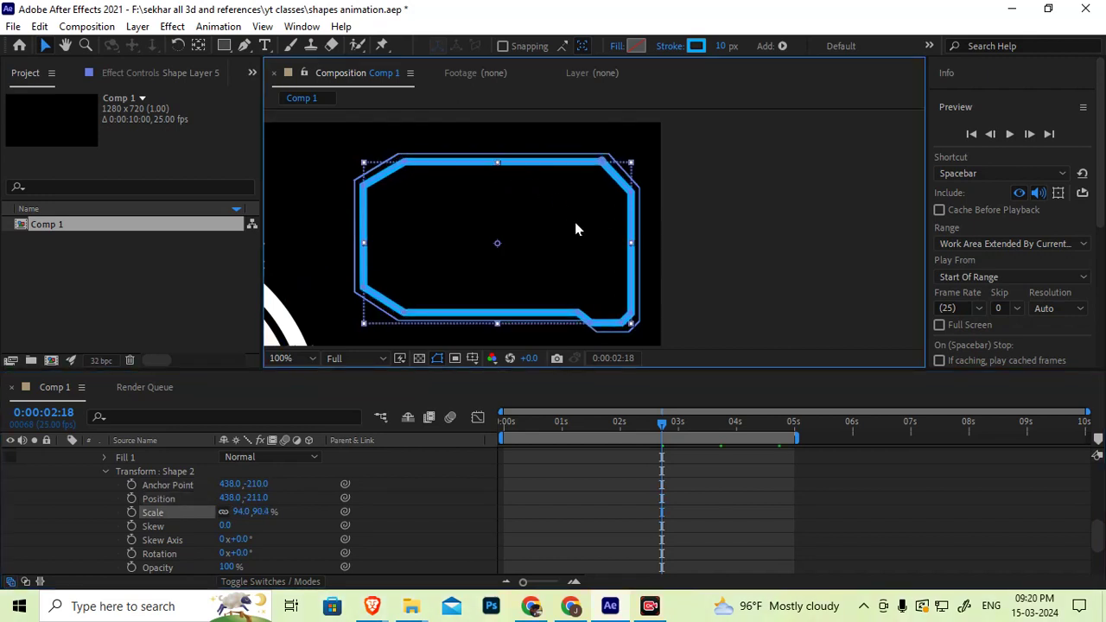
pyautogui.press('Right')
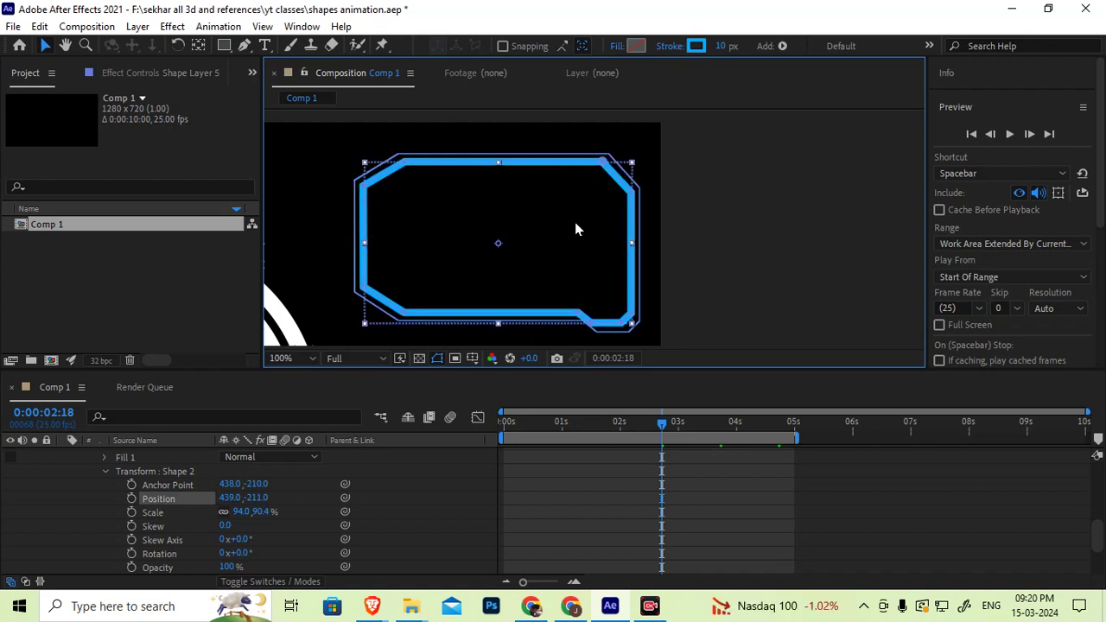
pyautogui.press('Right')
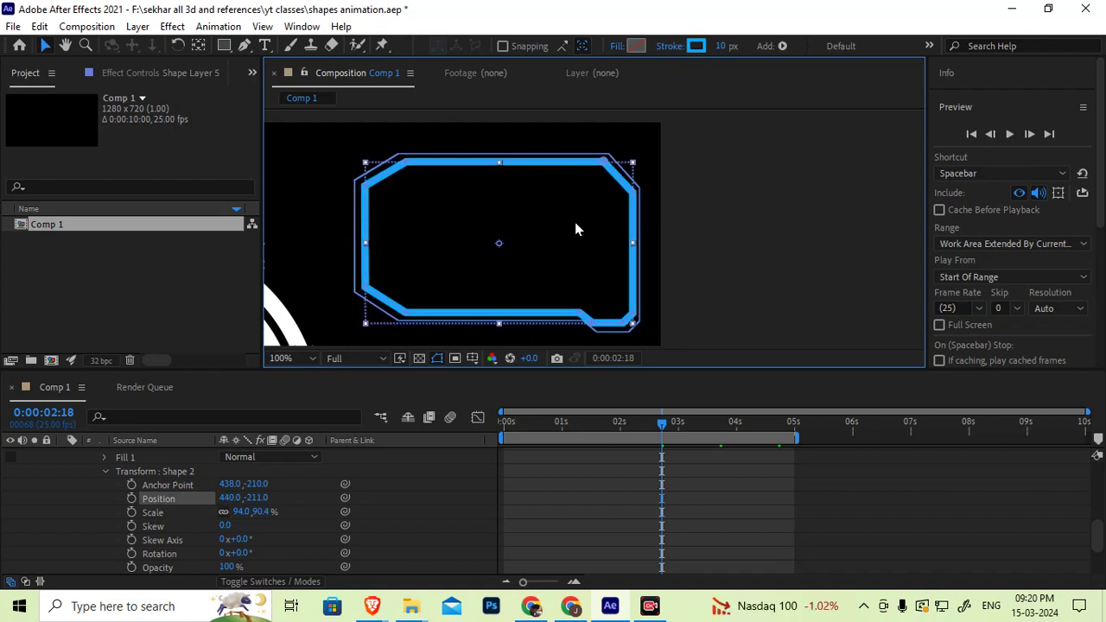
pyautogui.press('Right')
pyautogui.press('Up')
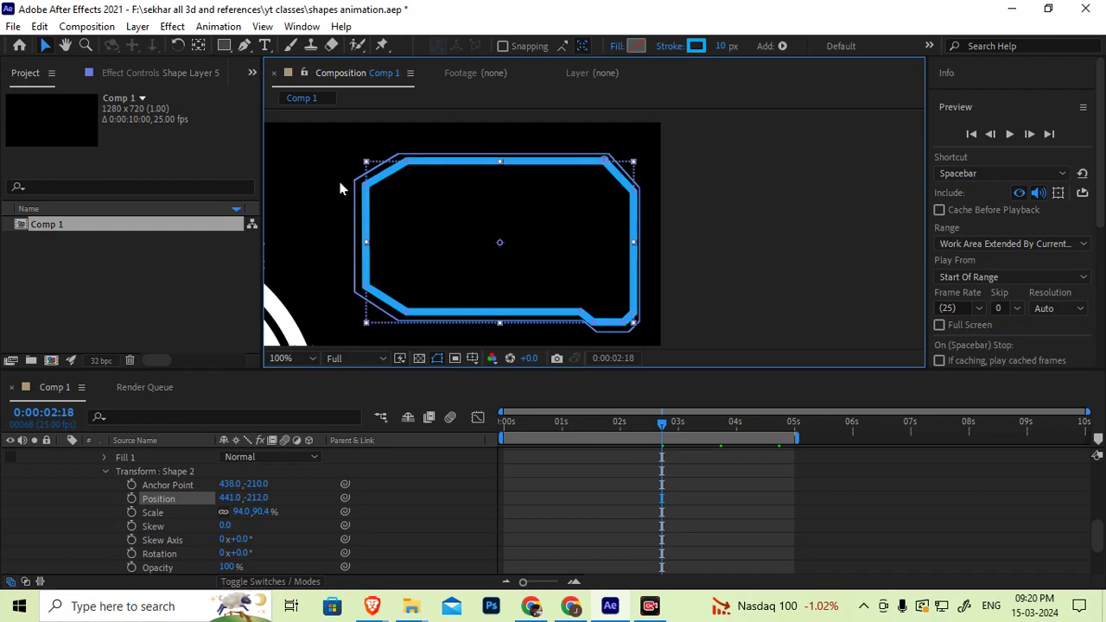
pyautogui.moveTo(366, 163); pyautogui.dragTo(358, 159)
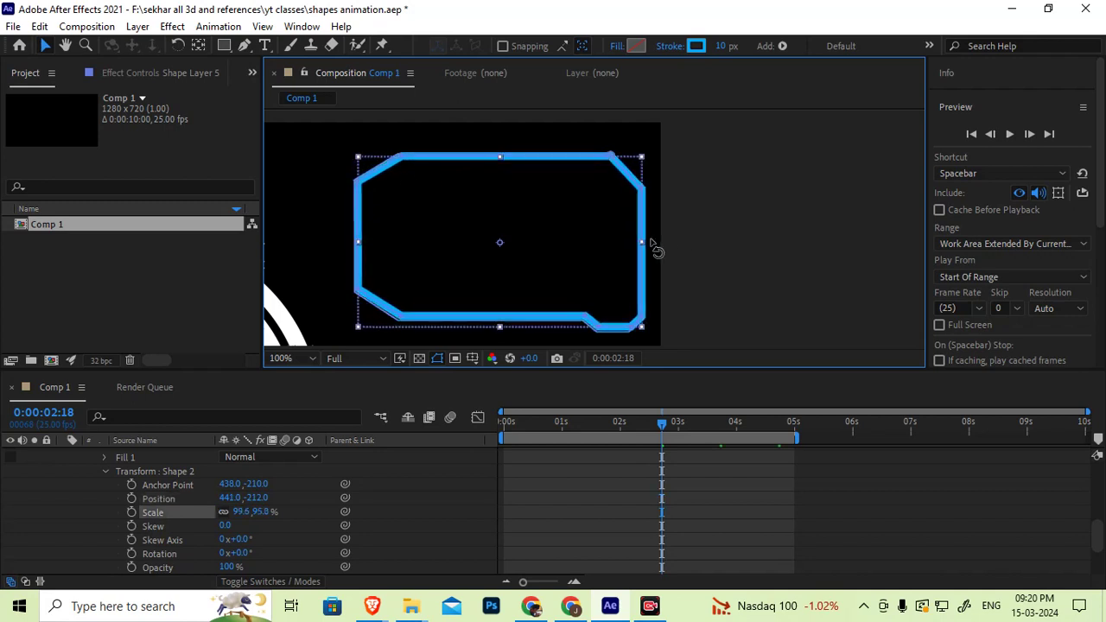
pyautogui.moveTo(643, 242); pyautogui.dragTo(640, 246)
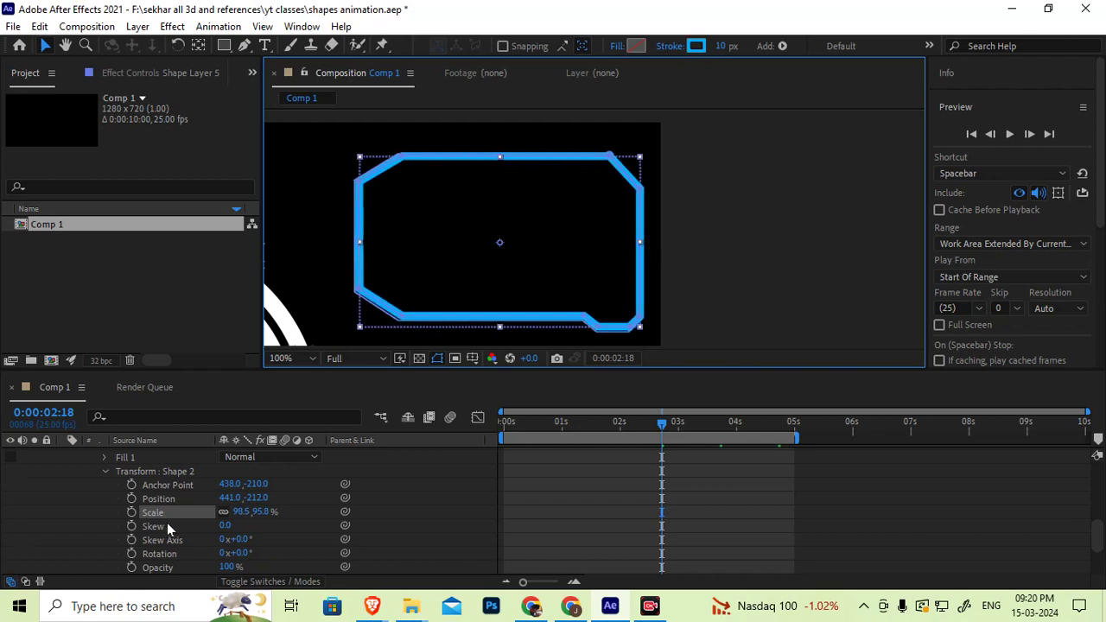
# Add dashes to Shape 2's stroke and raise the Dash value to 127
pyautogui.click(105, 472)
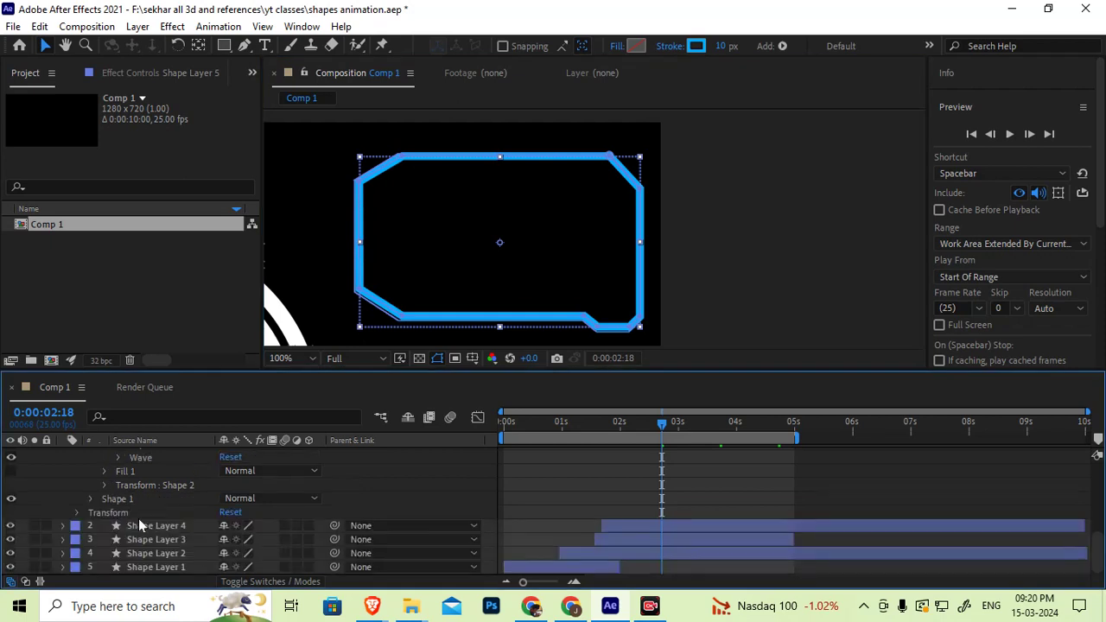
pyautogui.scroll(2, 147, 501)
pyautogui.scroll(2, 156, 506)
pyautogui.click(131, 487)
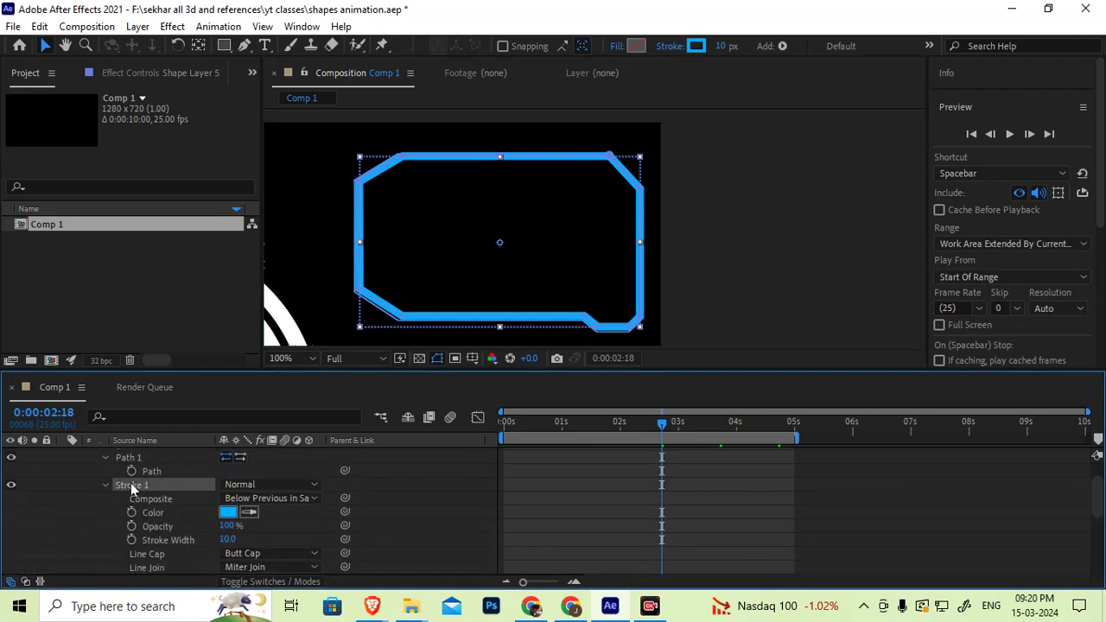
pyautogui.scroll(3, 132, 497)
pyautogui.click(122, 483)
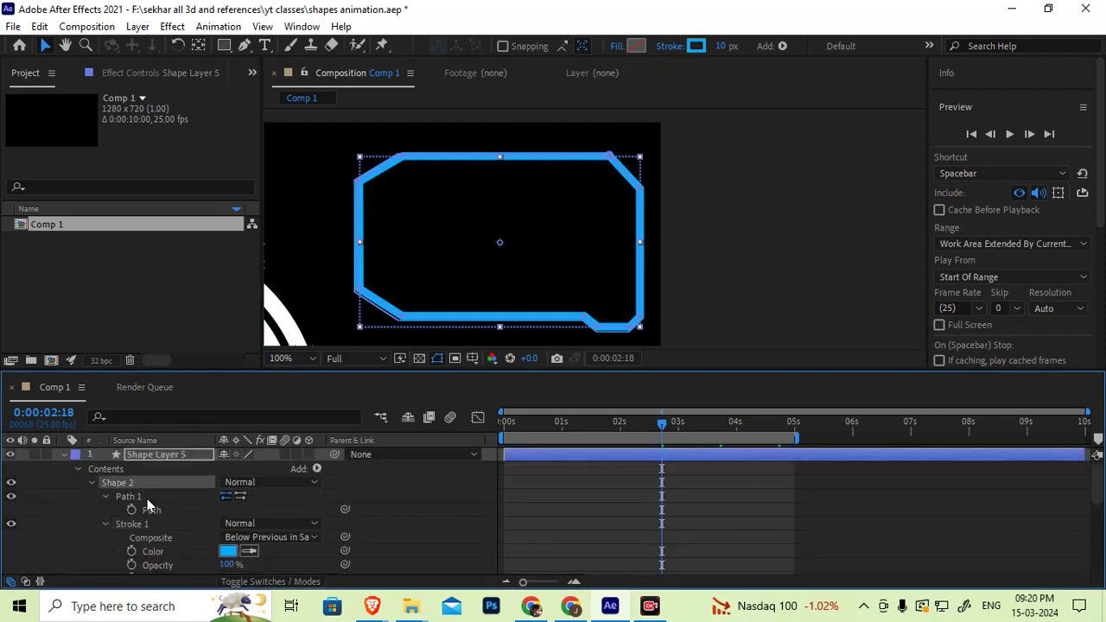
pyautogui.scroll(-3, 126, 551)
pyautogui.scroll(-2, 183, 539)
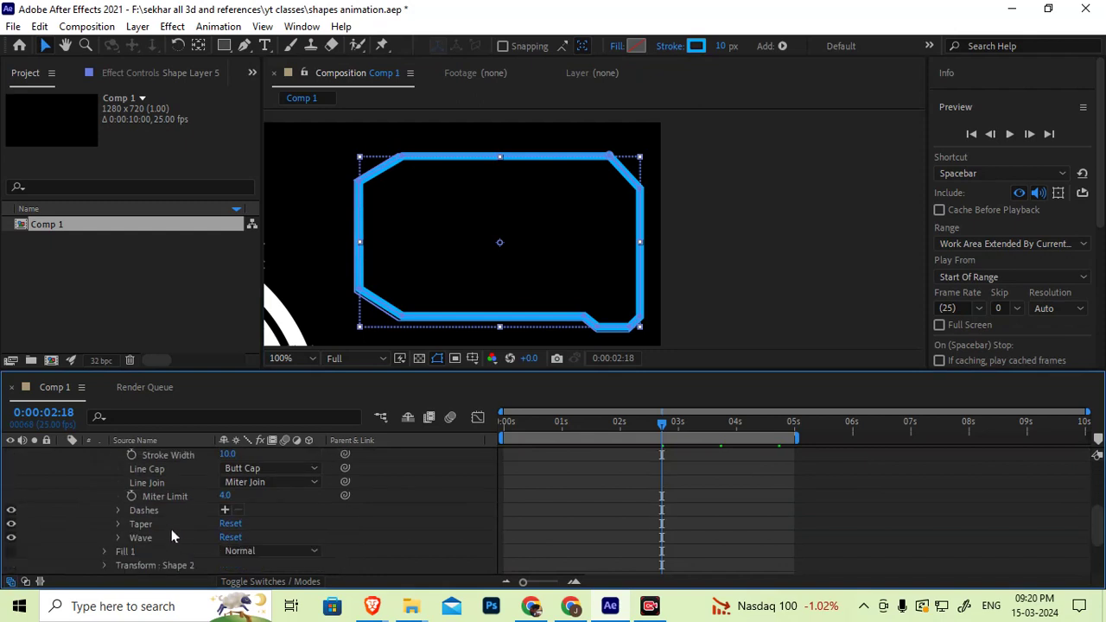
pyautogui.click(225, 510)
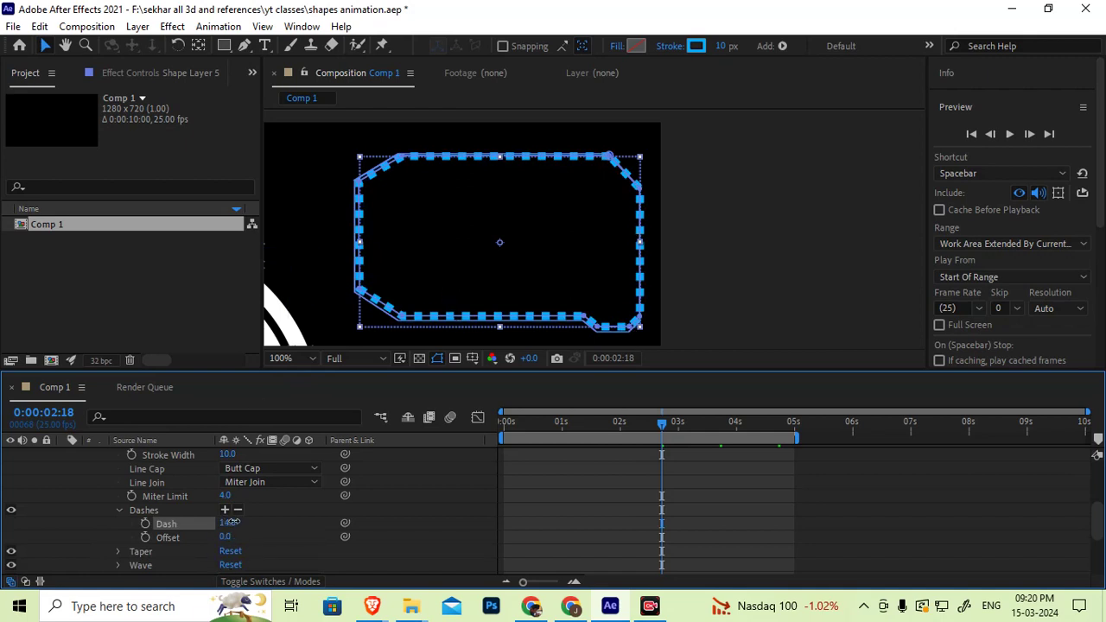
pyautogui.moveTo(227, 523); pyautogui.dragTo(300, 497)
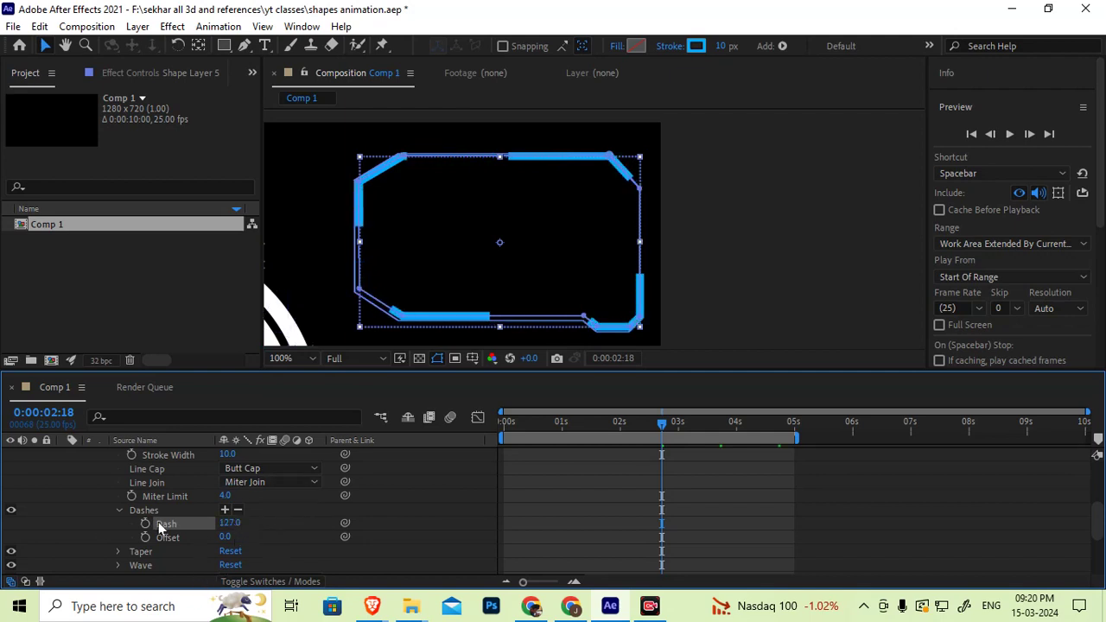
# Deselect to preview the dashed frame, then select the Transform: Shape 2 group
pyautogui.click(82, 528)
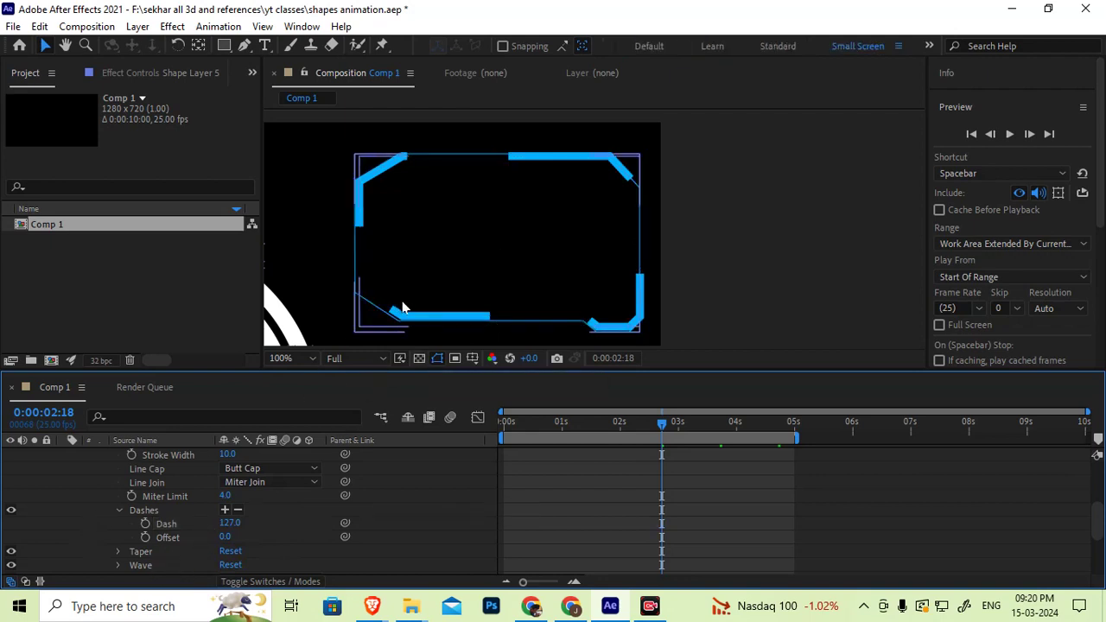
pyautogui.scroll(-2, 177, 523)
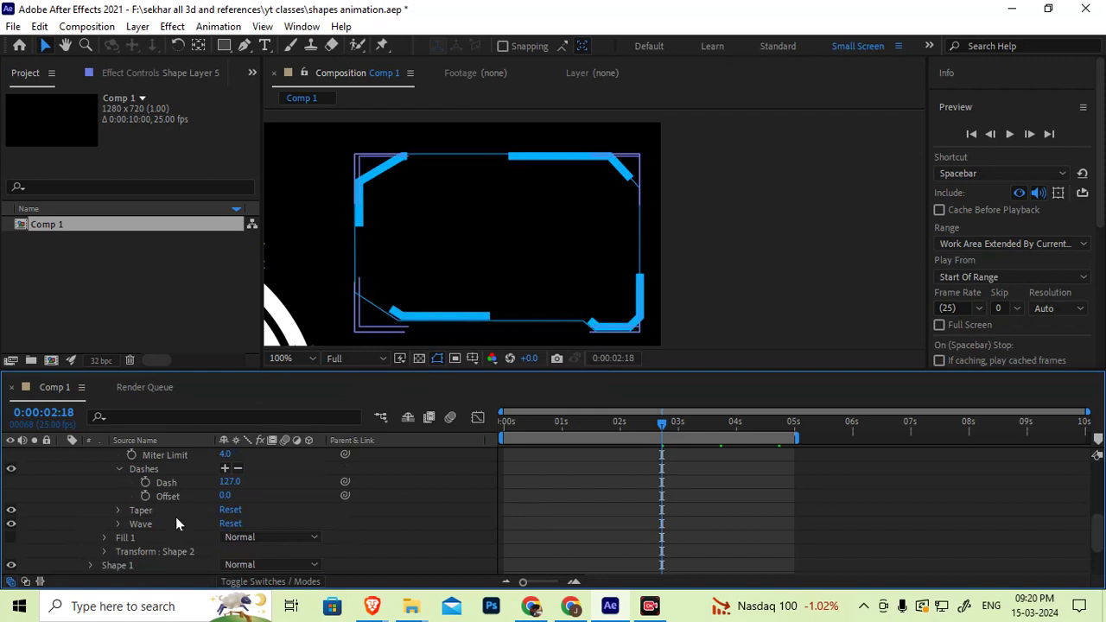
pyautogui.scroll(-2, 175, 517)
pyautogui.click(176, 514)
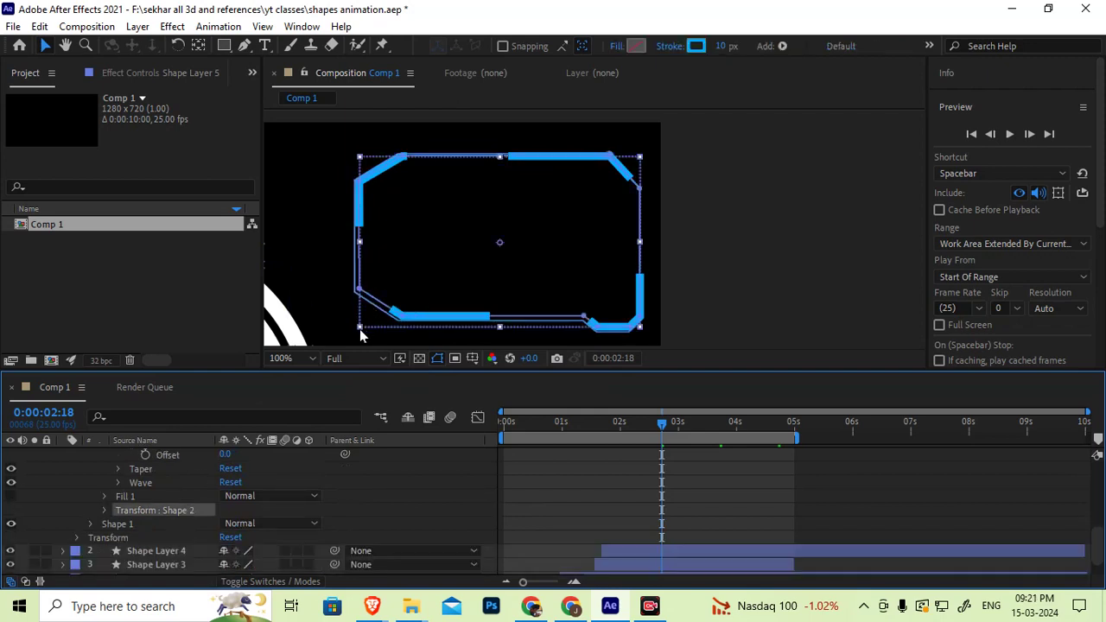
# Stretch Shape 2's dashed frame slightly larger, mostly taller, from its bottom-left and bottom-centre handles
pyautogui.moveTo(360, 329); pyautogui.dragTo(356, 326)
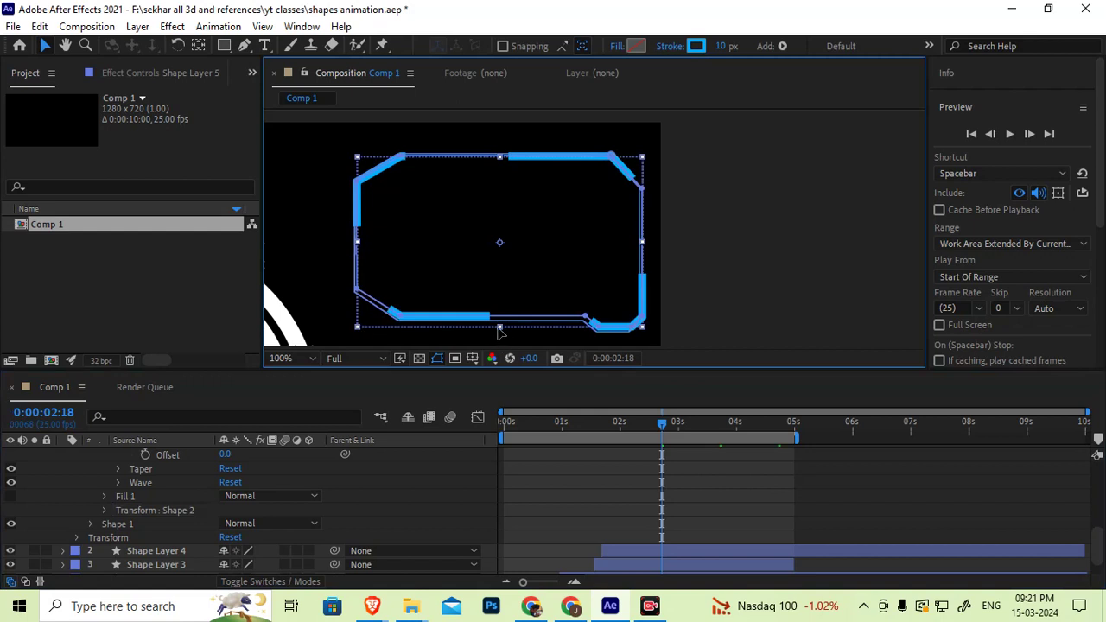
pyautogui.moveTo(499, 327); pyautogui.dragTo(498, 330)
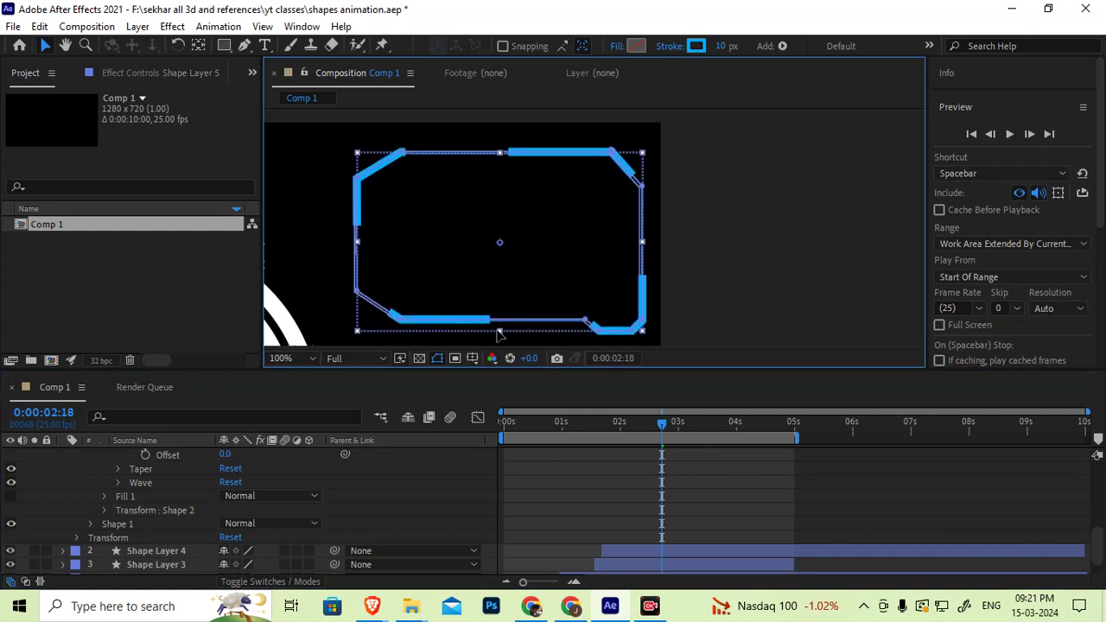
pyautogui.click(229, 288)
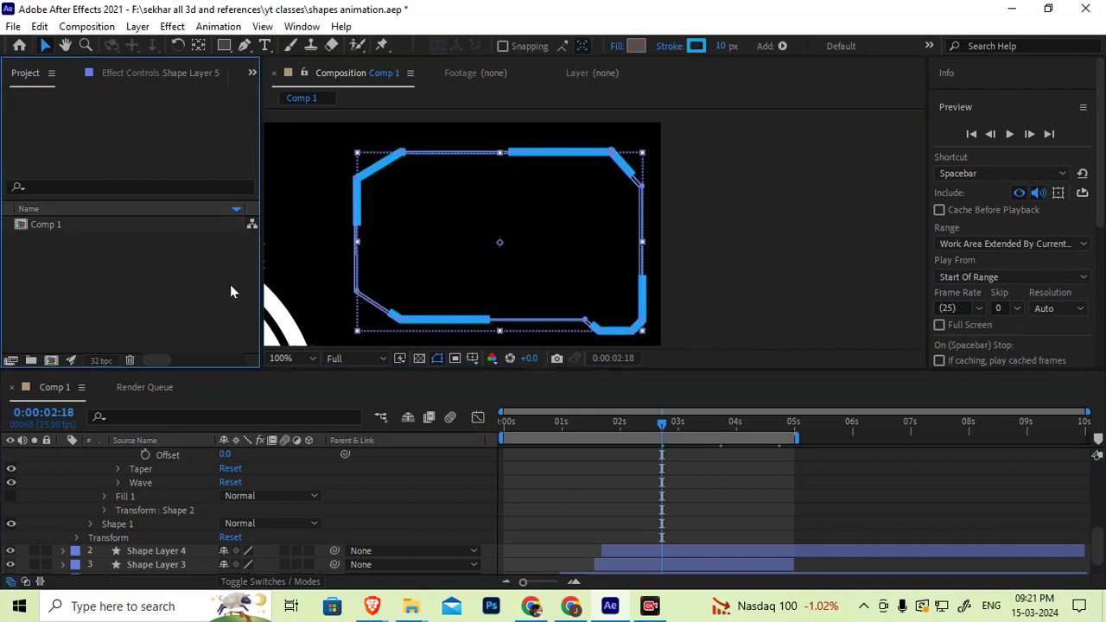
pyautogui.click(556, 238)
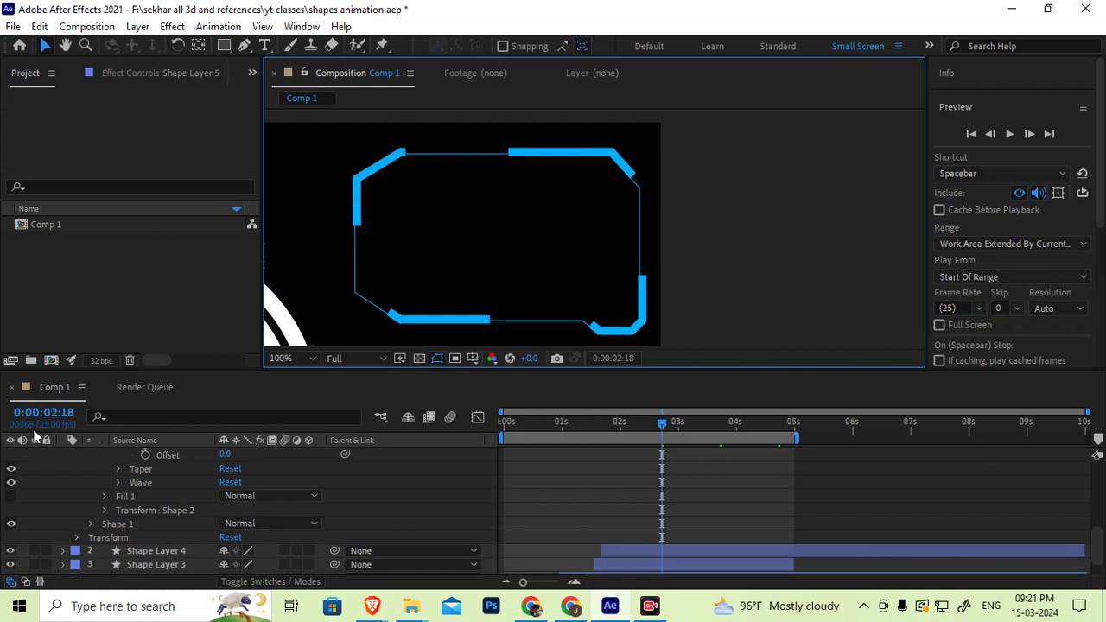
pyautogui.scroll(4, 168, 513)
pyautogui.scroll(3, 166, 514)
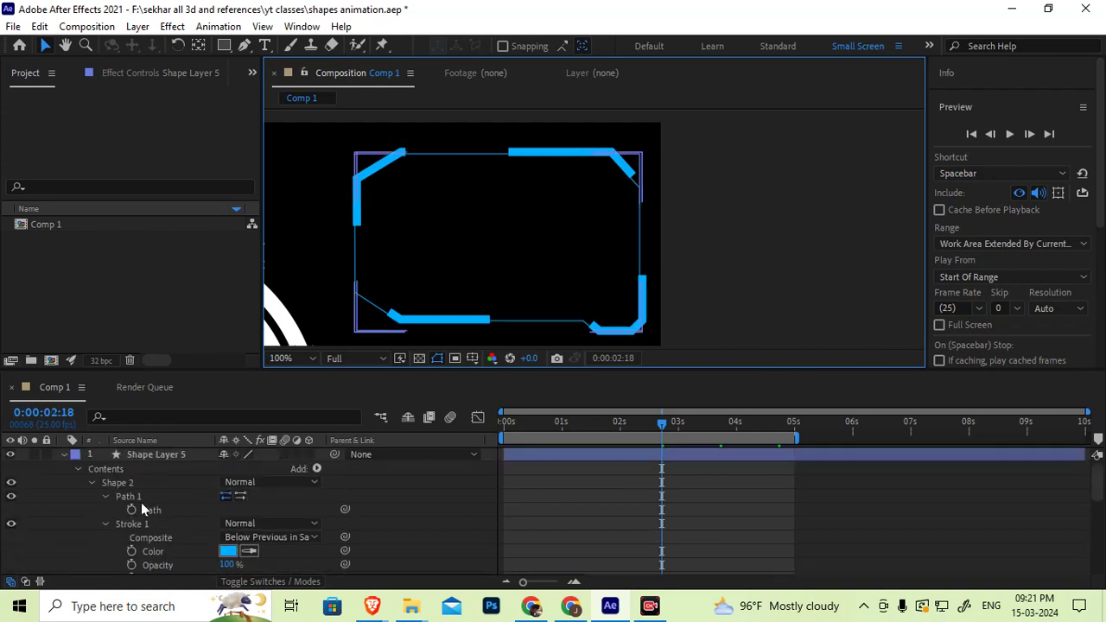
# Duplicate Shape 2 into Shape 3 and scale the copy up slightly
pyautogui.click(89, 482)
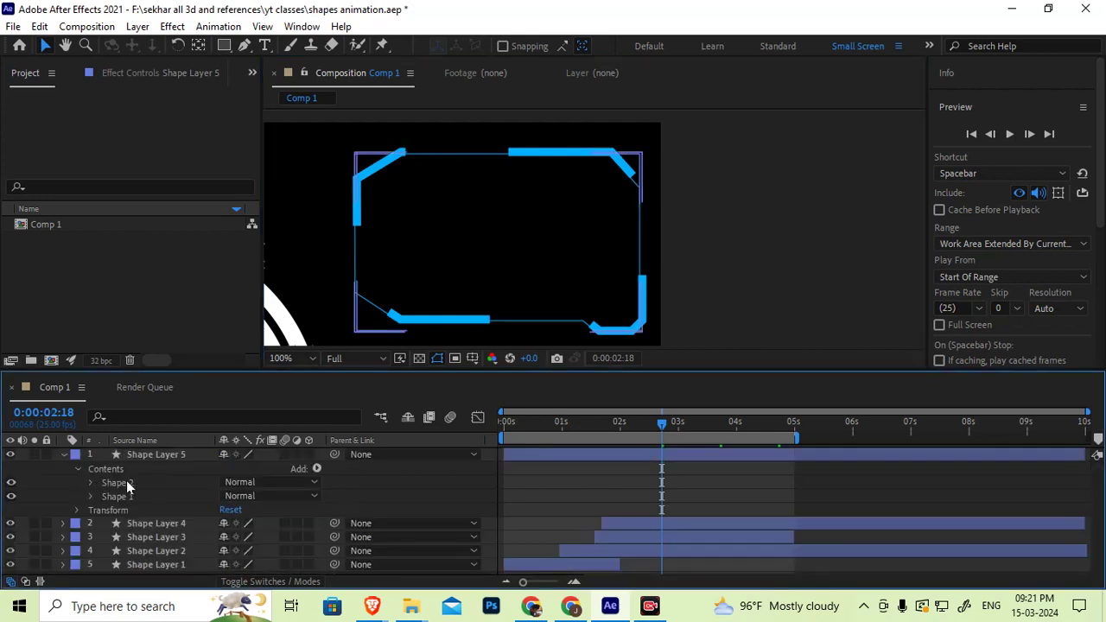
pyautogui.click(126, 484)
pyautogui.hotkey('ctrl', 'd')
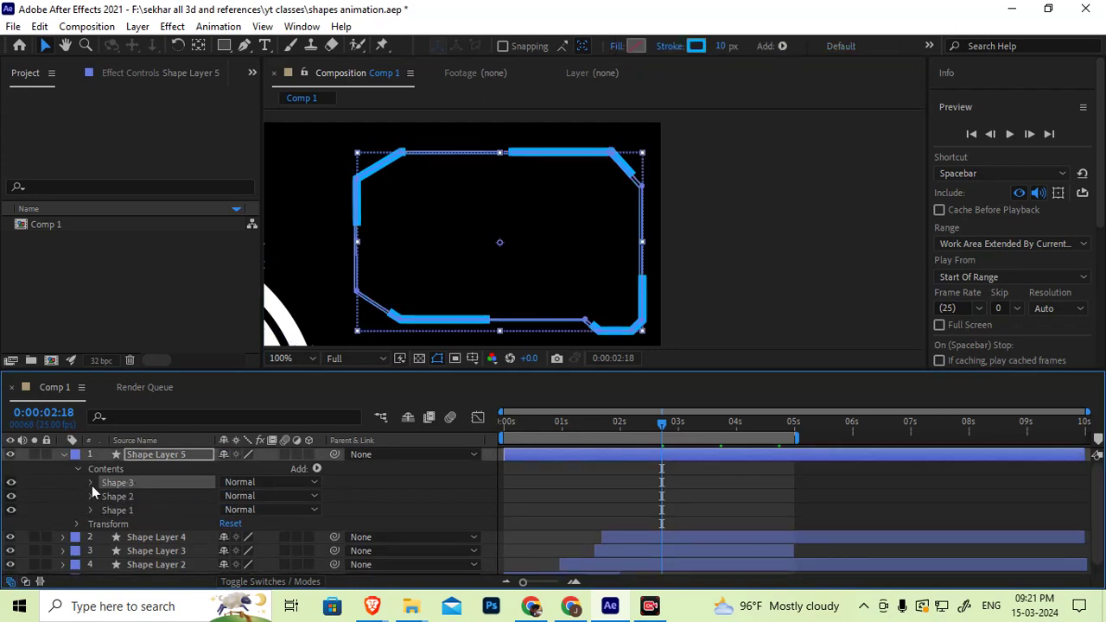
pyautogui.click(90, 482)
pyautogui.scroll(-1, 123, 538)
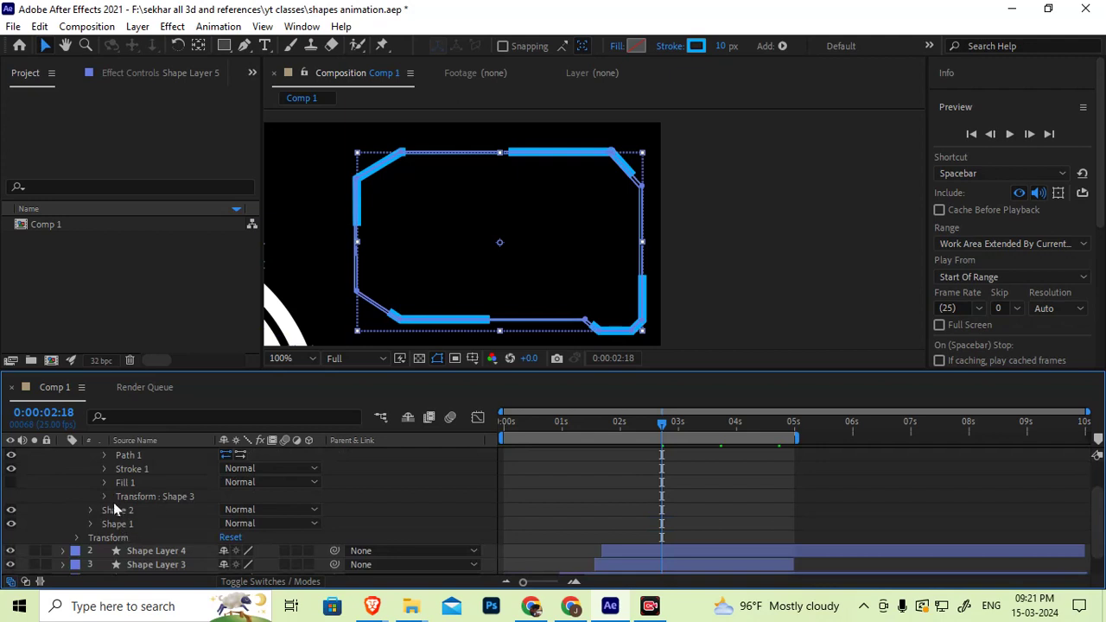
pyautogui.click(104, 497)
pyautogui.scroll(-1, 108, 506)
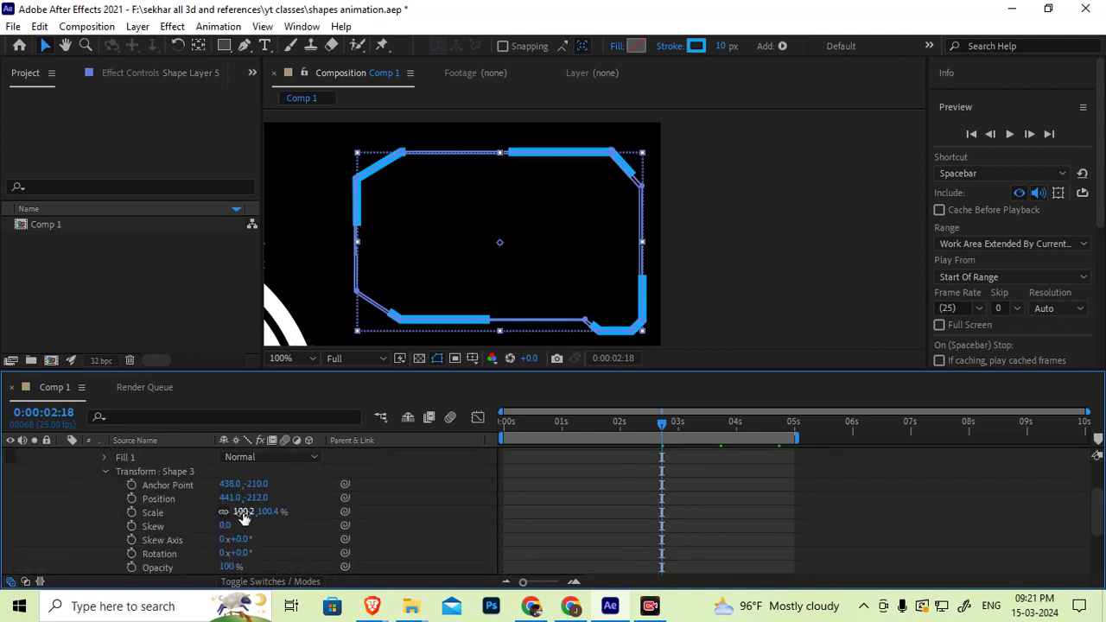
pyautogui.moveTo(241, 514); pyautogui.dragTo(249, 512)
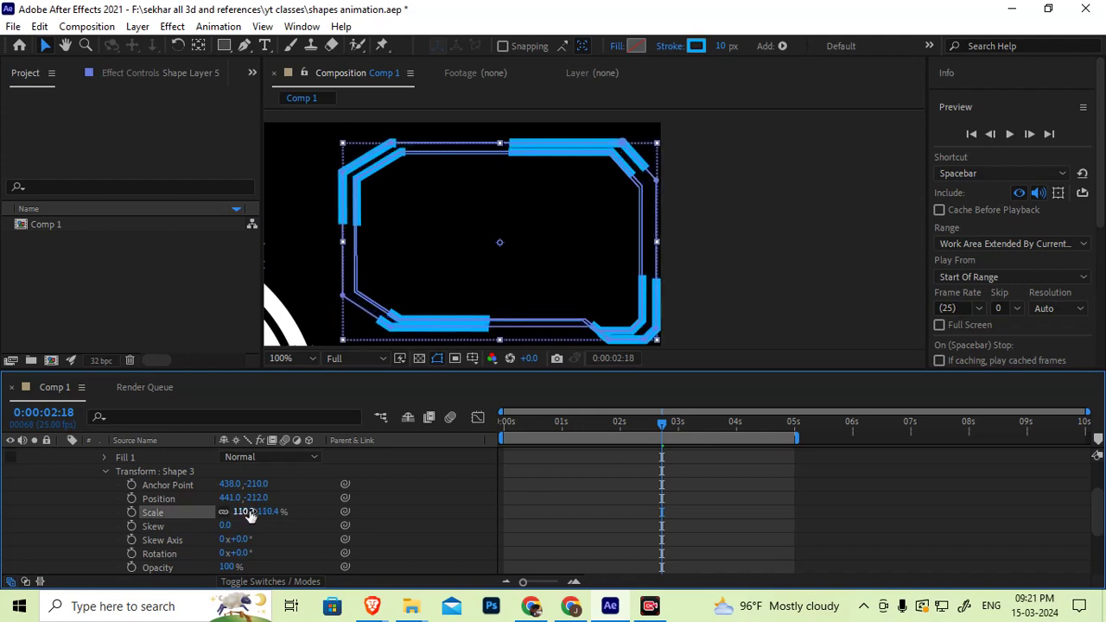
# Set Shape 3's stroke width to 2 px for a thin border
pyautogui.click(721, 47)
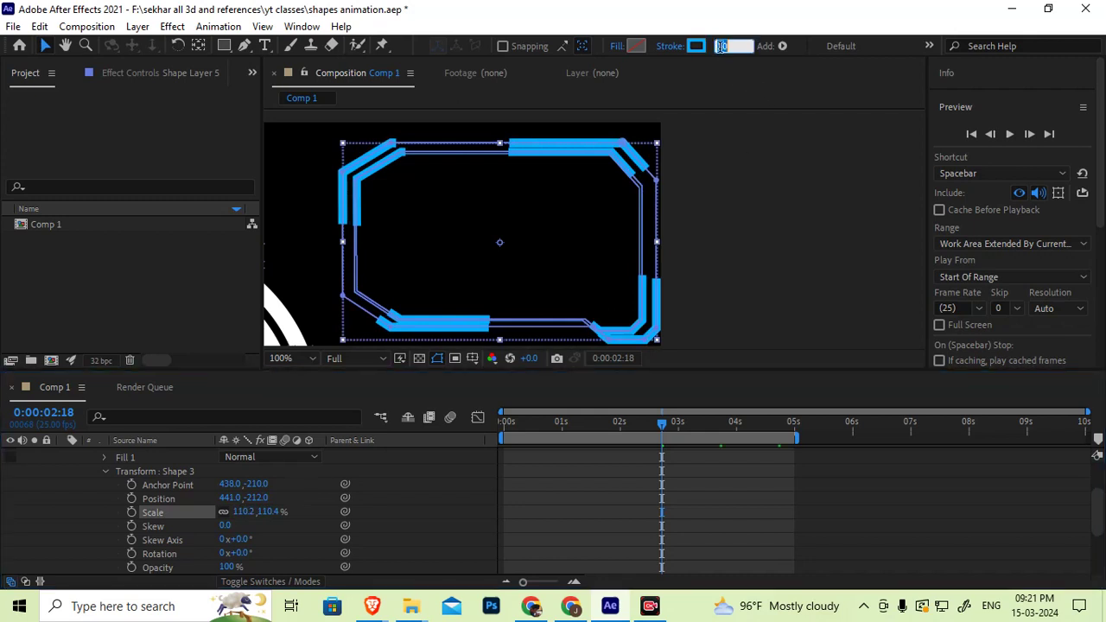
pyautogui.write('2')
pyautogui.press('Return')
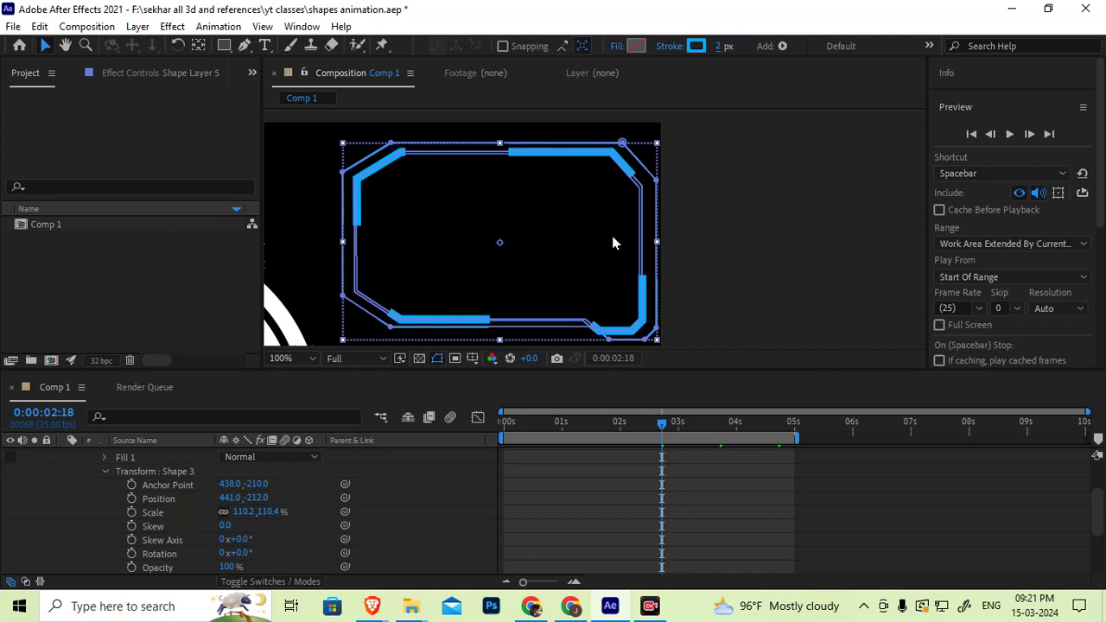
pyautogui.click(730, 263)
# Unlink Shape 3's scale and raise its height to 110.2, 118.4%
pyautogui.click(573, 289)
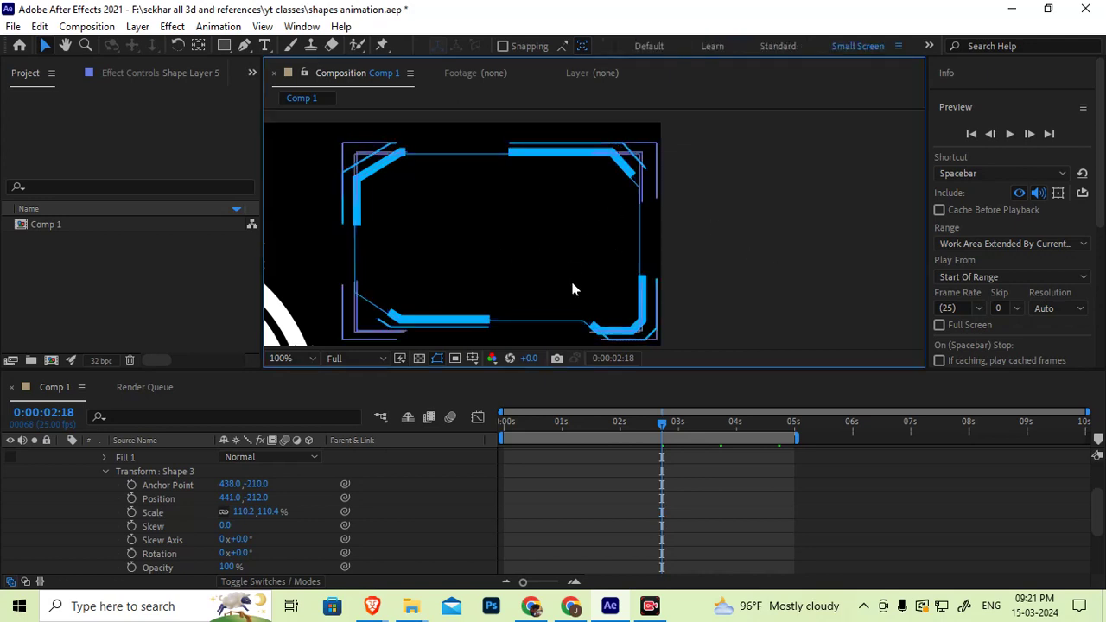
pyautogui.click(220, 511)
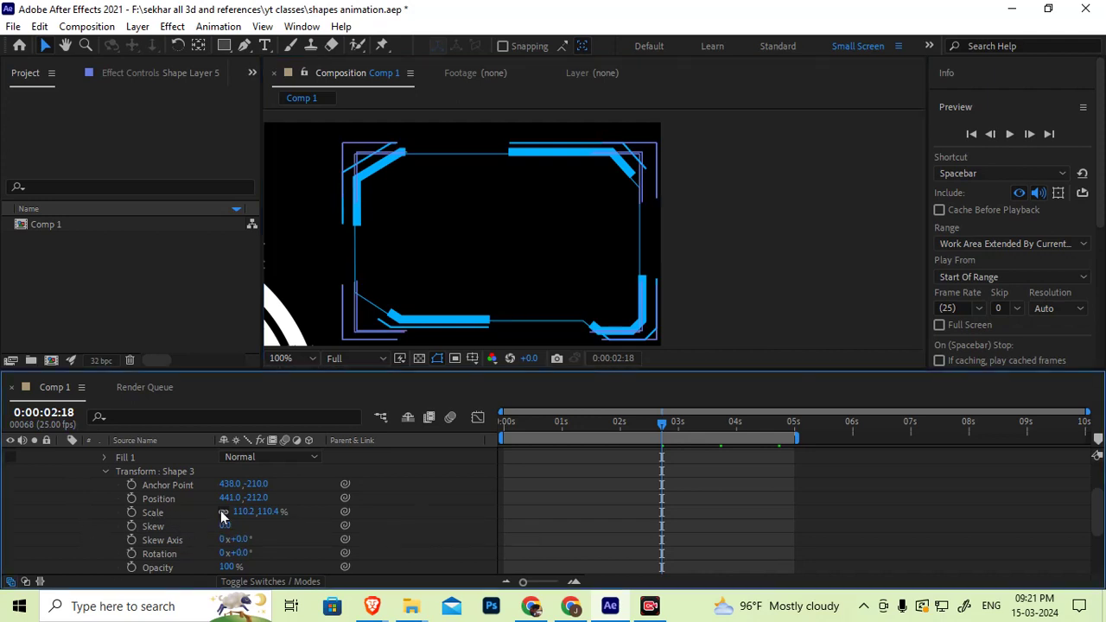
pyautogui.click(270, 513)
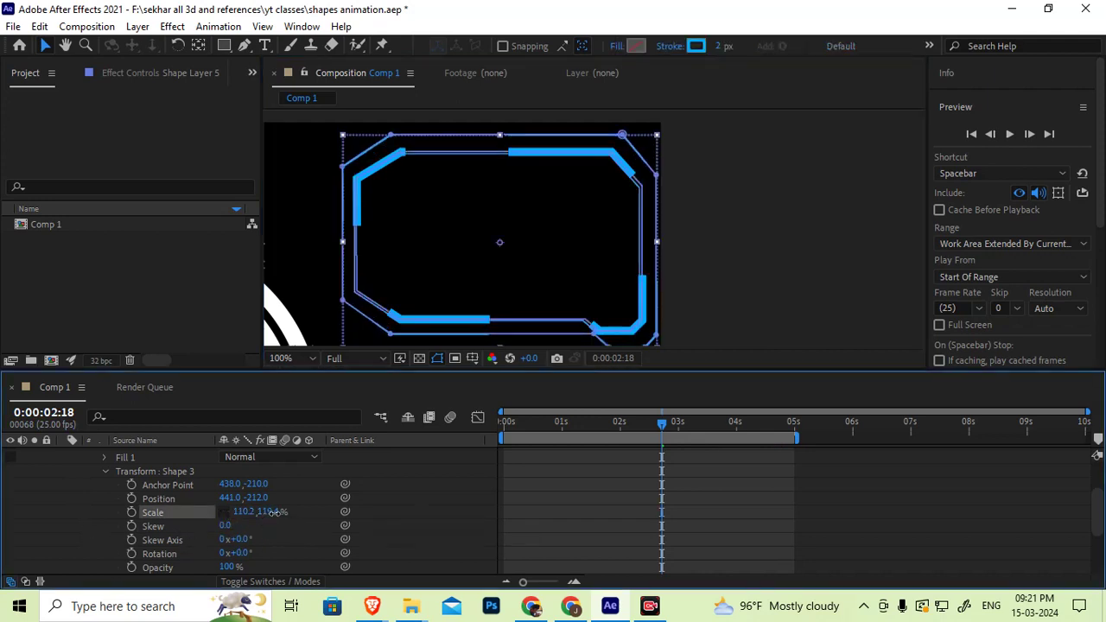
pyautogui.click(767, 246)
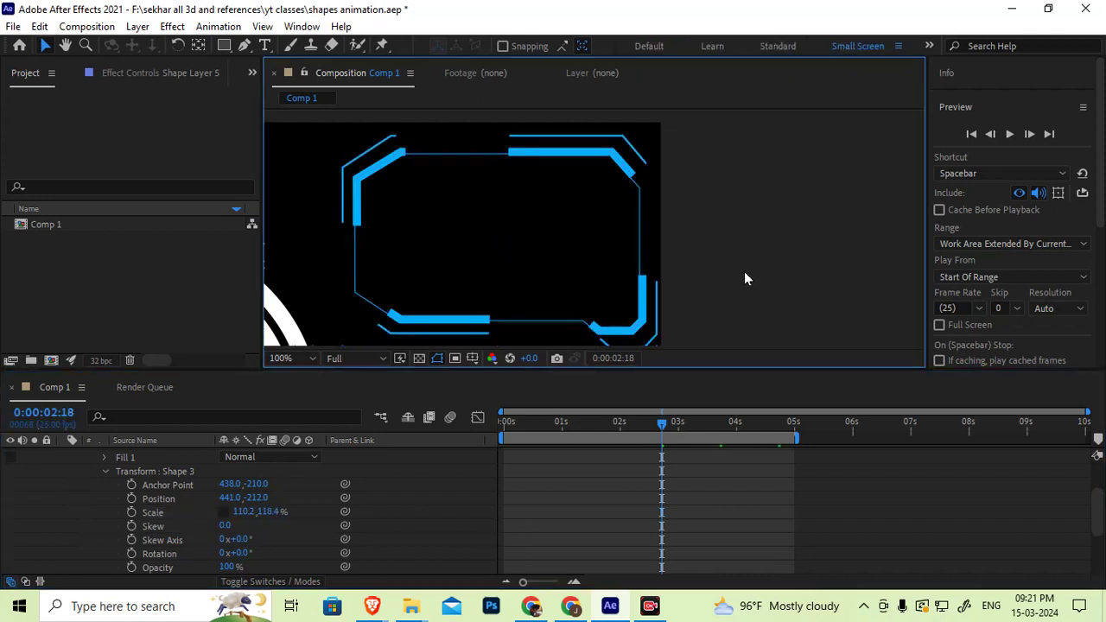
pyautogui.moveTo(746, 279); pyautogui.dragTo(766, 251)
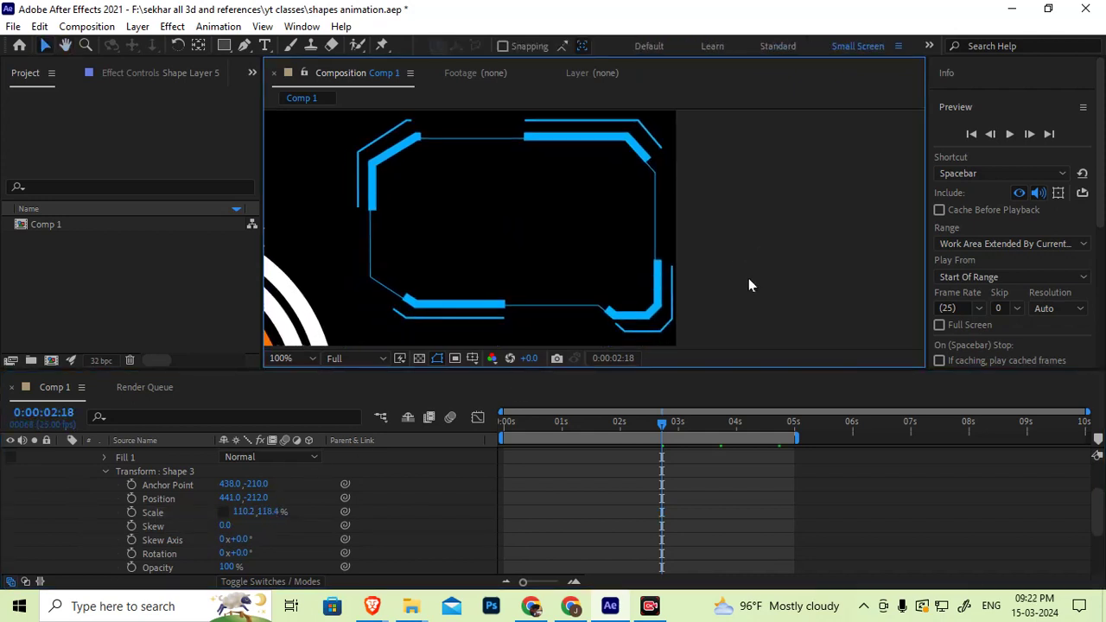
pyautogui.click(117, 474)
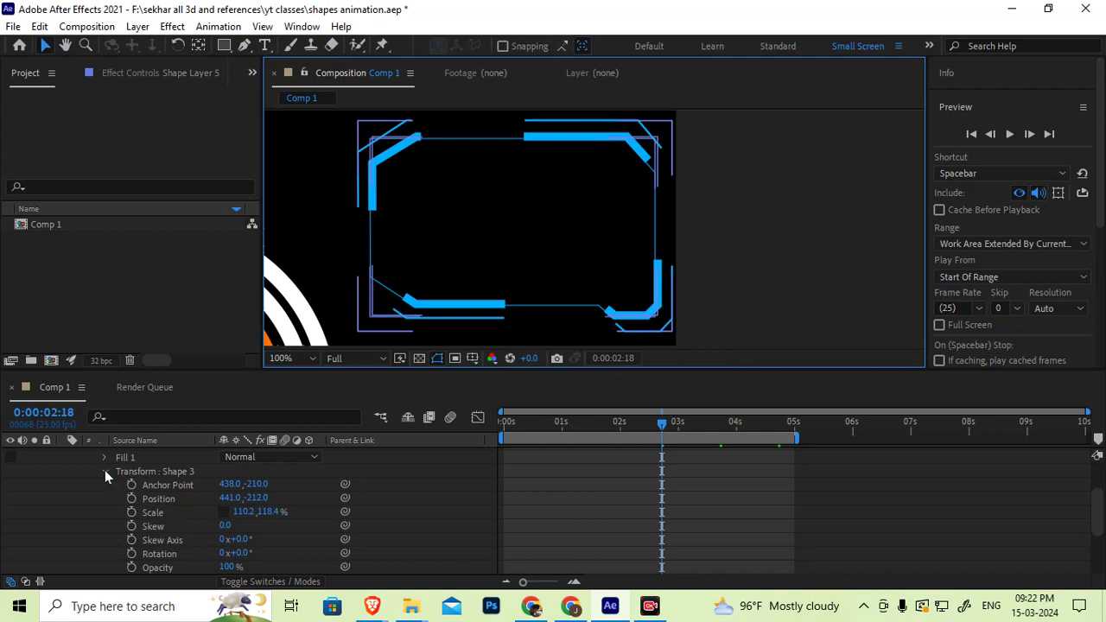
pyautogui.click(105, 471)
pyautogui.press('Home')
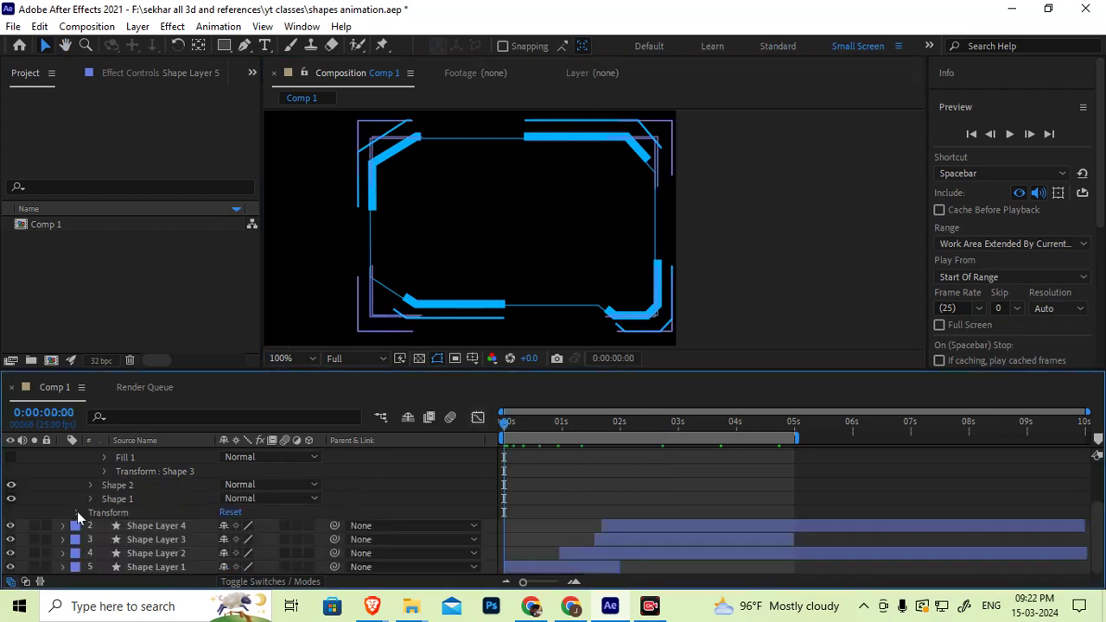
# Set a keyframe on Shape 3's dash Offset at 0s with value 0.0
pyautogui.scroll(1, 93, 496)
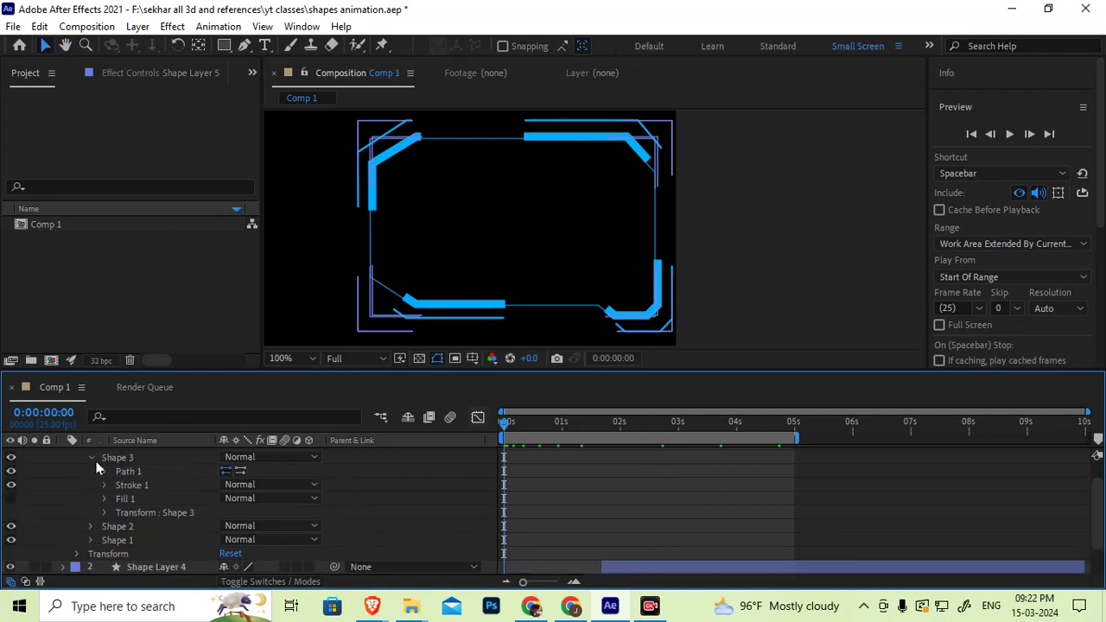
pyautogui.click(105, 485)
pyautogui.scroll(-1, 105, 496)
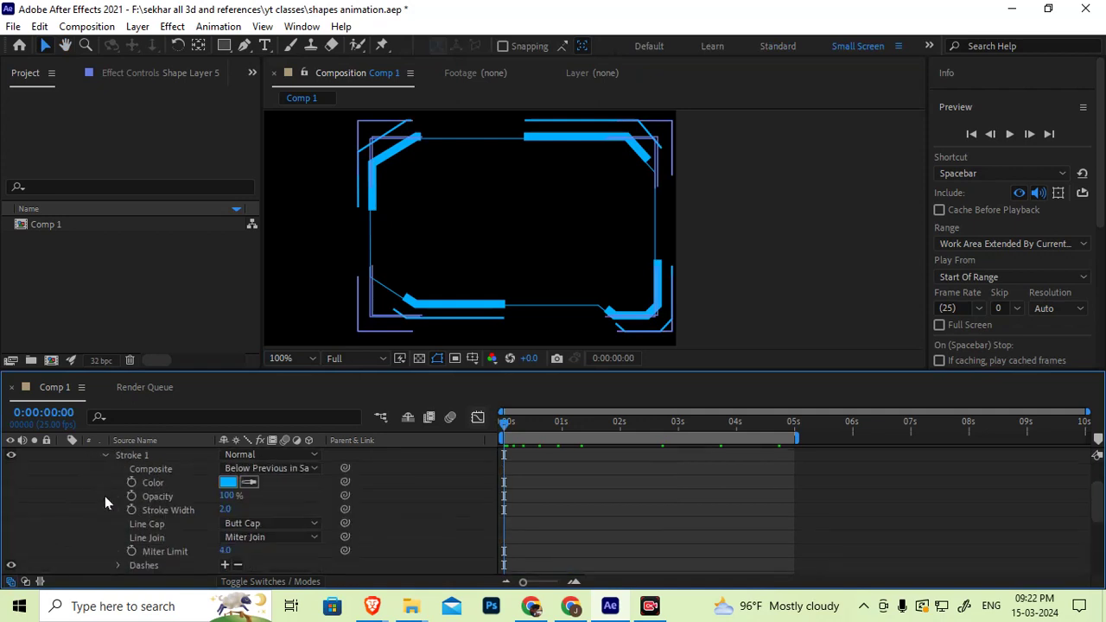
pyautogui.scroll(-1, 151, 543)
pyautogui.click(152, 523)
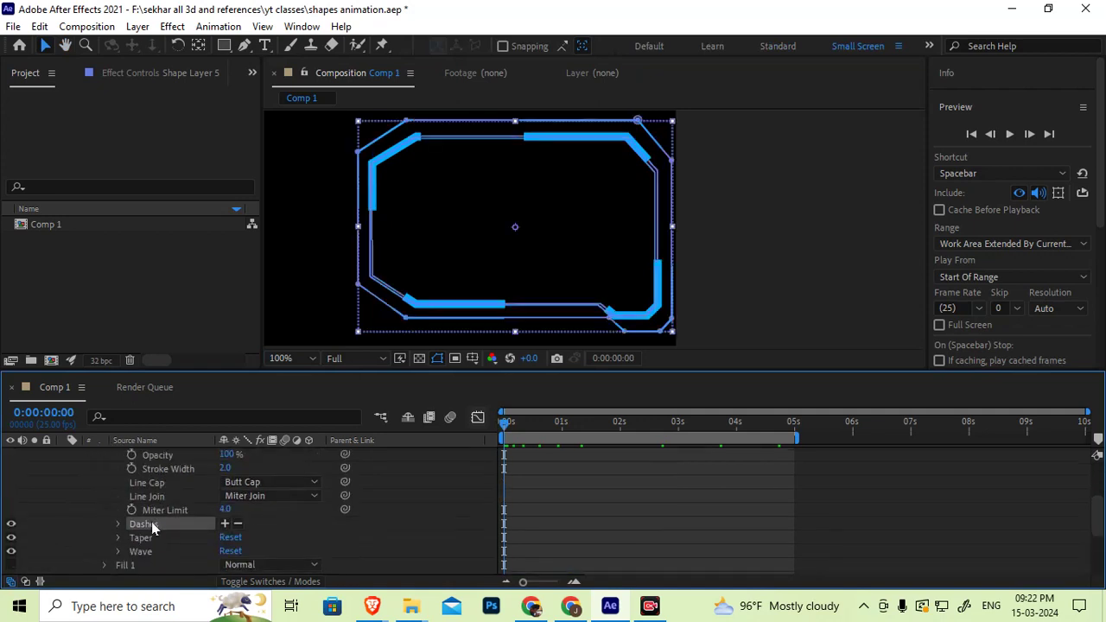
pyautogui.click(120, 524)
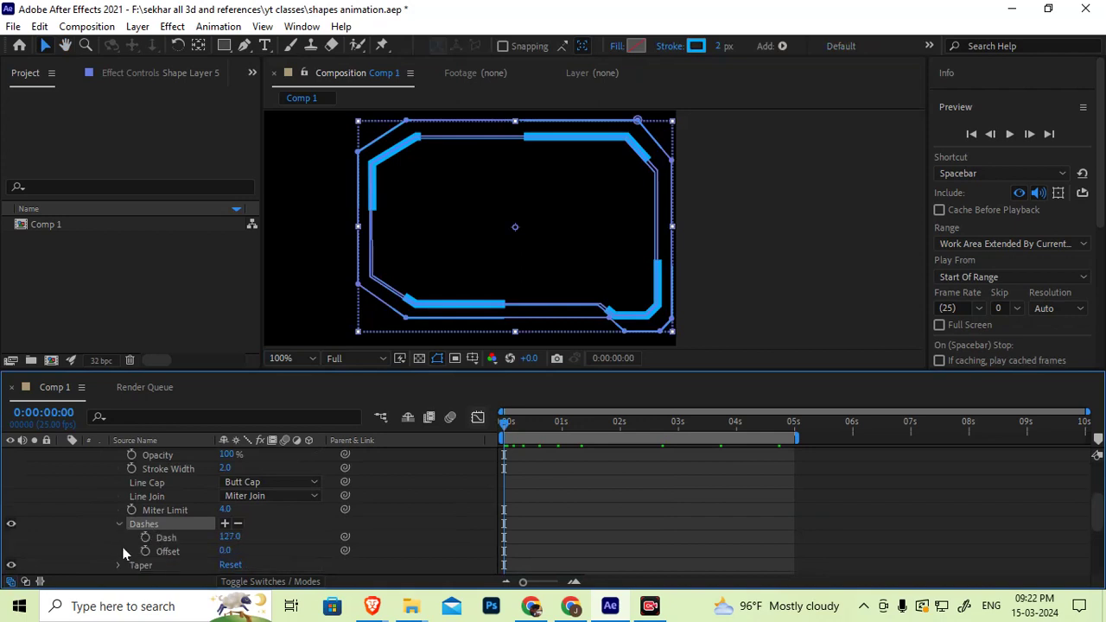
pyautogui.click(174, 550)
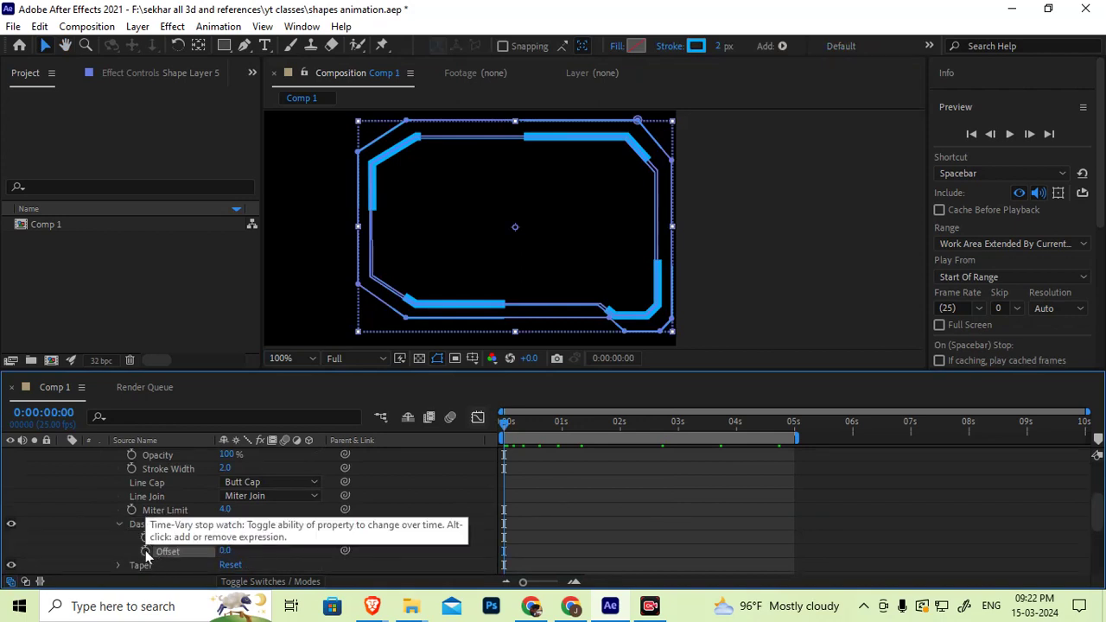
pyautogui.click(145, 552)
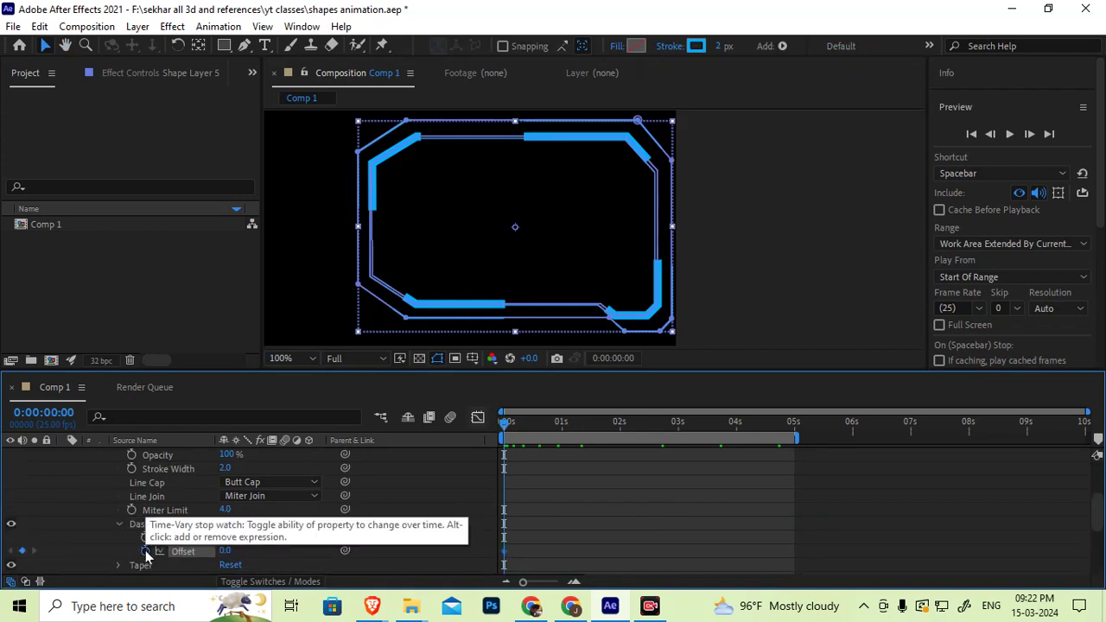
# Keyframe the dash Offset at 360 at the 1-second mark
pyautogui.click(524, 423)
pyautogui.moveTo(530, 427); pyautogui.dragTo(565, 440)
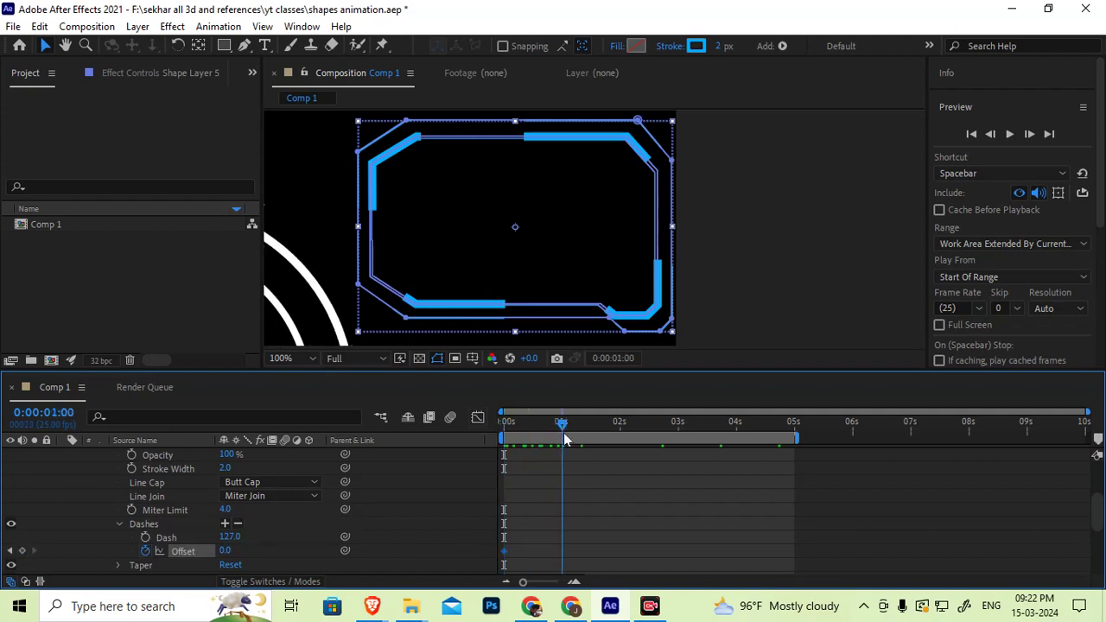
pyautogui.click(609, 434)
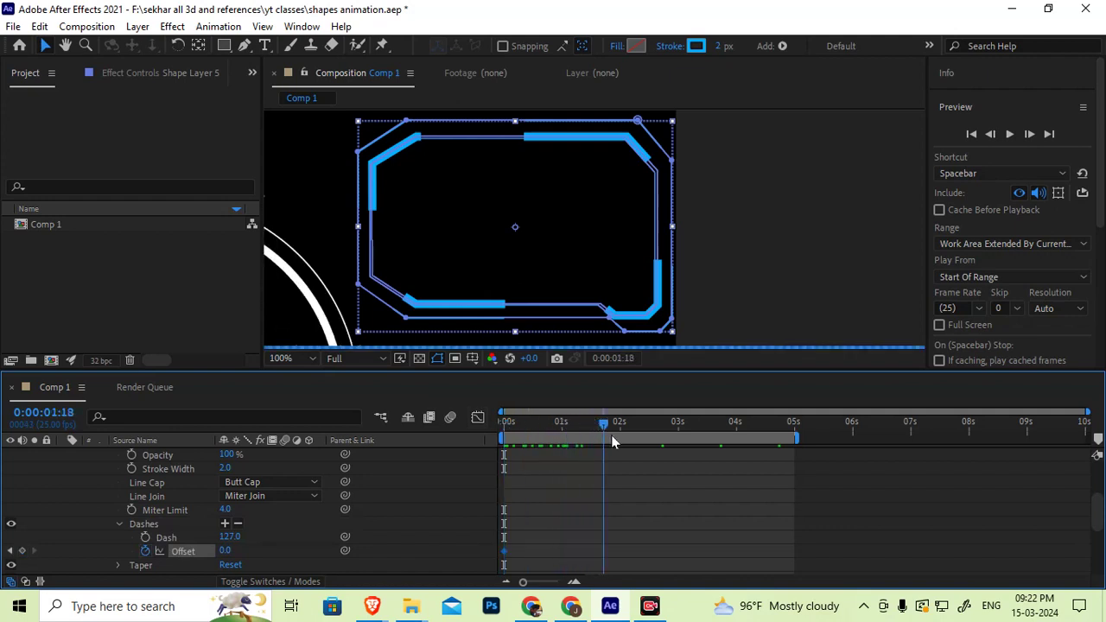
pyautogui.click(565, 437)
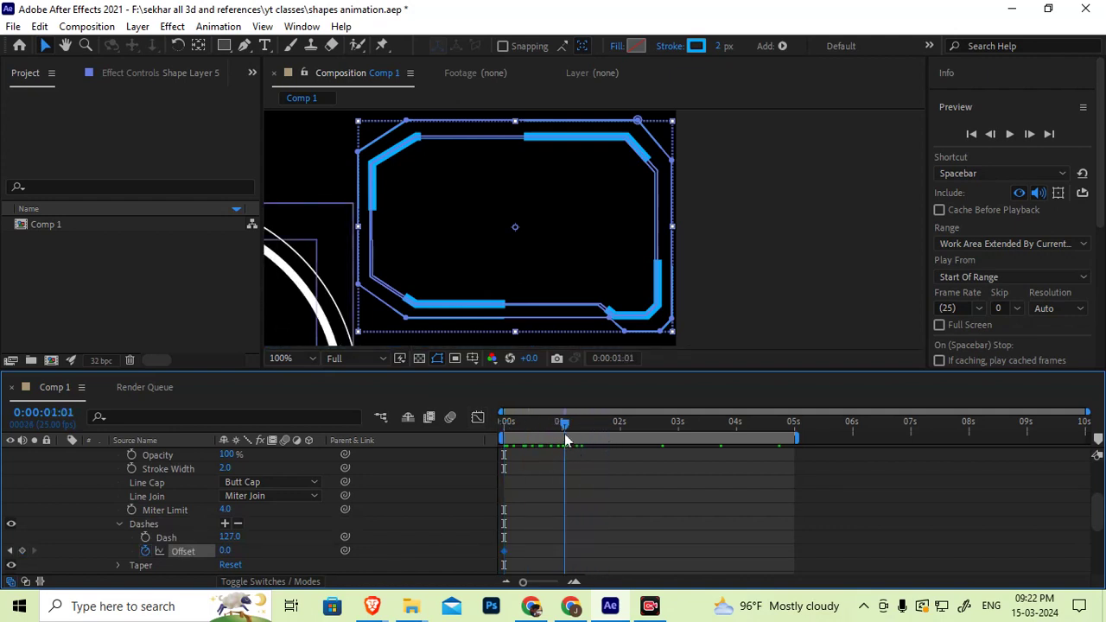
pyautogui.click(225, 551)
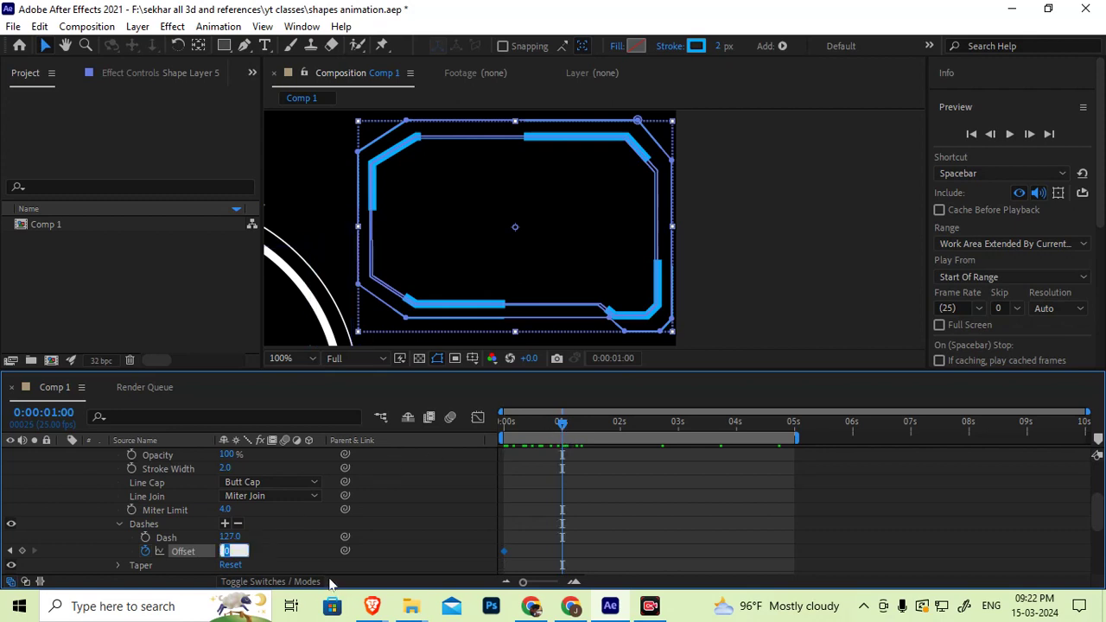
pyautogui.write('360')
pyautogui.press('Return')
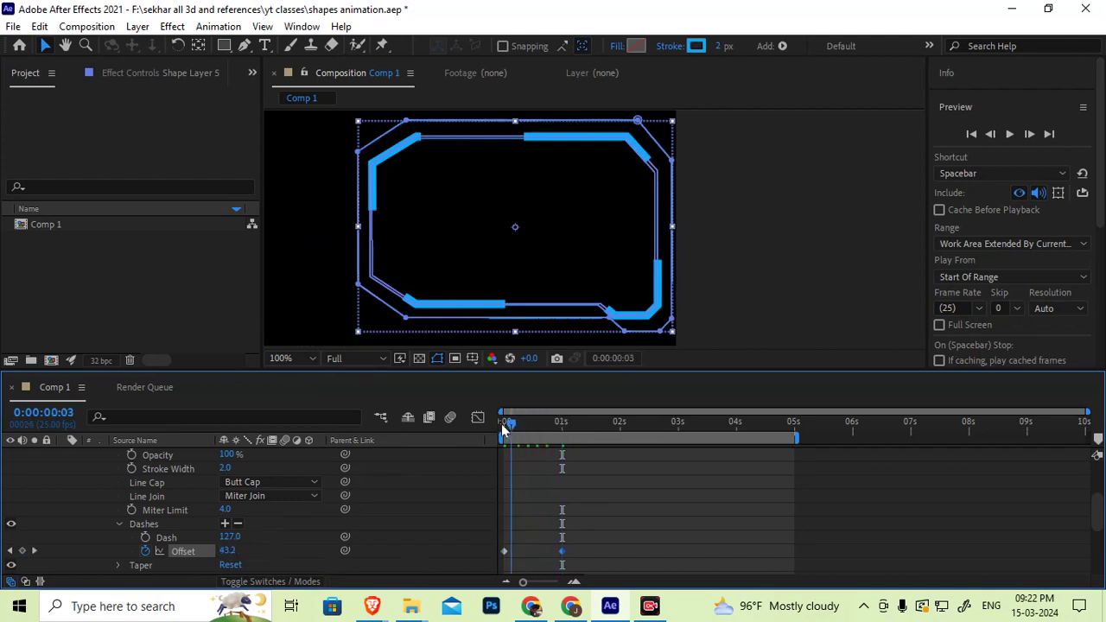
# Preview and scrub the moving dash animation from the start
pyautogui.moveTo(562, 424); pyautogui.dragTo(505, 423)
pyautogui.click(802, 299)
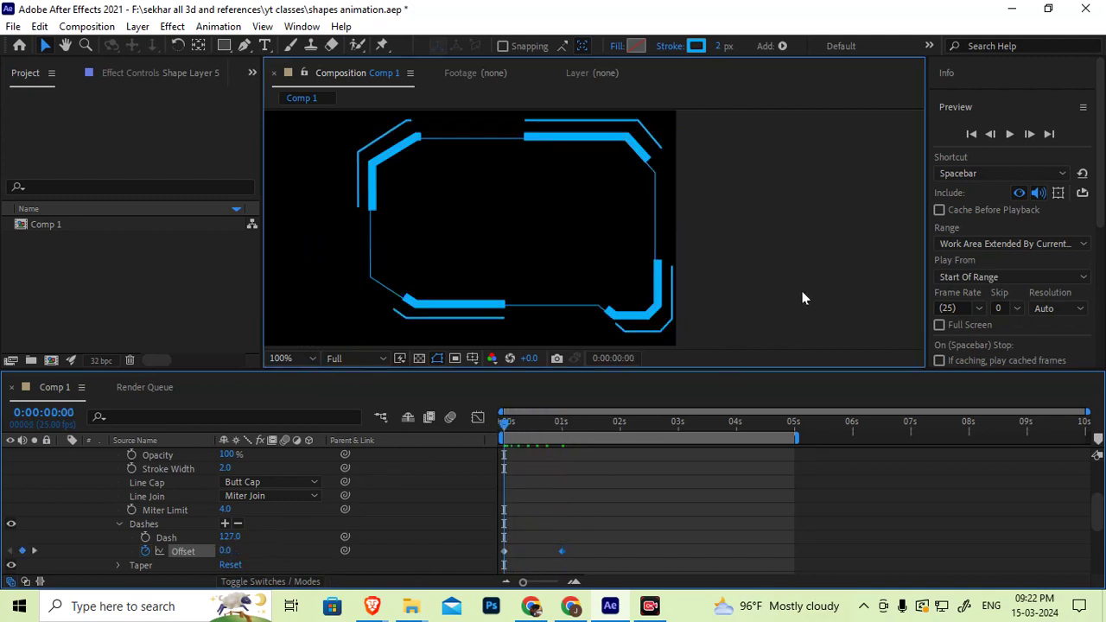
pyautogui.press('space')
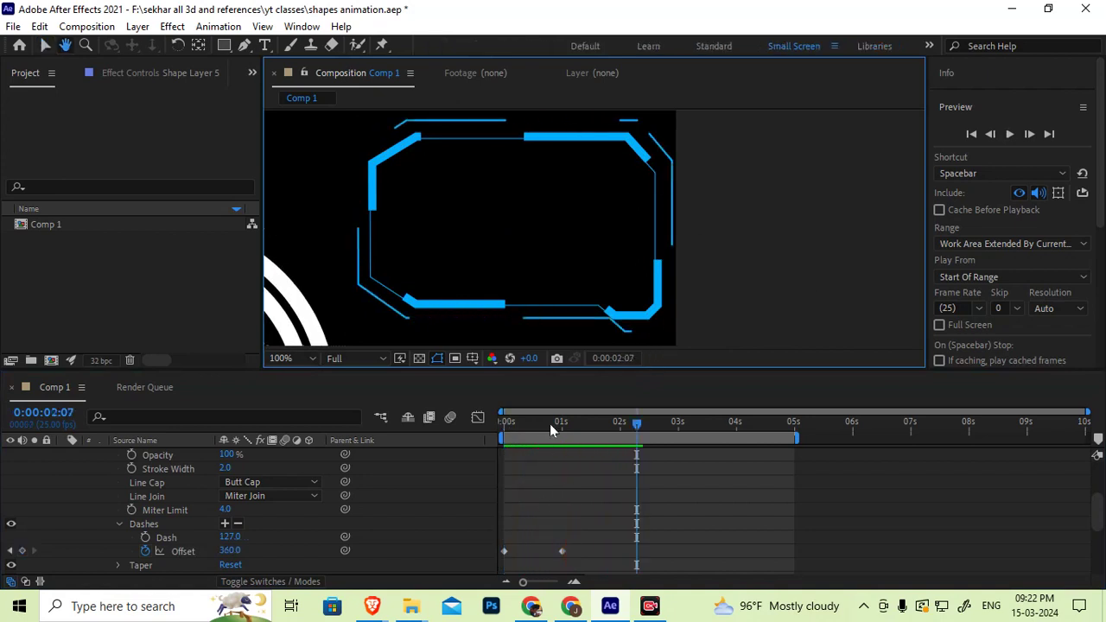
pyautogui.press('space')
pyautogui.press('space')
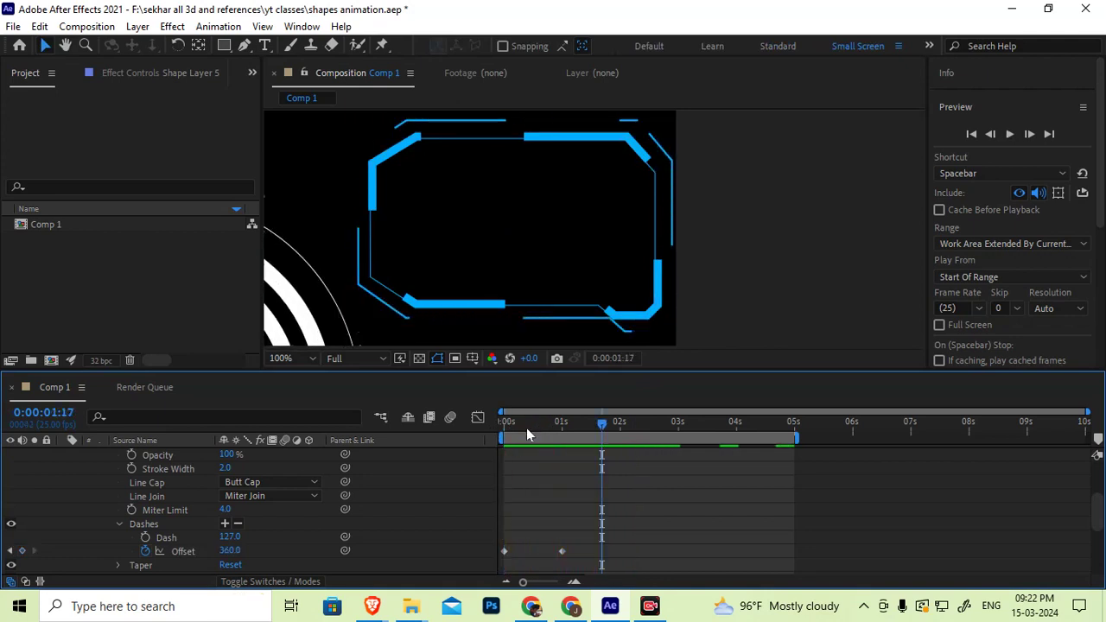
pyautogui.moveTo(527, 427); pyautogui.dragTo(566, 433)
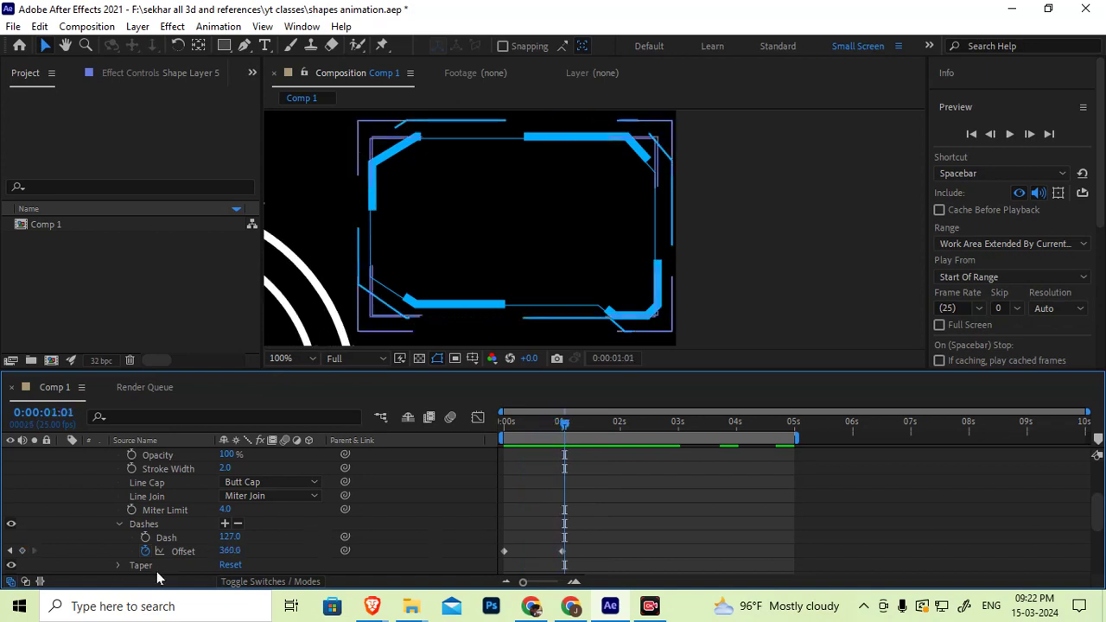
pyautogui.scroll(-1, 215, 524)
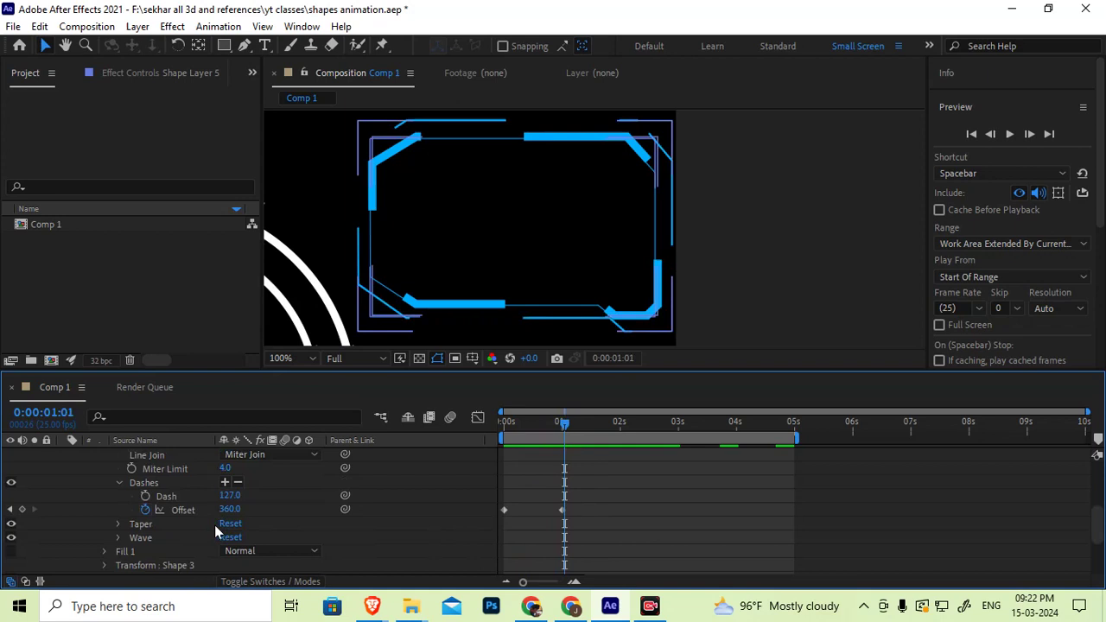
# Add a loopOut() expression to Shape 3's dash Offset and preview the looping dashes
pyautogui.keyDown('alt'); pyautogui.click(146, 509); pyautogui.keyUp('alt')
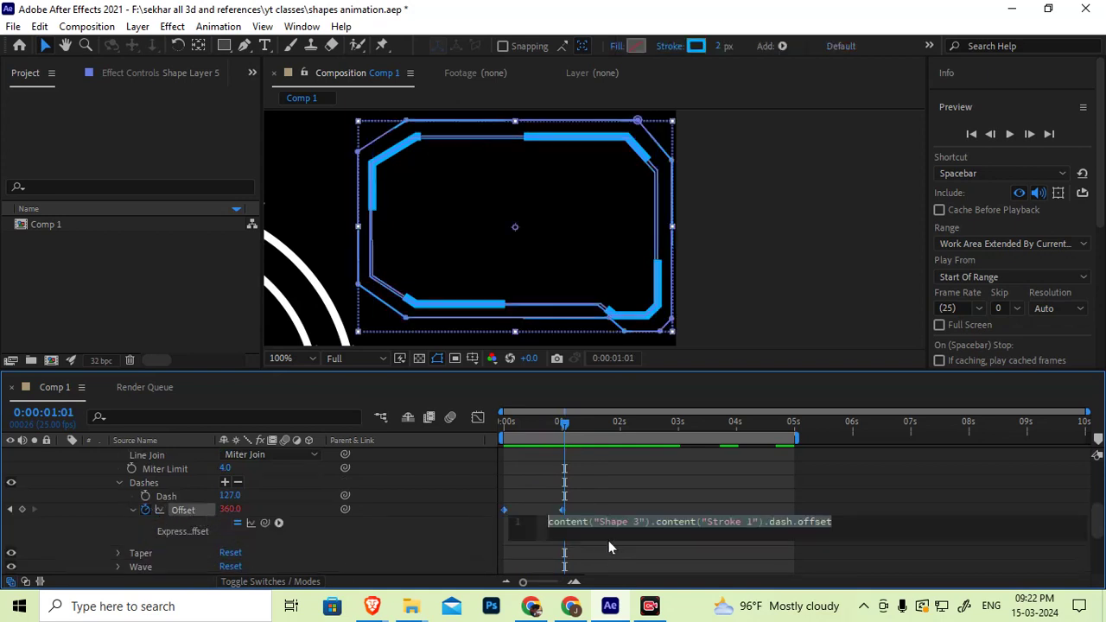
pyautogui.write('loop')
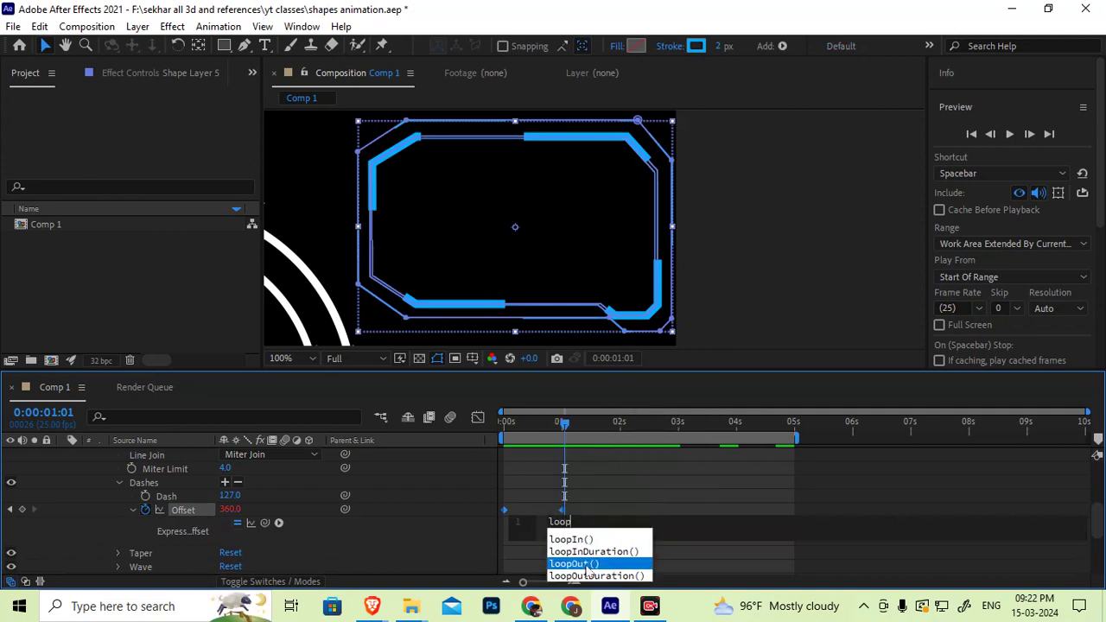
pyautogui.click(578, 564)
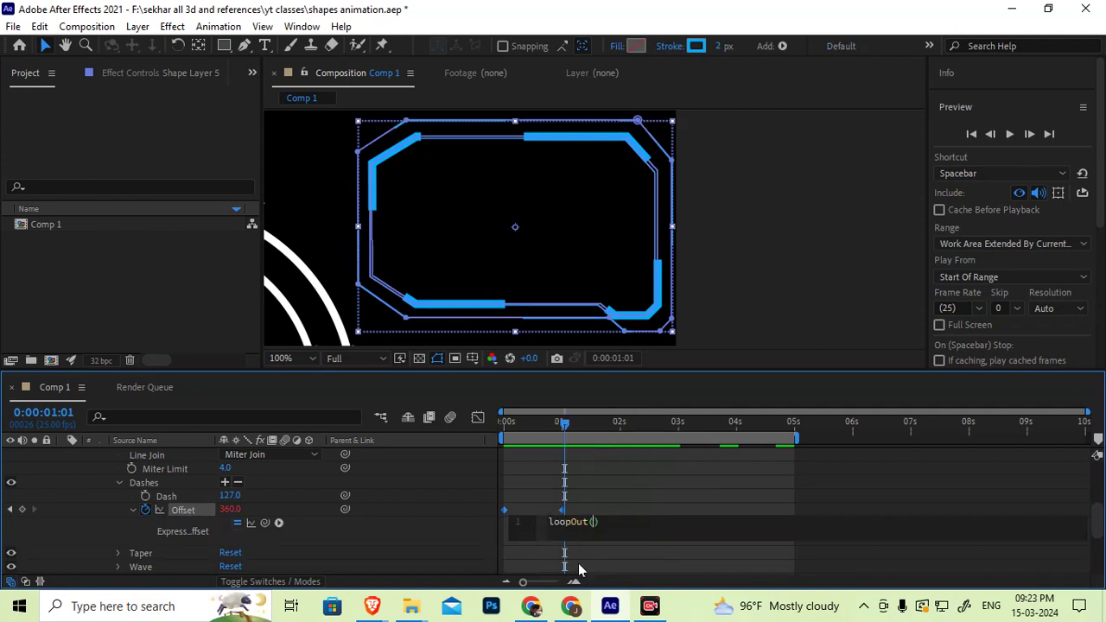
pyautogui.click(604, 511)
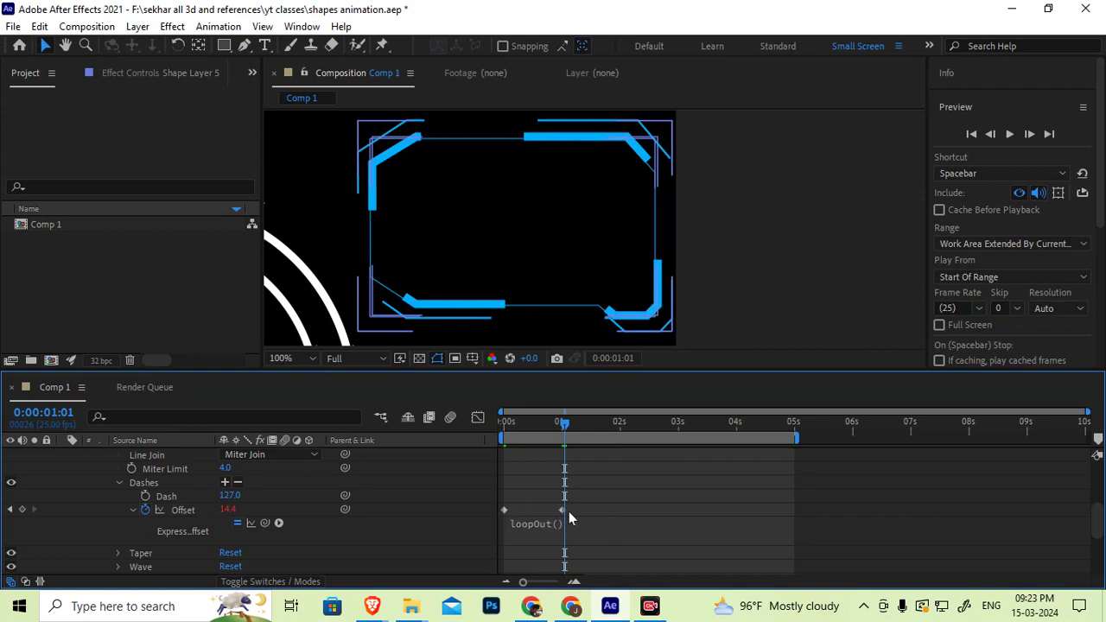
pyautogui.moveTo(562, 512)
pyautogui.click(712, 496)
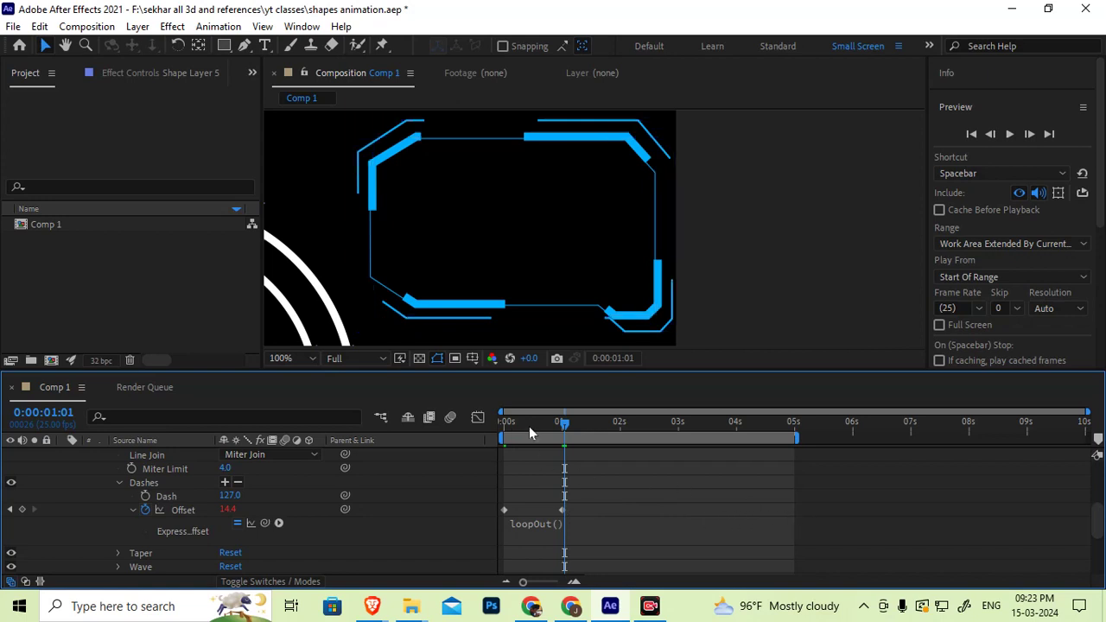
pyautogui.press('space')
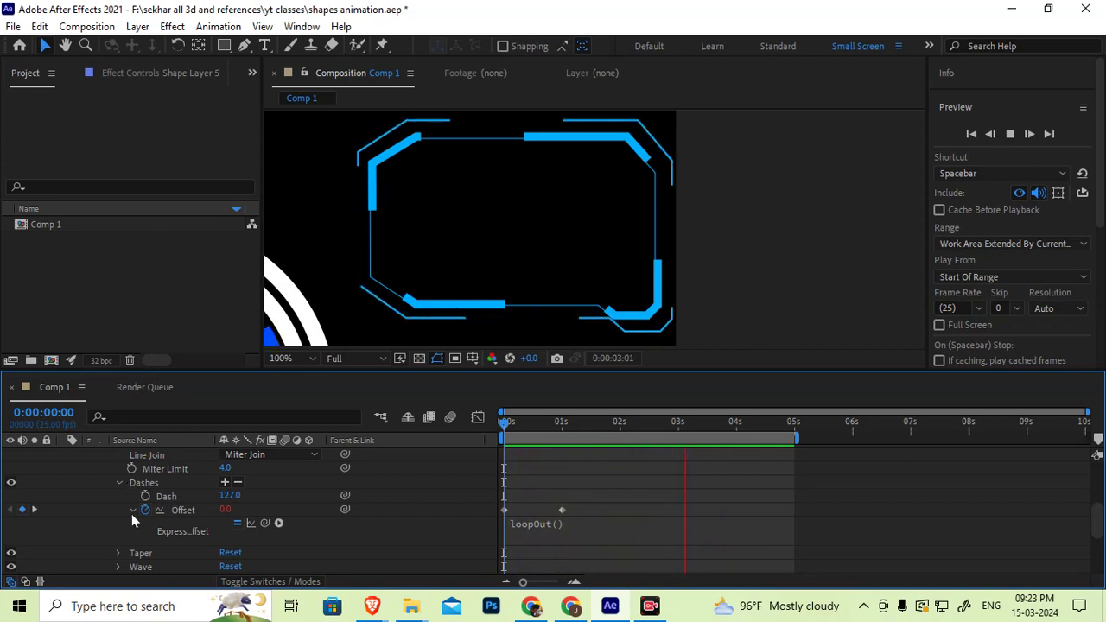
# Stop the preview, then collapse and deselect Shape Layer 5
pyautogui.click(574, 180)
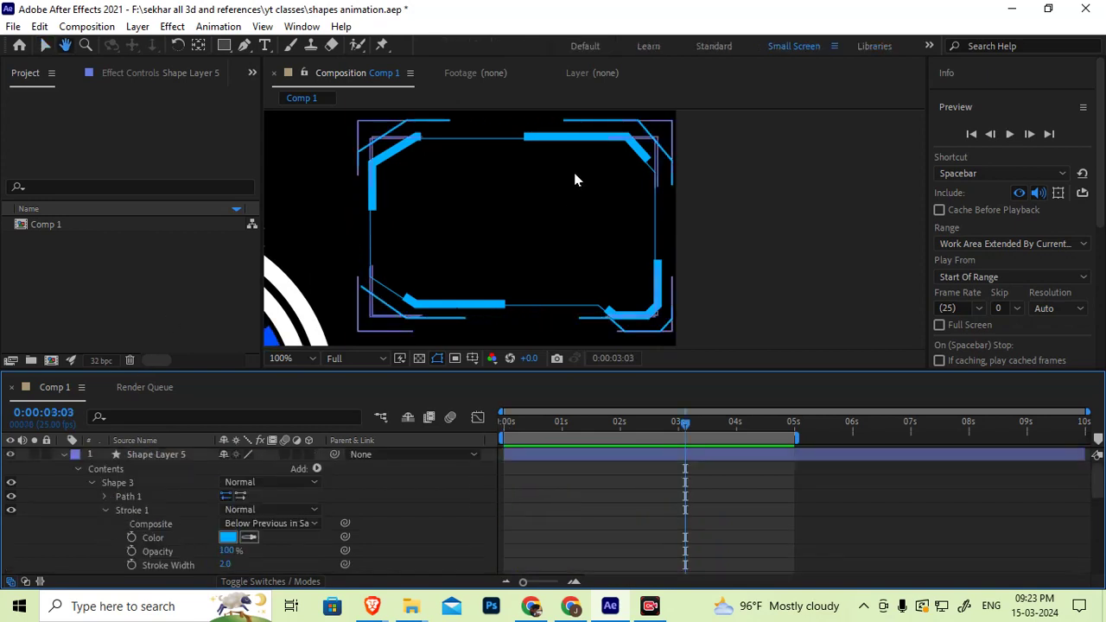
pyautogui.click(62, 455)
pyautogui.click(181, 550)
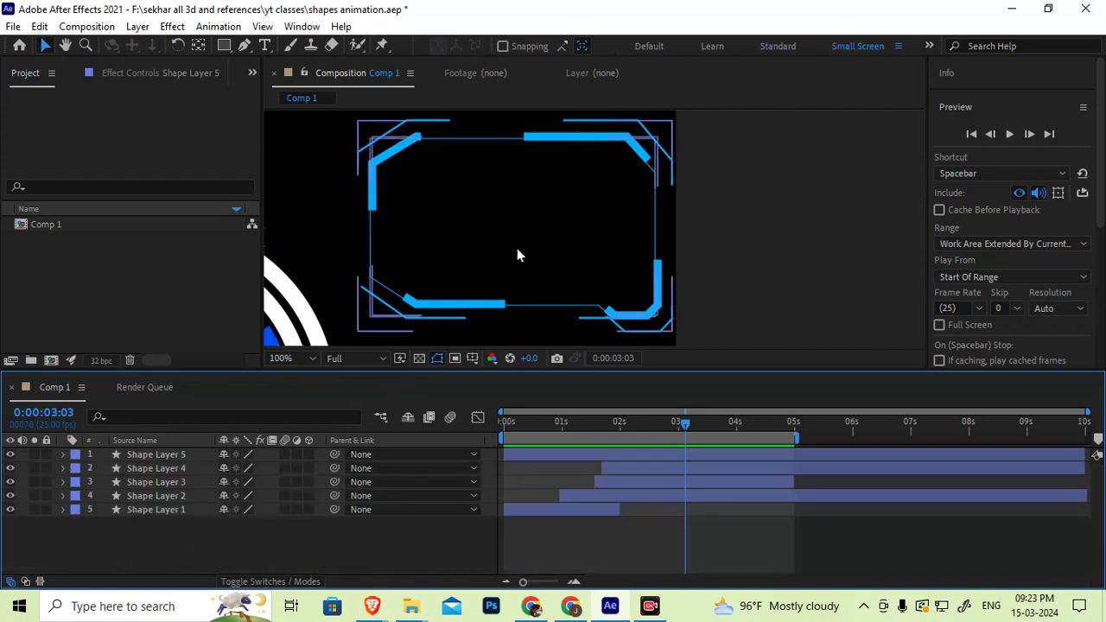
# Choose the Pen tool and set the new-shape stroke colour to orange FF7F01
pyautogui.click(244, 46)
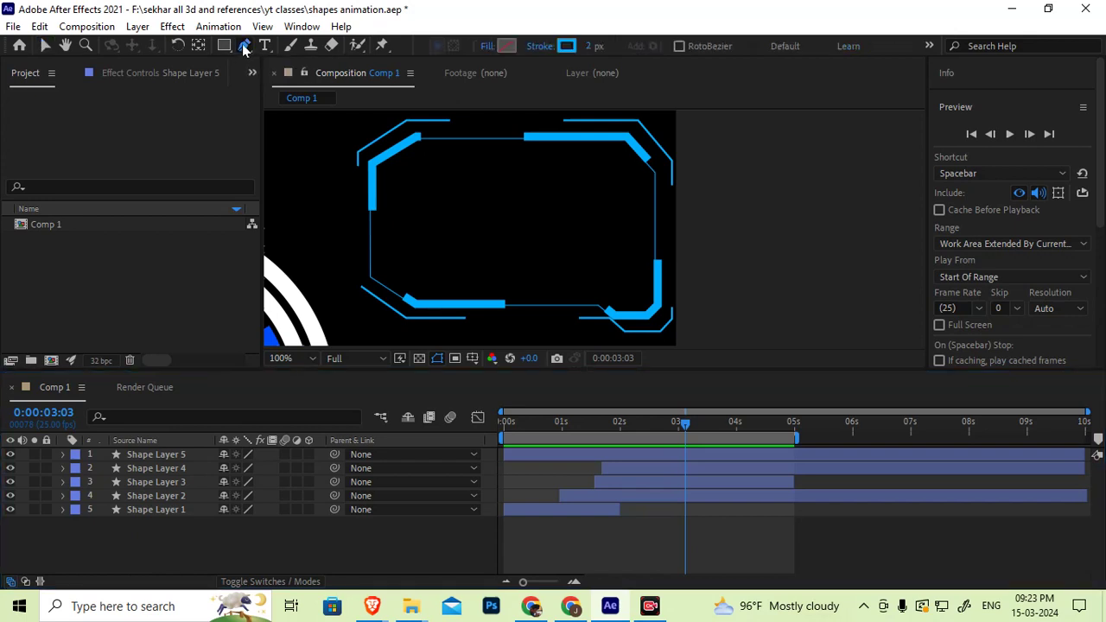
pyautogui.click(566, 46)
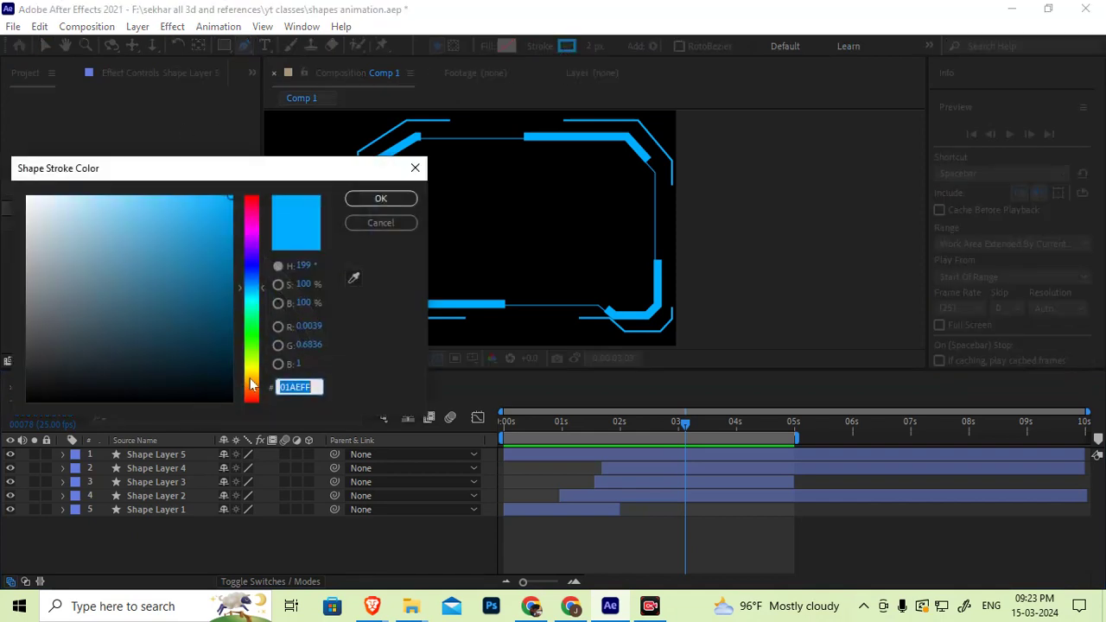
pyautogui.click(251, 384)
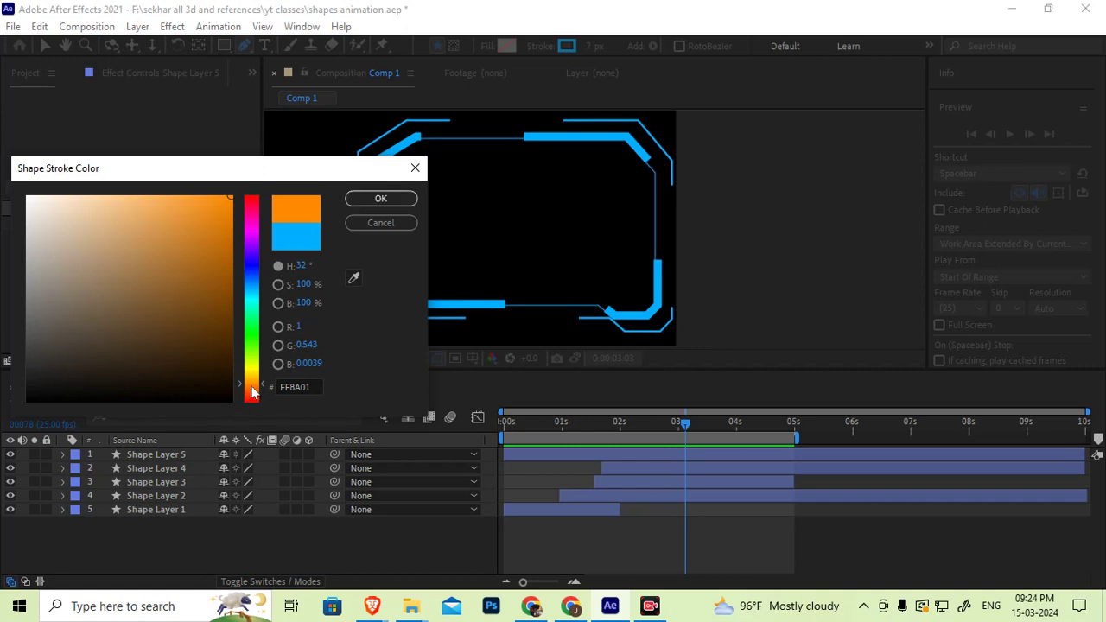
pyautogui.click(251, 391)
pyautogui.click(373, 197)
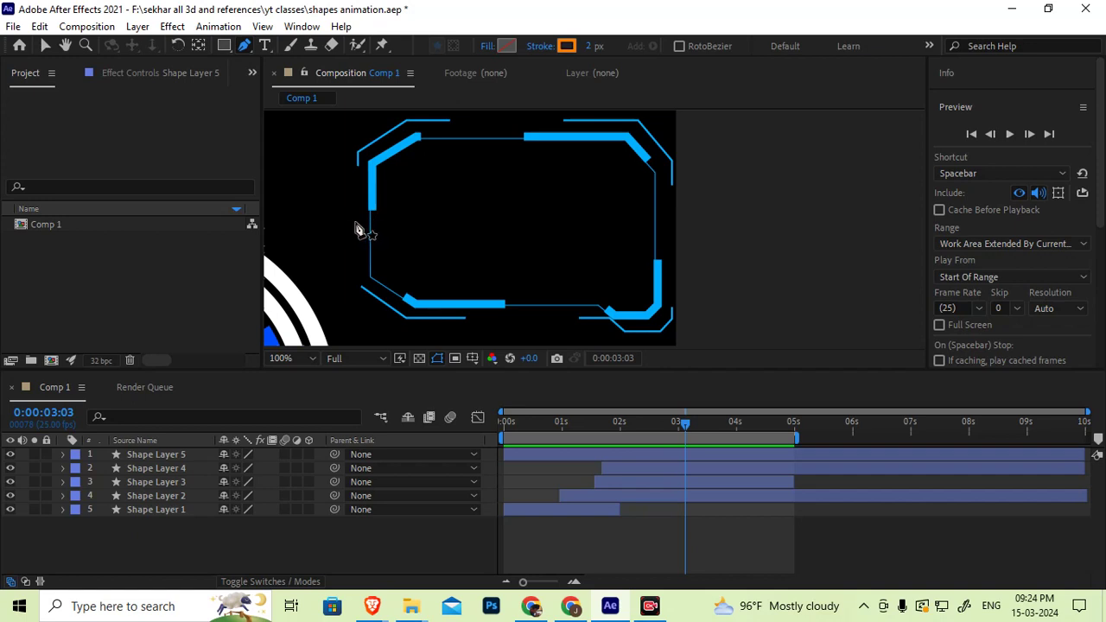
# Draw a horizontal orange line across the frame and widen its stroke to 186 px
pyautogui.click(355, 221)
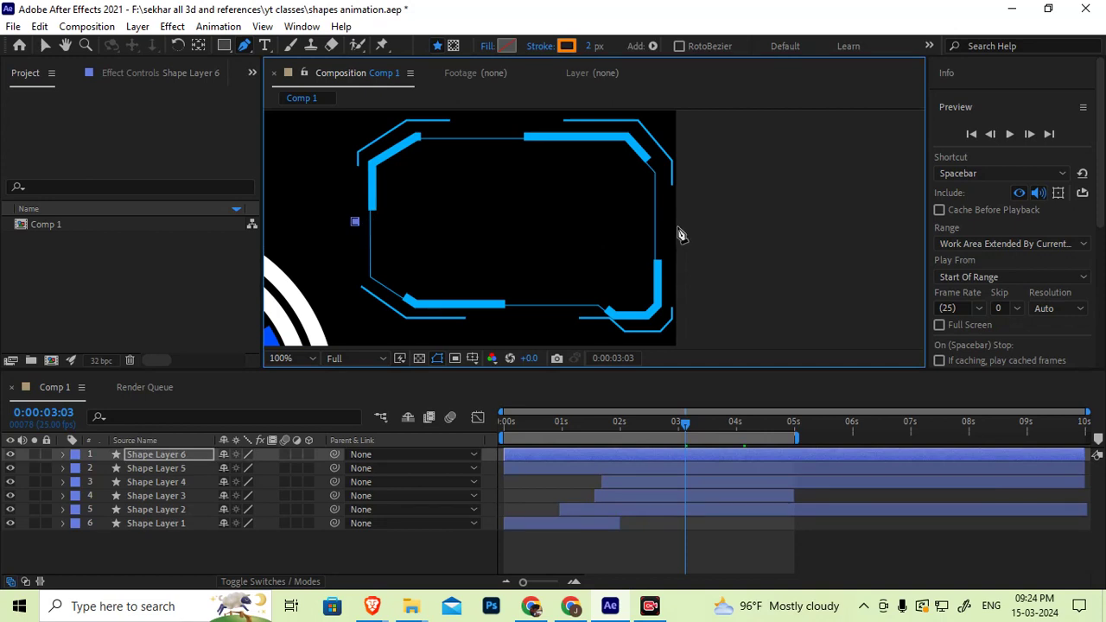
pyautogui.click(678, 222)
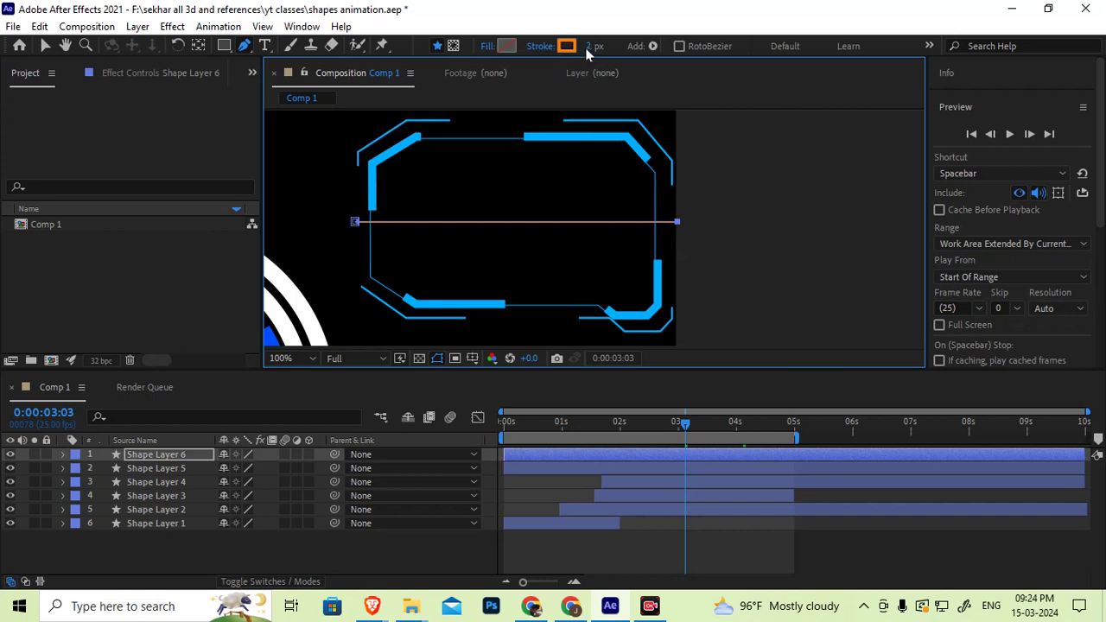
pyautogui.moveTo(588, 46); pyautogui.dragTo(714, 19)
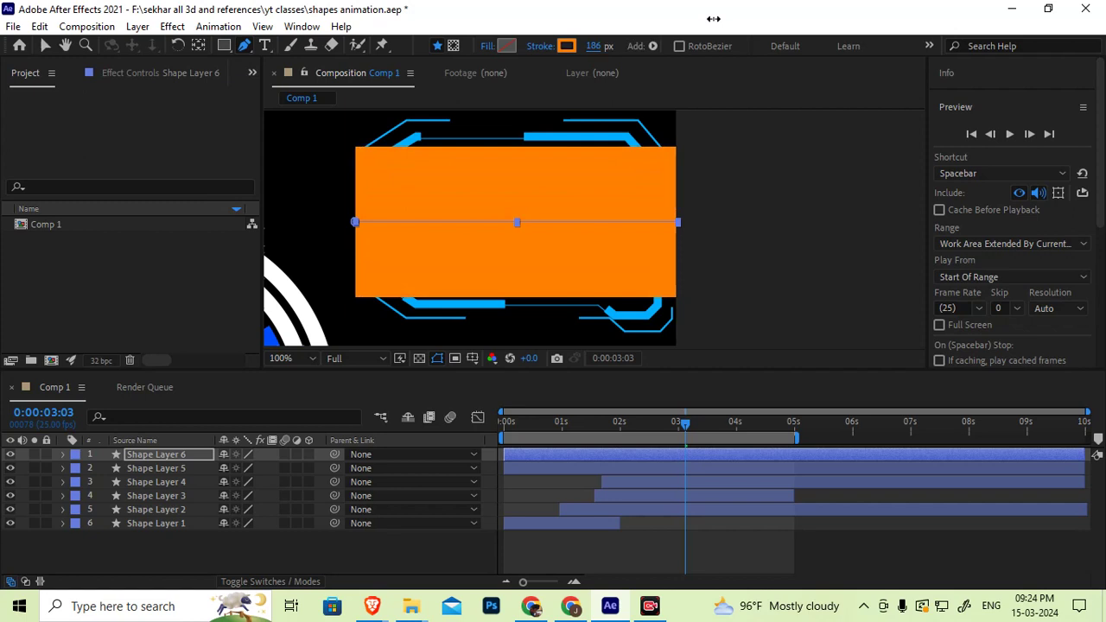
# Reveal Stroke 1 settings under Shape Layer 6 > Contents > Shape 1
pyautogui.click(63, 456)
pyautogui.click(74, 471)
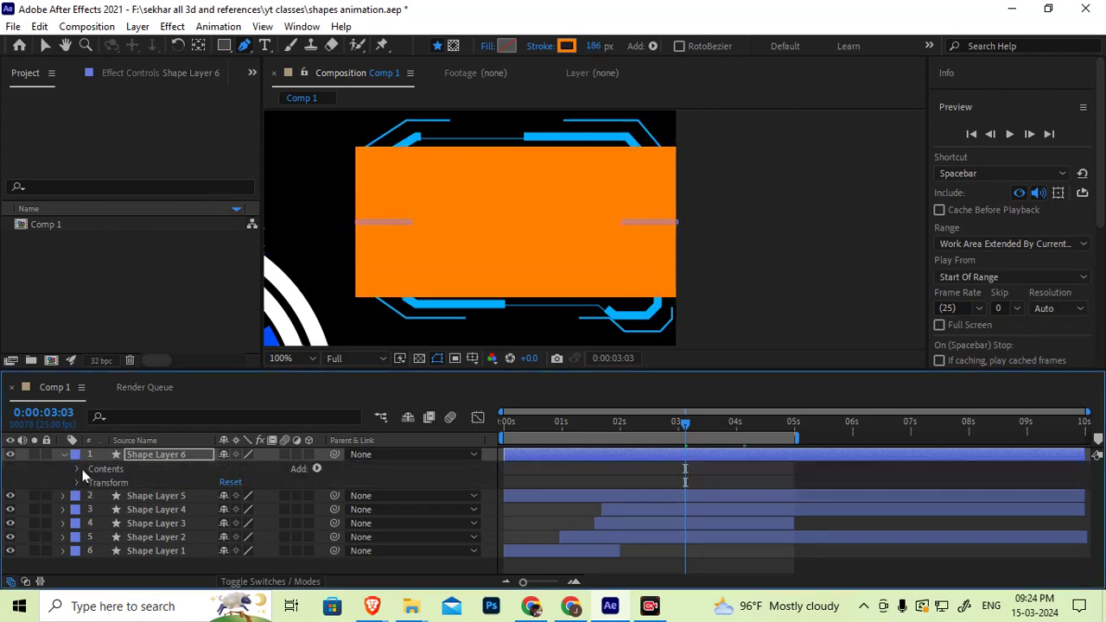
pyautogui.click(75, 470)
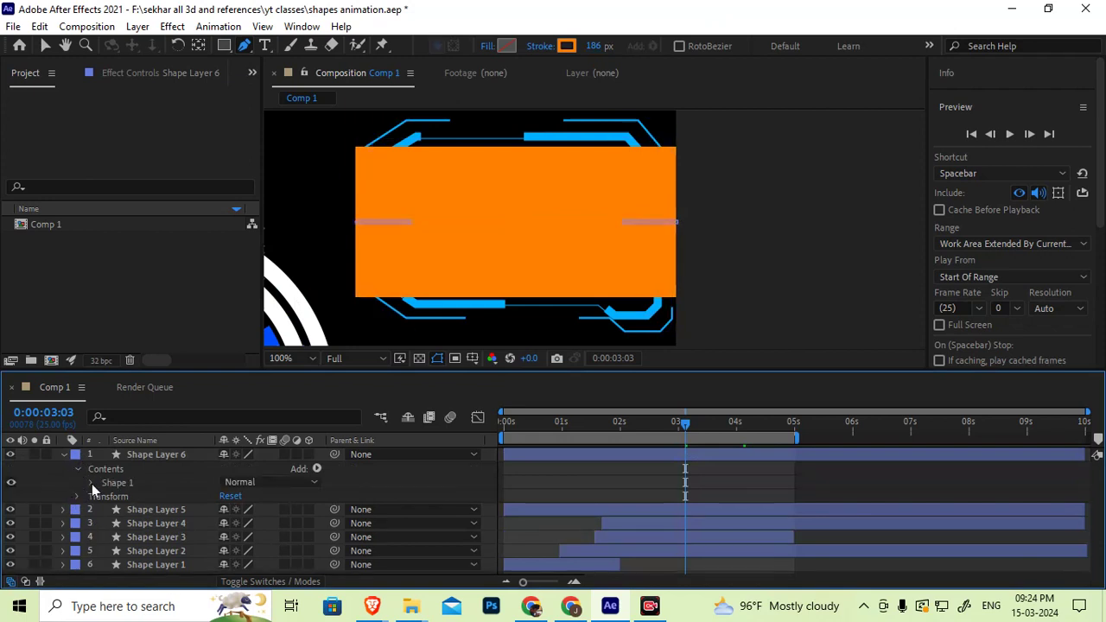
pyautogui.click(91, 483)
pyautogui.click(104, 510)
pyautogui.scroll(-2, 107, 527)
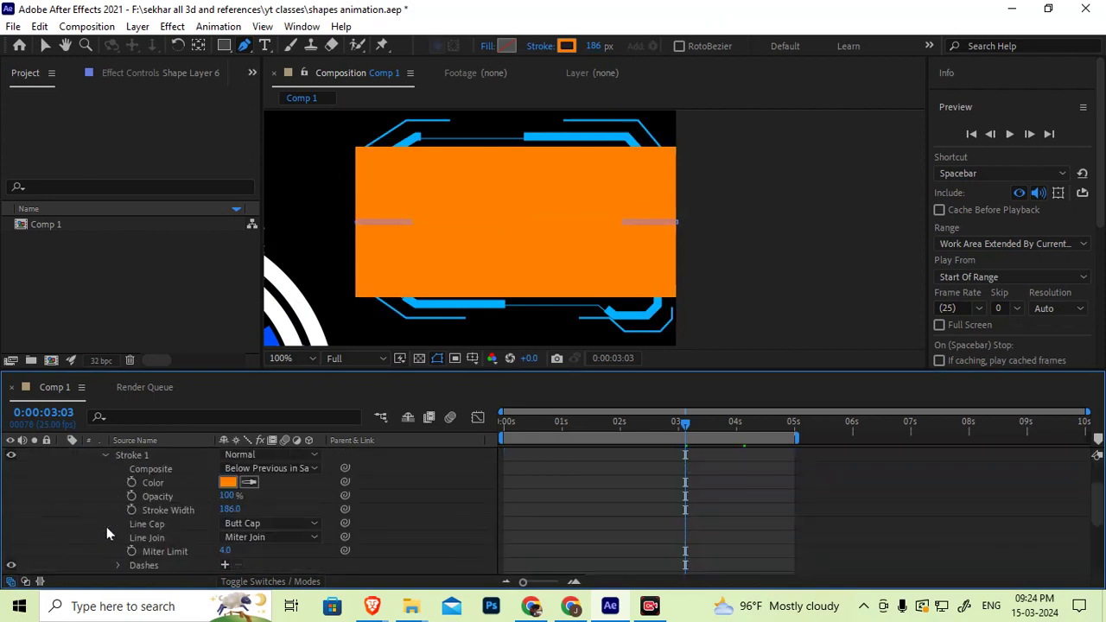
pyautogui.scroll(-2, 164, 517)
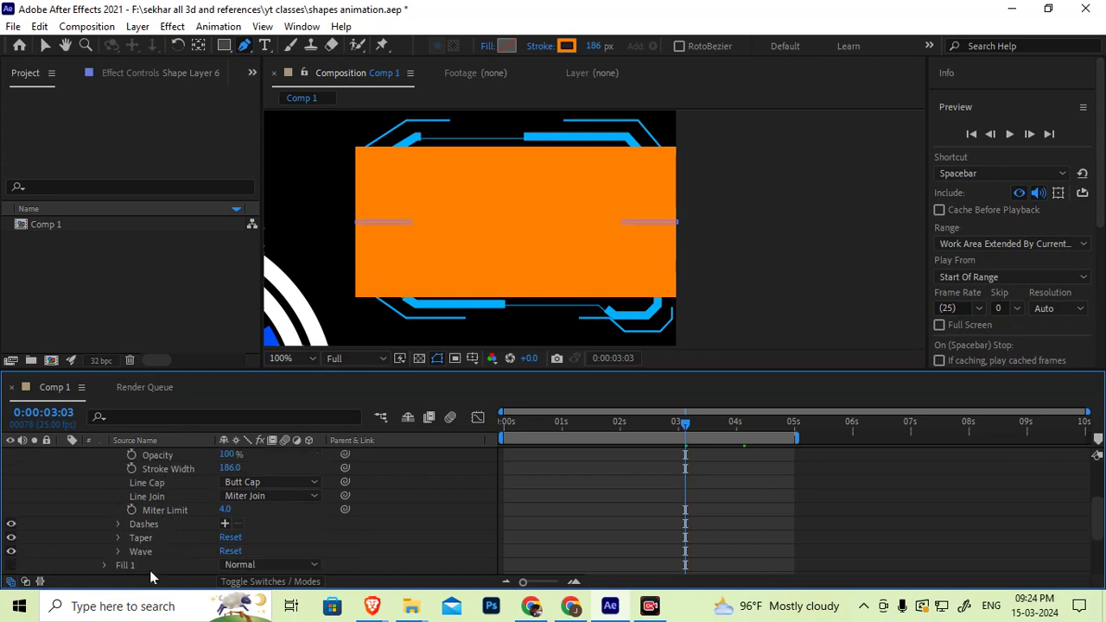
# Add dashes to the orange stroke with a dash length of 5
pyautogui.click(224, 525)
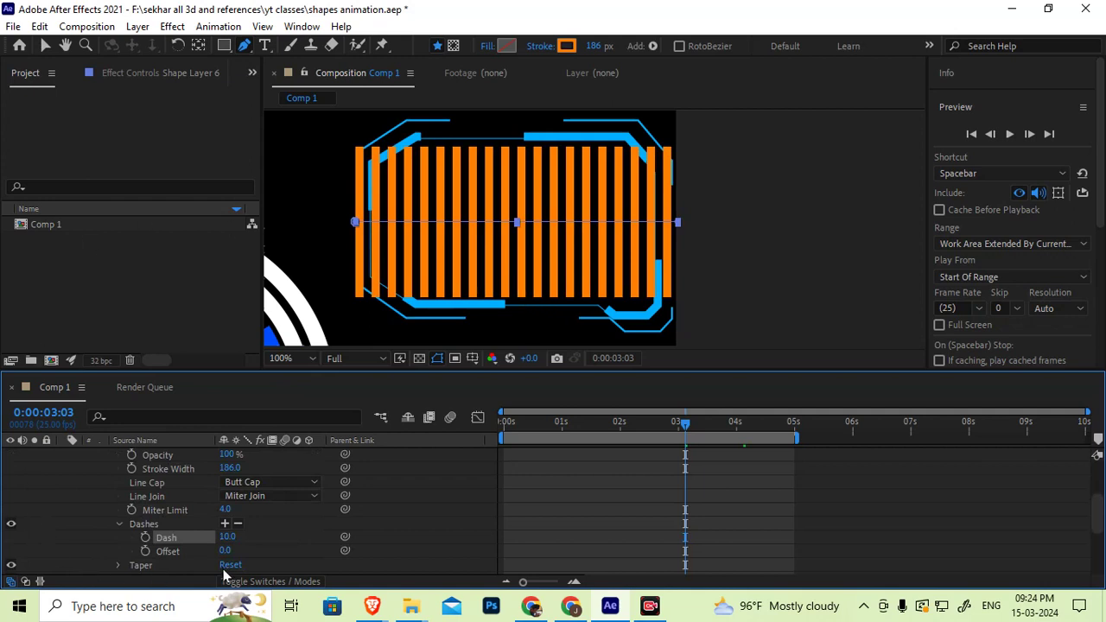
pyautogui.moveTo(229, 540); pyautogui.dragTo(230, 537)
pyautogui.moveTo(208, 543); pyautogui.dragTo(228, 538)
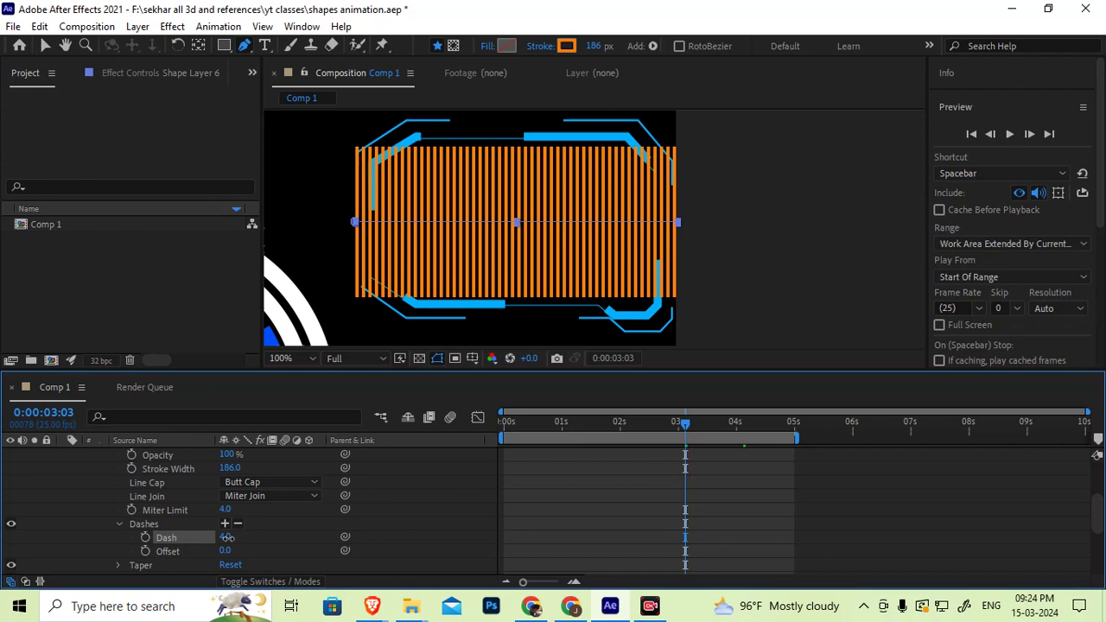
pyautogui.click(230, 543)
pyautogui.write('5')
pyautogui.press('Return')
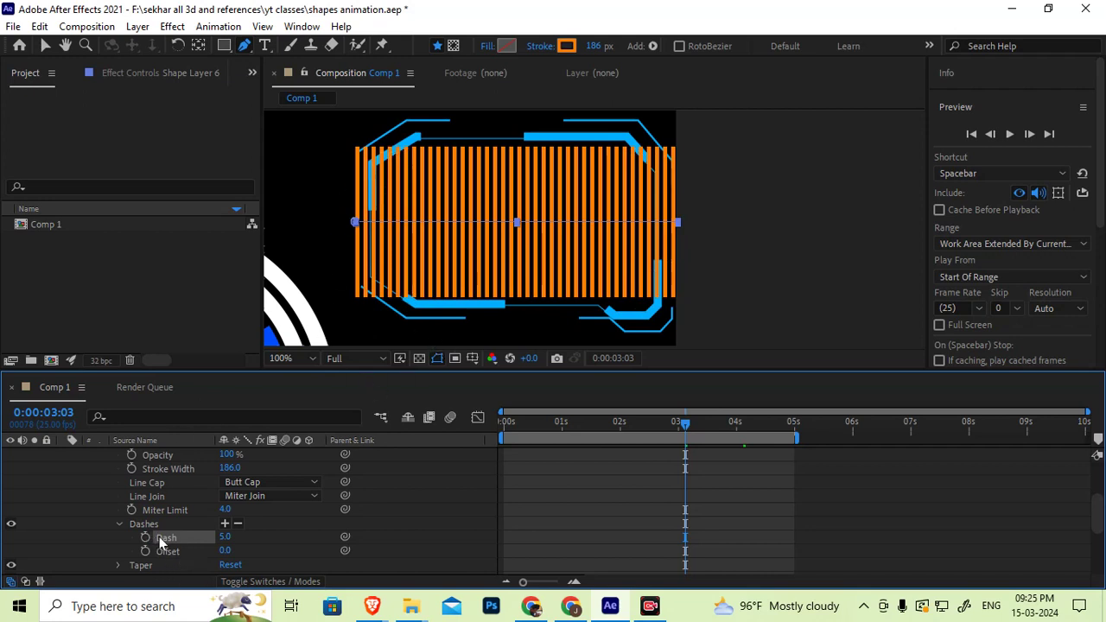
pyautogui.scroll(4, 172, 513)
pyautogui.scroll(3, 156, 514)
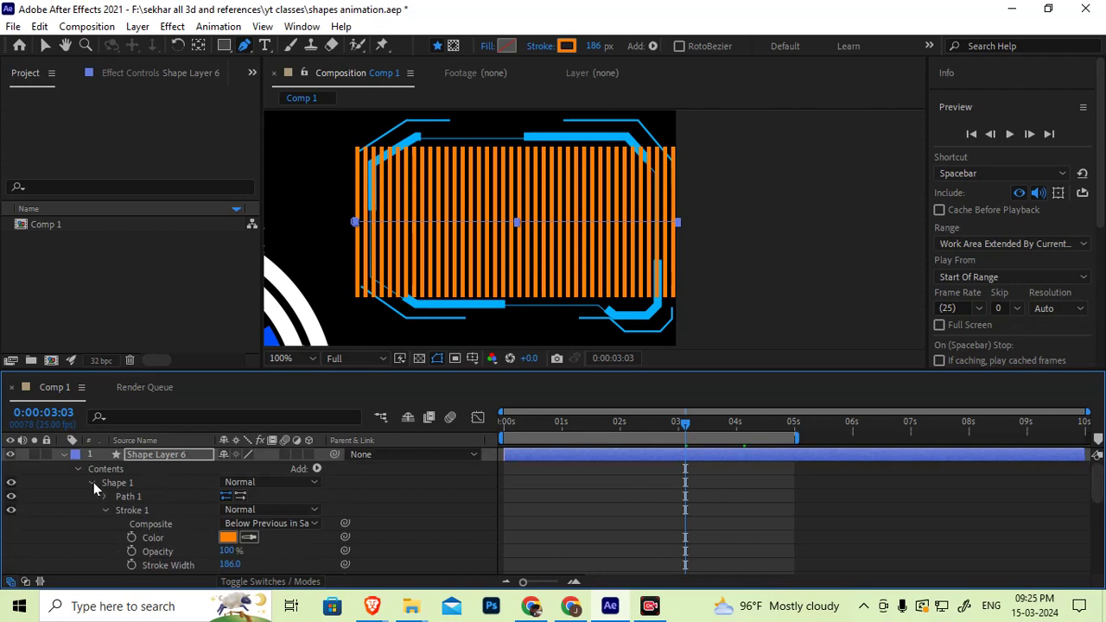
# Select Shape 1 and set the Pen tool to create masks
pyautogui.click(93, 482)
pyautogui.click(119, 482)
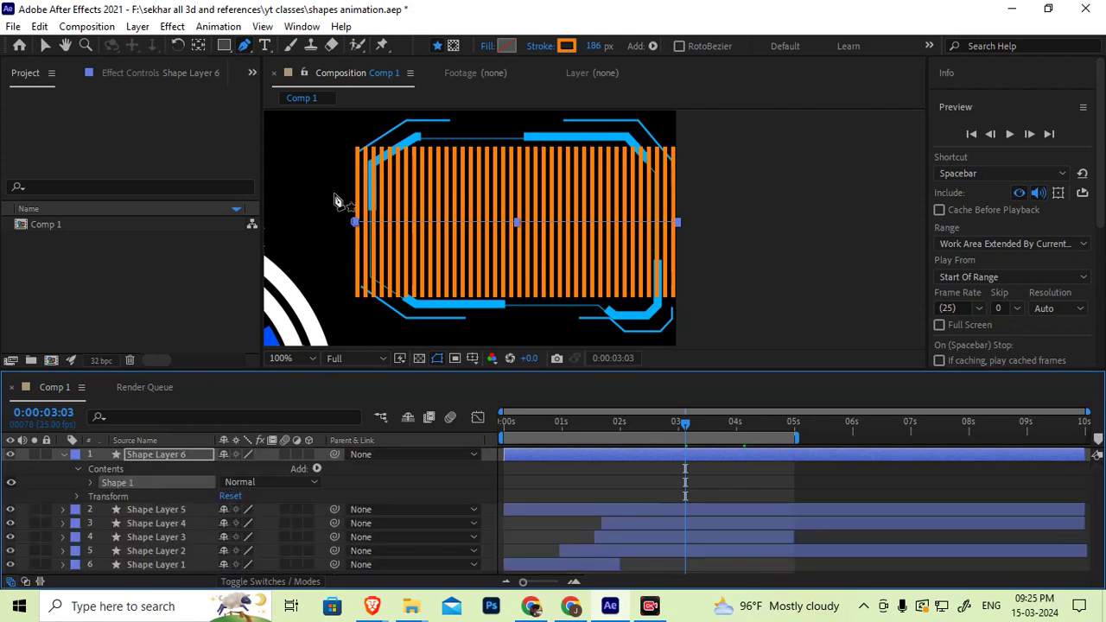
pyautogui.click(243, 49)
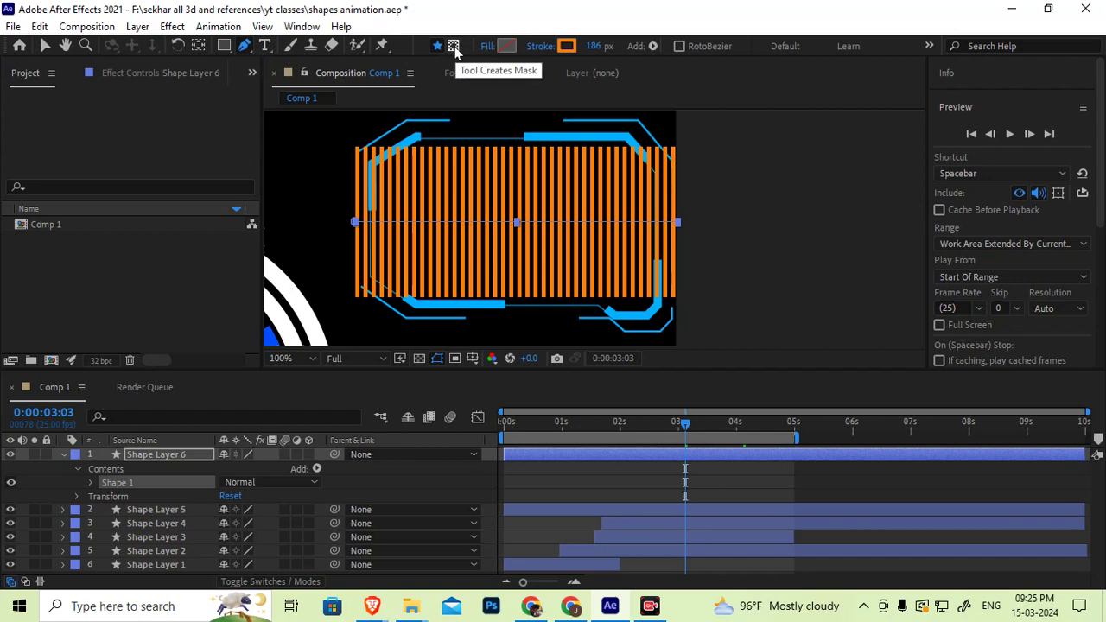
pyautogui.click(454, 49)
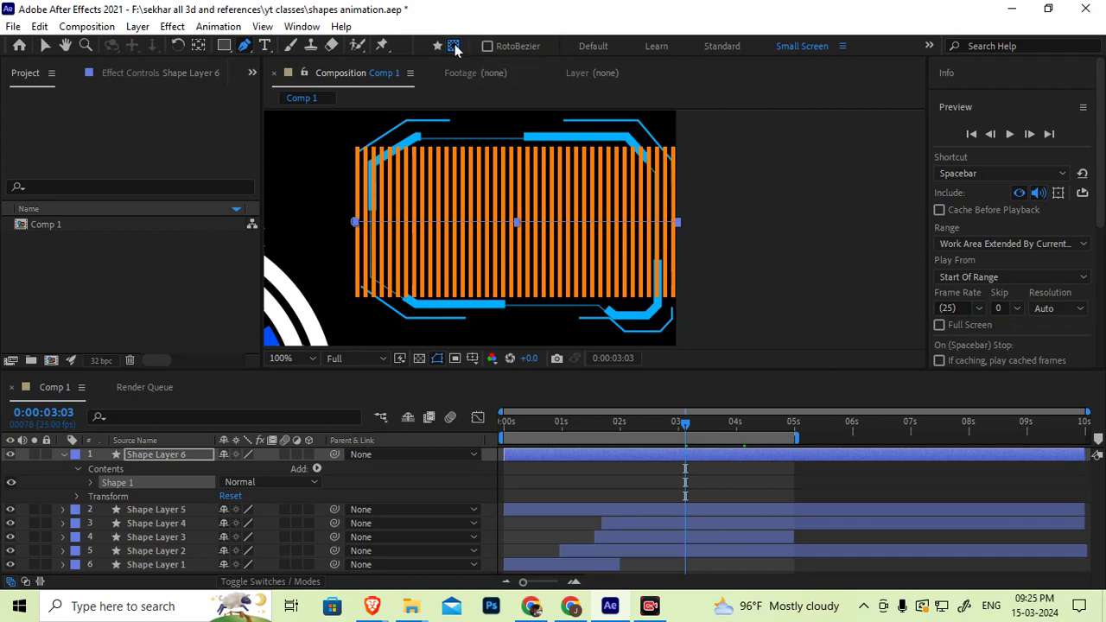
# Draw a closed angular mask along the blue frame's inner edge to clip the stripes
pyautogui.click(379, 171)
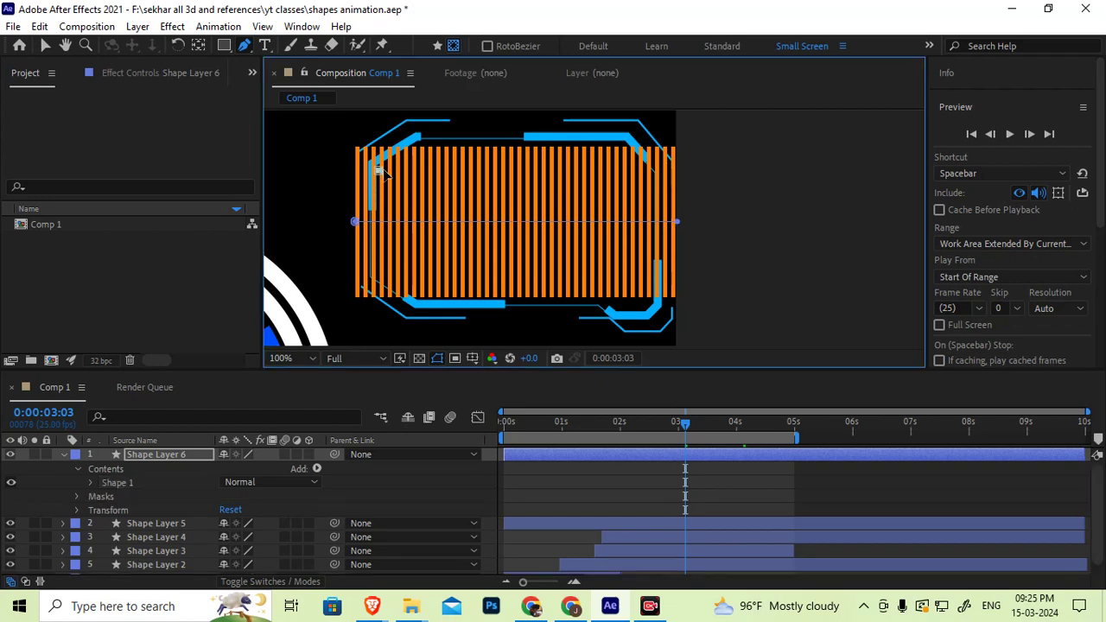
pyautogui.click(420, 144)
pyautogui.click(625, 145)
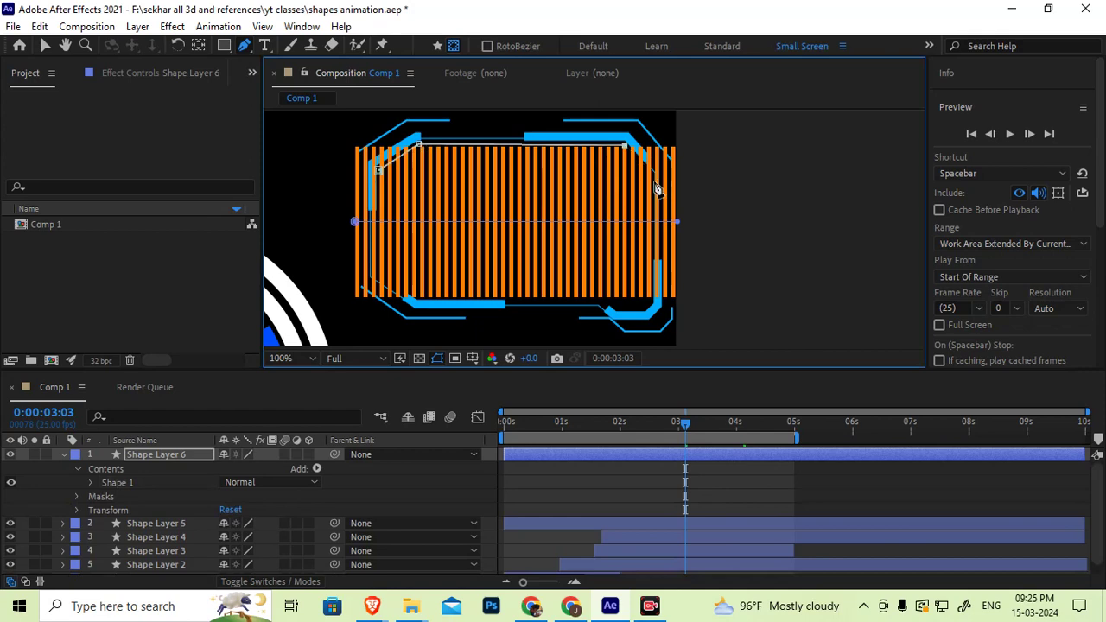
pyautogui.click(654, 179)
pyautogui.click(651, 299)
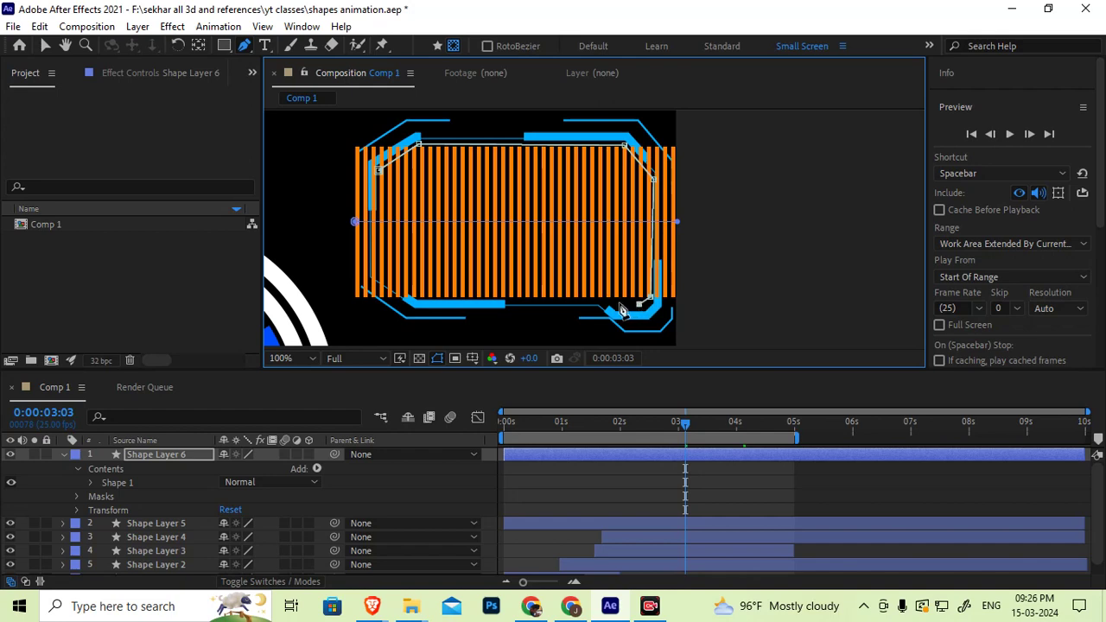
pyautogui.click(618, 304)
pyautogui.click(419, 294)
pyautogui.click(378, 275)
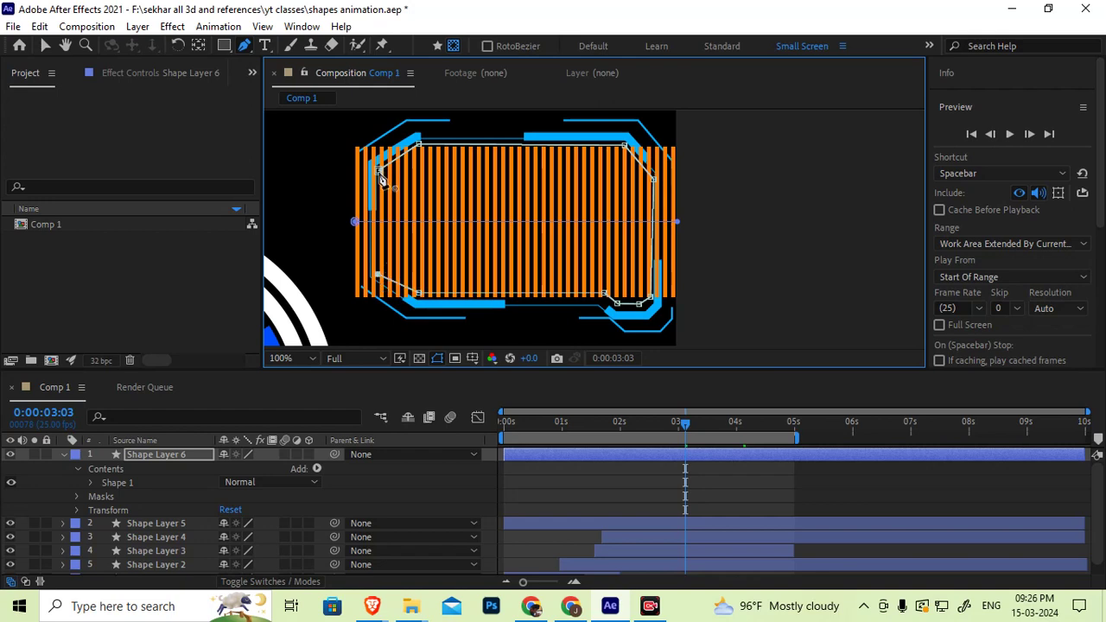
pyautogui.doubleClick(379, 171)
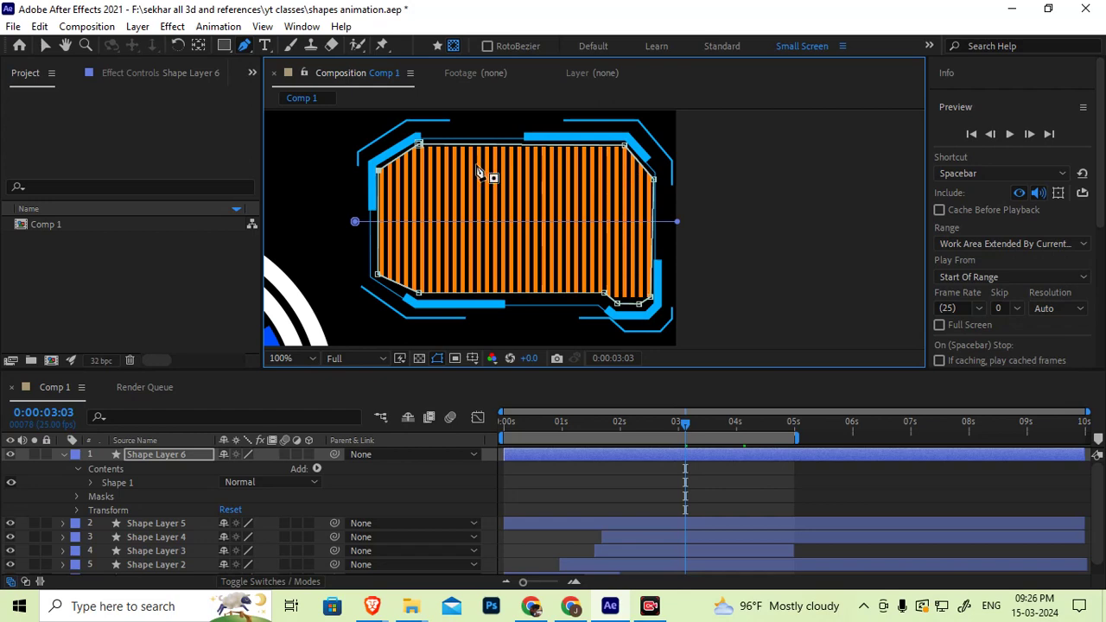
pyautogui.click(131, 481)
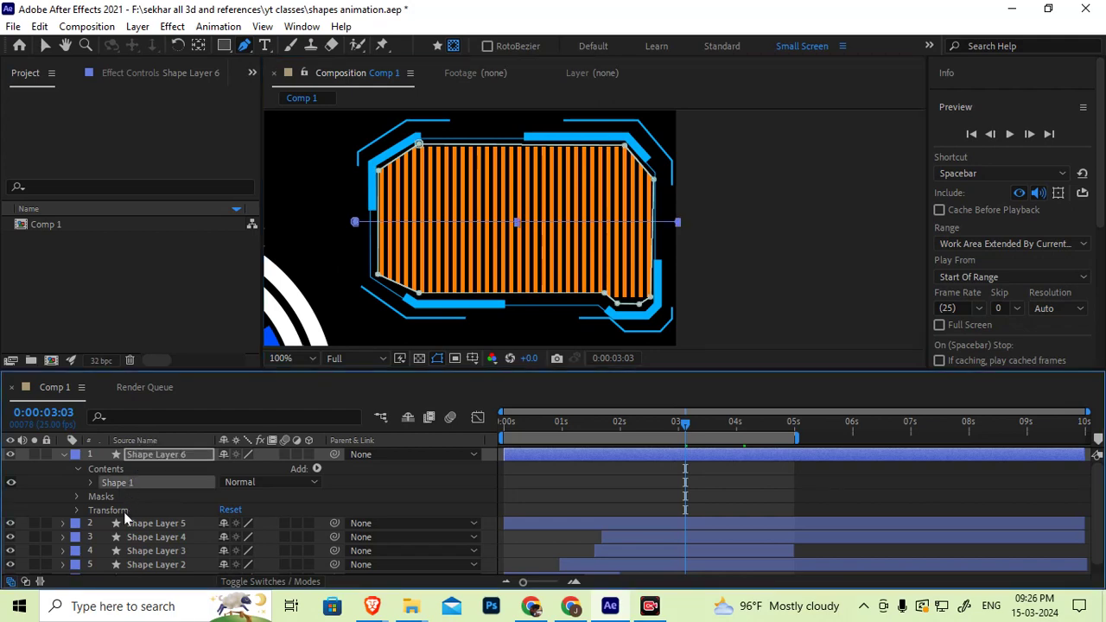
# Lower Shape 1's orange stripe stroke opacity to 35%, then collapse Stroke 1
pyautogui.click(90, 483)
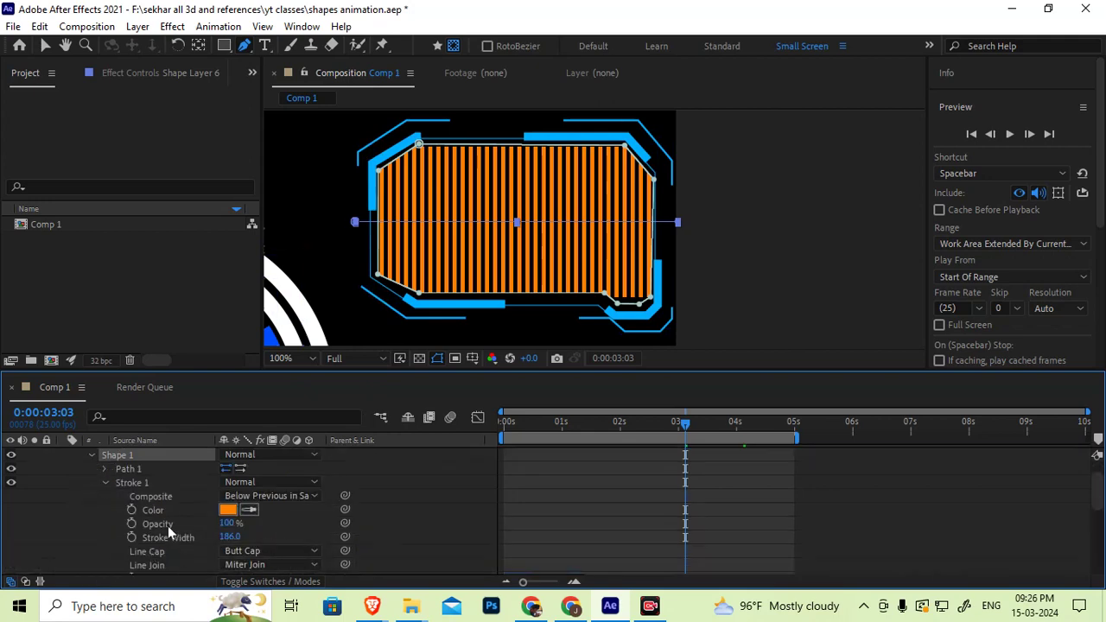
pyautogui.moveTo(227, 523)
pyautogui.mouseDown()
pyautogui.moveTo(194, 537)
pyautogui.moveTo(227, 524)
pyautogui.mouseUp()
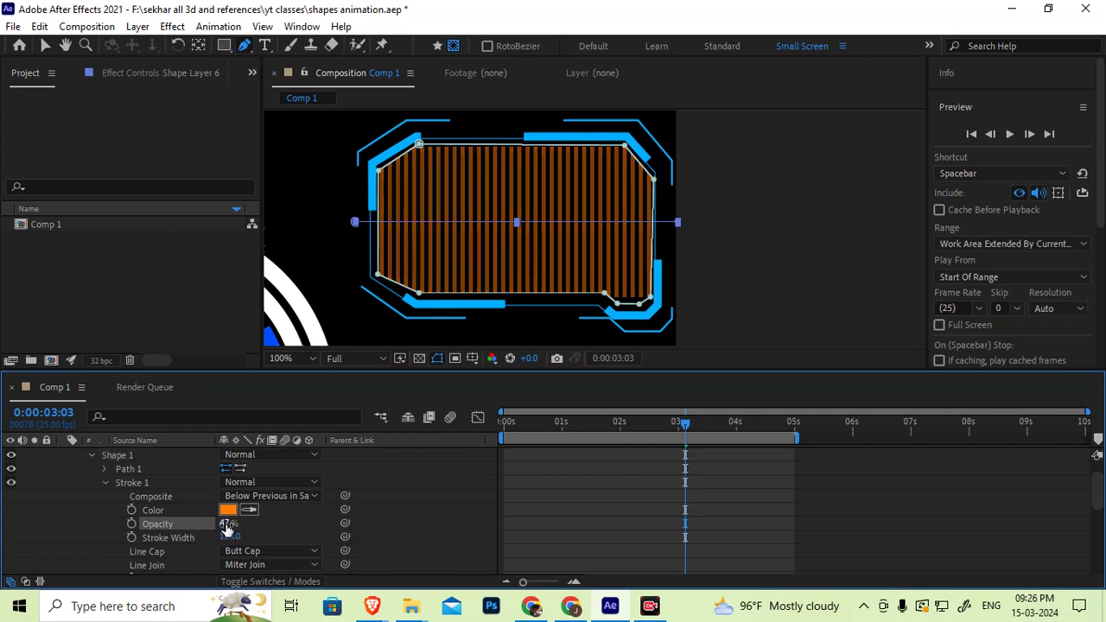
pyautogui.click(226, 524)
pyautogui.write('35')
pyautogui.press('Return')
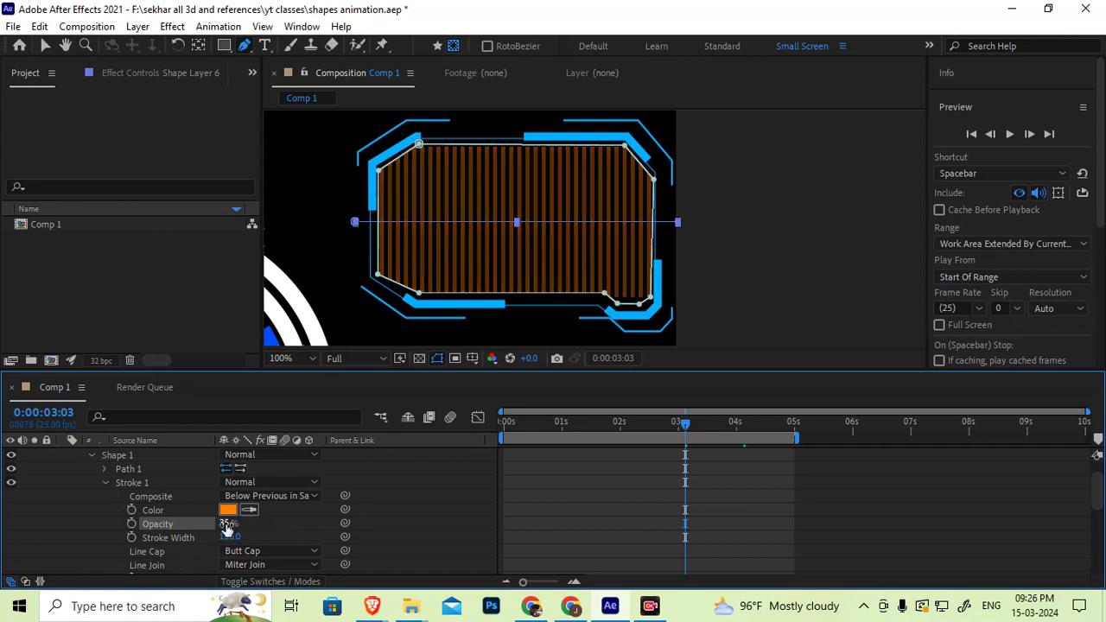
pyautogui.click(182, 540)
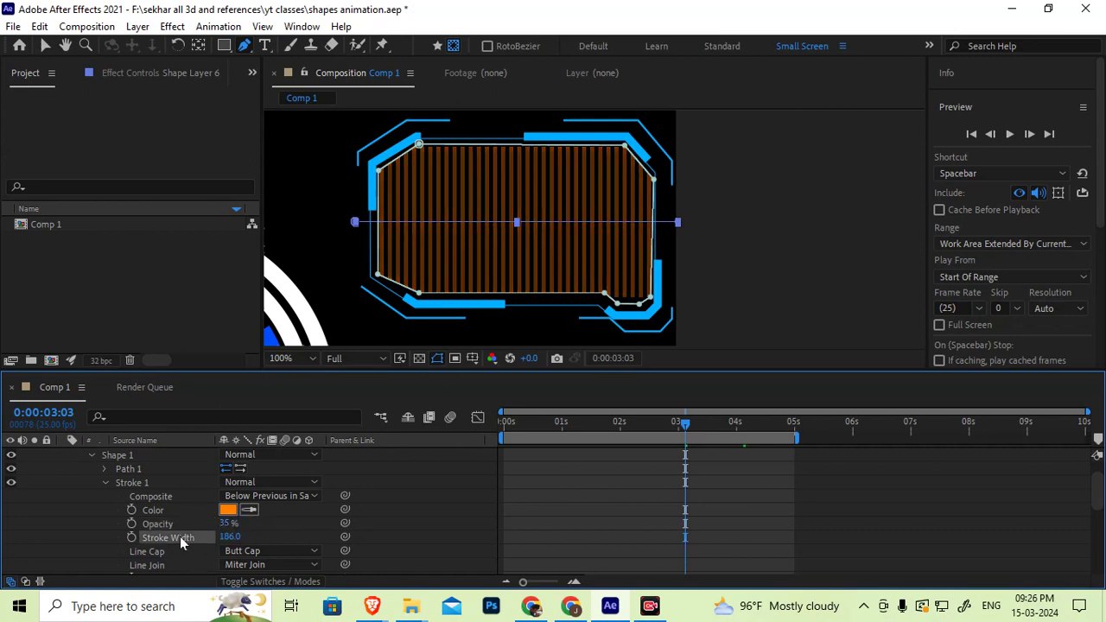
pyautogui.click(128, 485)
pyautogui.scroll(1, 245, 535)
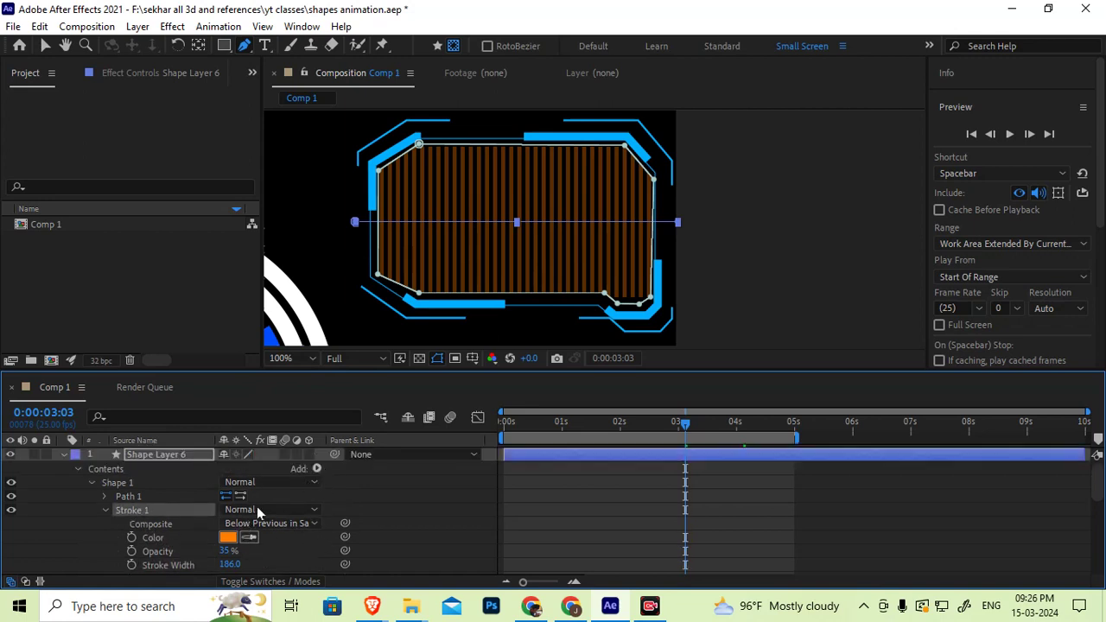
pyautogui.click(105, 510)
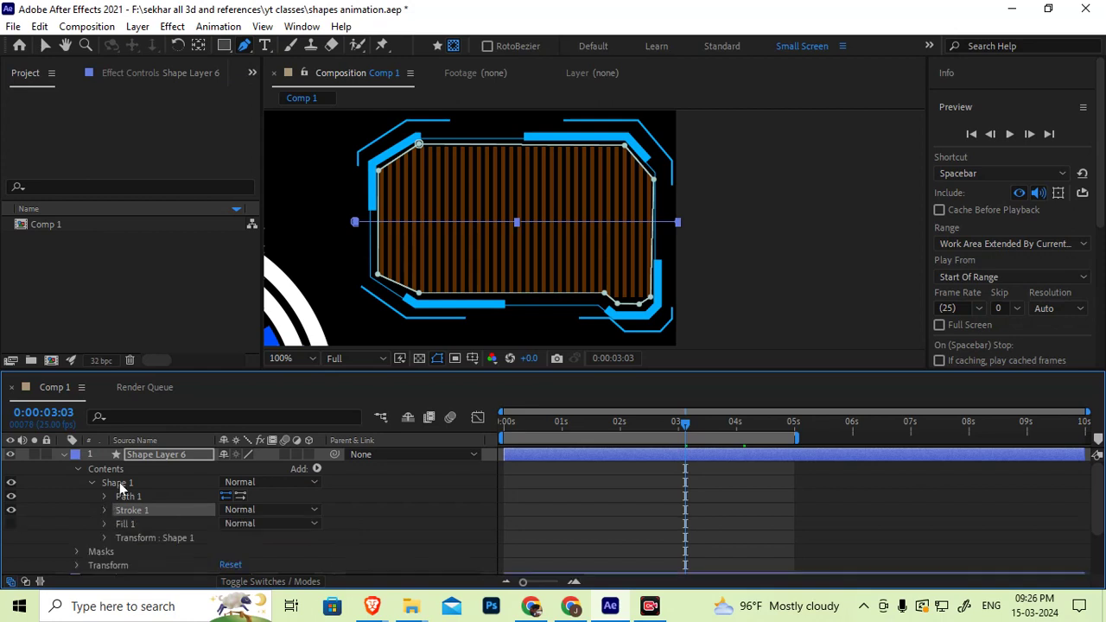
pyautogui.click(122, 483)
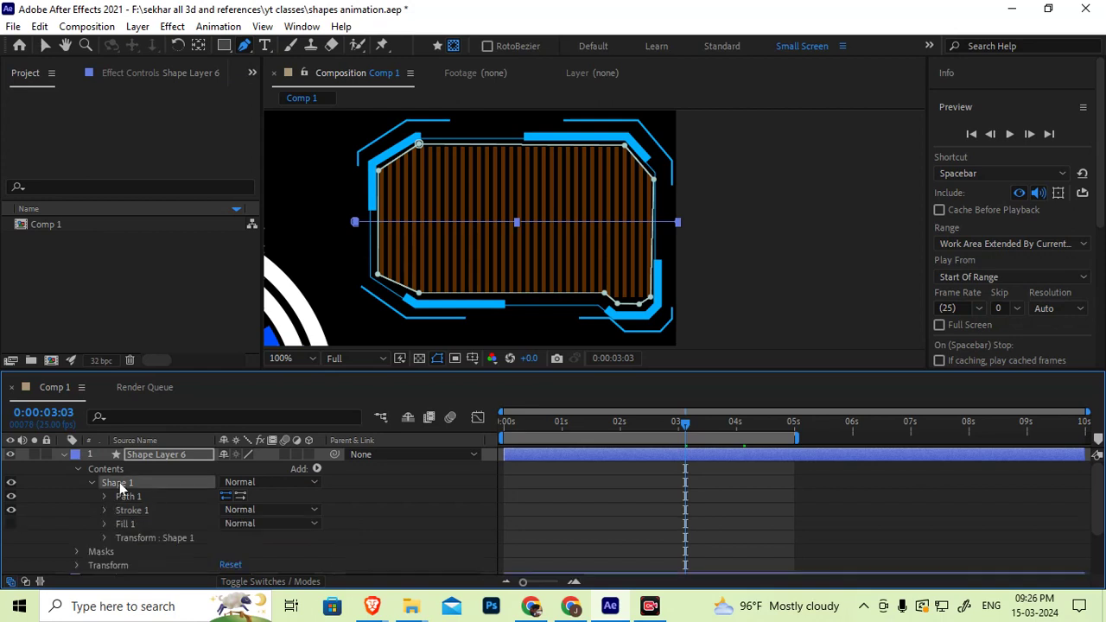
# Add a Wiggle Transform operator to Shape 1 of Shape Layer 6 and briefly preview it
pyautogui.click(318, 471)
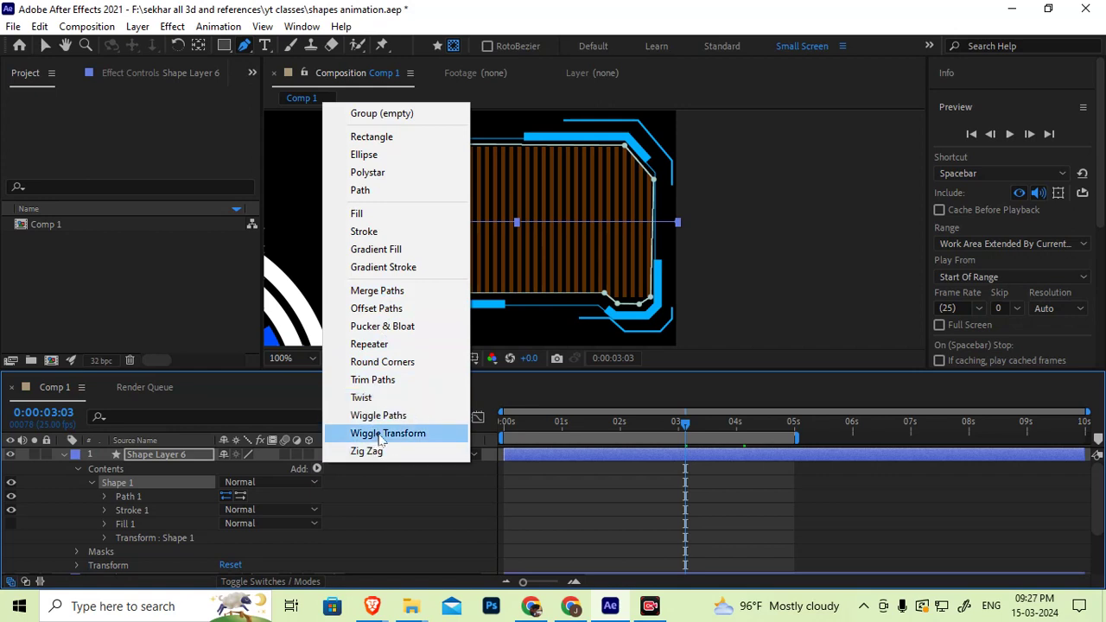
pyautogui.click(381, 435)
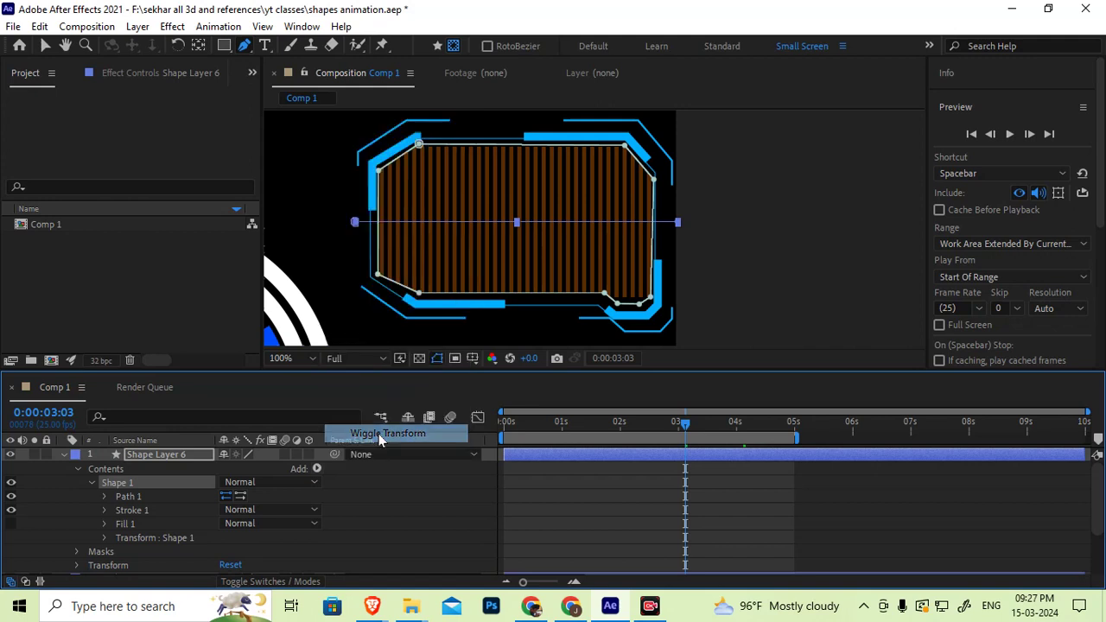
pyautogui.press('space')
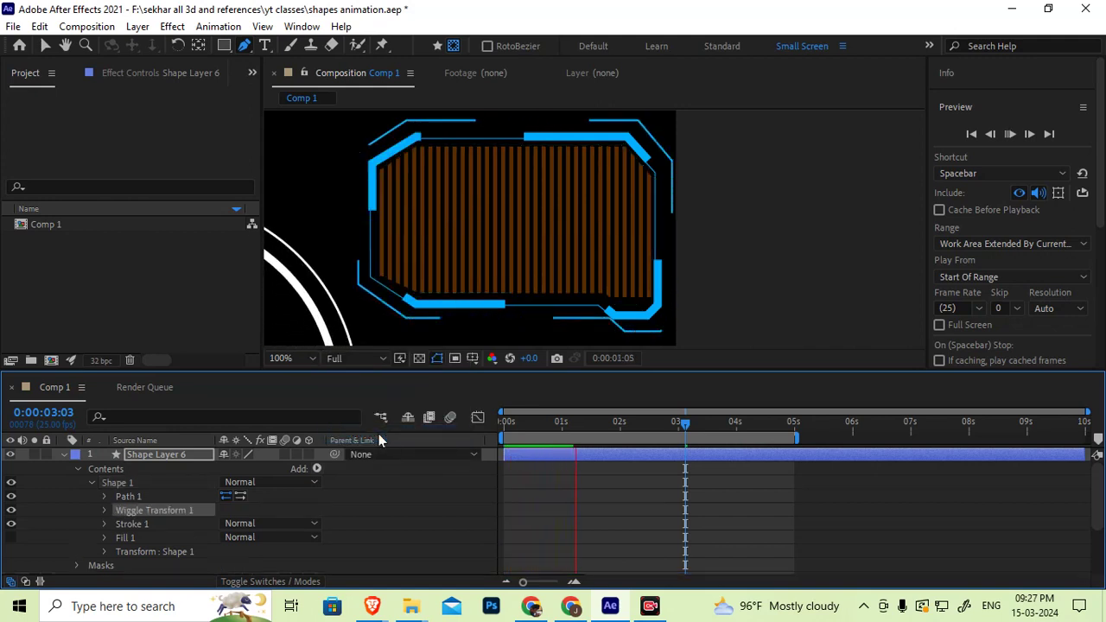
pyautogui.press('space')
# Raise the Wiggle Transform's wiggles per second and preview the result
pyautogui.click(105, 511)
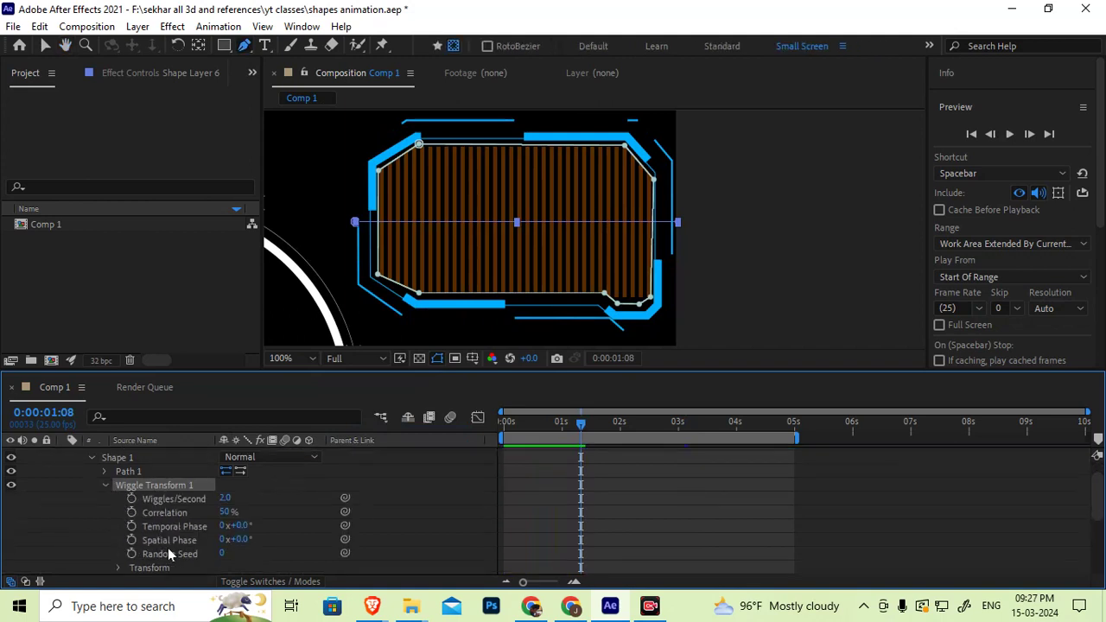
pyautogui.moveTo(224, 499)
pyautogui.mouseDown()
pyautogui.moveTo(287, 505)
pyautogui.moveTo(243, 553)
pyautogui.mouseUp()
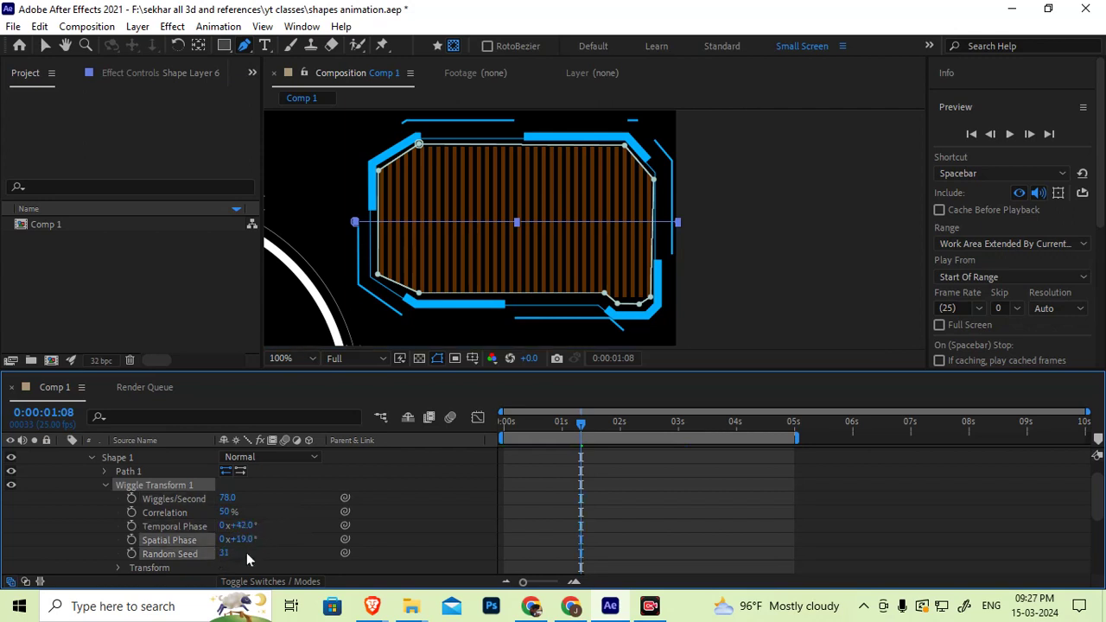
pyautogui.press('space')
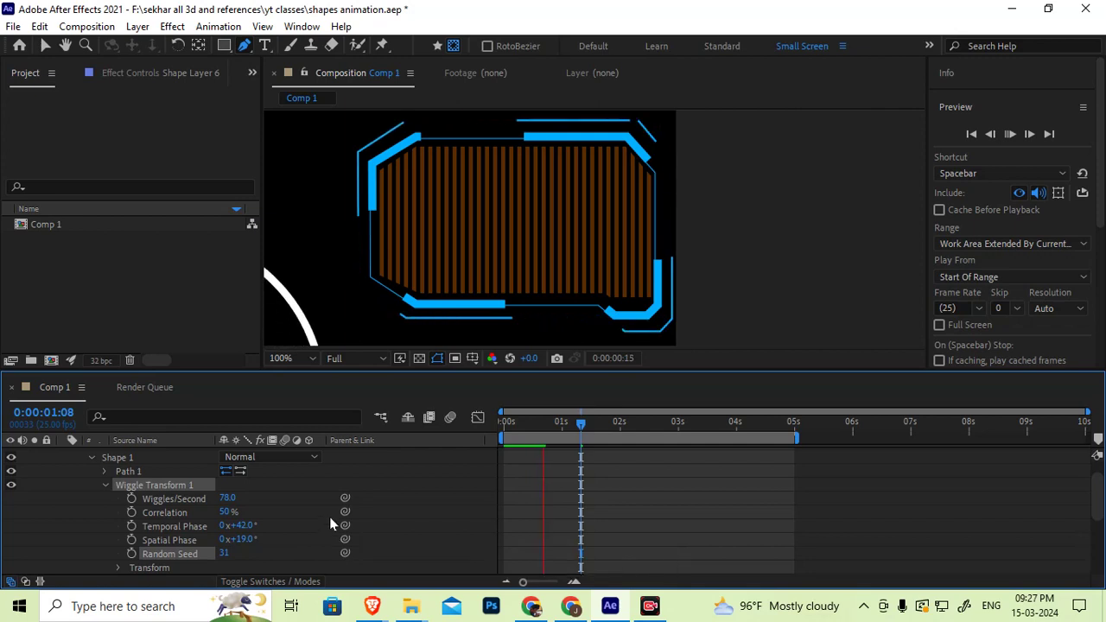
pyautogui.press('space')
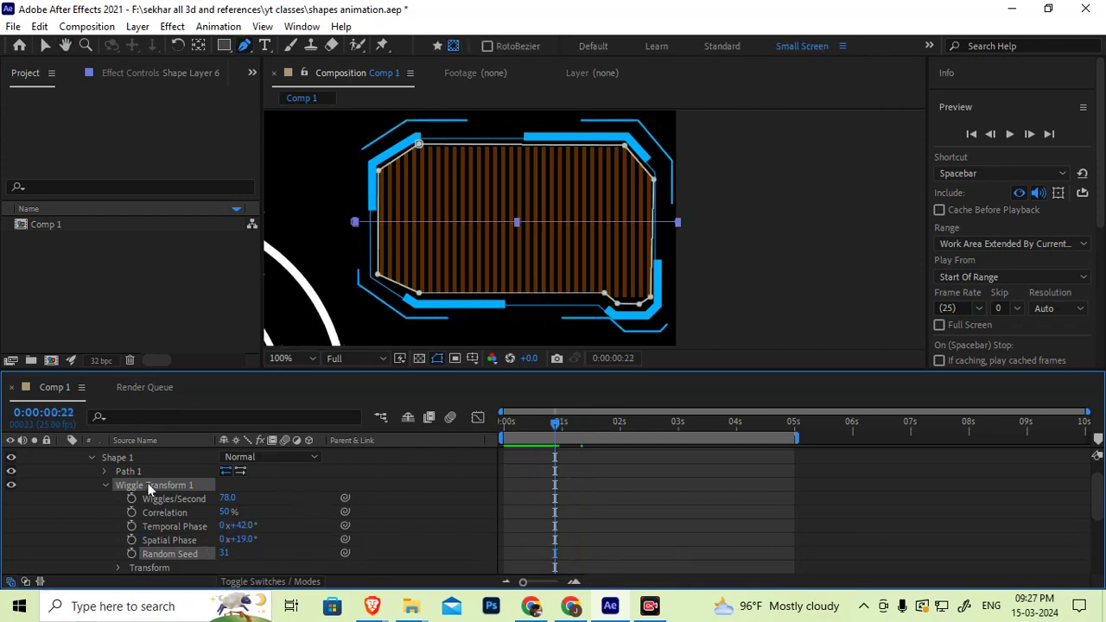
# Delete Wiggle Transform 1 from Shape 1, leaving the Shape 1 group selected
pyautogui.press('Delete')
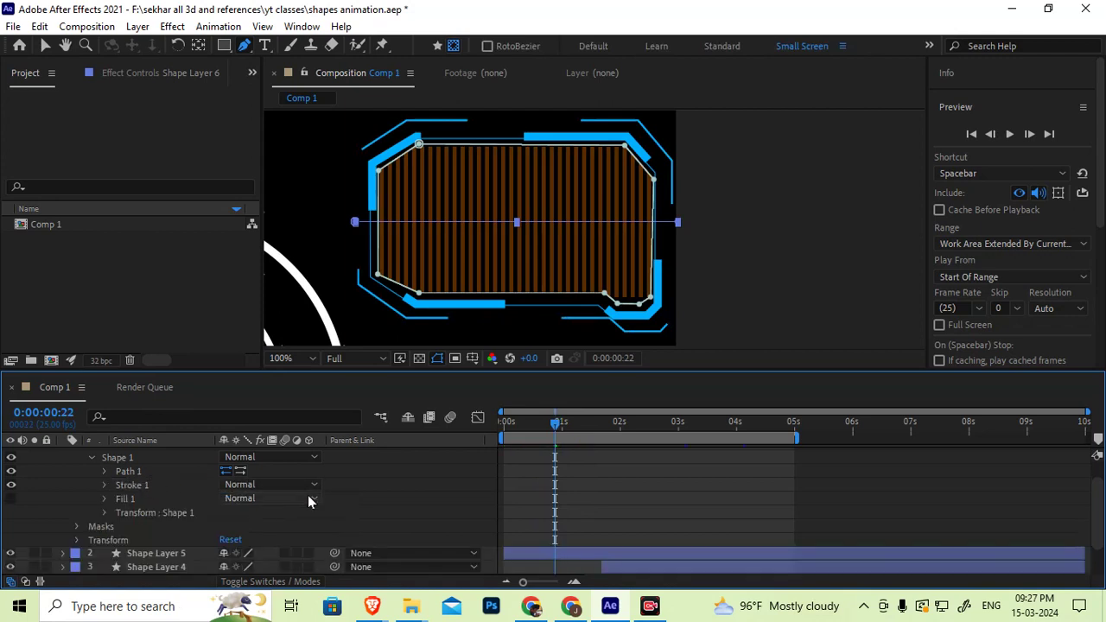
pyautogui.scroll(1, 199, 515)
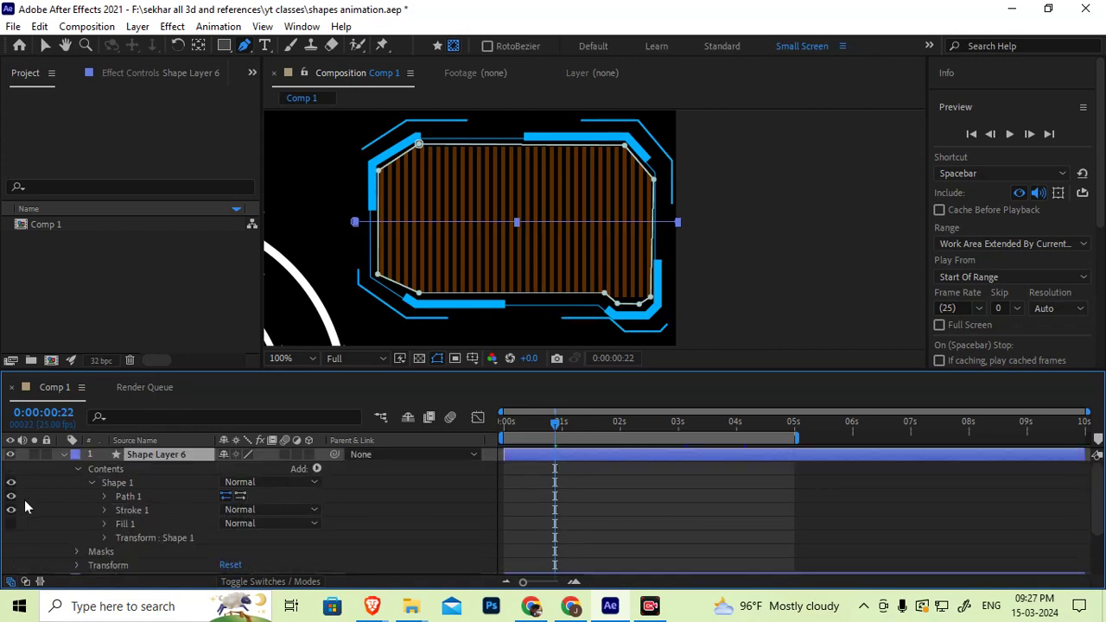
pyautogui.click(118, 486)
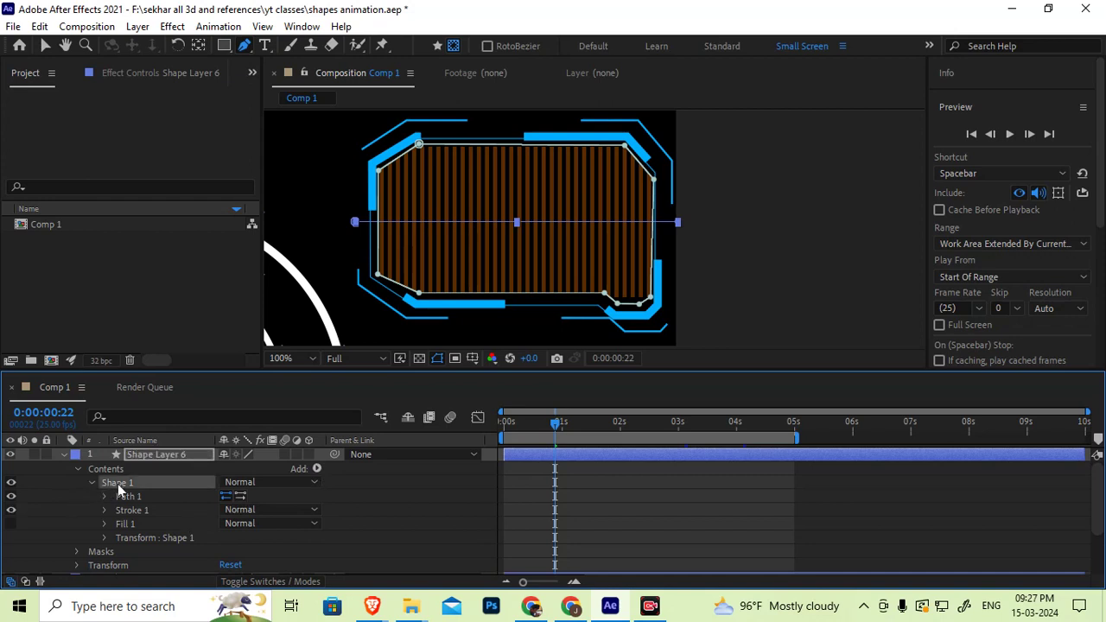
# Expand Path 1 and select its Path property so the stripe line's points can be edited
pyautogui.click(316, 469)
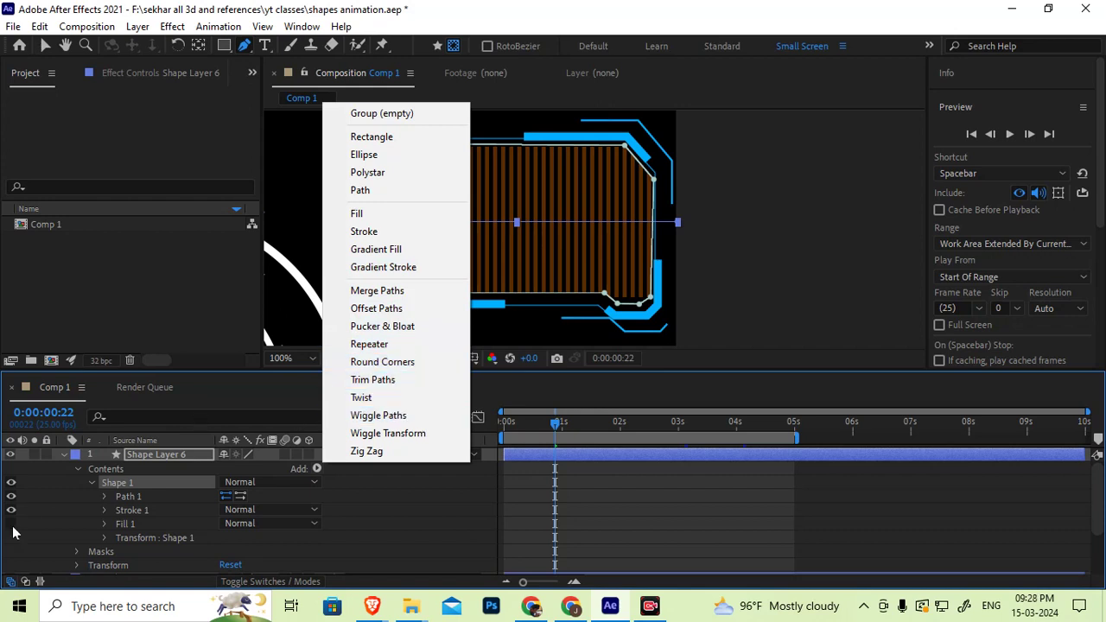
pyautogui.click(115, 490)
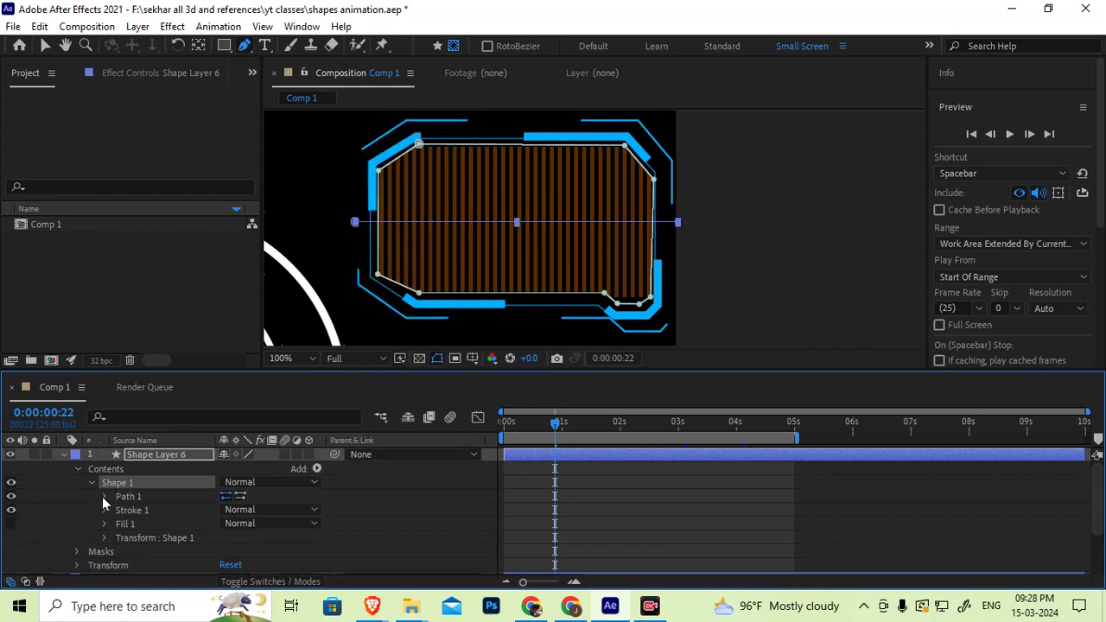
pyautogui.click(103, 496)
pyautogui.click(152, 511)
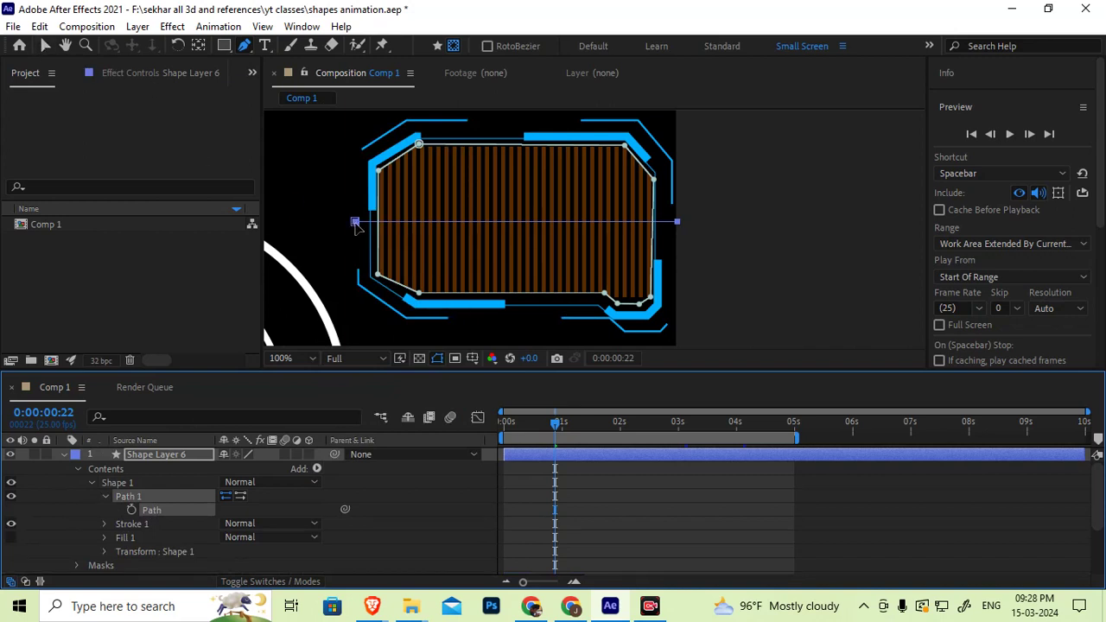
pyautogui.moveTo(679, 225); pyautogui.dragTo(685, 285)
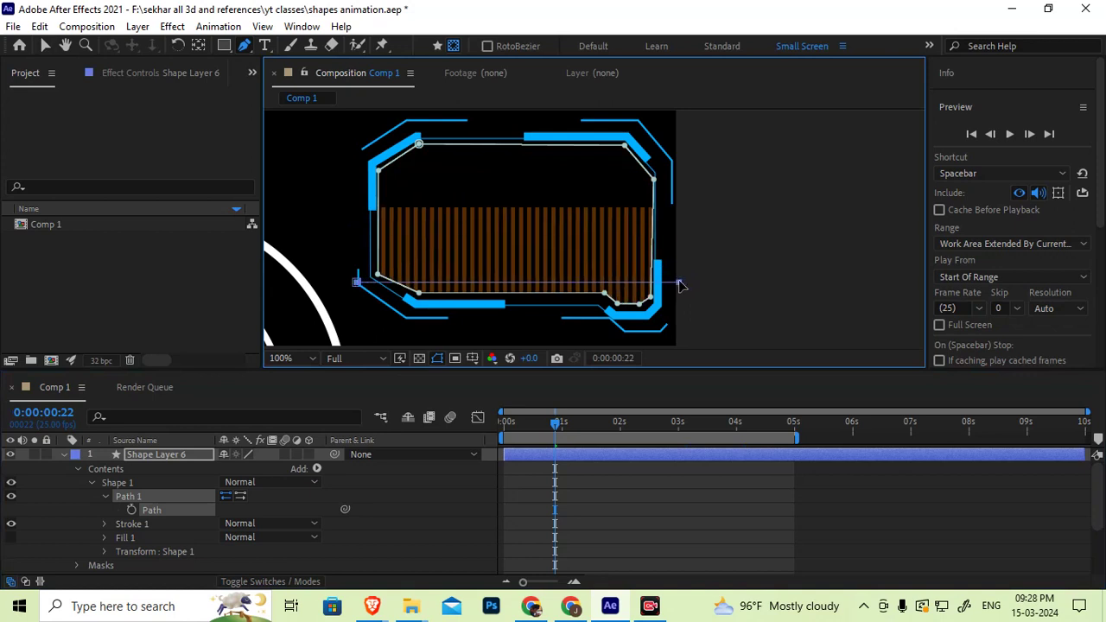
pyautogui.hotkey('ctrl', 'z')
pyautogui.click(73, 513)
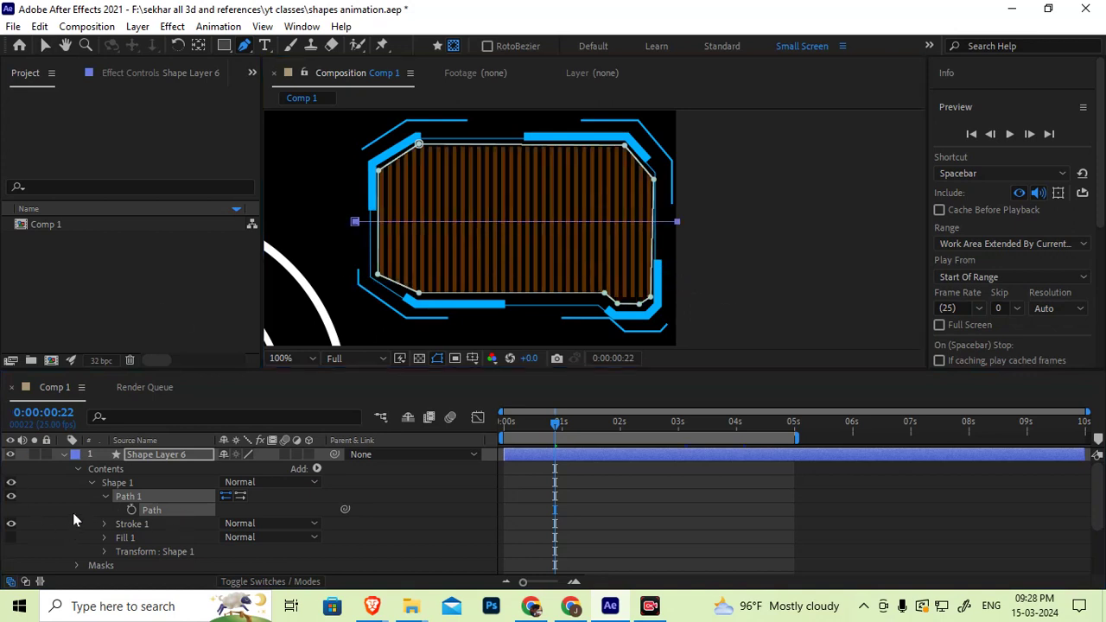
pyautogui.click(161, 508)
# Tilt the stripe line diagonally by moving its right end down and its left end up
pyautogui.moveTo(733, 204); pyautogui.dragTo(781, 148)
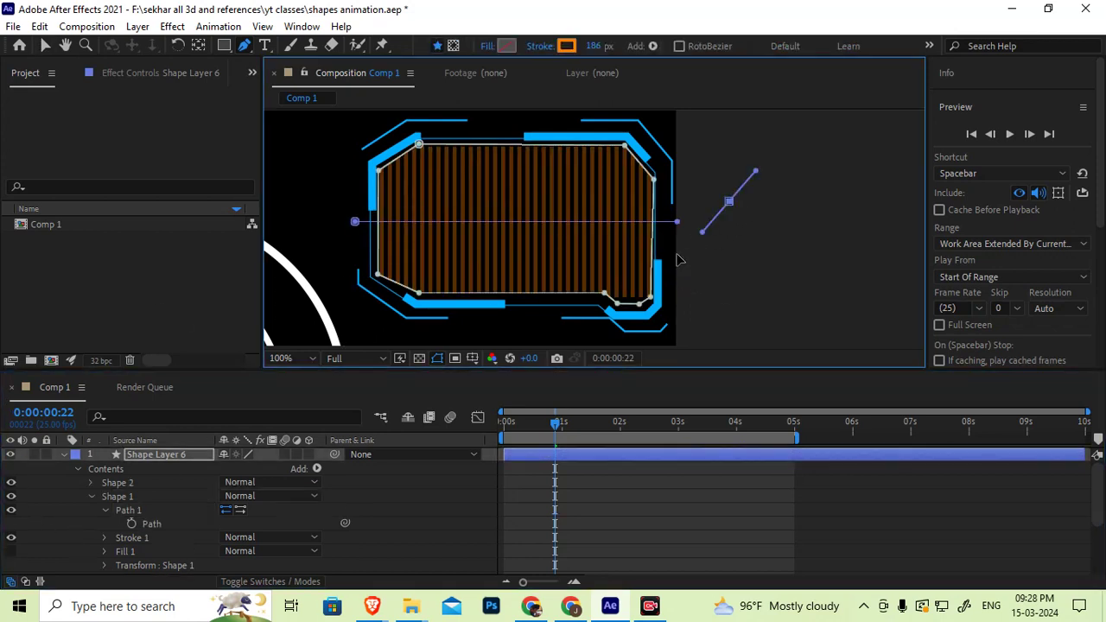
pyautogui.hotkey('ctrl', 'z')
pyautogui.click(47, 48)
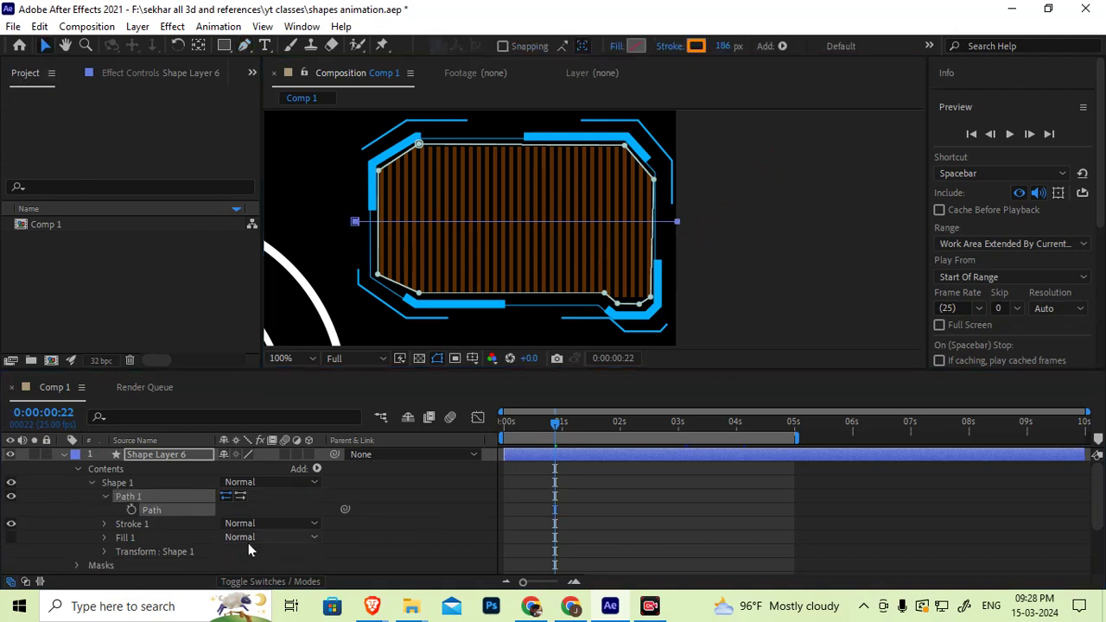
pyautogui.click(149, 511)
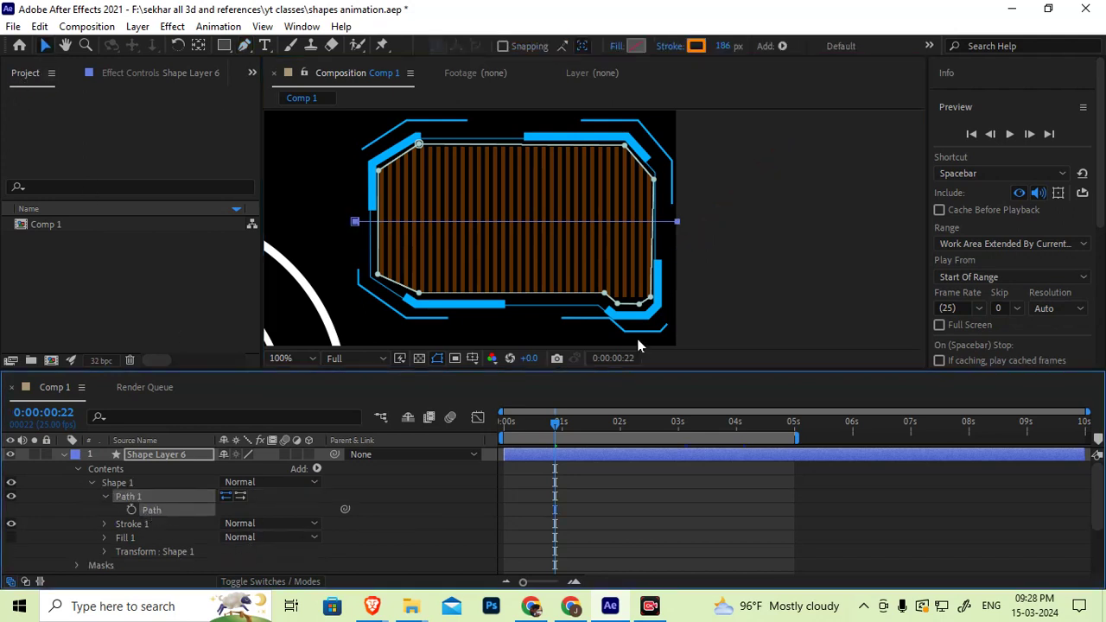
pyautogui.click(685, 248)
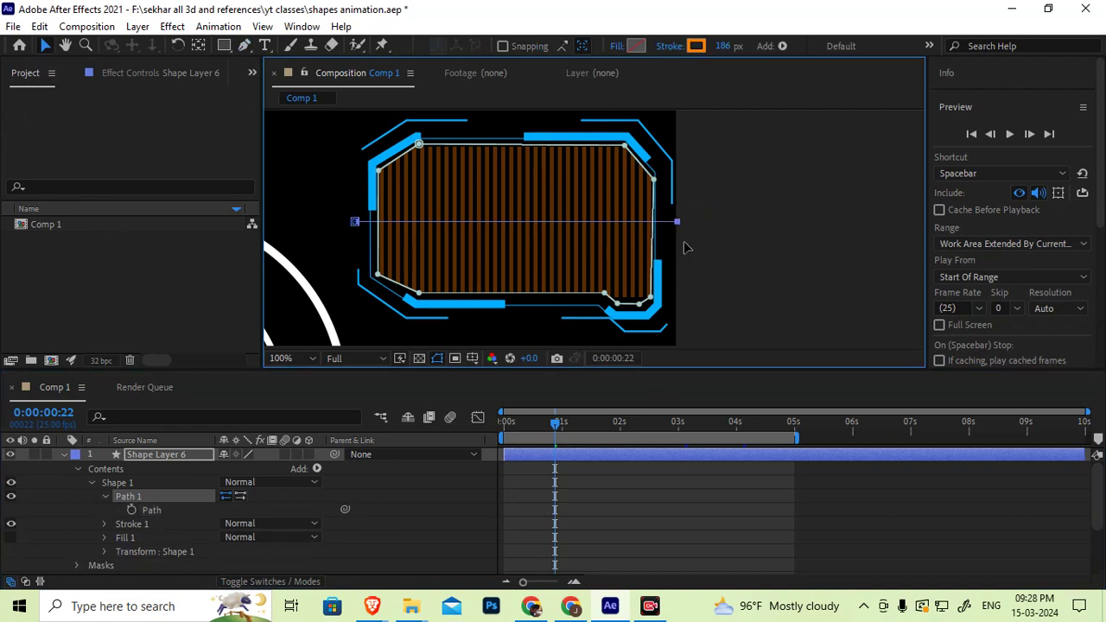
pyautogui.moveTo(680, 223); pyautogui.dragTo(697, 312)
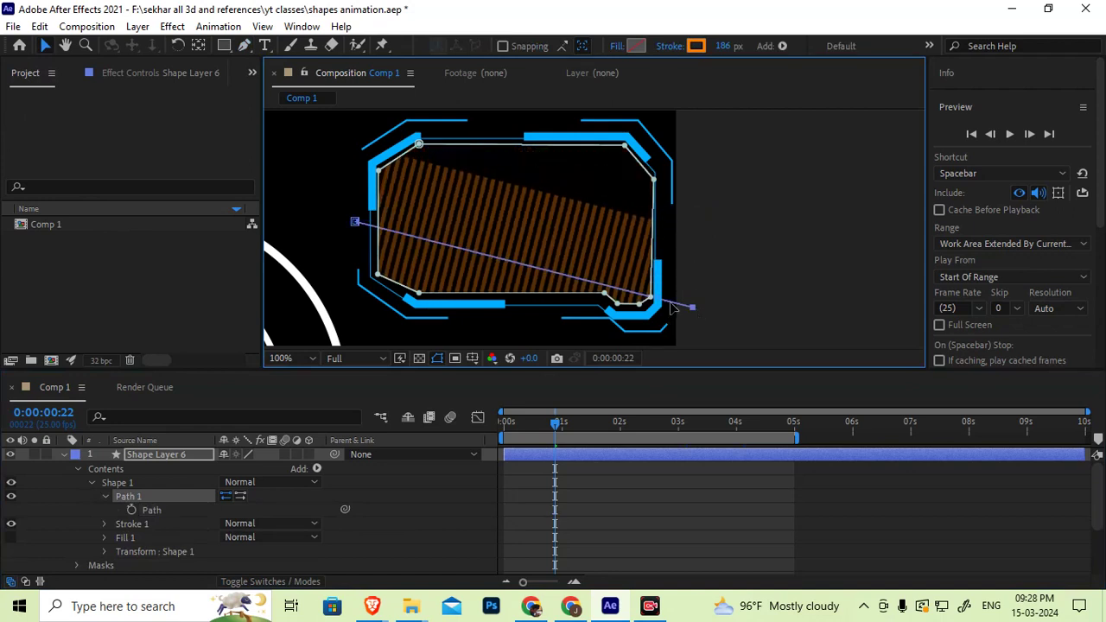
pyautogui.moveTo(354, 223); pyautogui.dragTo(328, 120)
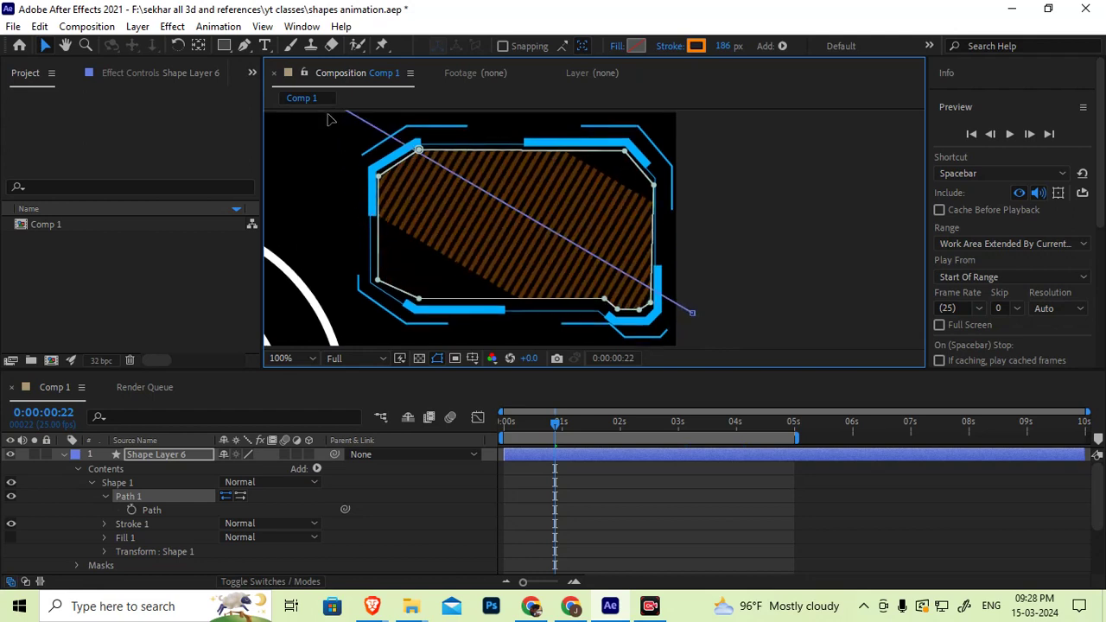
pyautogui.moveTo(329, 119); pyautogui.dragTo(341, 123)
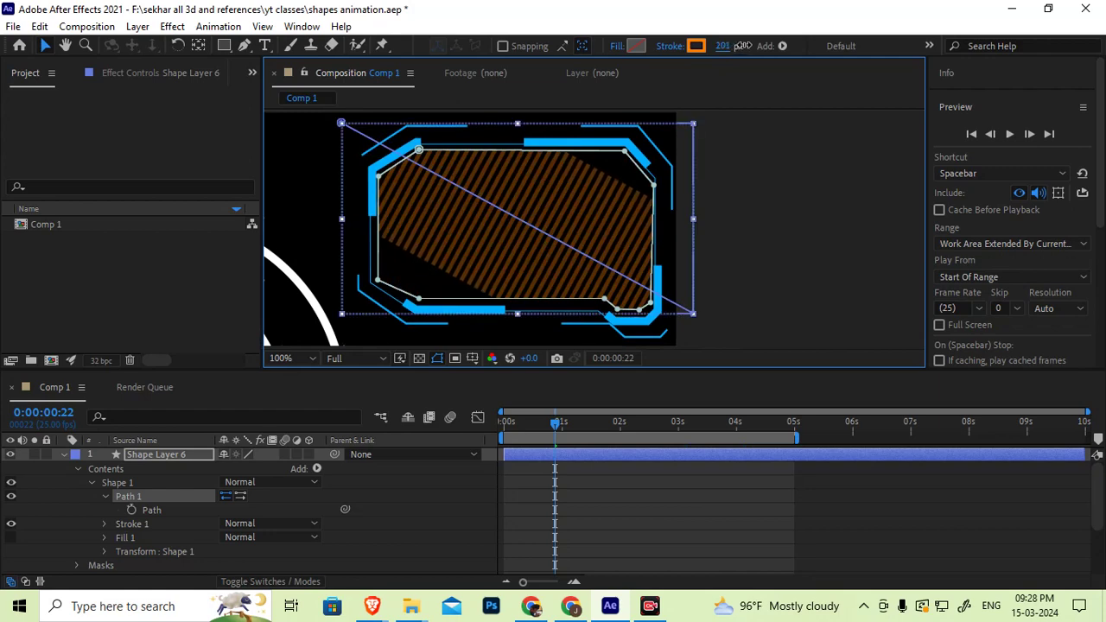
# Widen the stripe stroke to 322 px and extend the line's ends toward the frame corners
pyautogui.moveTo(730, 50); pyautogui.dragTo(826, 27)
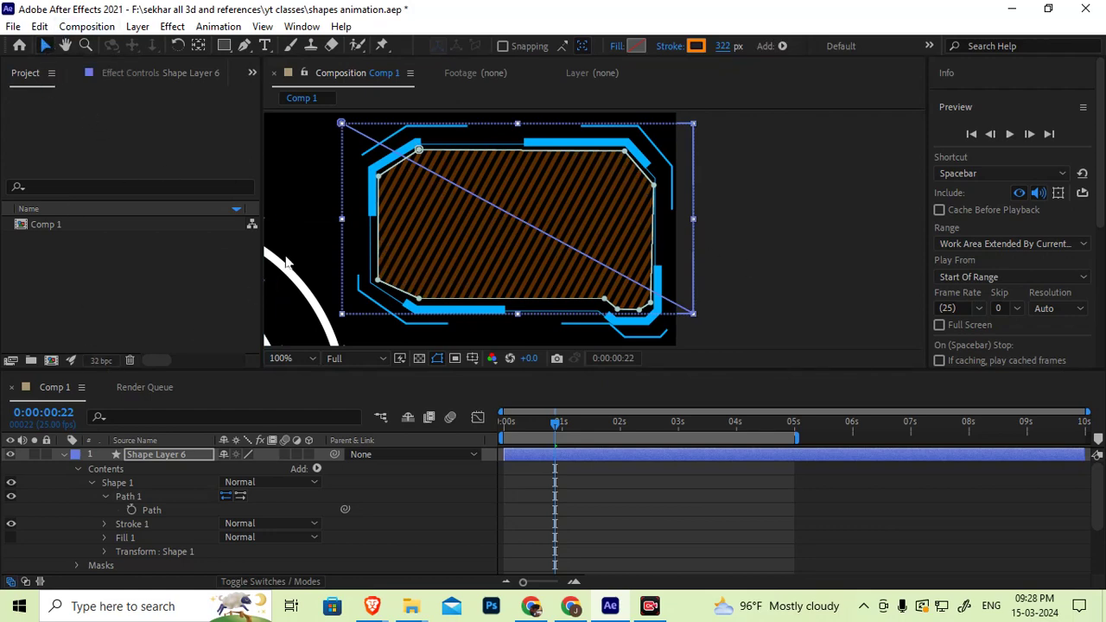
pyautogui.click(129, 496)
pyautogui.click(341, 124)
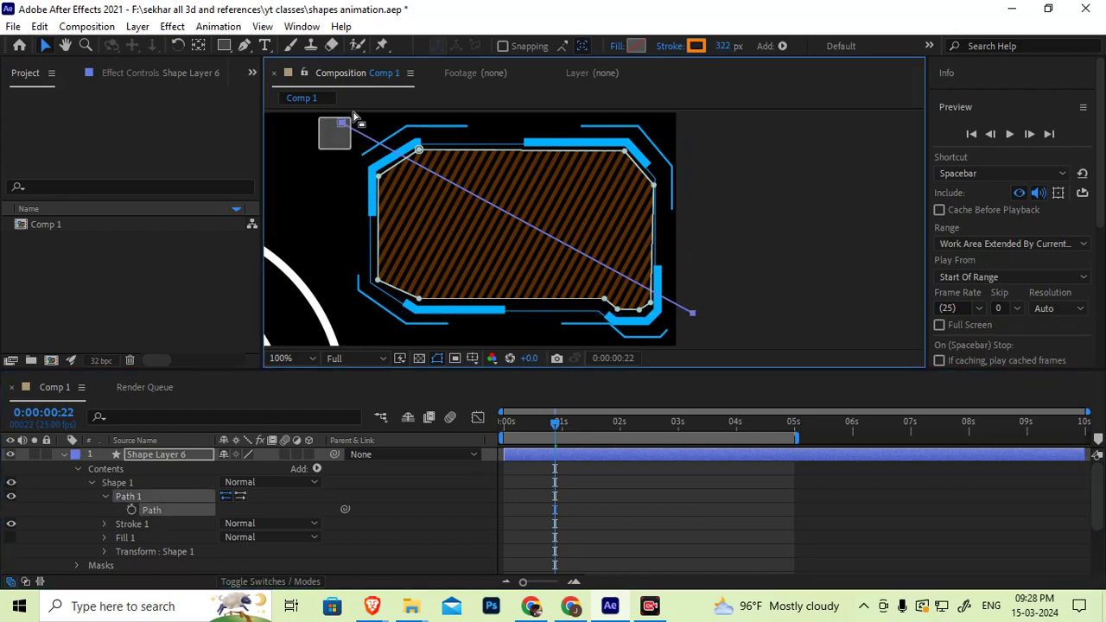
pyautogui.moveTo(341, 124); pyautogui.dragTo(306, 144)
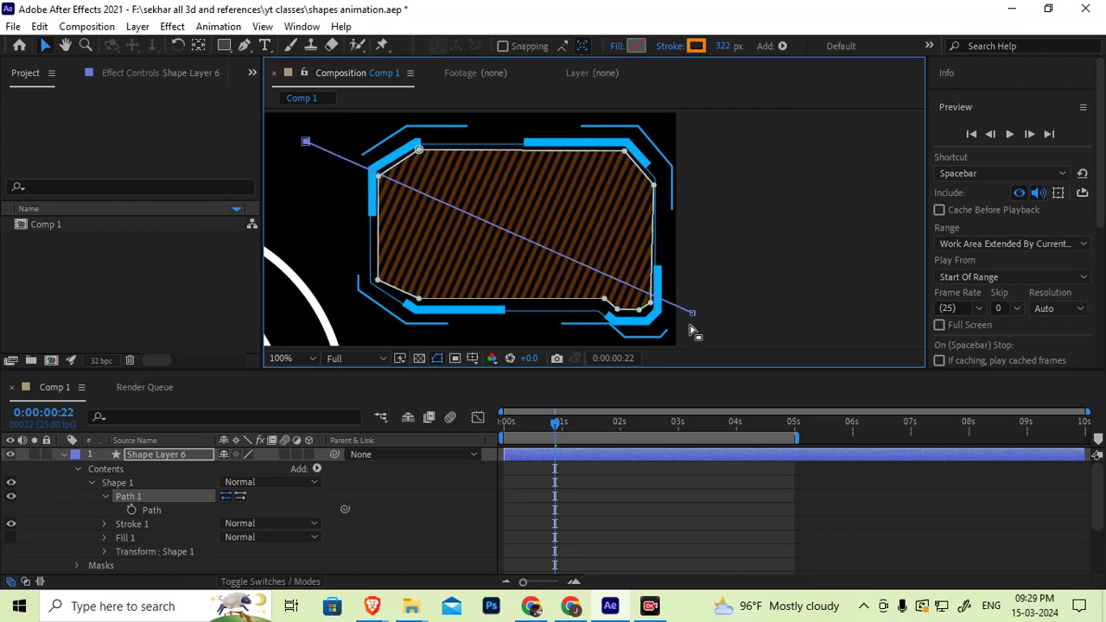
pyautogui.moveTo(691, 313)
pyautogui.mouseDown()
pyautogui.moveTo(751, 308)
pyautogui.moveTo(774, 318)
pyautogui.mouseUp()
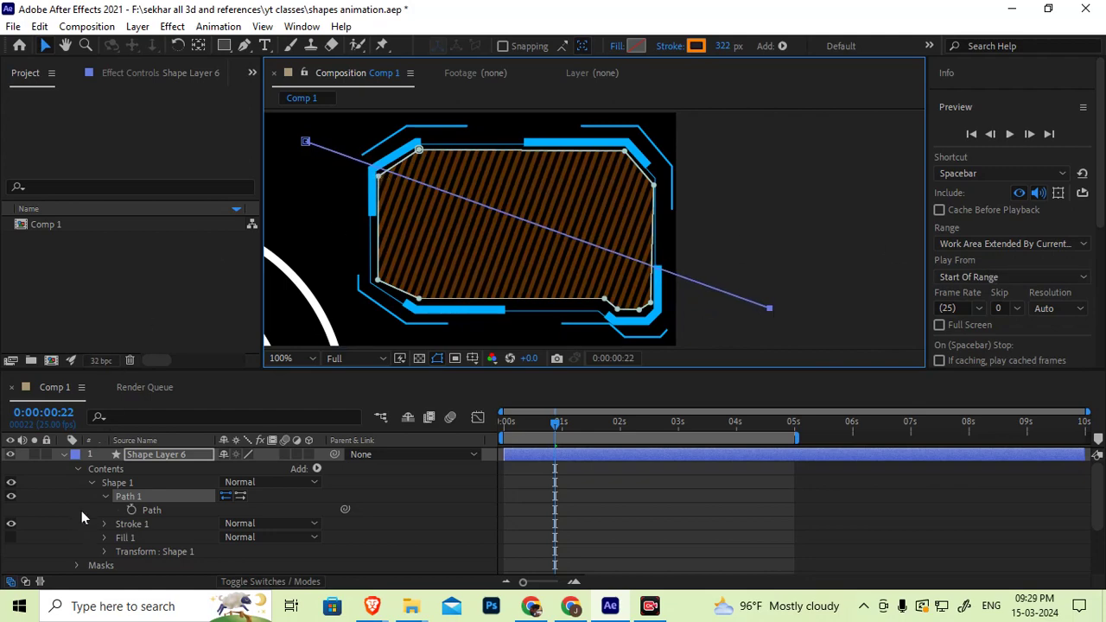
pyautogui.click(93, 483)
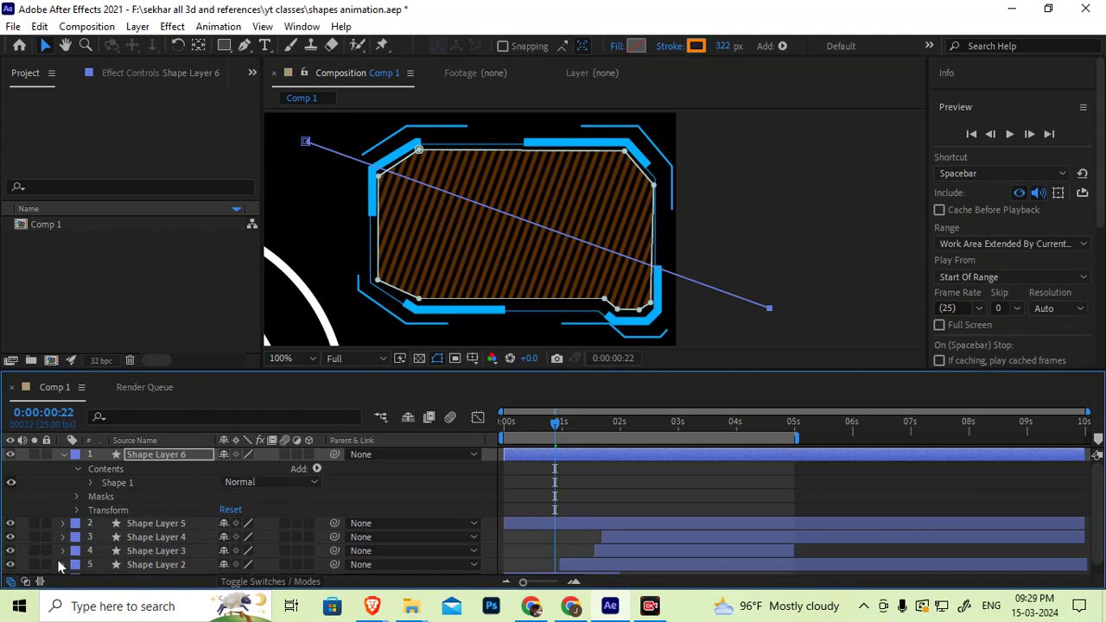
# Add a Stroke 1 dash Offset keyframe of 0.0 at the start of the timeline
pyautogui.click(91, 482)
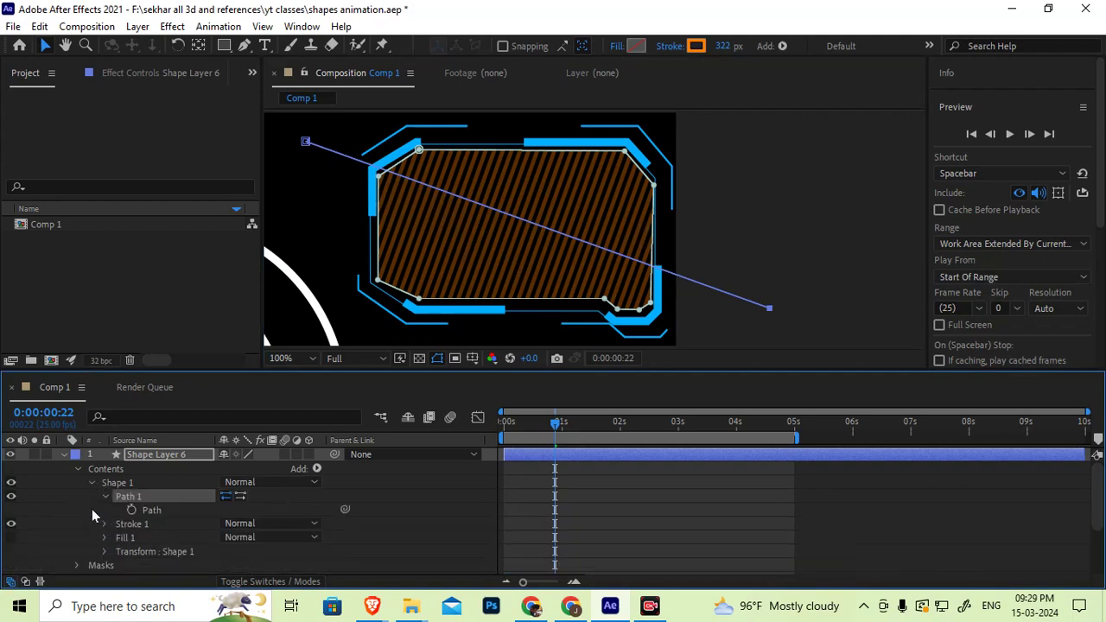
pyautogui.scroll(-3, 91, 501)
pyautogui.scroll(-3, 90, 517)
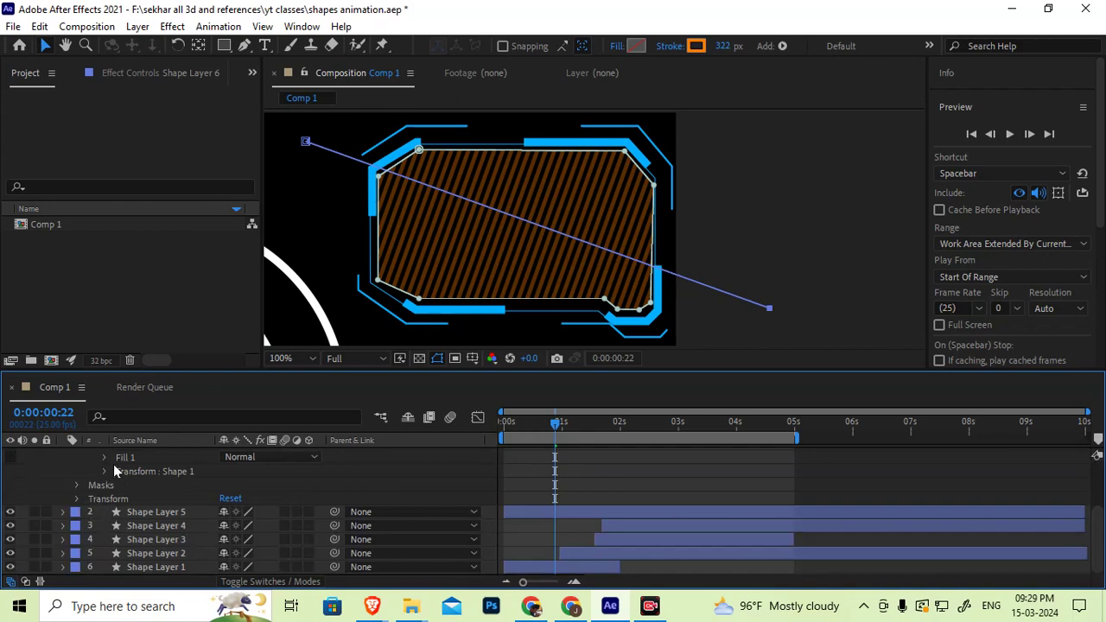
pyautogui.scroll(3, 106, 482)
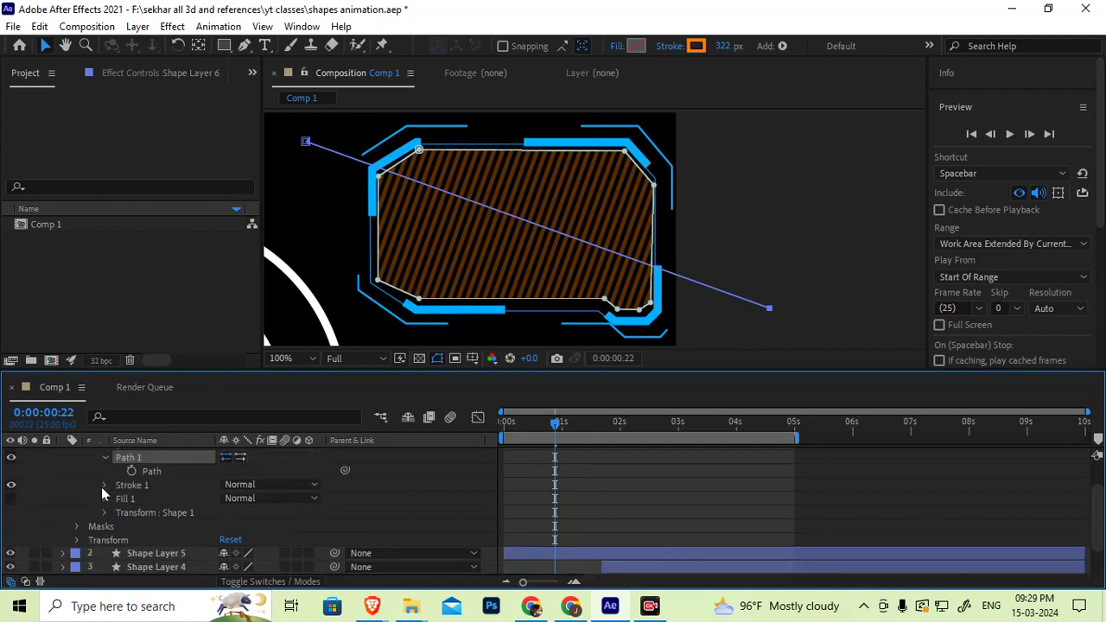
pyautogui.click(104, 485)
pyautogui.scroll(-2, 116, 510)
pyautogui.scroll(-3, 160, 536)
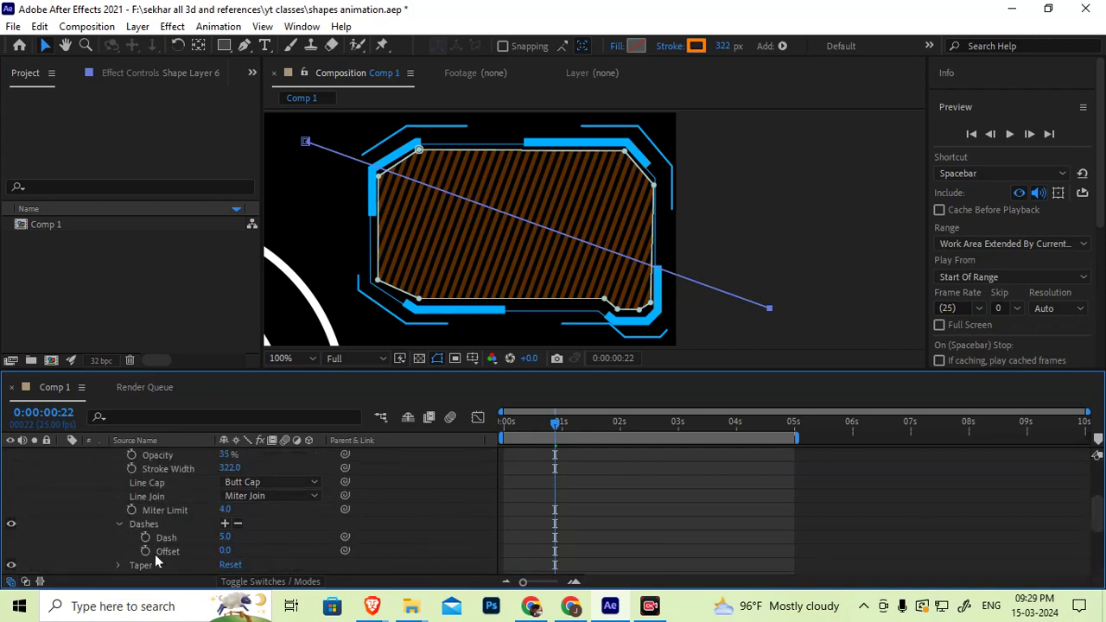
pyautogui.click(187, 552)
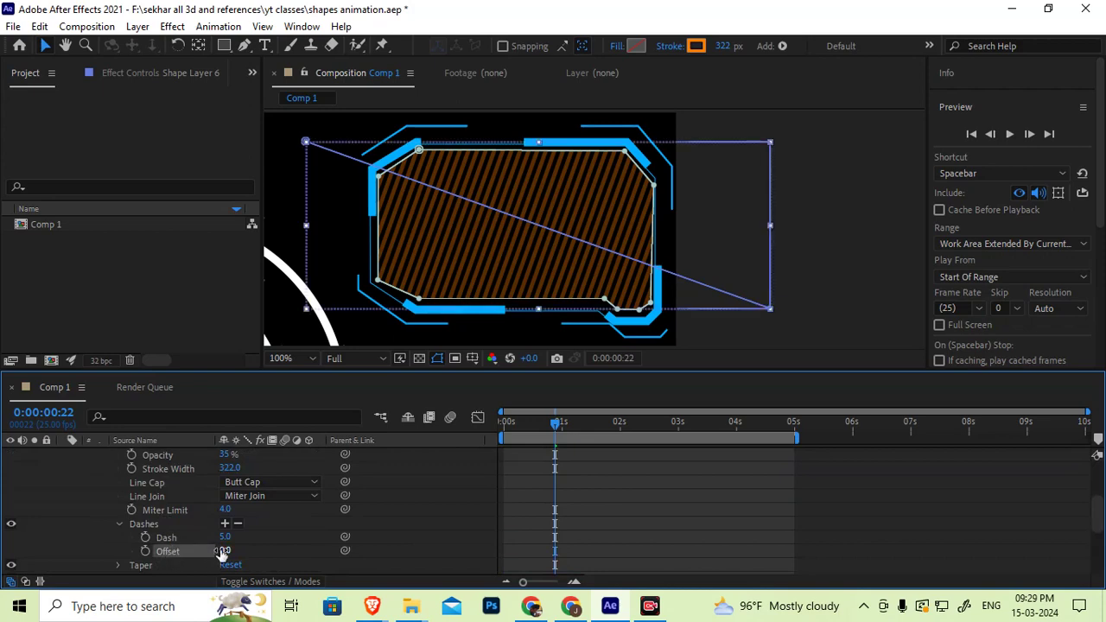
pyautogui.moveTo(221, 551)
pyautogui.mouseDown()
pyautogui.moveTo(302, 536)
pyautogui.moveTo(207, 552)
pyautogui.mouseUp()
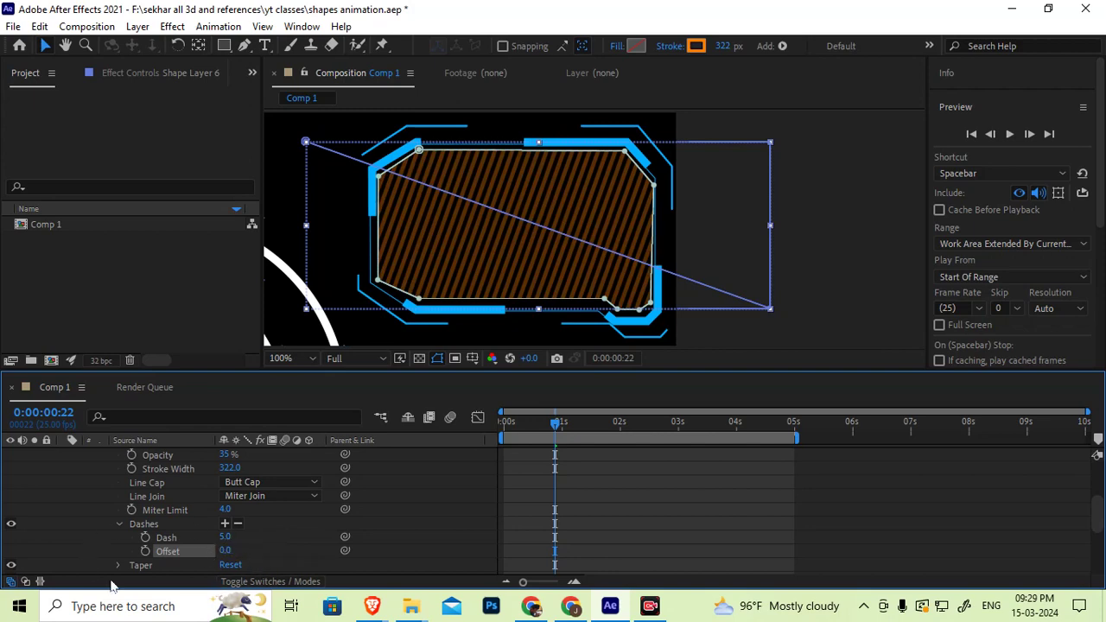
pyautogui.click(145, 551)
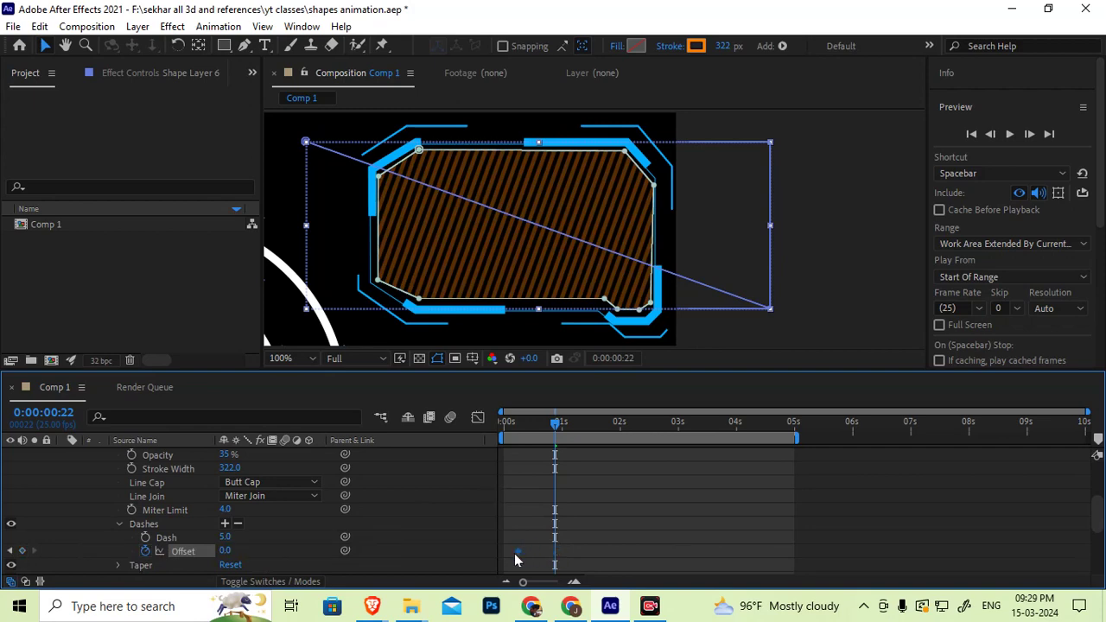
pyautogui.moveTo(514, 553); pyautogui.dragTo(505, 556)
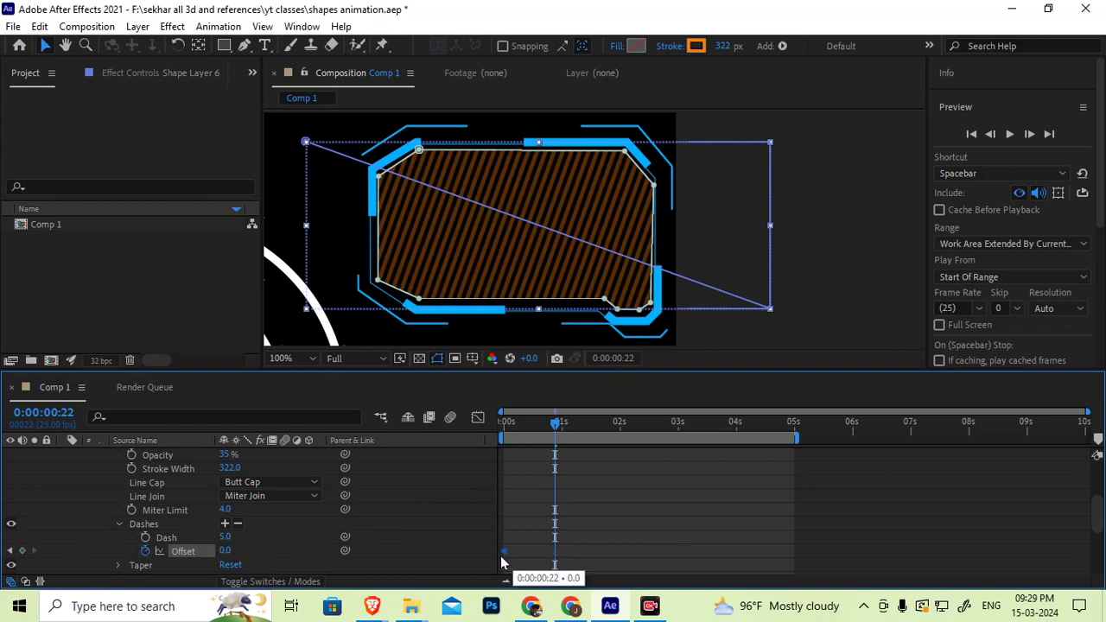
# Keyframe the dash Offset to 360.0 at 0:00:04:24, then return to the start
pyautogui.moveTo(556, 424); pyautogui.dragTo(562, 427)
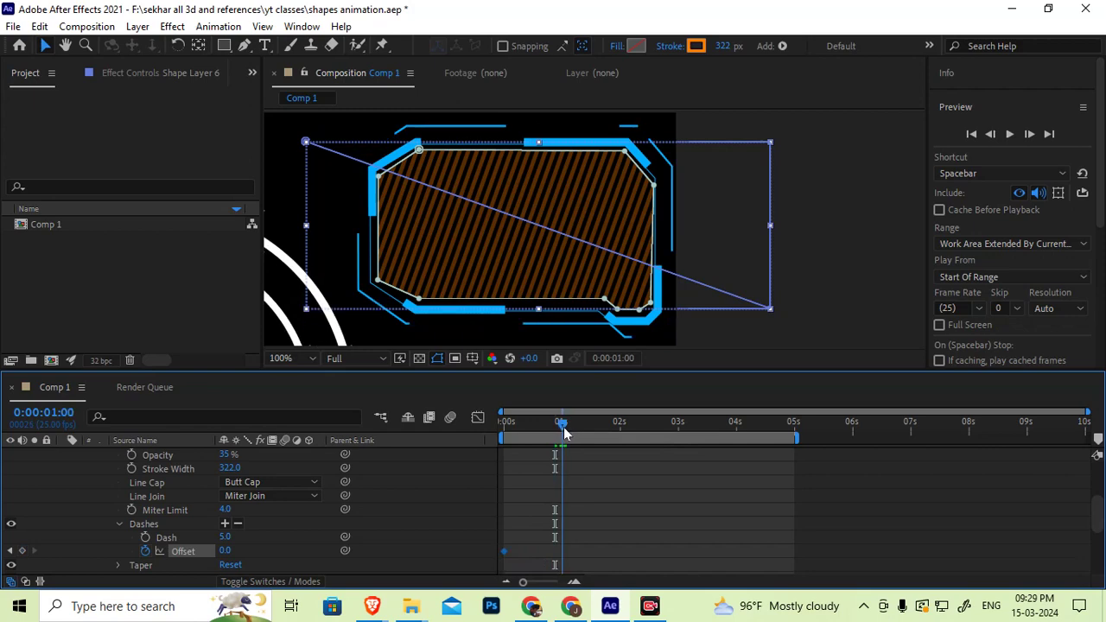
pyautogui.click(618, 426)
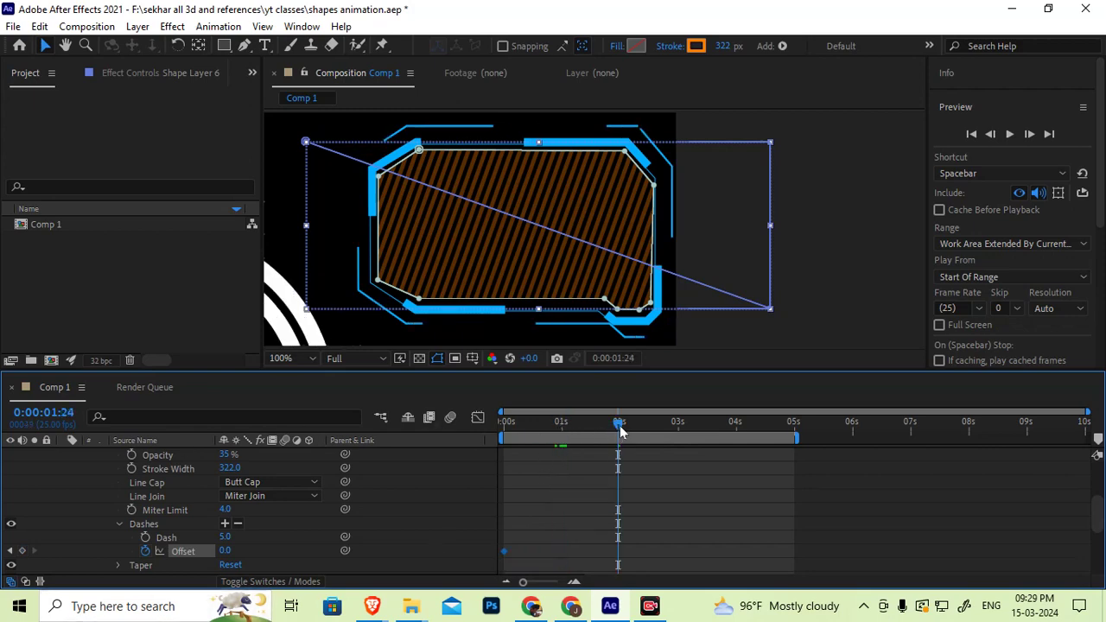
pyautogui.moveTo(620, 426); pyautogui.dragTo(756, 437)
pyautogui.click(793, 424)
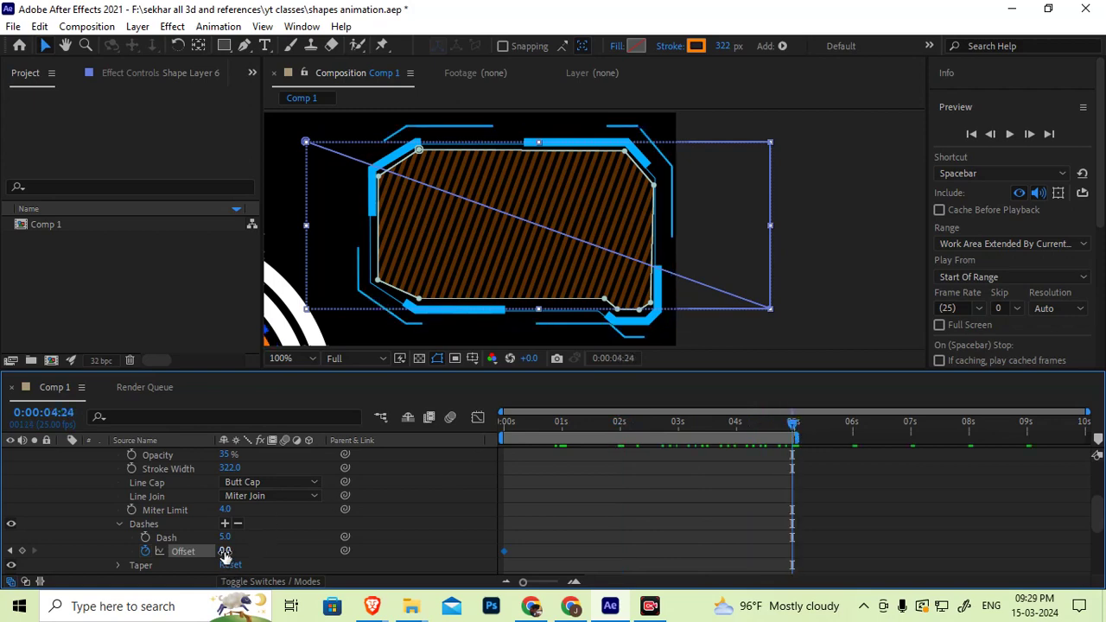
pyautogui.moveTo(225, 551)
pyautogui.mouseDown()
pyautogui.moveTo(527, 538)
pyautogui.moveTo(303, 551)
pyautogui.mouseUp()
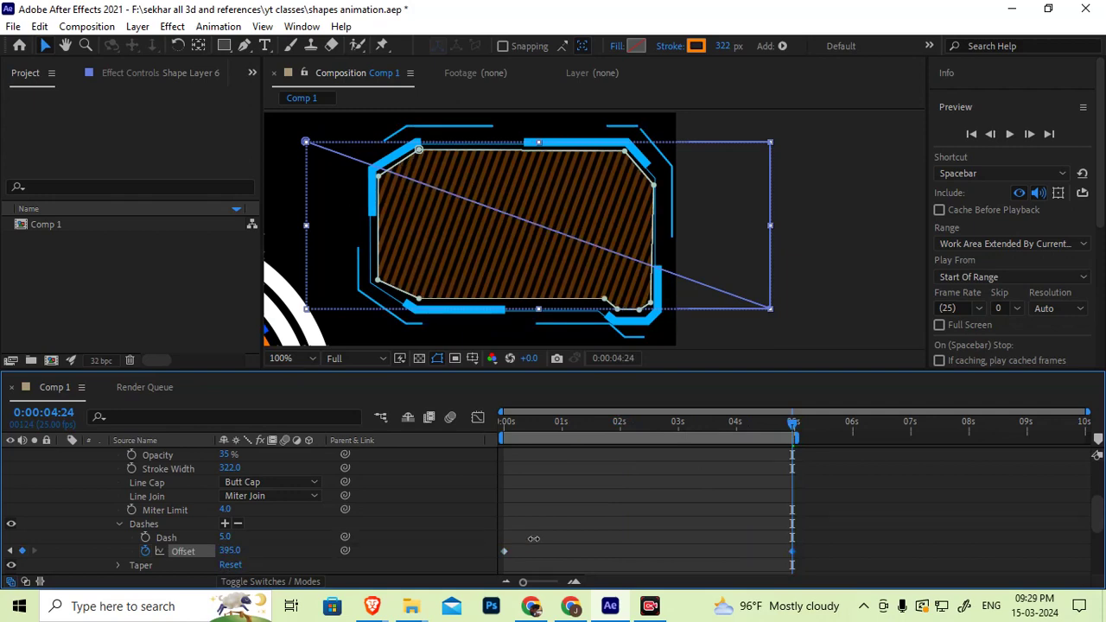
pyautogui.click(230, 552)
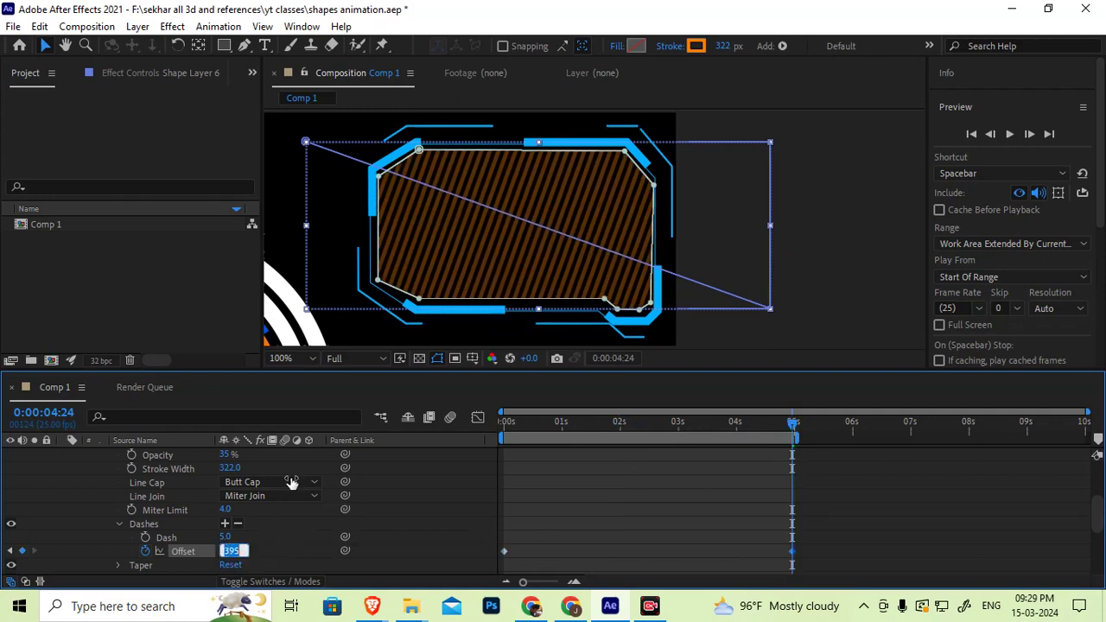
pyautogui.write('360')
pyautogui.press('Return')
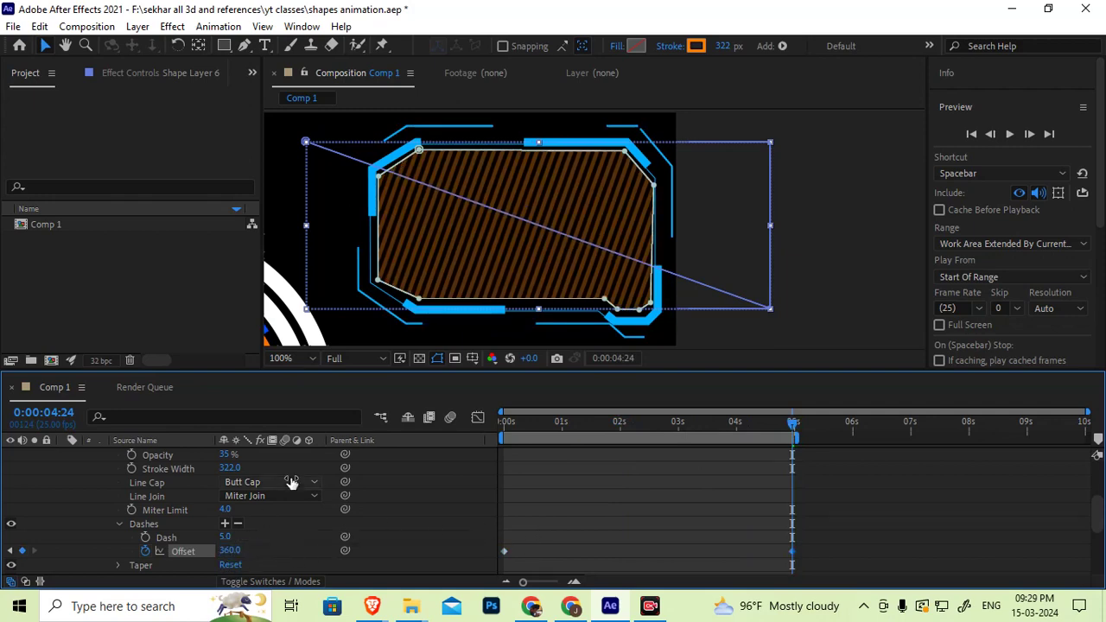
pyautogui.moveTo(519, 418); pyautogui.dragTo(487, 418)
# Preview the sliding stripes, then fold up Shape 1 and toggle its visibility off and on
pyautogui.press('space')
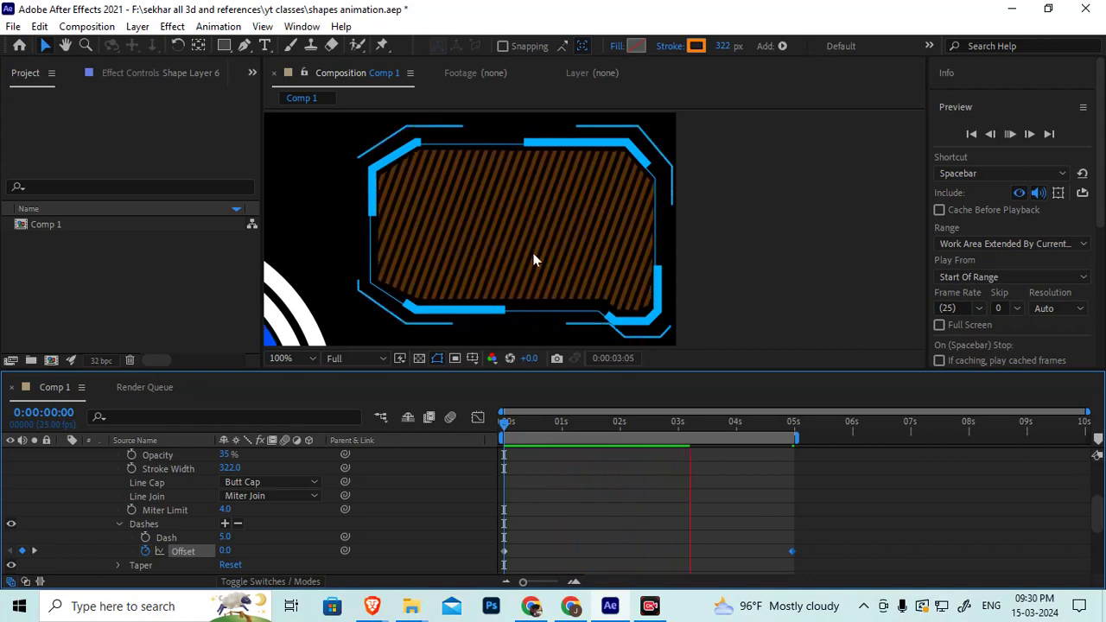
pyautogui.moveTo(546, 423); pyautogui.dragTo(501, 431)
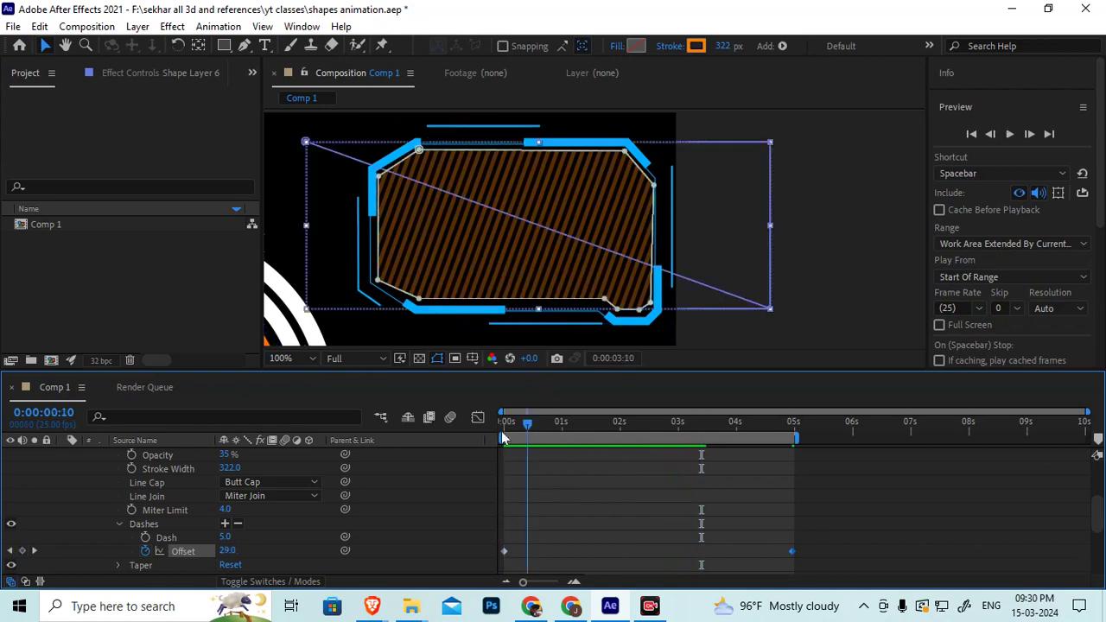
pyautogui.scroll(3, 106, 508)
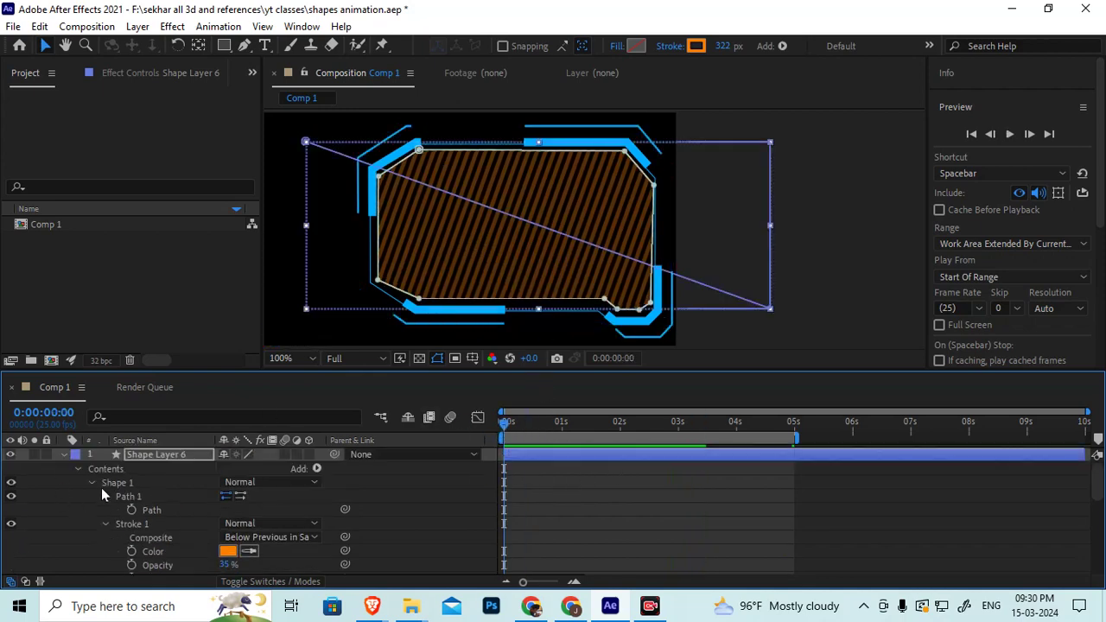
pyautogui.click(92, 483)
pyautogui.click(124, 482)
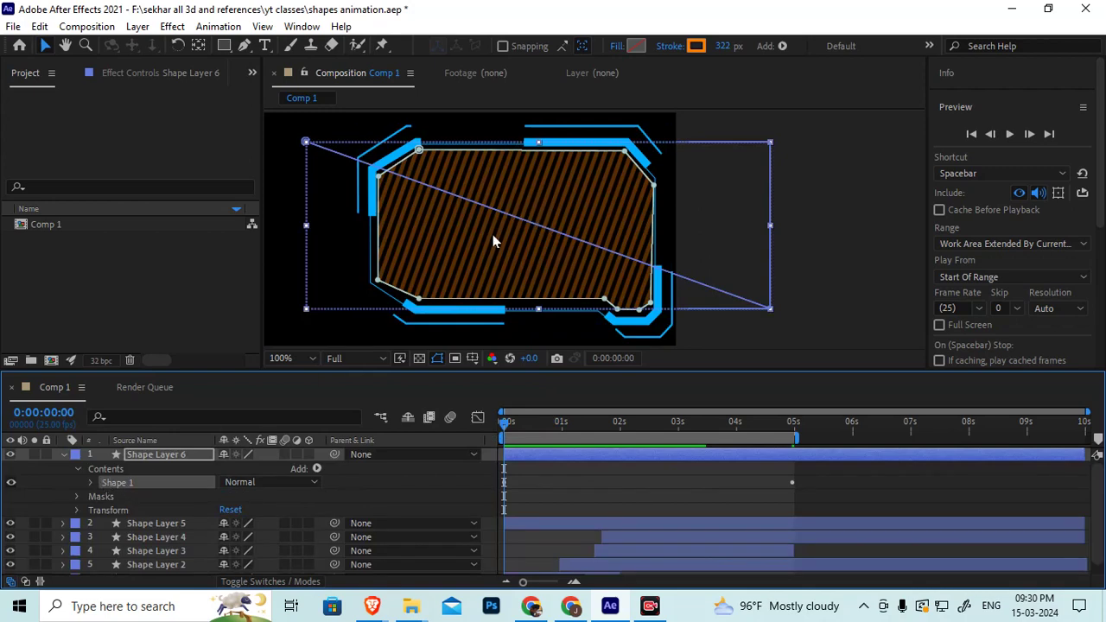
pyautogui.click(10, 482)
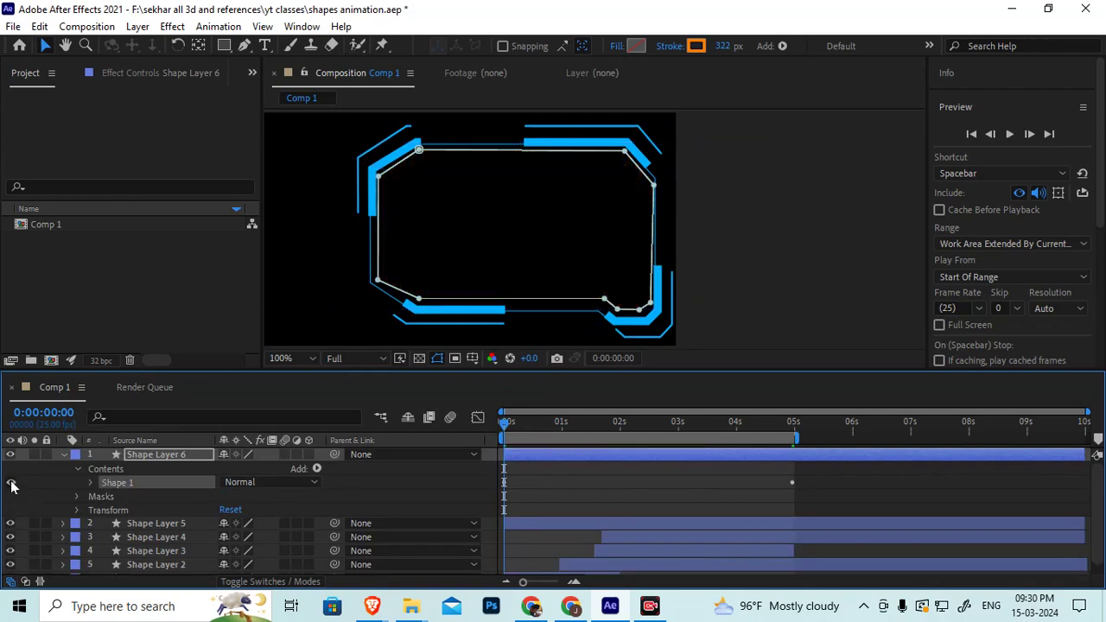
pyautogui.click(10, 482)
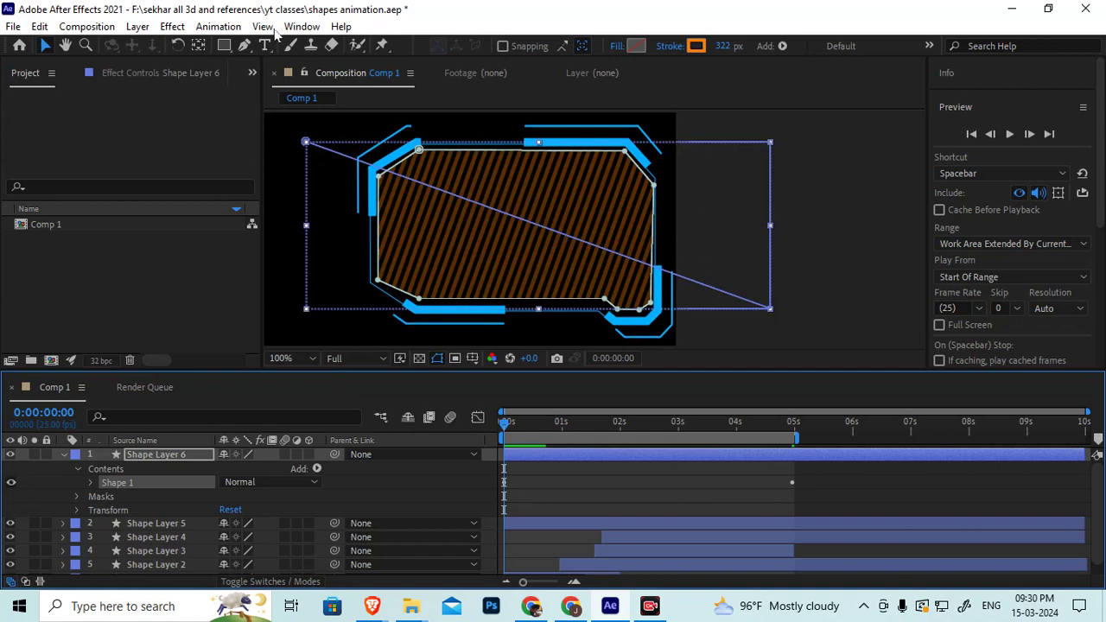
# Draw a circular mask centred on the striped panel using the Ellipse Tool with Tool Creates Mask
pyautogui.click(224, 46)
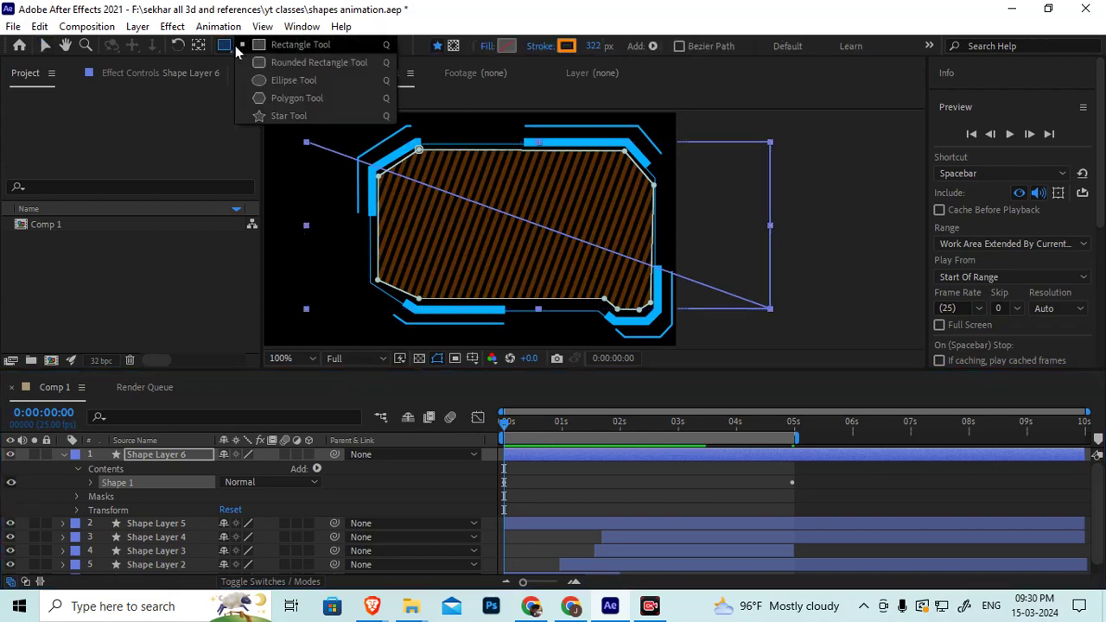
pyautogui.click(277, 82)
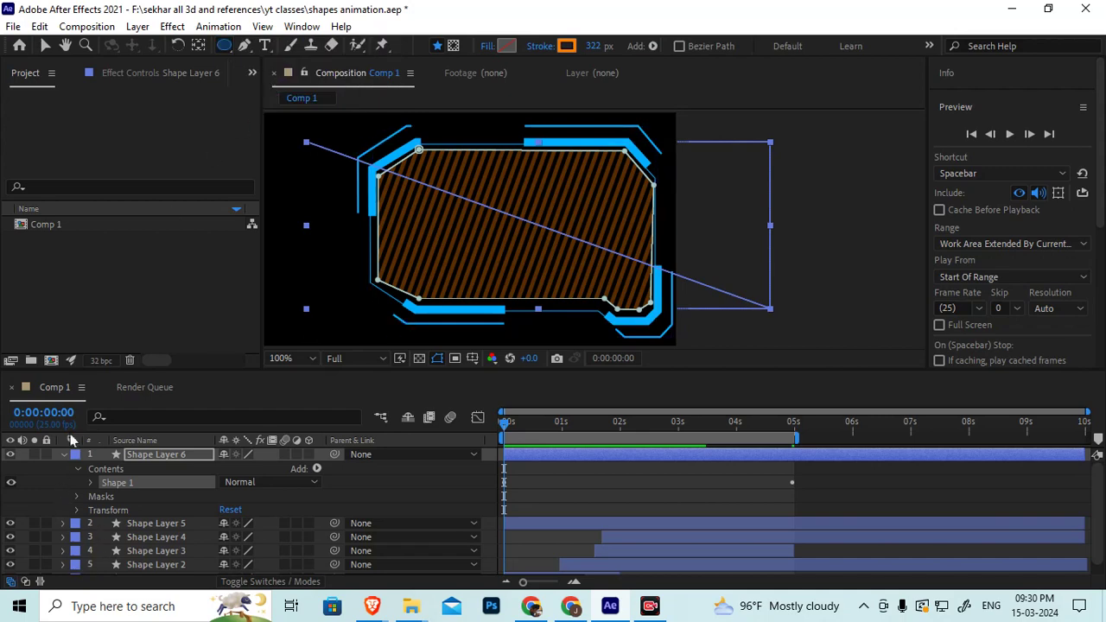
pyautogui.click(453, 45)
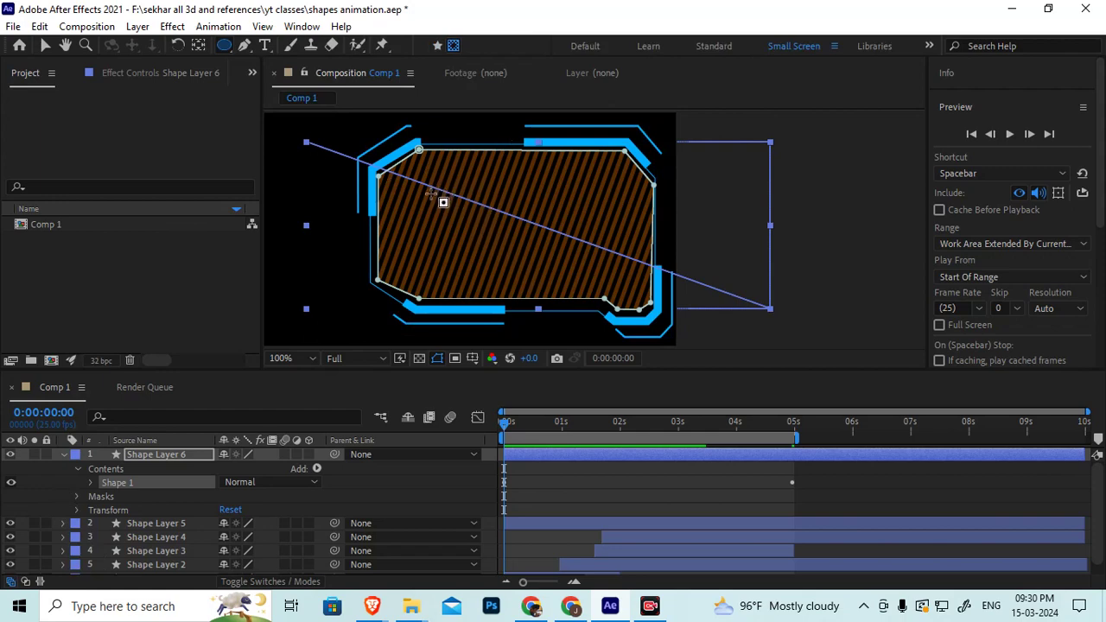
pyautogui.moveTo(434, 196); pyautogui.dragTo(505, 273)
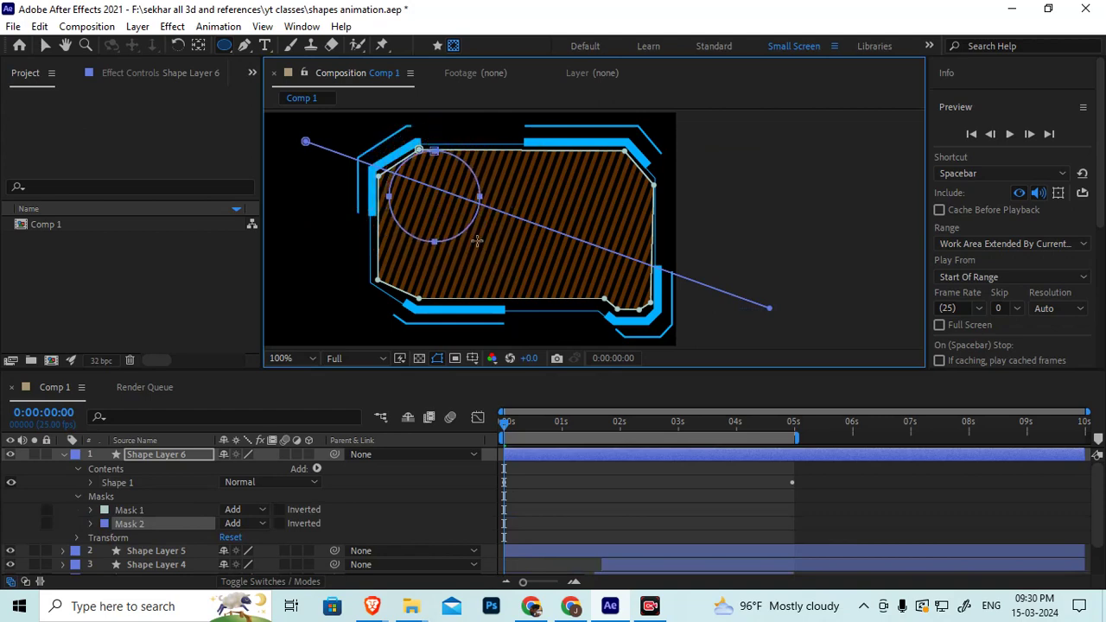
pyautogui.moveTo(508, 275)
pyautogui.mouseDown()
pyautogui.moveTo(480, 244)
pyautogui.moveTo(571, 276)
pyautogui.mouseUp()
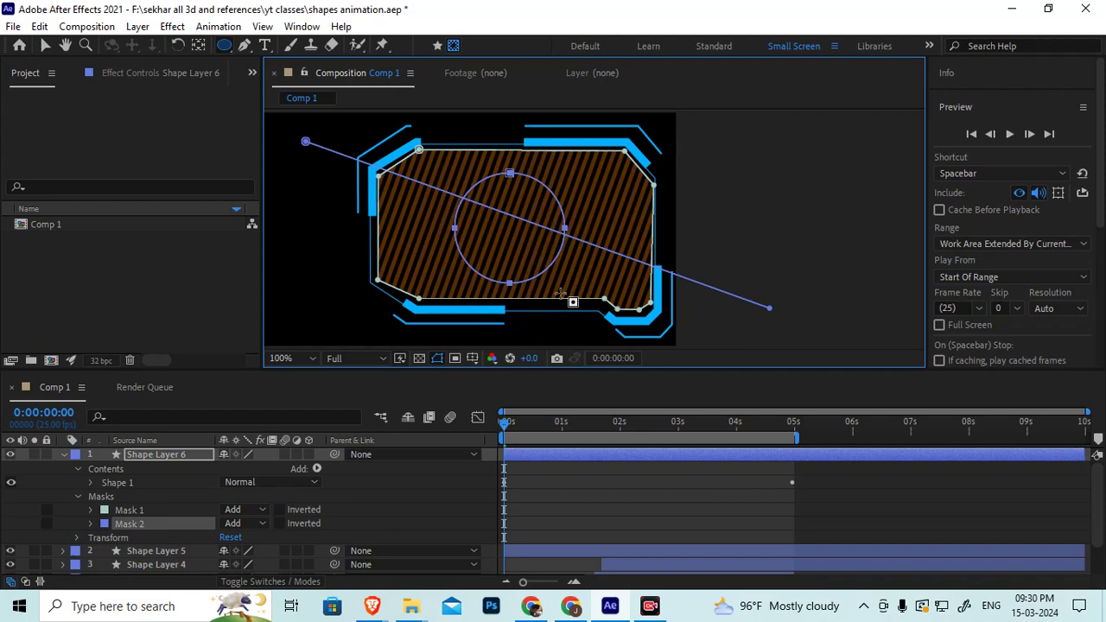
# Set Mask 2 to Subtract and fold up Shape Layer 6's properties
pyautogui.click(235, 524)
pyautogui.click(257, 435)
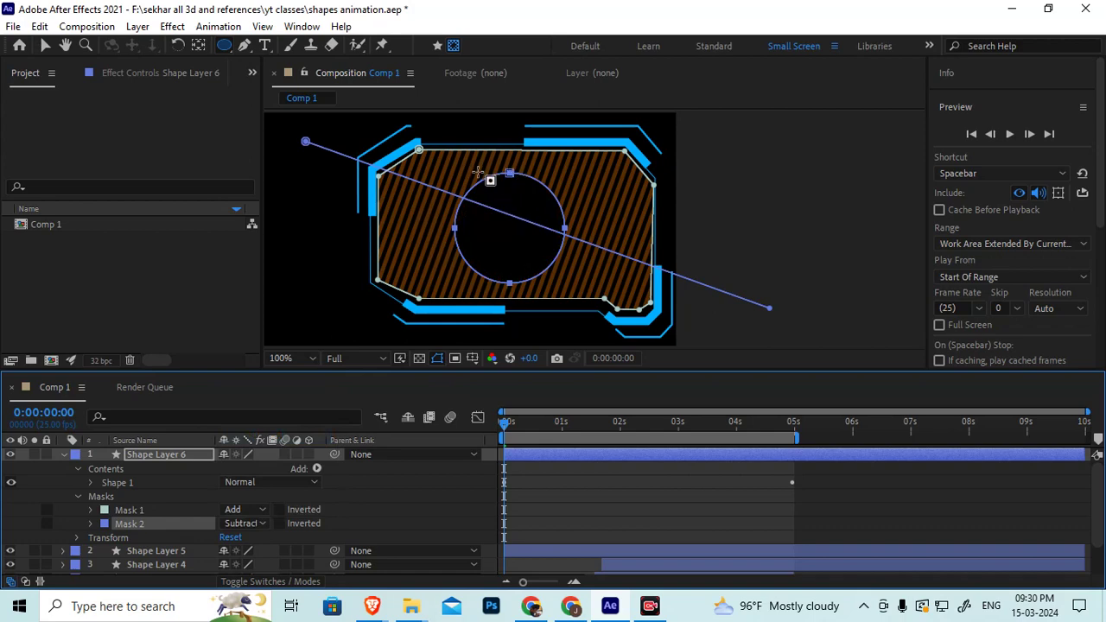
pyautogui.click(77, 496)
pyautogui.click(78, 469)
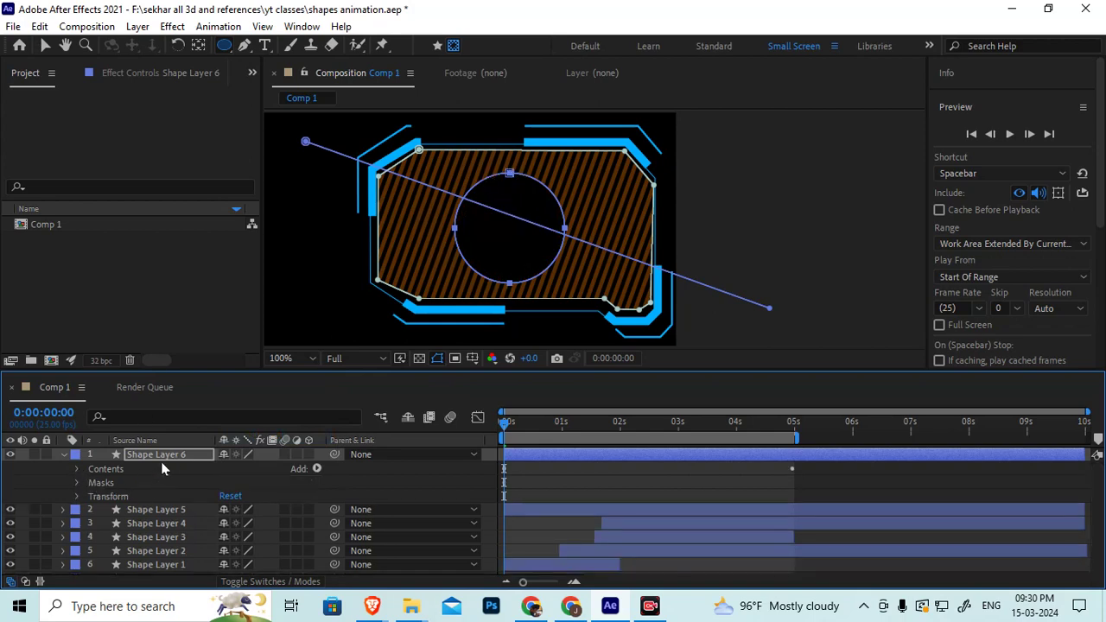
pyautogui.click(63, 455)
pyautogui.click(122, 555)
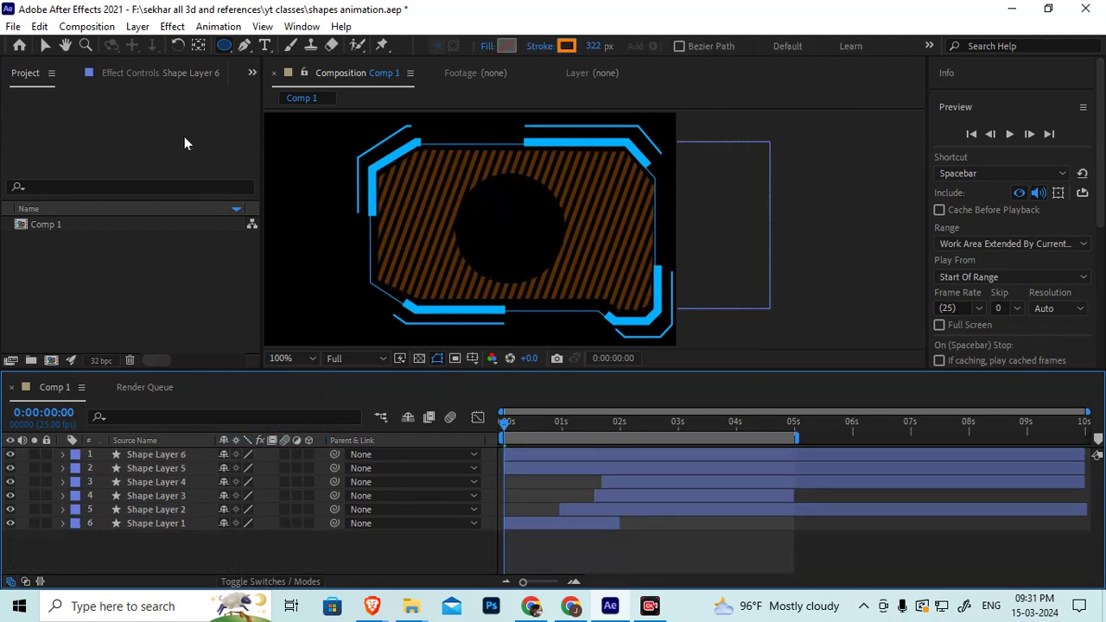
# Set the shape stroke colour to white and draw an ellipse around the central hole
pyautogui.click(566, 48)
pyautogui.moveTo(87, 295); pyautogui.dragTo(3, 160)
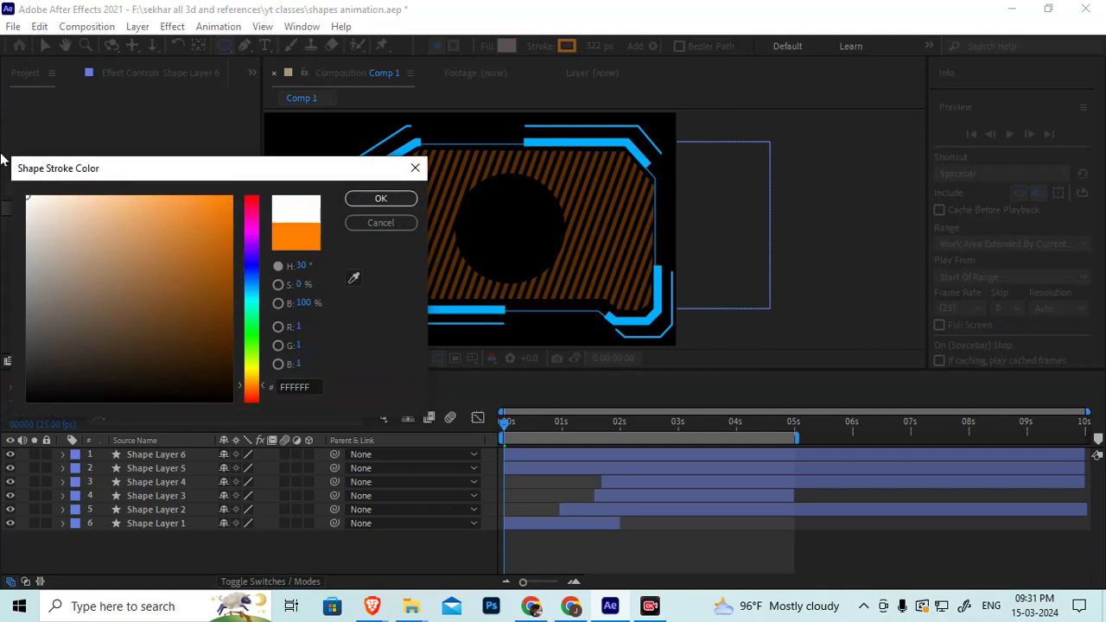
pyautogui.click(381, 199)
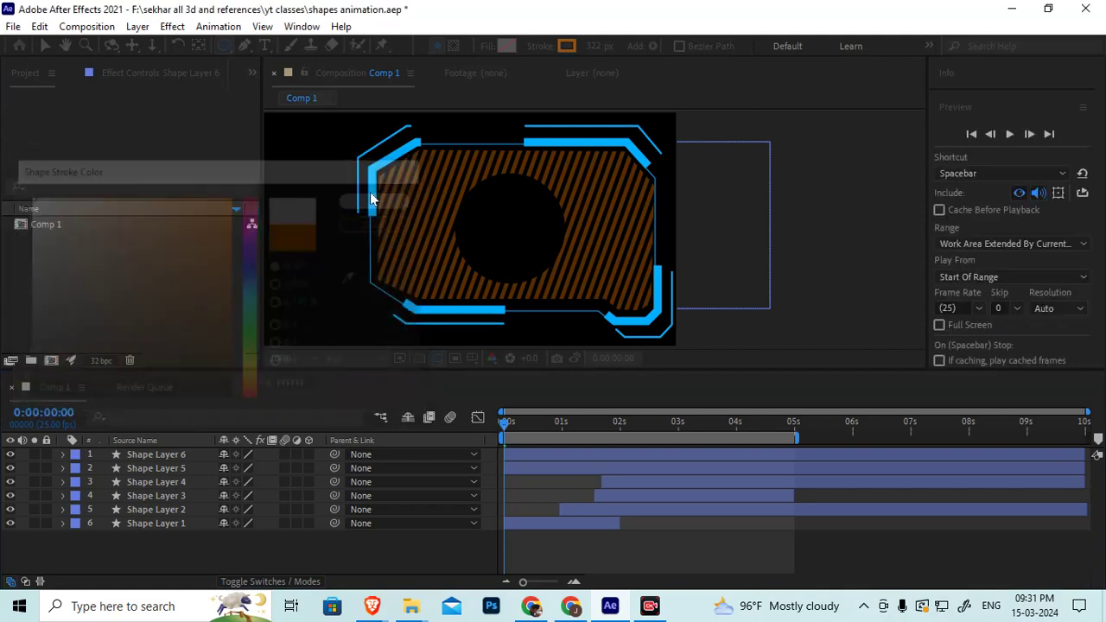
pyautogui.click(224, 46)
pyautogui.scroll(2, 515, 242)
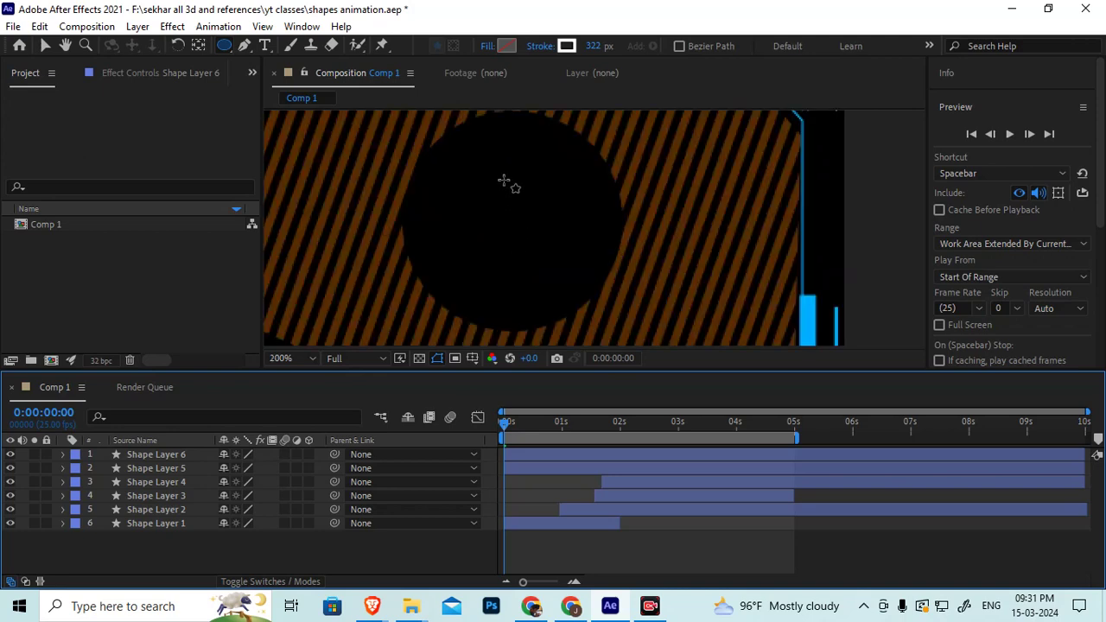
pyautogui.moveTo(453, 154)
pyautogui.mouseDown()
pyautogui.moveTo(536, 257)
pyautogui.moveTo(585, 349)
pyautogui.mouseUp()
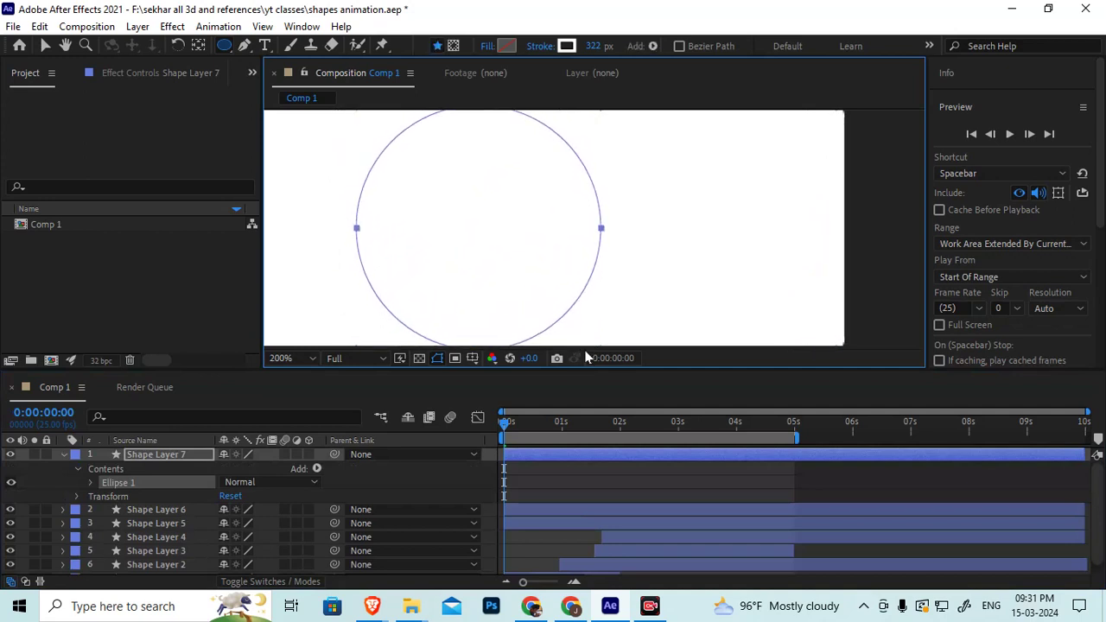
# Set the ring's stroke width to 15 px and compare Shape Layer 7 with and without the ring
pyautogui.click(599, 49)
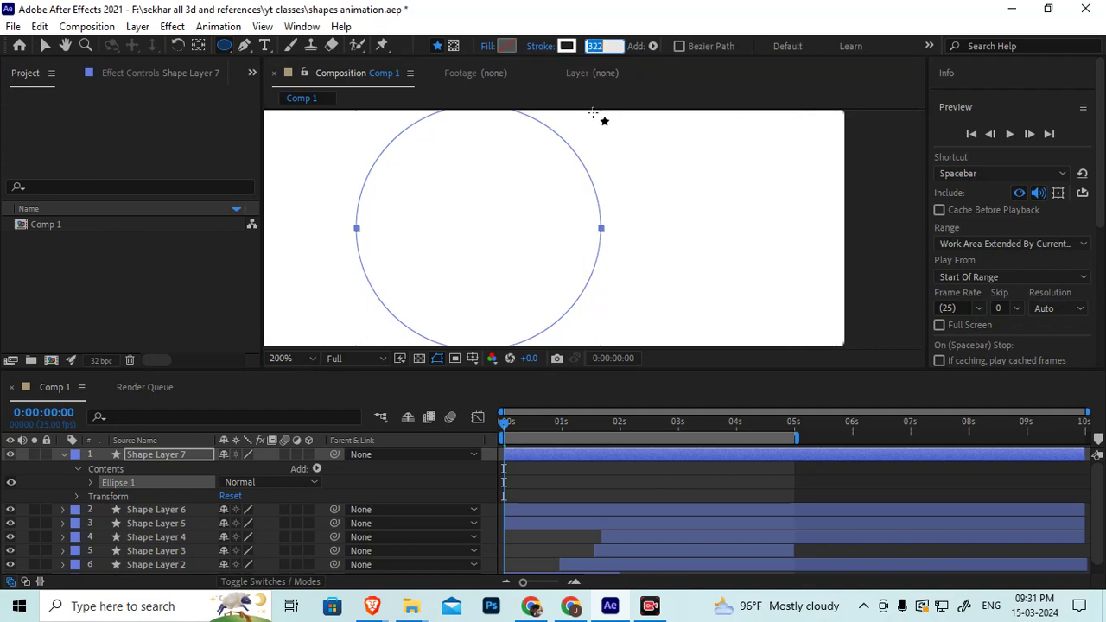
pyautogui.write('20')
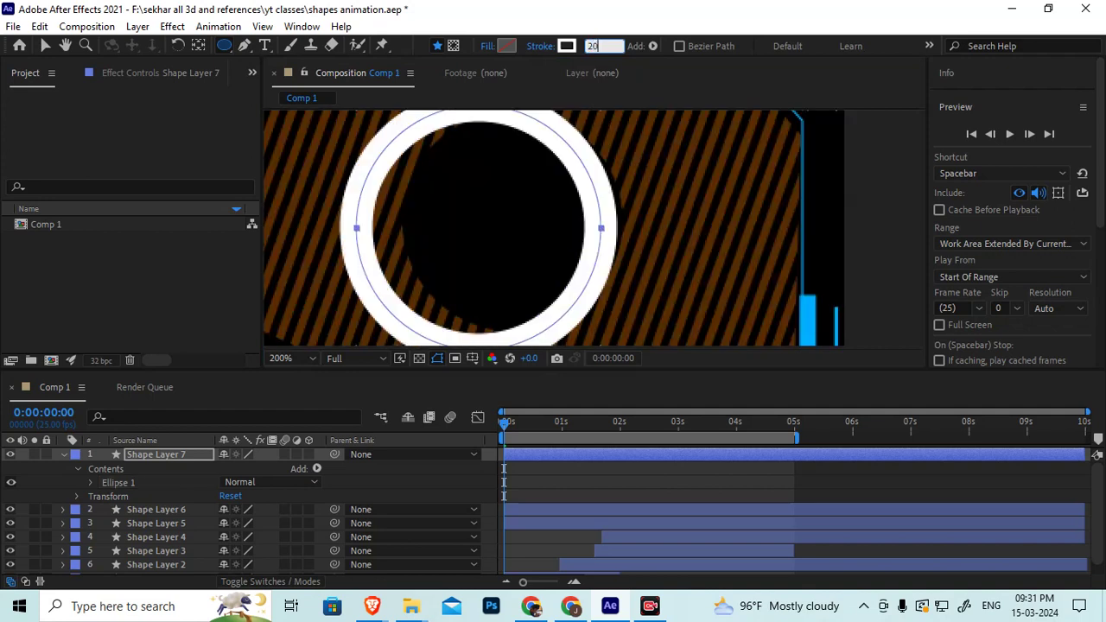
pyautogui.press('Return')
pyautogui.click(592, 45)
pyautogui.write('5')
pyautogui.press('Return')
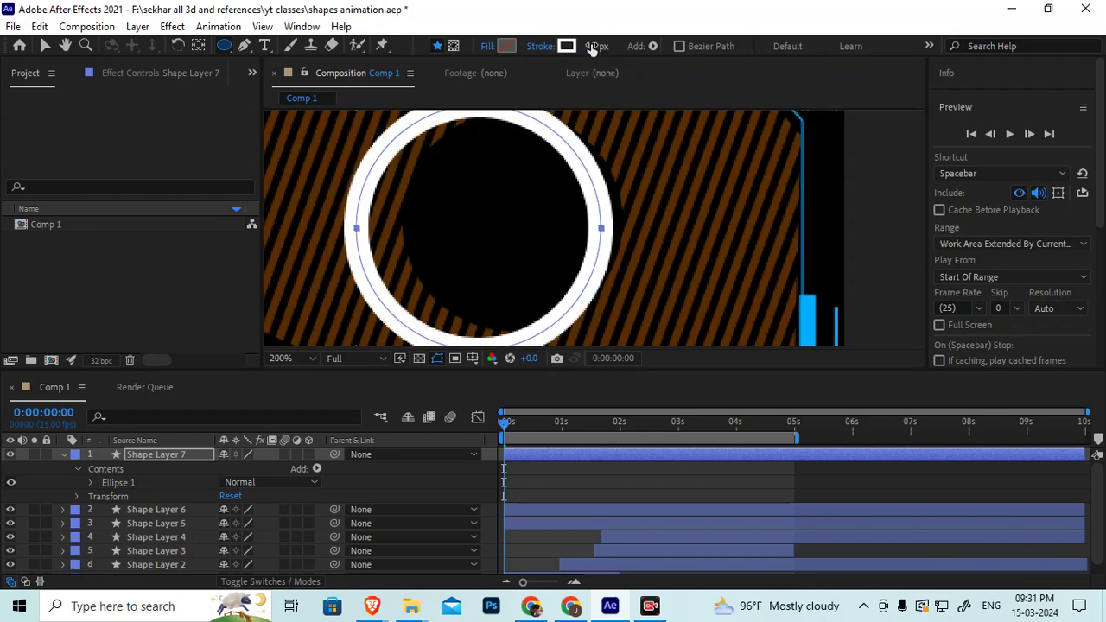
pyautogui.click(139, 455)
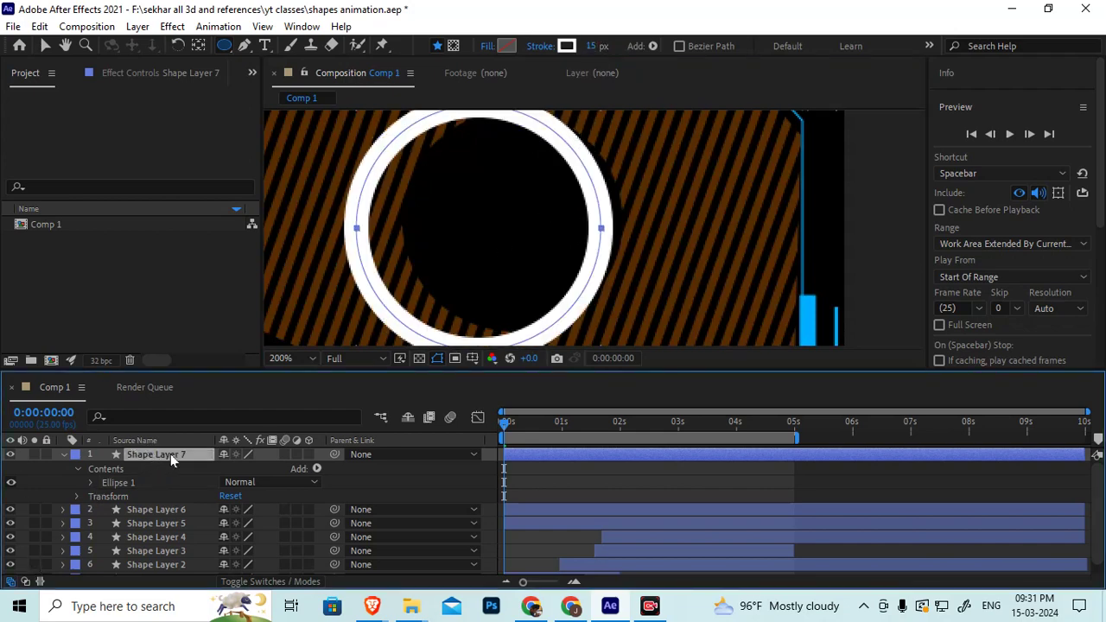
pyautogui.scroll(-2, 509, 259)
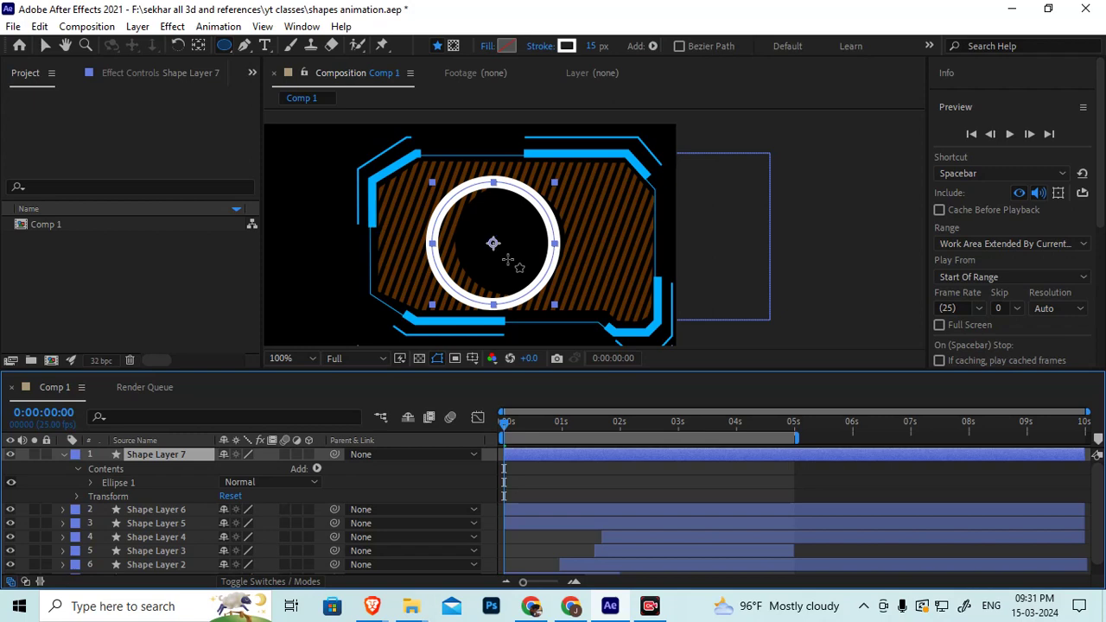
pyautogui.hotkey('ctrl', 'z')
pyautogui.hotkey('ctrl', 'shift', 'z')
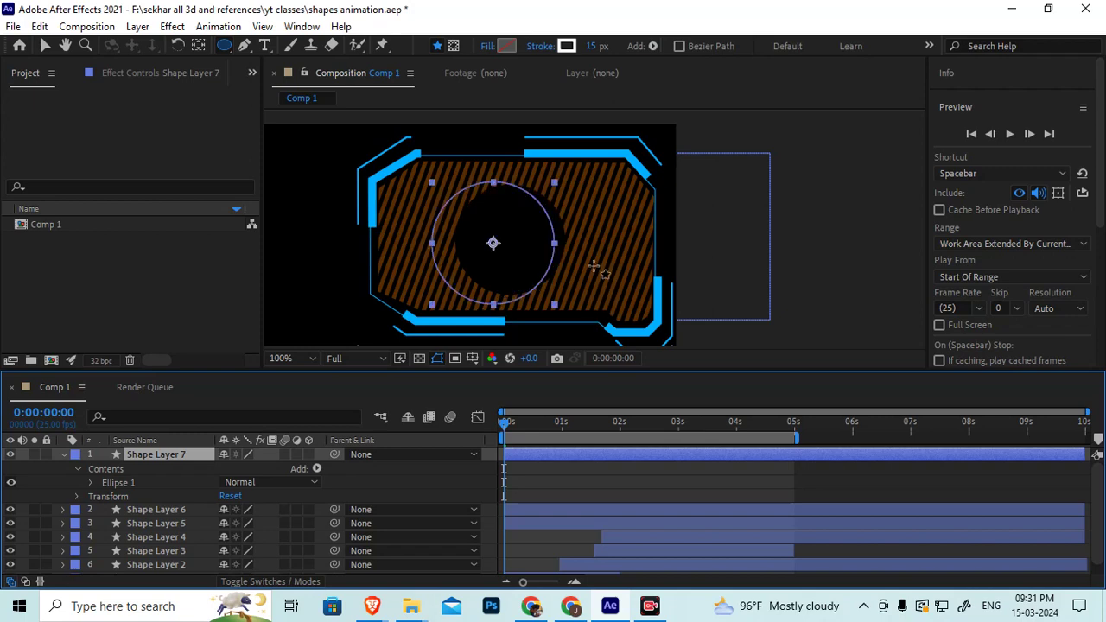
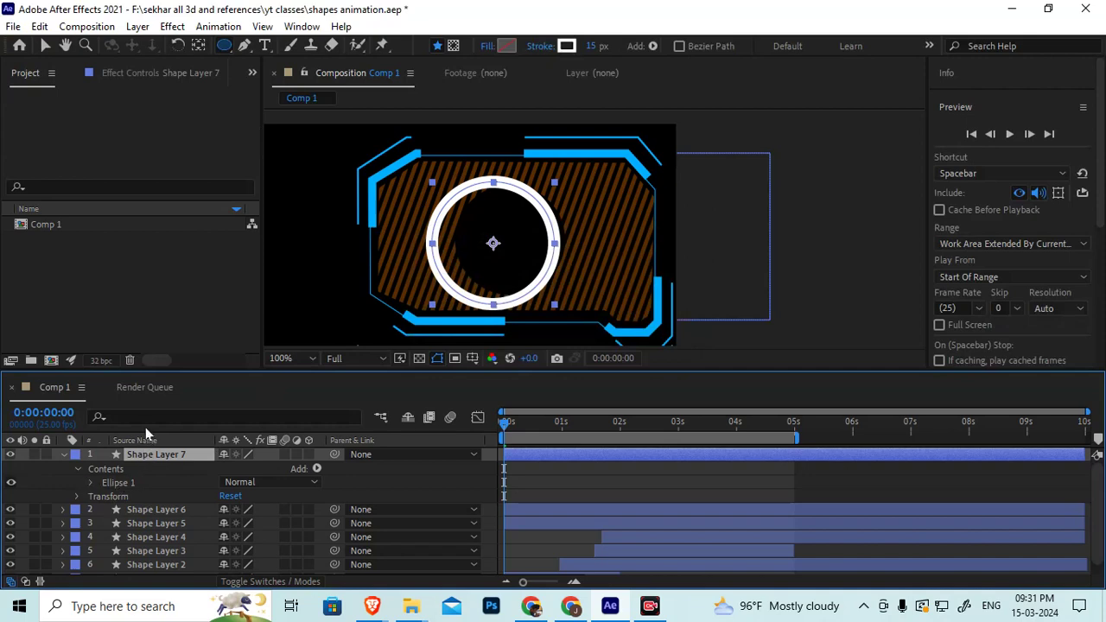
# Twirl open Shape Layer 7's Contents and Ellipse 1 down to Transform: Ellipse 1
pyautogui.press('s')
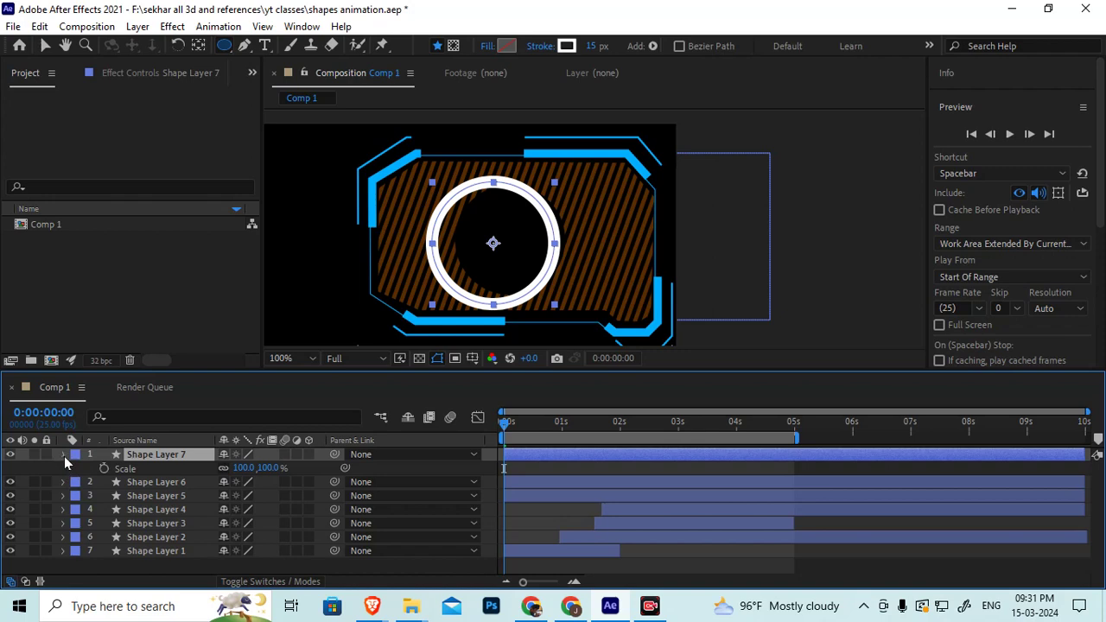
pyautogui.click(63, 455)
pyautogui.click(64, 455)
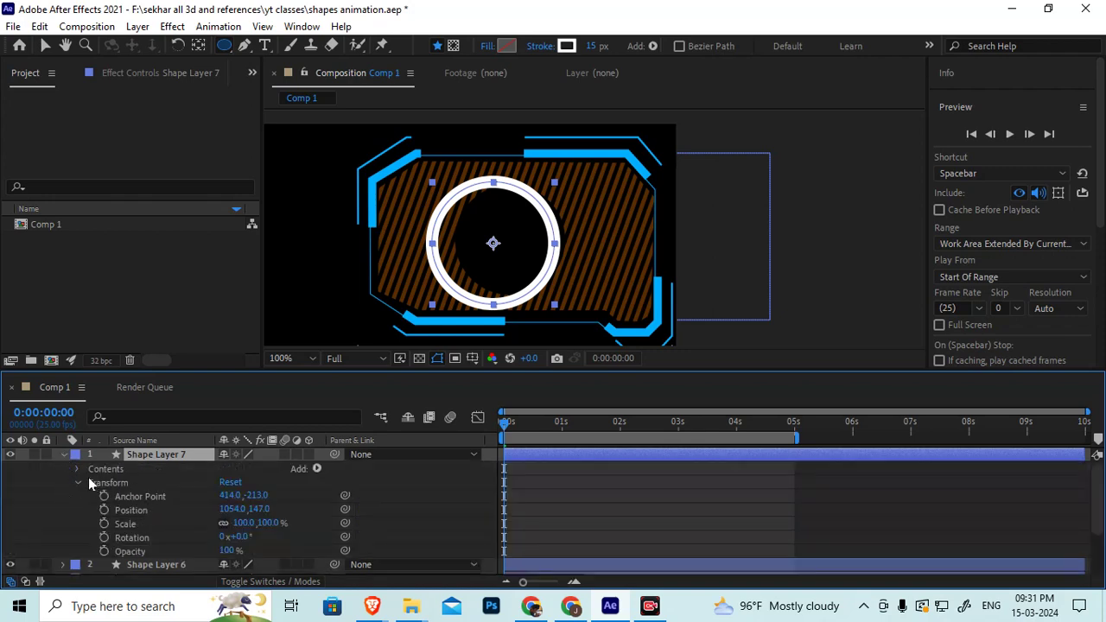
pyautogui.click(78, 470)
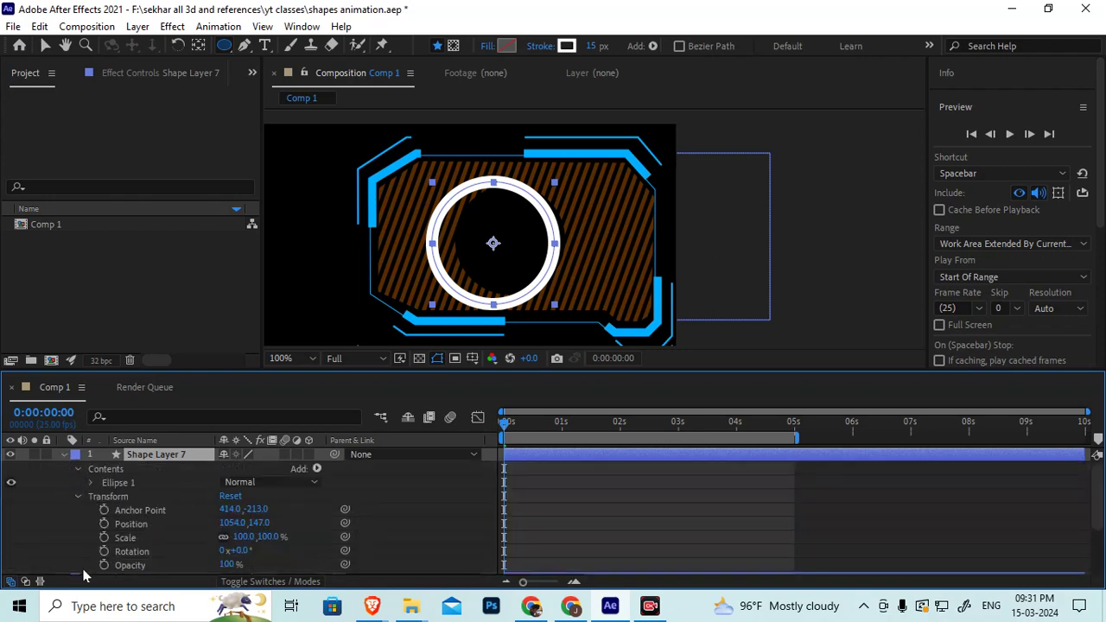
pyautogui.click(92, 483)
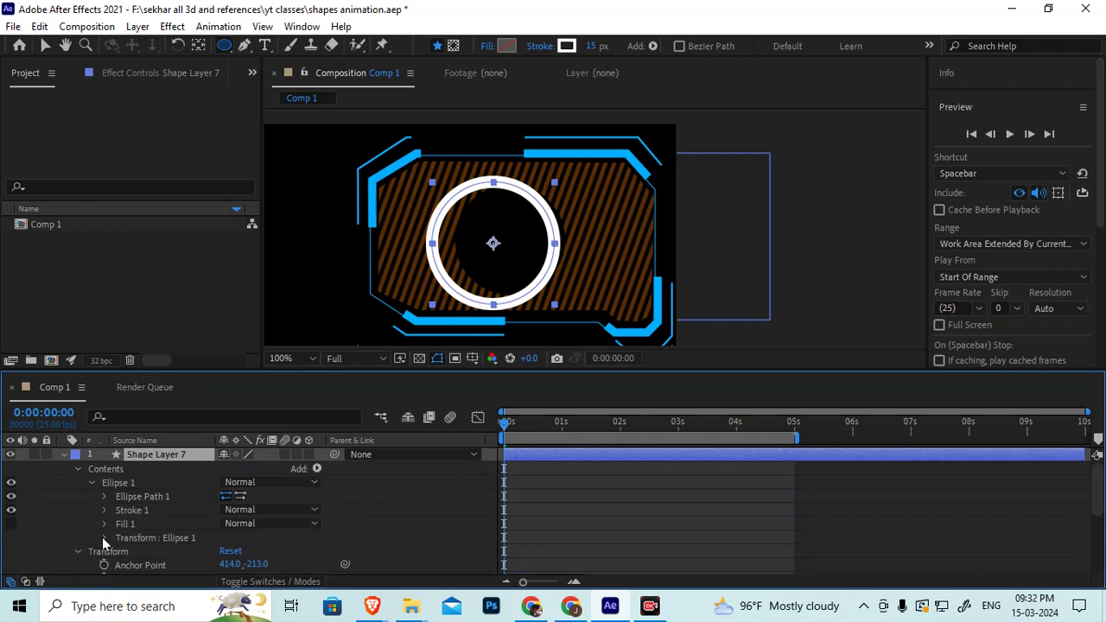
pyautogui.click(103, 538)
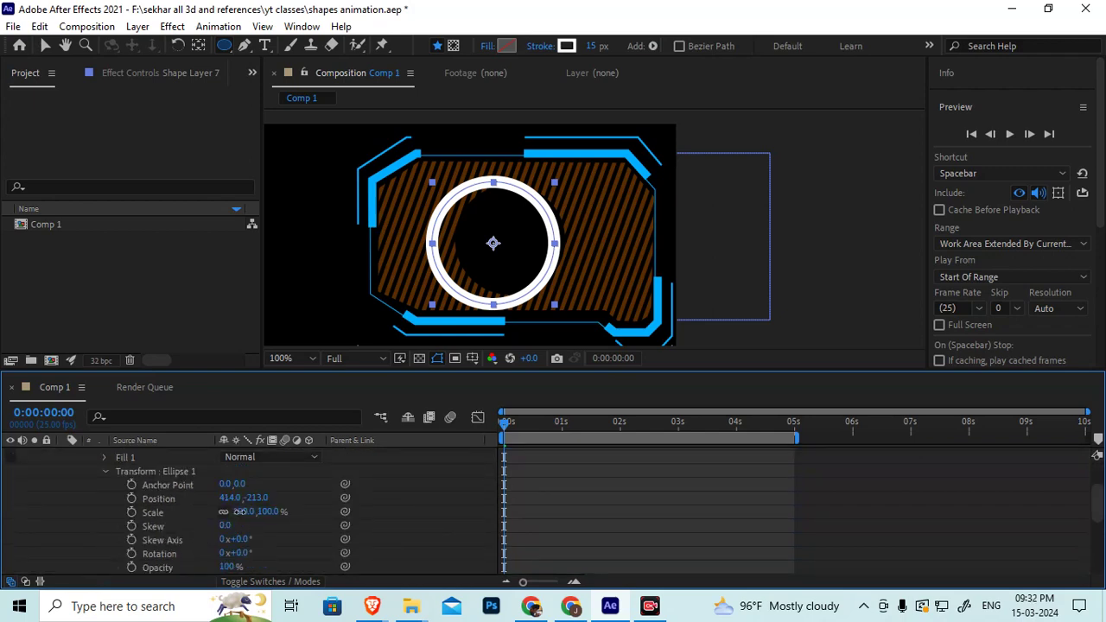
# Scale the ring's Ellipse 1 to 68% and drag it left to position 370,-201
pyautogui.moveTo(246, 514); pyautogui.dragTo(224, 514)
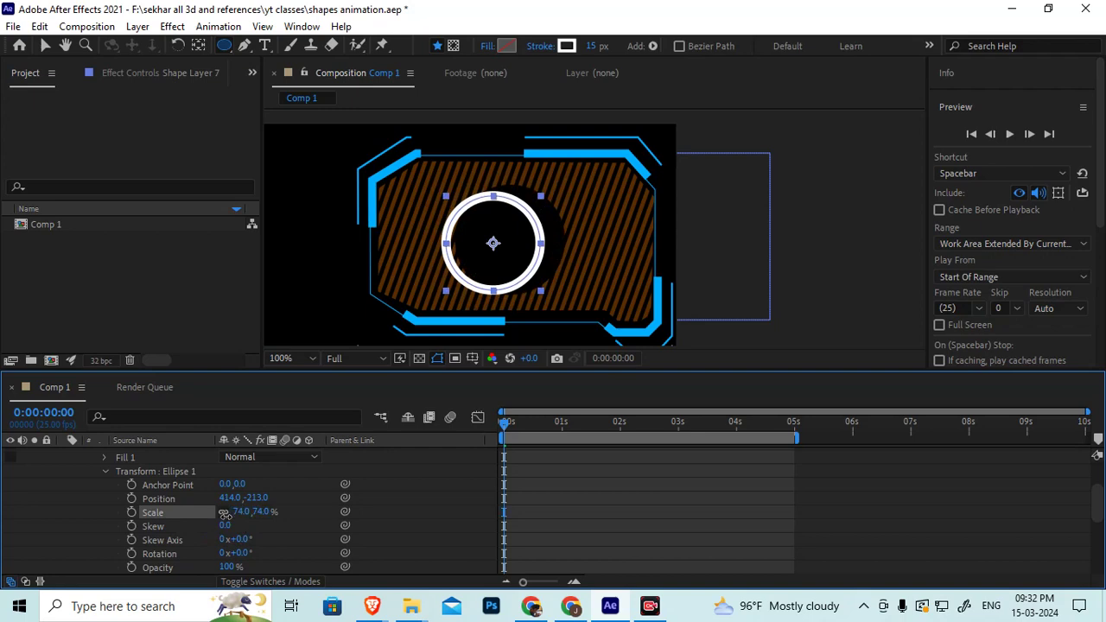
pyautogui.moveTo(224, 514); pyautogui.dragTo(219, 513)
pyautogui.press('v')
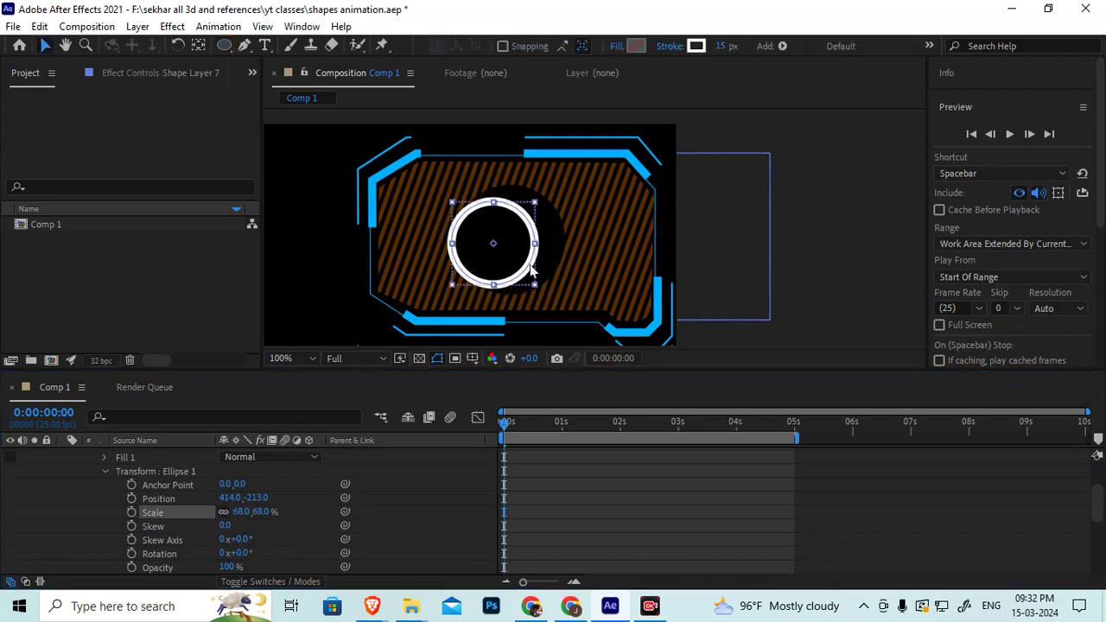
pyautogui.moveTo(530, 271)
pyautogui.mouseDown()
pyautogui.moveTo(548, 269)
pyautogui.moveTo(557, 250)
pyautogui.mouseUp()
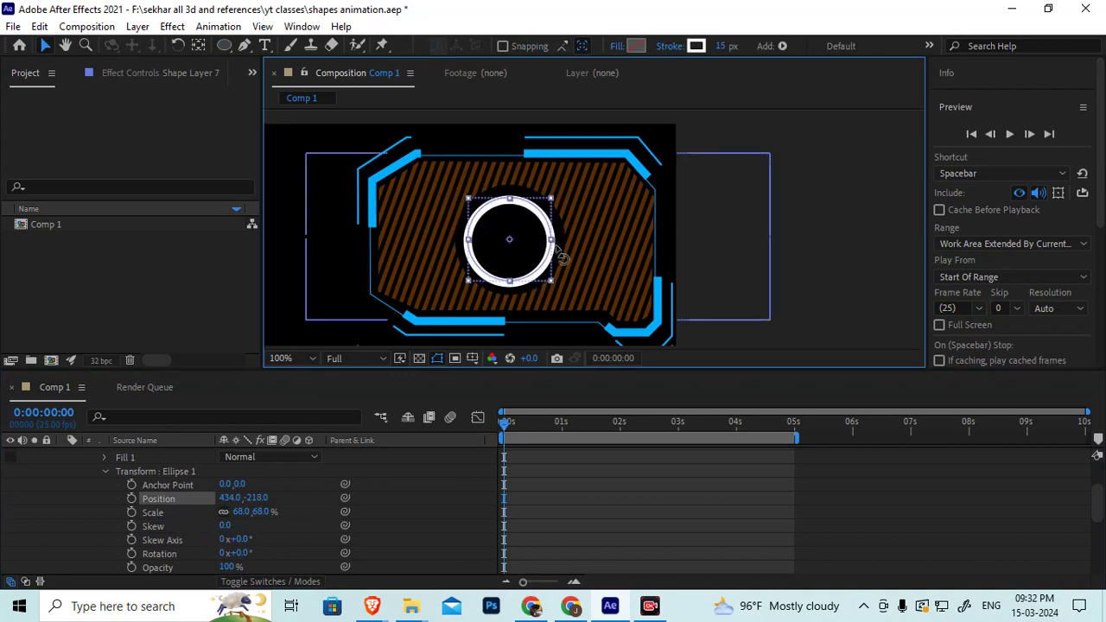
pyautogui.moveTo(509, 207); pyautogui.dragTo(509, 208)
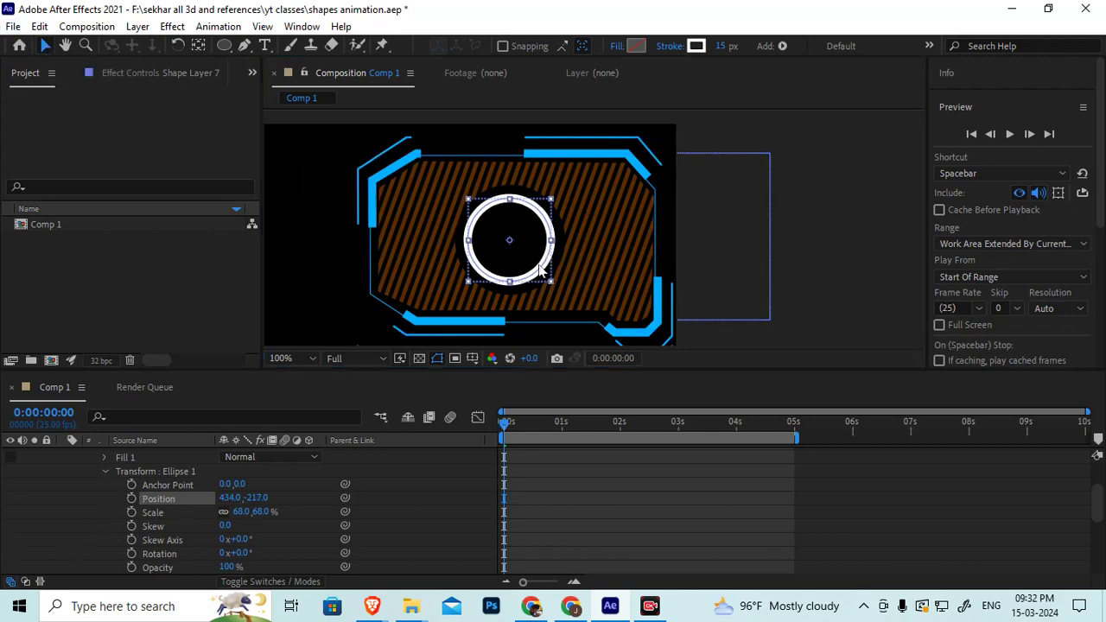
pyautogui.moveTo(537, 270); pyautogui.dragTo(488, 281)
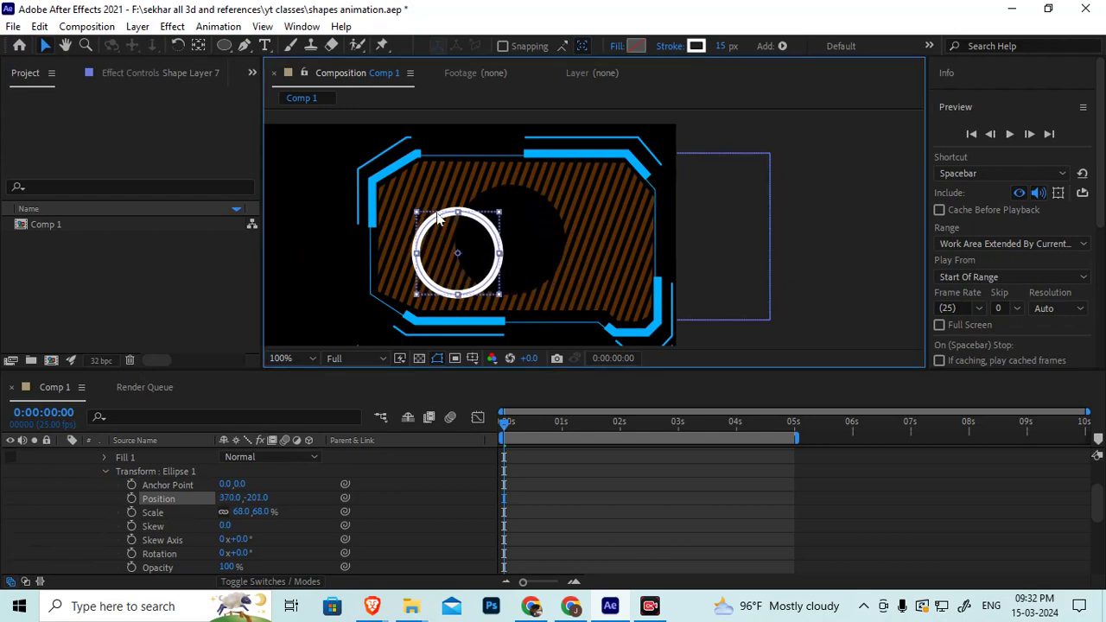
pyautogui.click(79, 517)
pyautogui.click(497, 258)
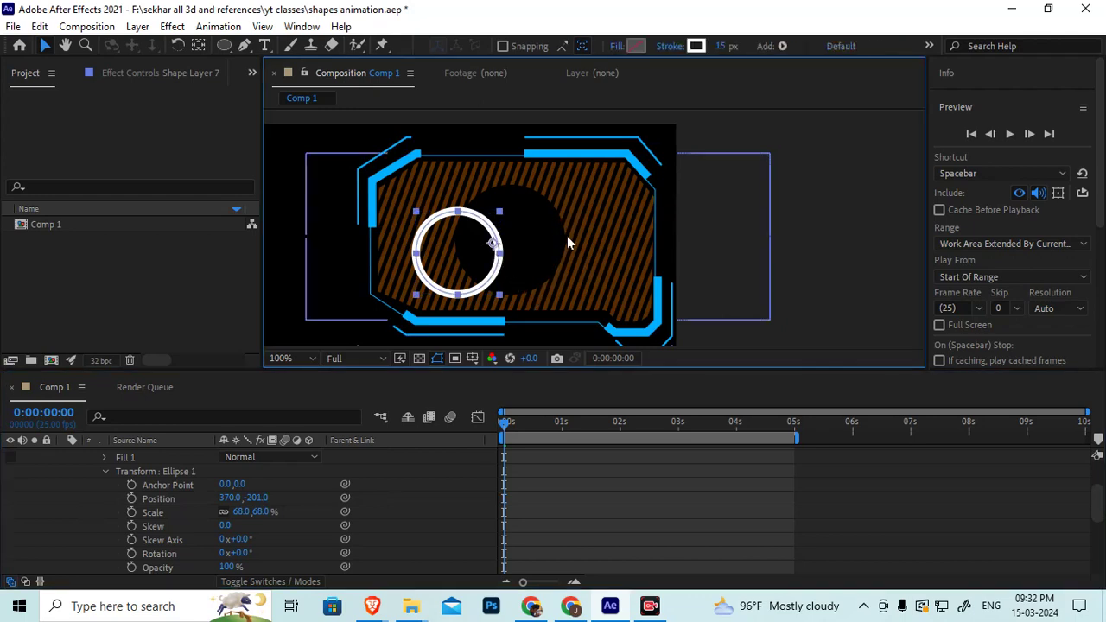
pyautogui.scroll(3, 155, 536)
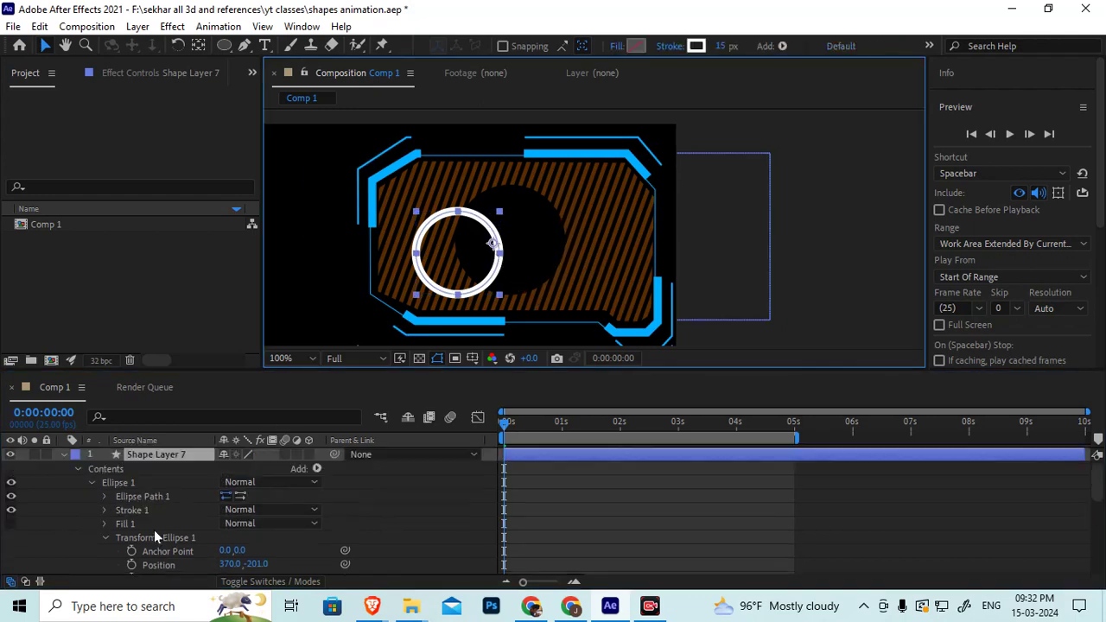
# Centre Shape Layer 7's anchor point on the ring with Ctrl+Alt+Home
pyautogui.click(182, 449)
pyautogui.hotkey('ctrl', 'alt', 'Home')
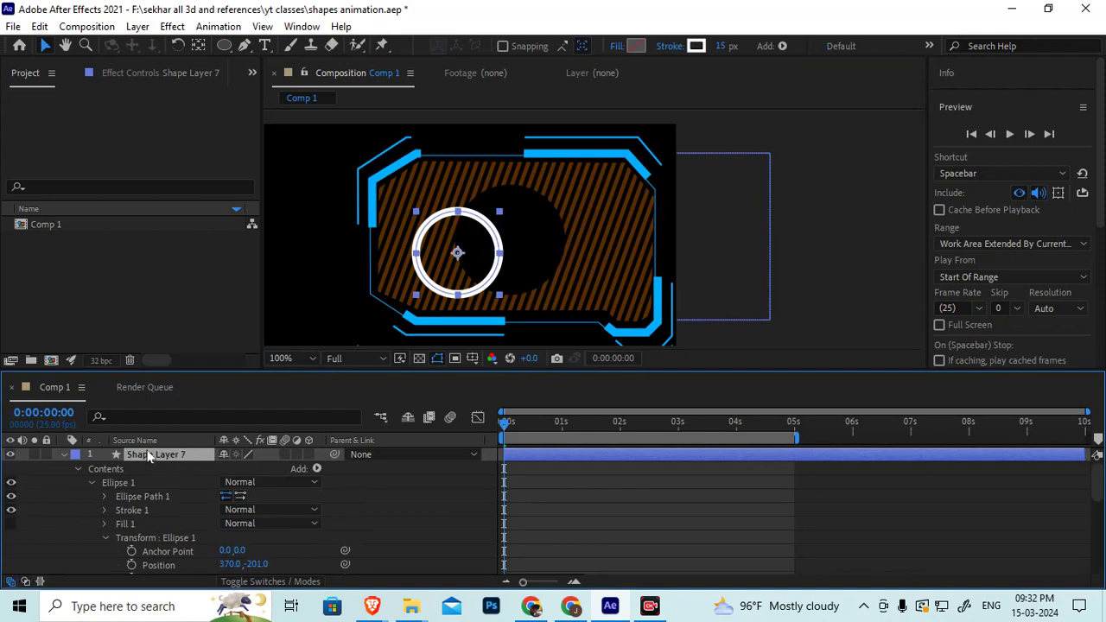
pyautogui.click(406, 167)
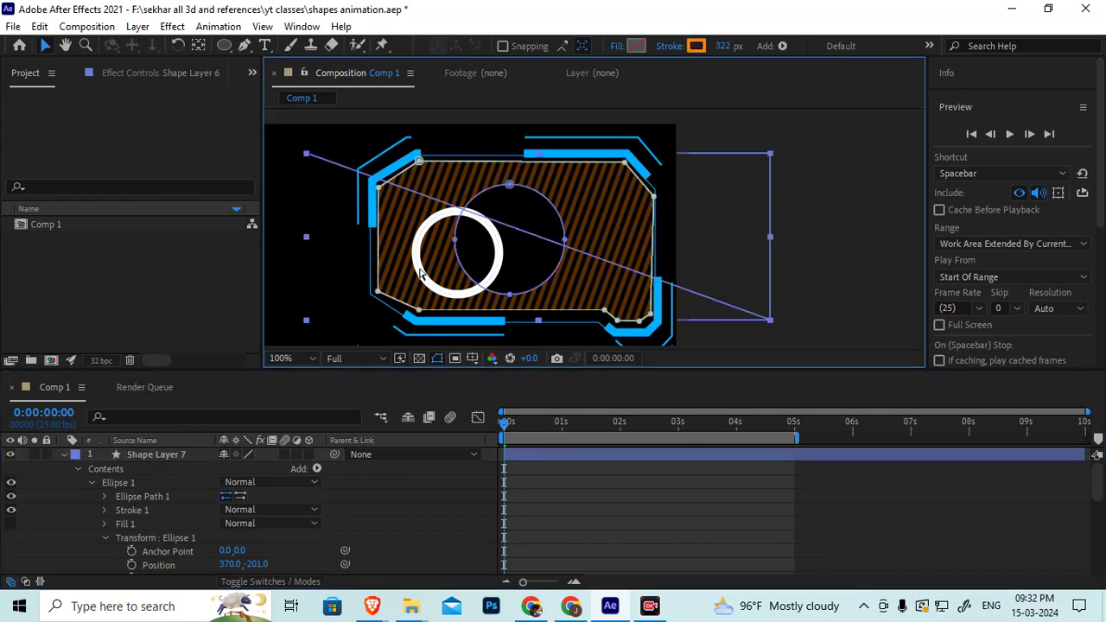
pyautogui.click(180, 460)
pyautogui.click(180, 458)
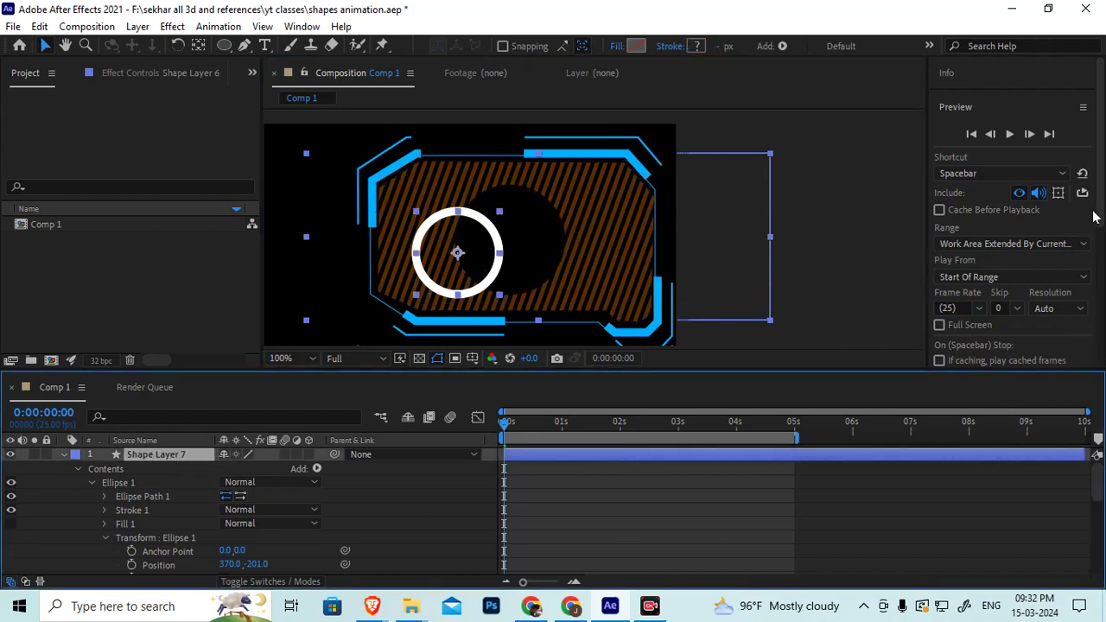
pyautogui.scroll(-5, 1091, 260)
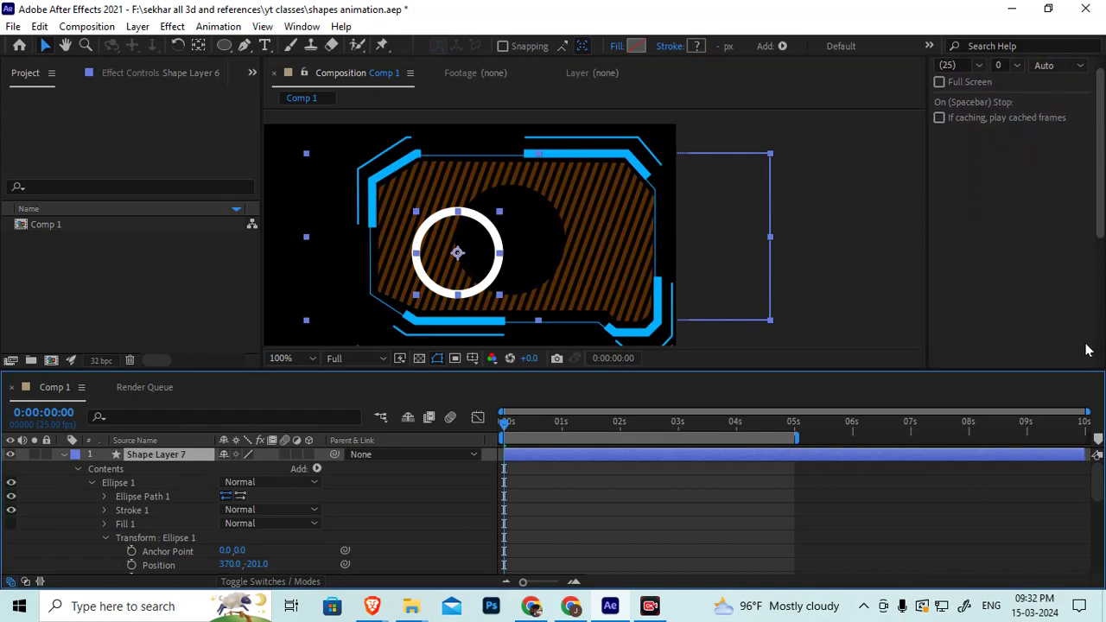
pyautogui.scroll(-2, 1088, 350)
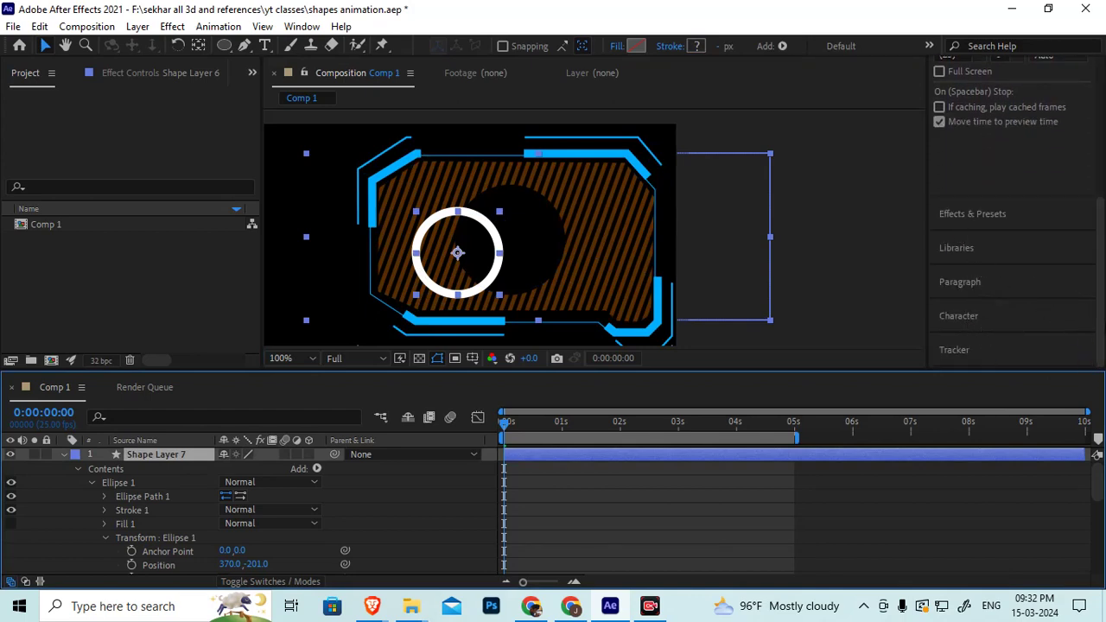
pyautogui.scroll(3, 1099, 285)
pyautogui.scroll(7, 1099, 286)
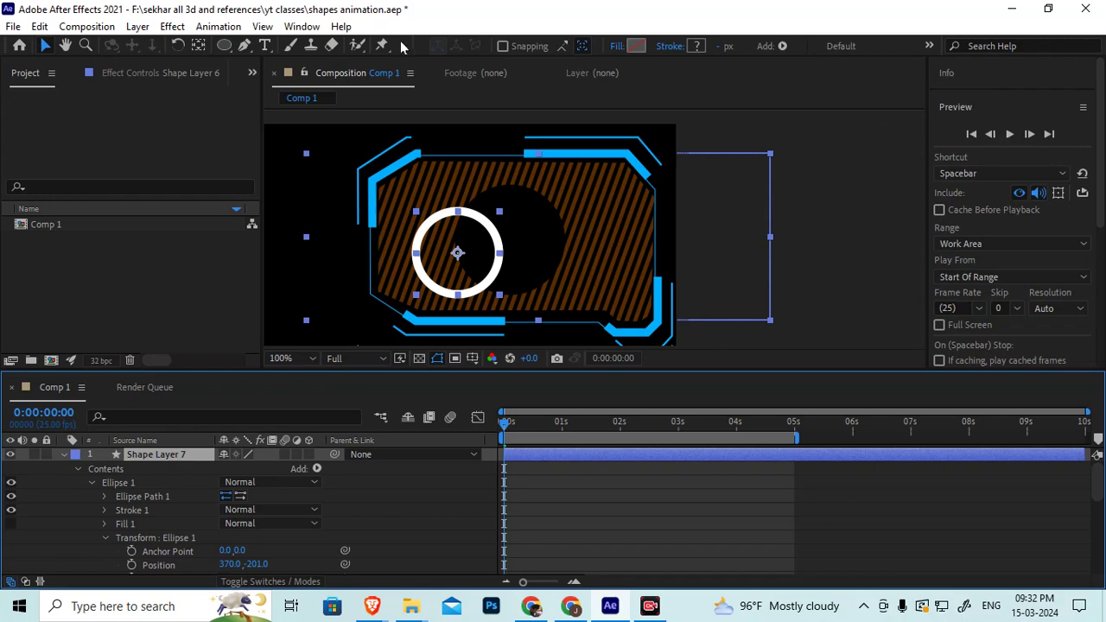
# Show the Align panel from the Window menu
pyautogui.click(302, 26)
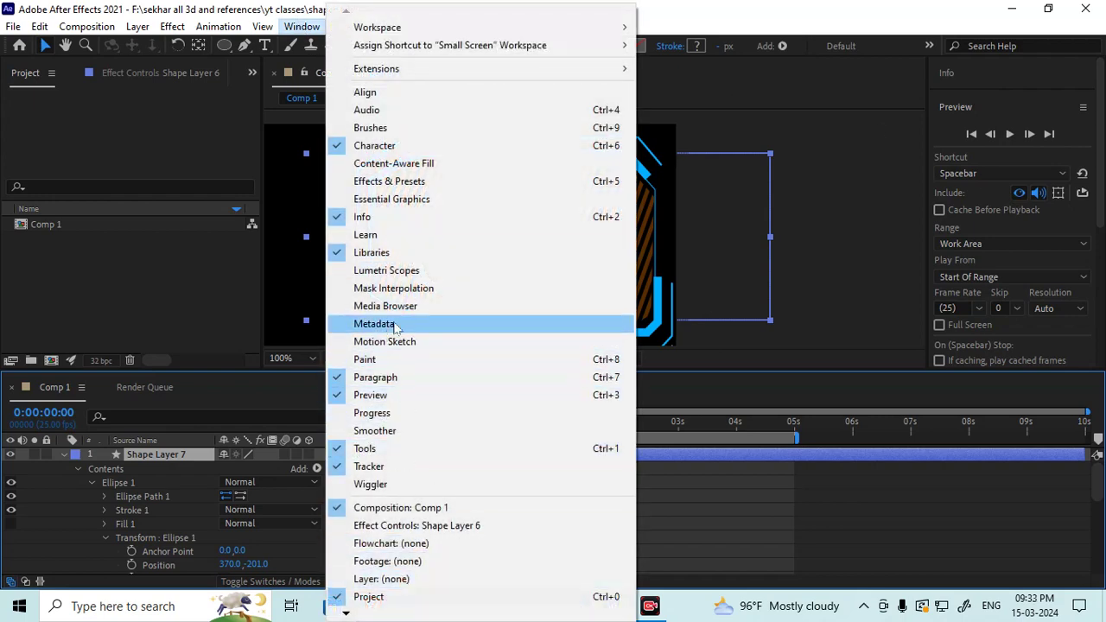
pyautogui.click(364, 92)
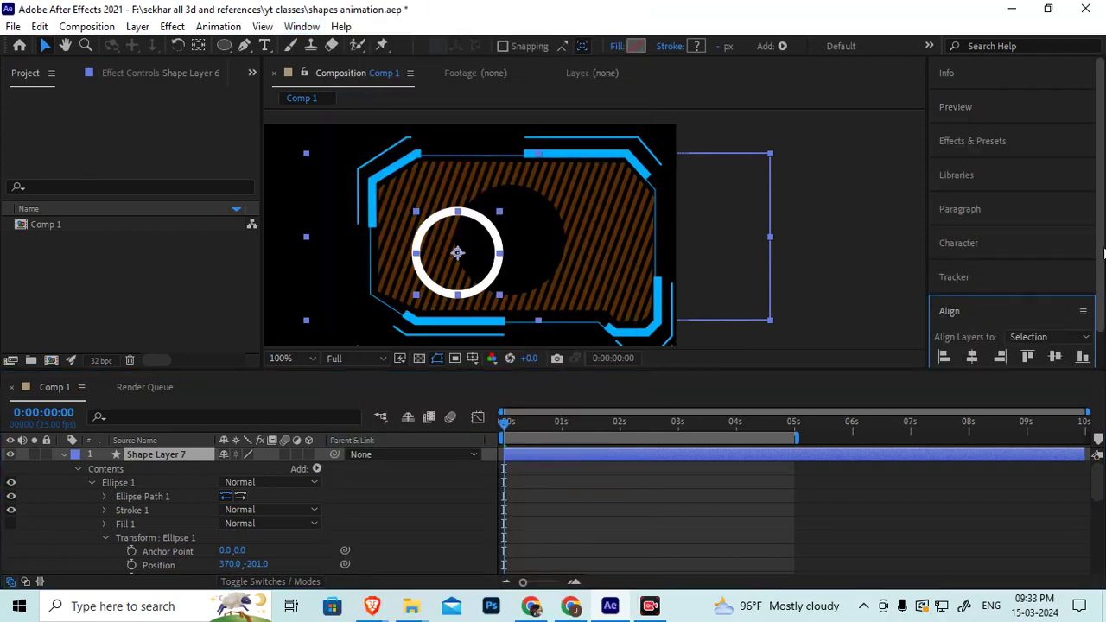
pyautogui.scroll(-1, 1102, 268)
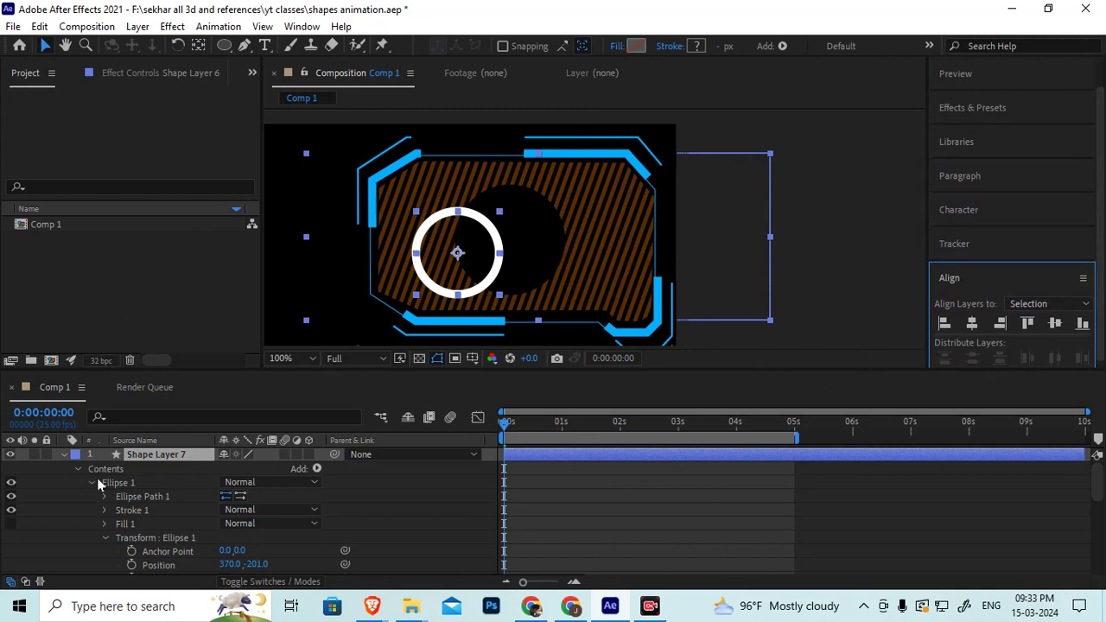
# Try centring the ring horizontally, undo it, and reselect the ring
pyautogui.click(972, 323)
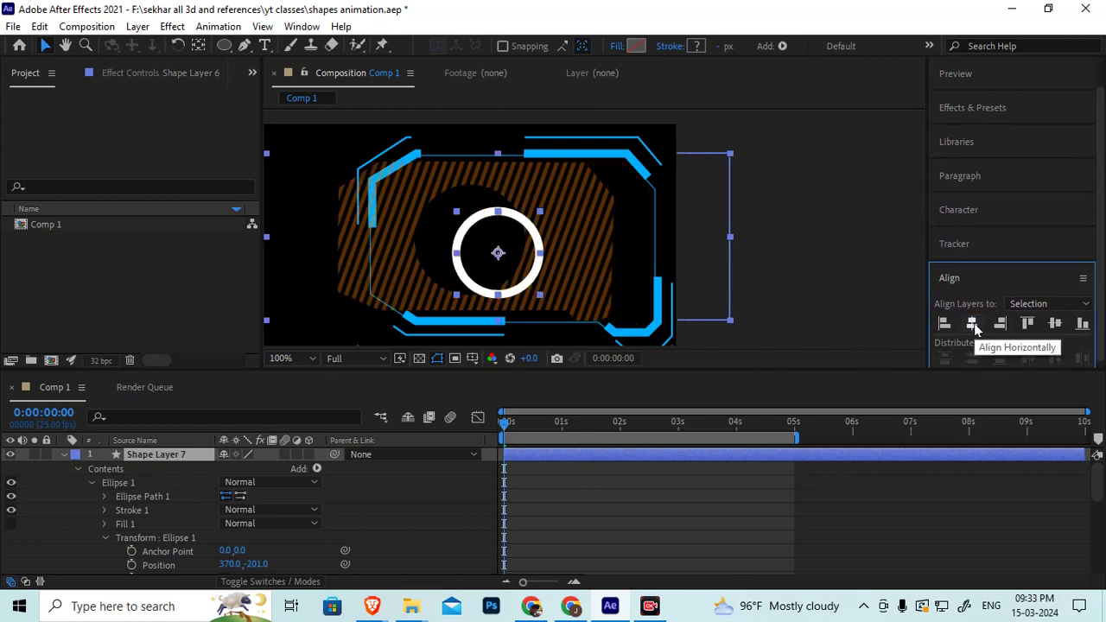
pyautogui.hotkey('ctrl', 'z')
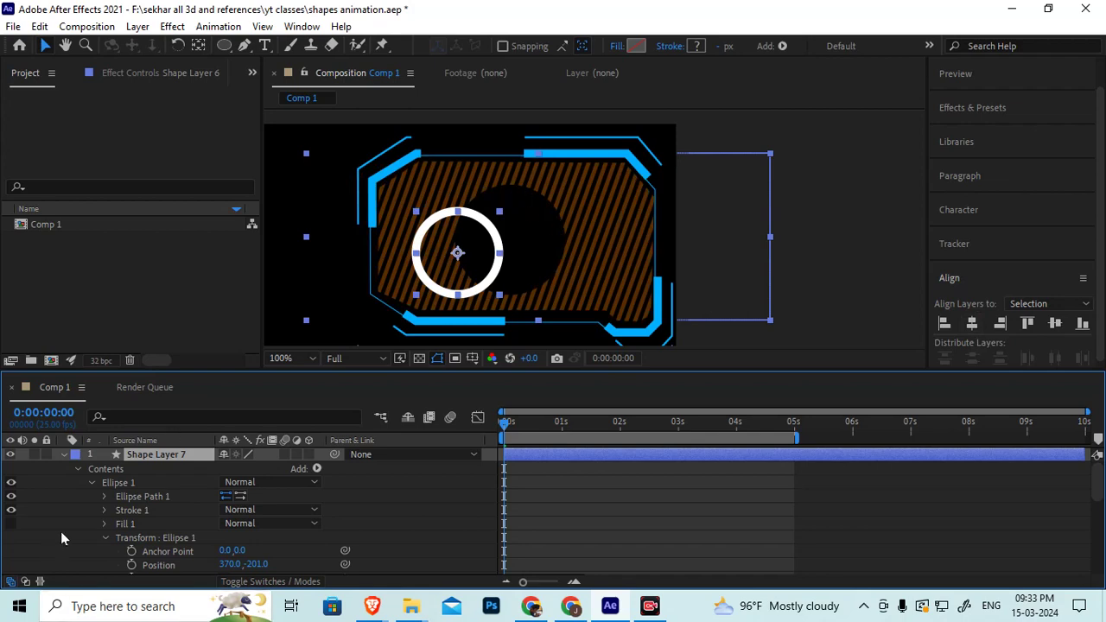
pyautogui.click(815, 244)
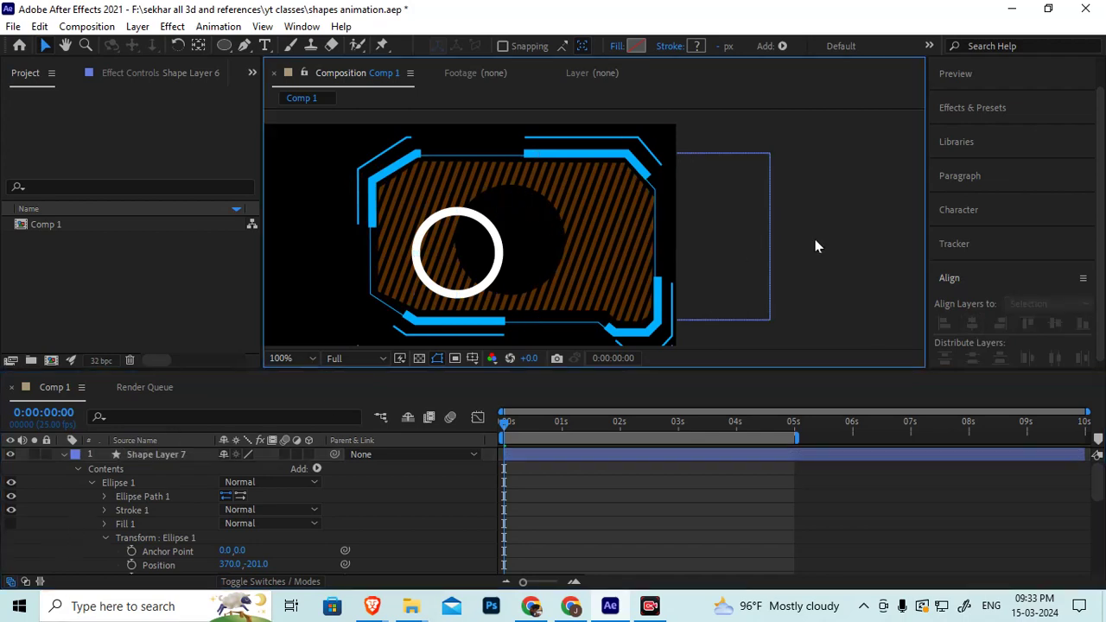
pyautogui.click(501, 250)
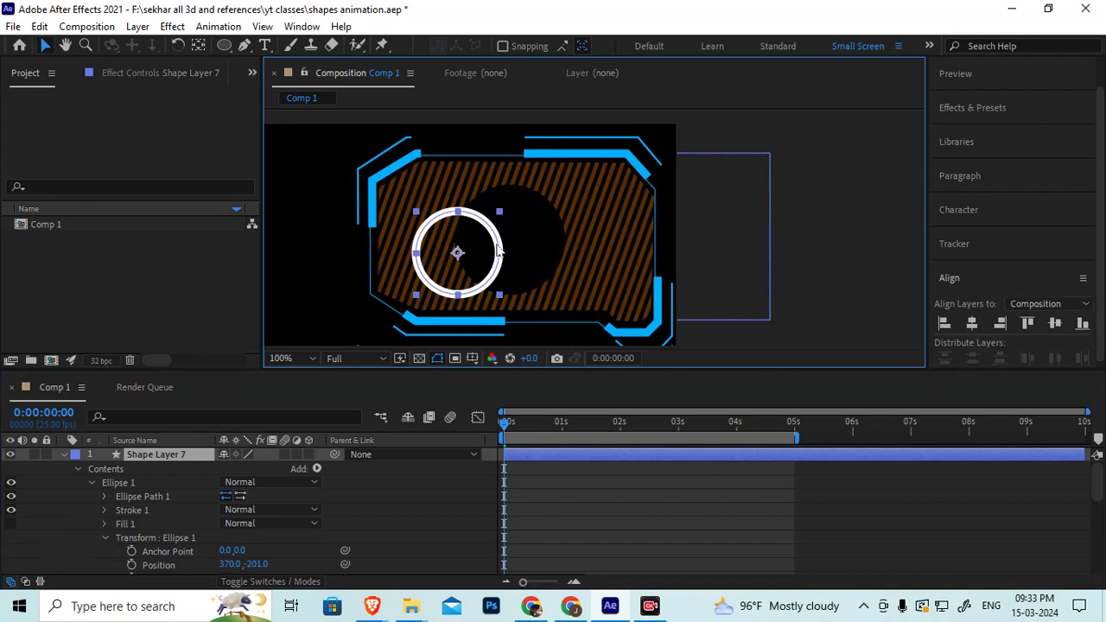
# Try aligning the ring with the blue HUD frame, undo it, and collapse Ellipse 1
pyautogui.keyDown('shift'); pyautogui.click(611, 156); pyautogui.keyUp('shift')
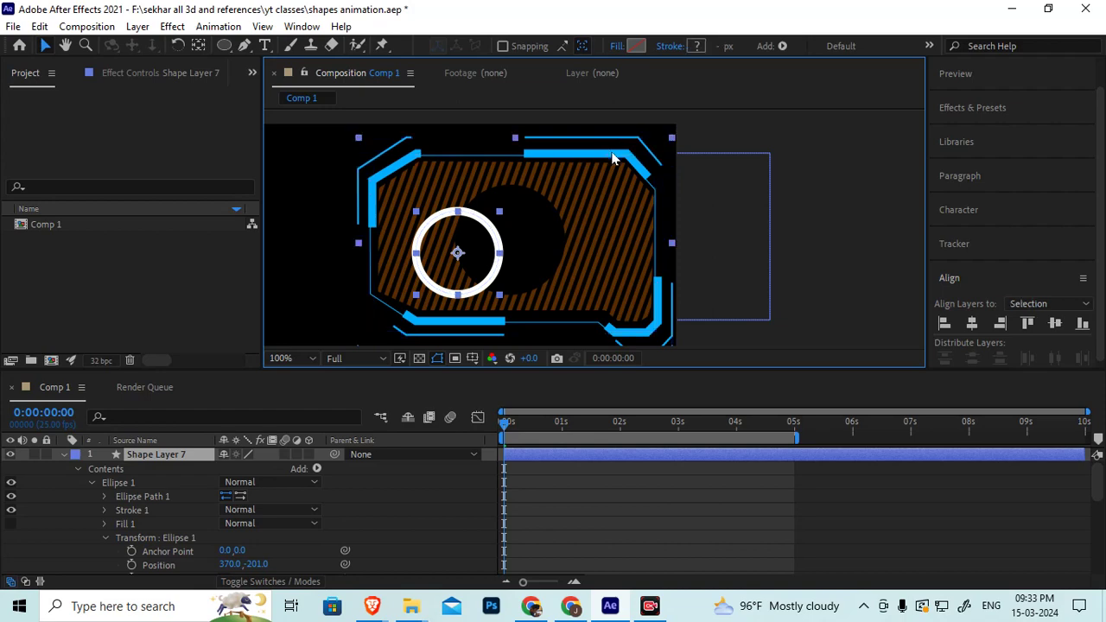
pyautogui.click(1051, 301)
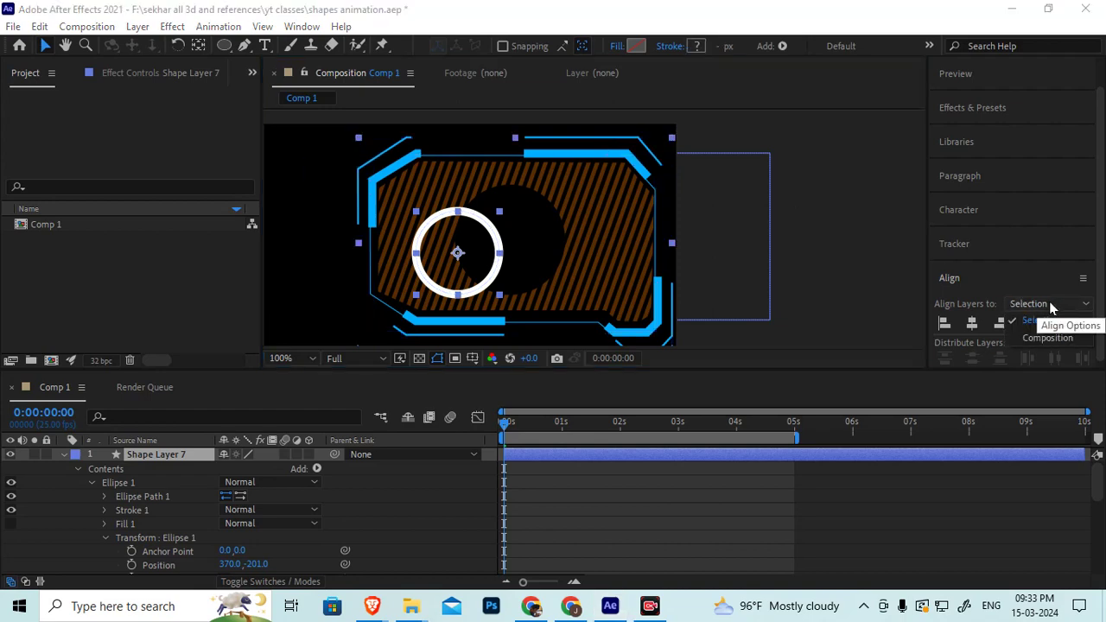
pyautogui.click(1050, 302)
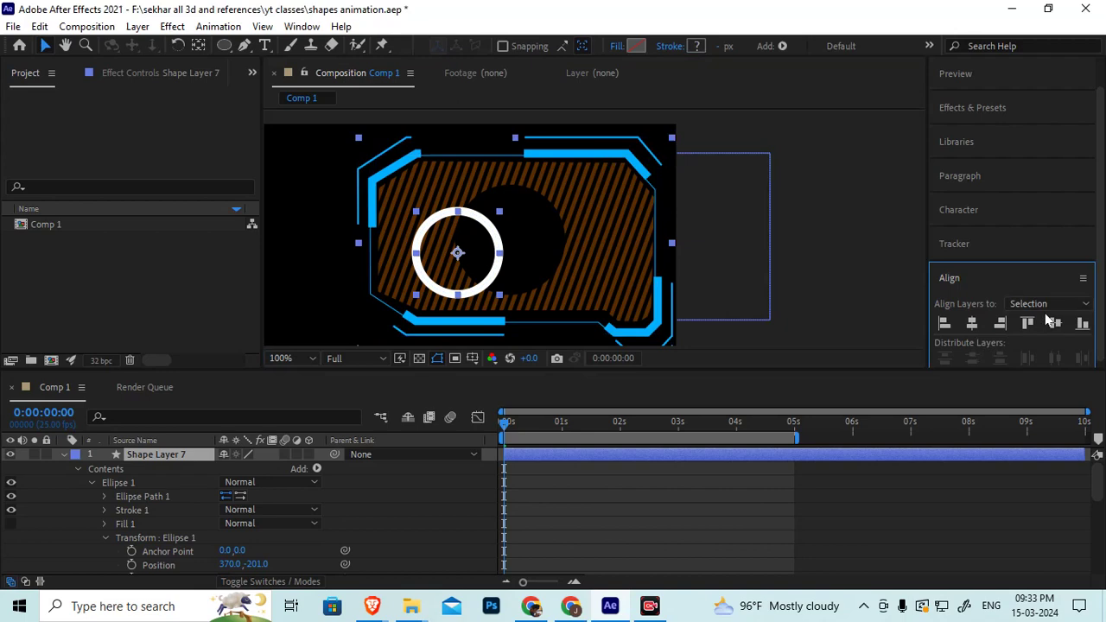
pyautogui.click(974, 325)
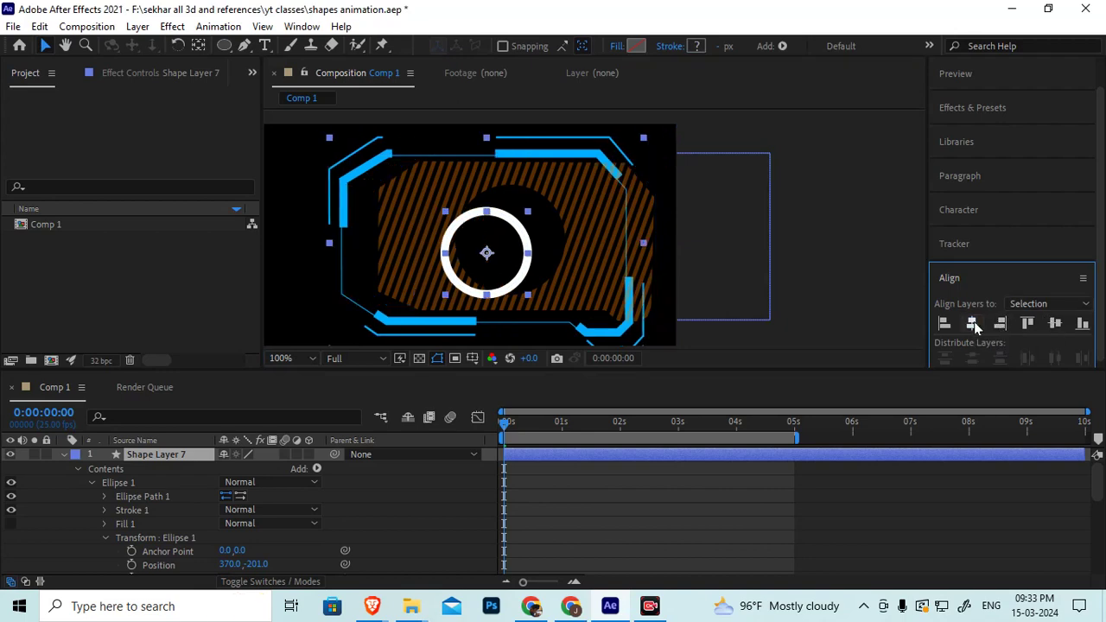
pyautogui.click(1055, 325)
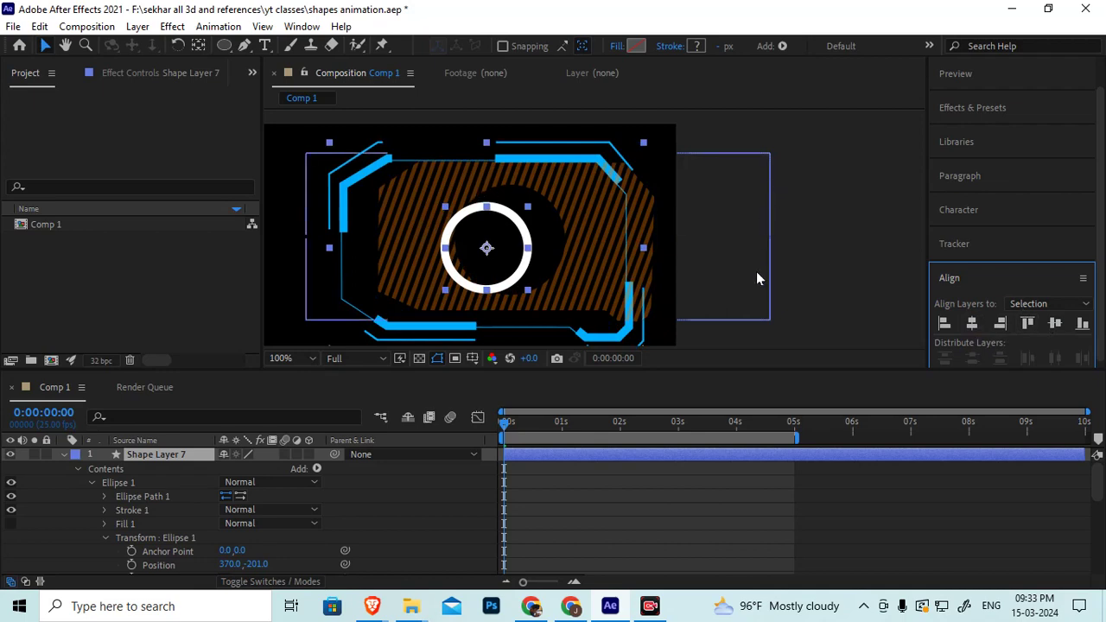
pyautogui.click(851, 271)
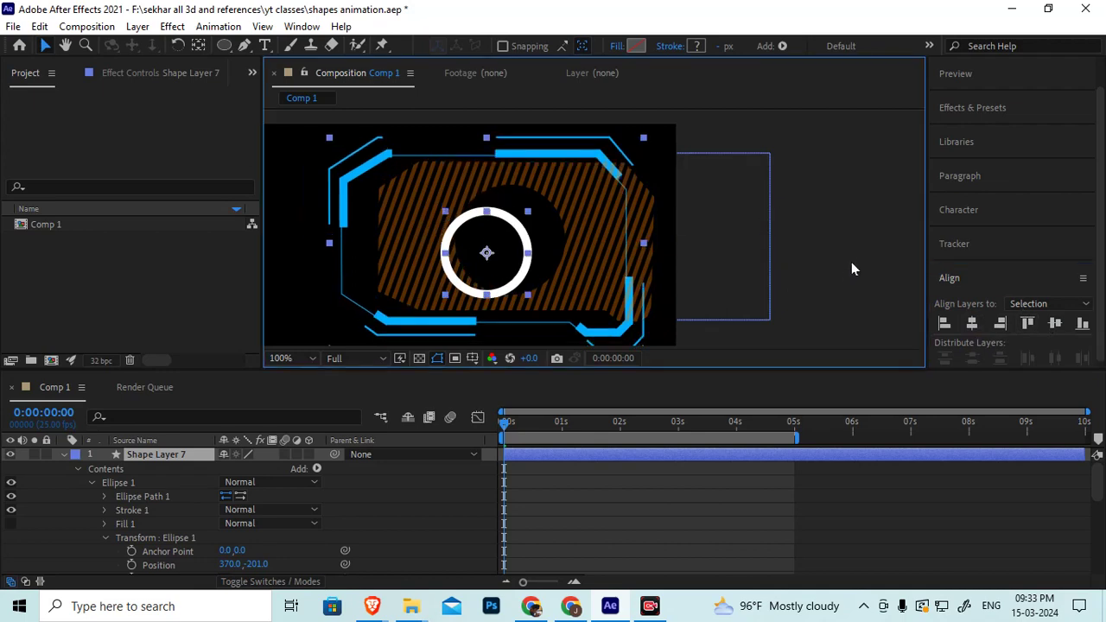
pyautogui.hotkey('ctrl', 'z')
pyautogui.hotkey('ctrl', 'z')
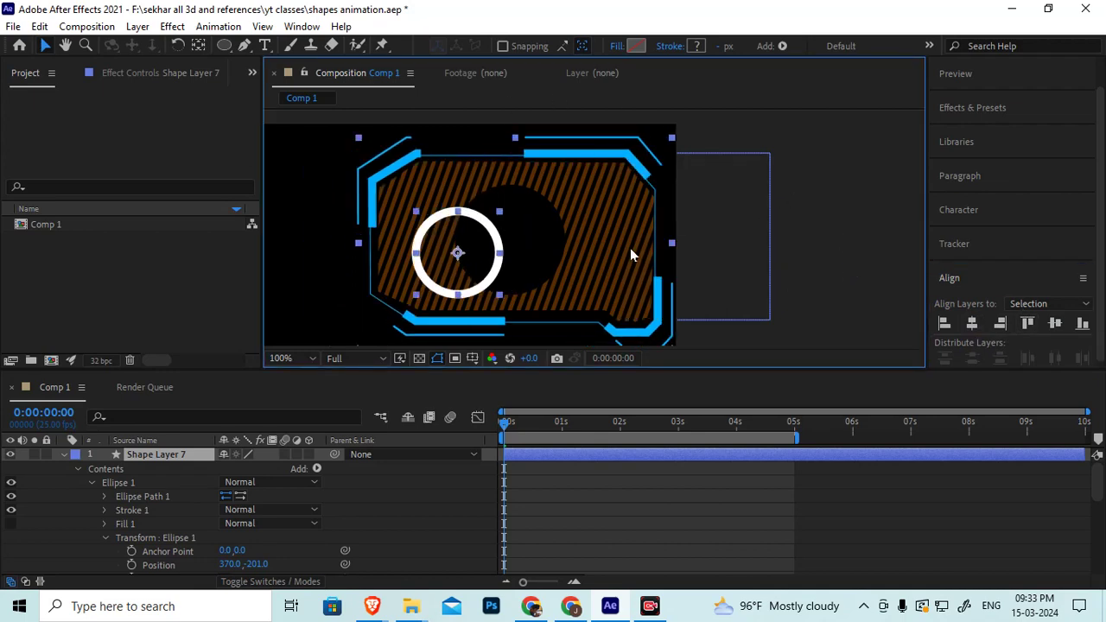
pyautogui.click(89, 482)
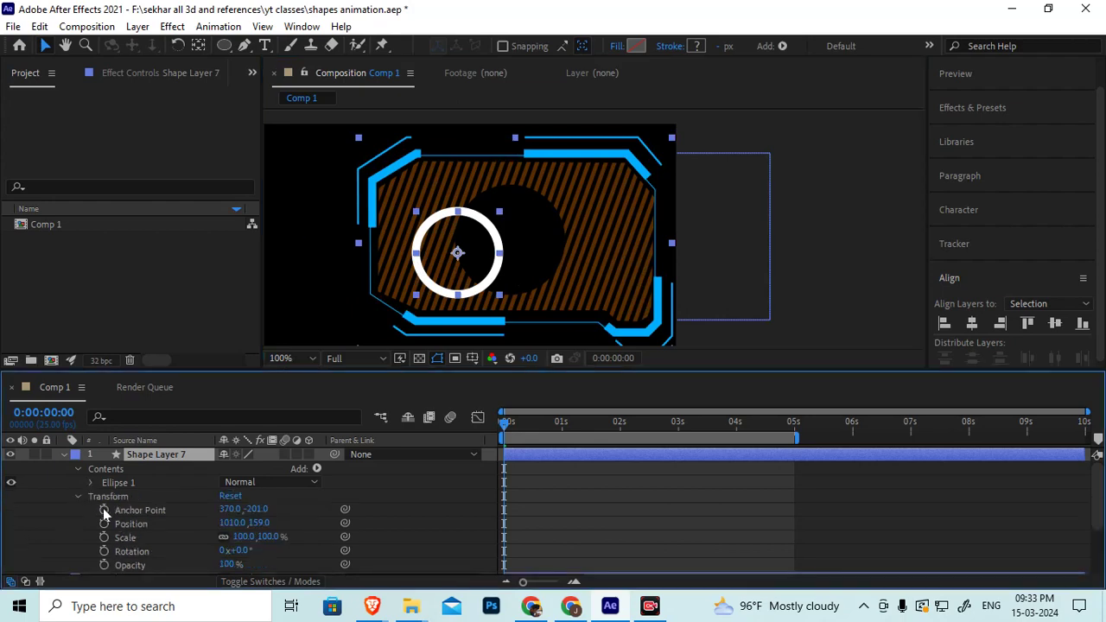
# Try centring the ring with Shape Layers 5 and 6 via Align, then undo both alignments
pyautogui.scroll(-3, 105, 523)
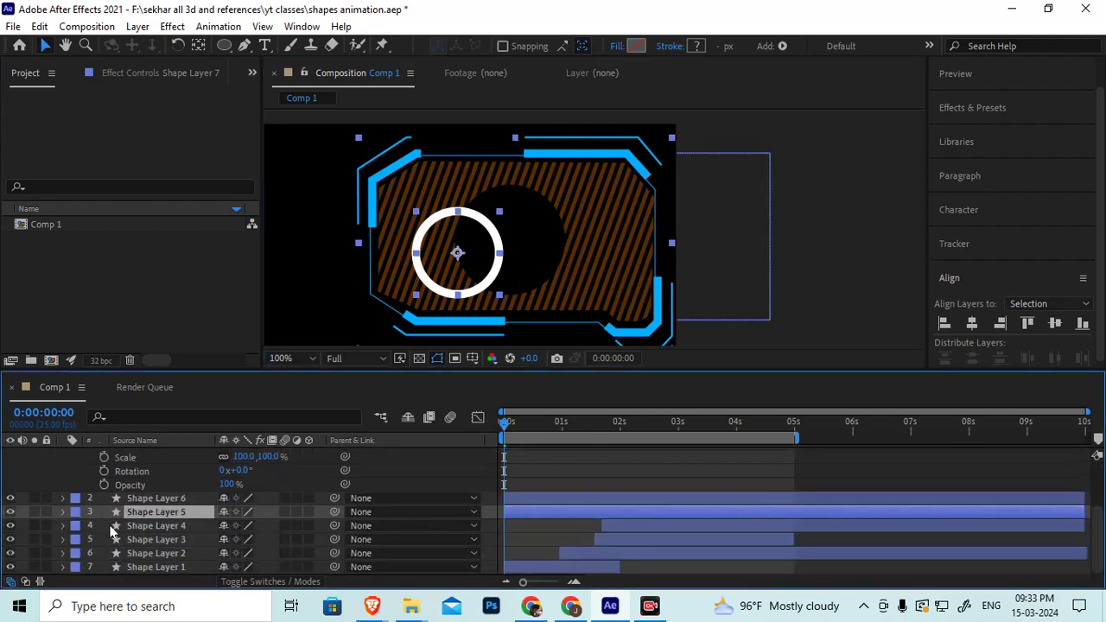
pyautogui.click(147, 500)
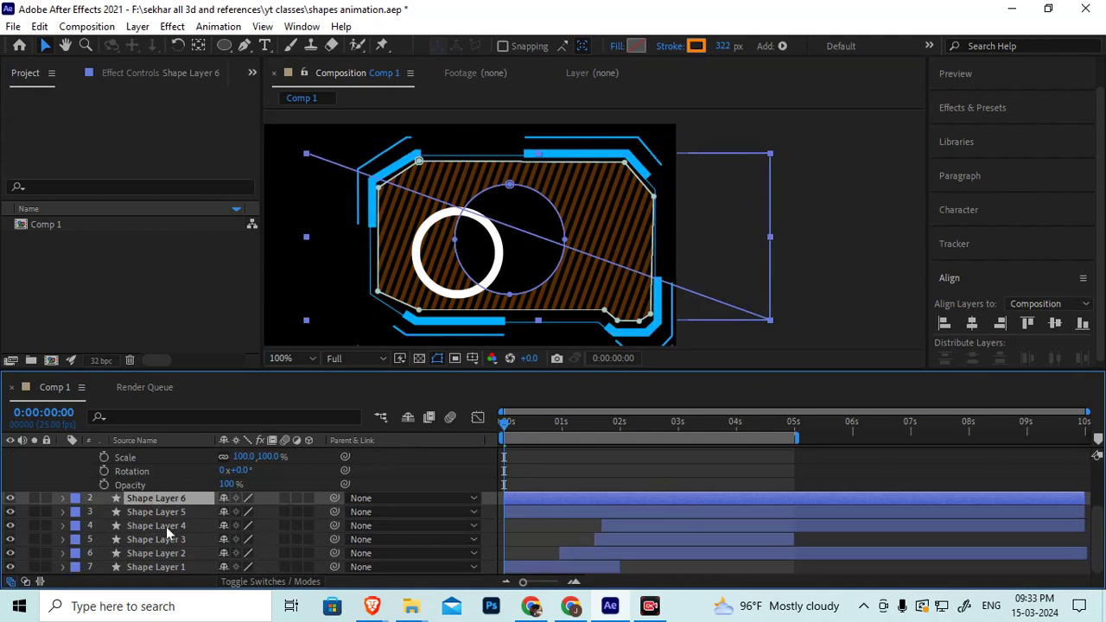
pyautogui.keyDown('ctrl'); pyautogui.click(150, 512); pyautogui.keyUp('ctrl')
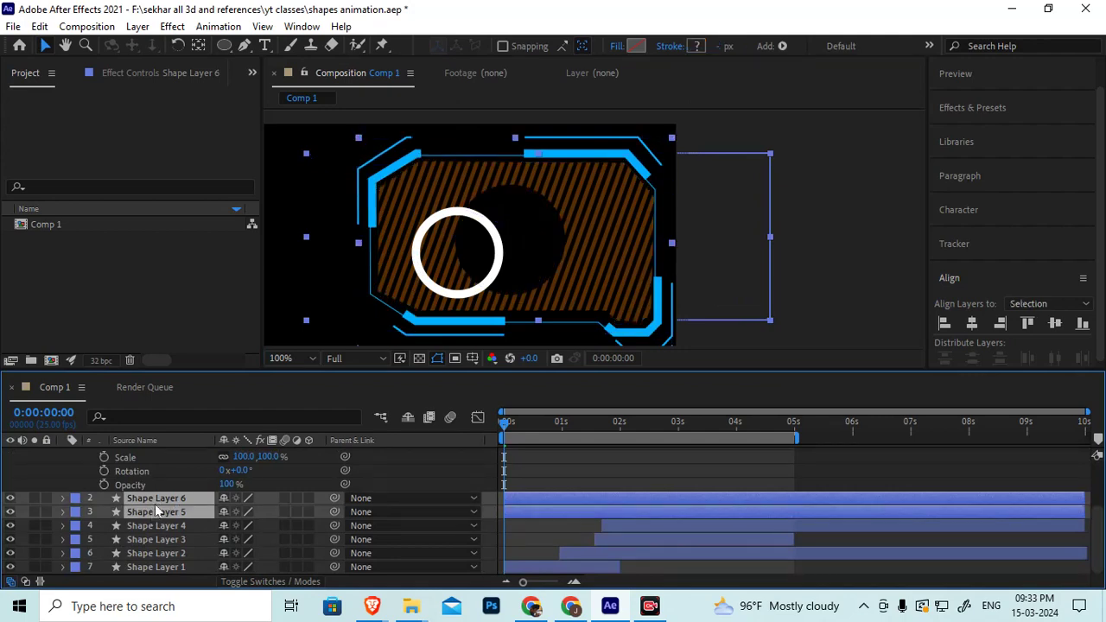
pyautogui.scroll(3, 164, 504)
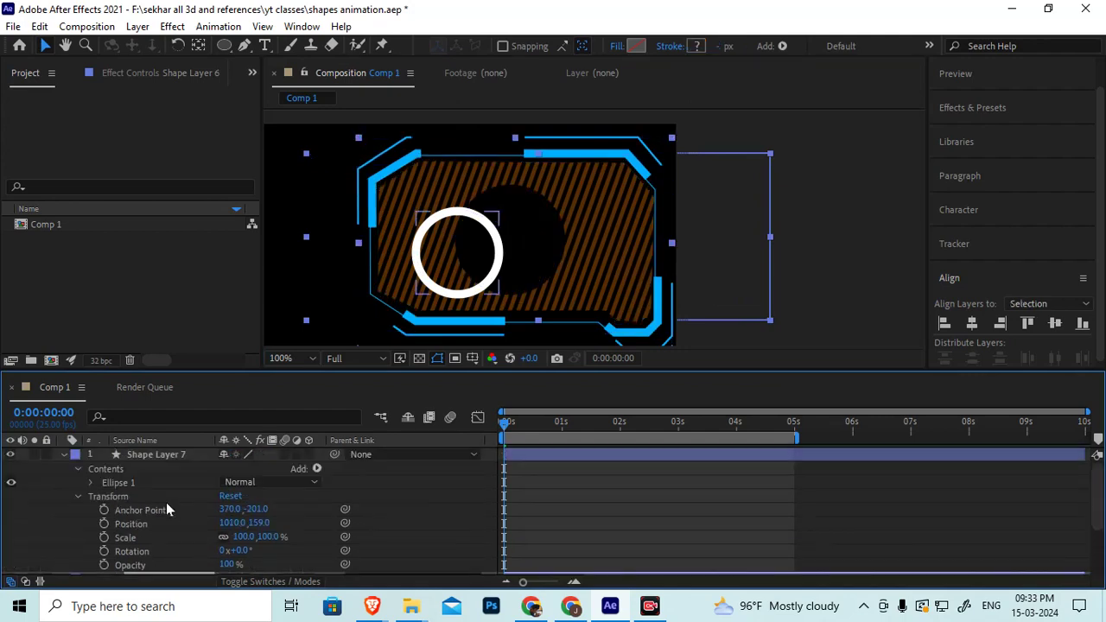
pyautogui.keyDown('ctrl'); pyautogui.click(159, 453); pyautogui.keyUp('ctrl')
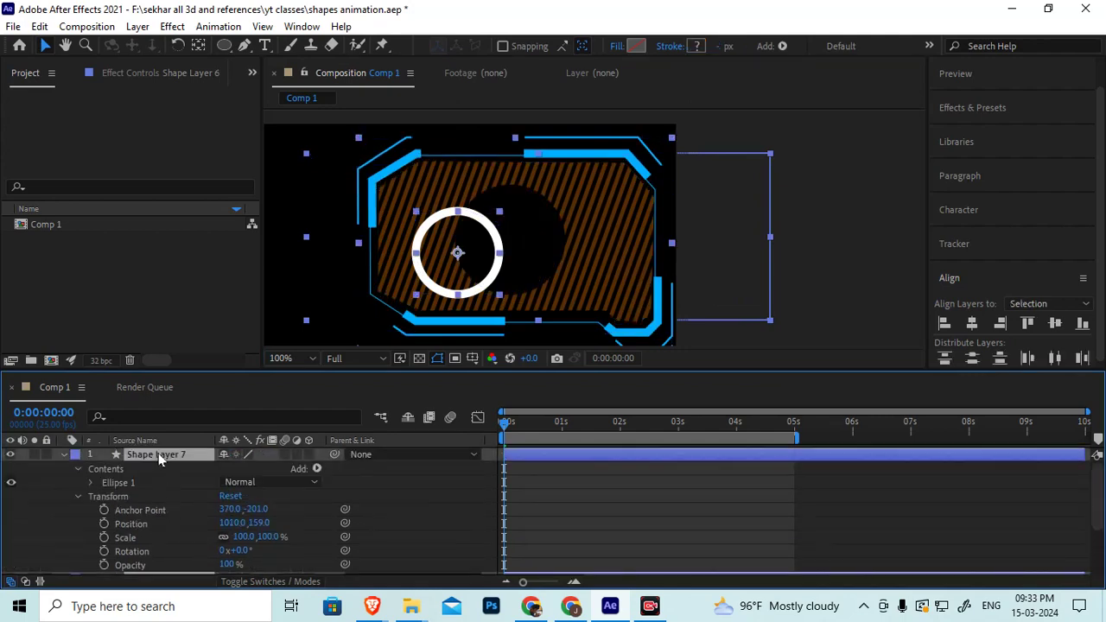
pyautogui.click(974, 326)
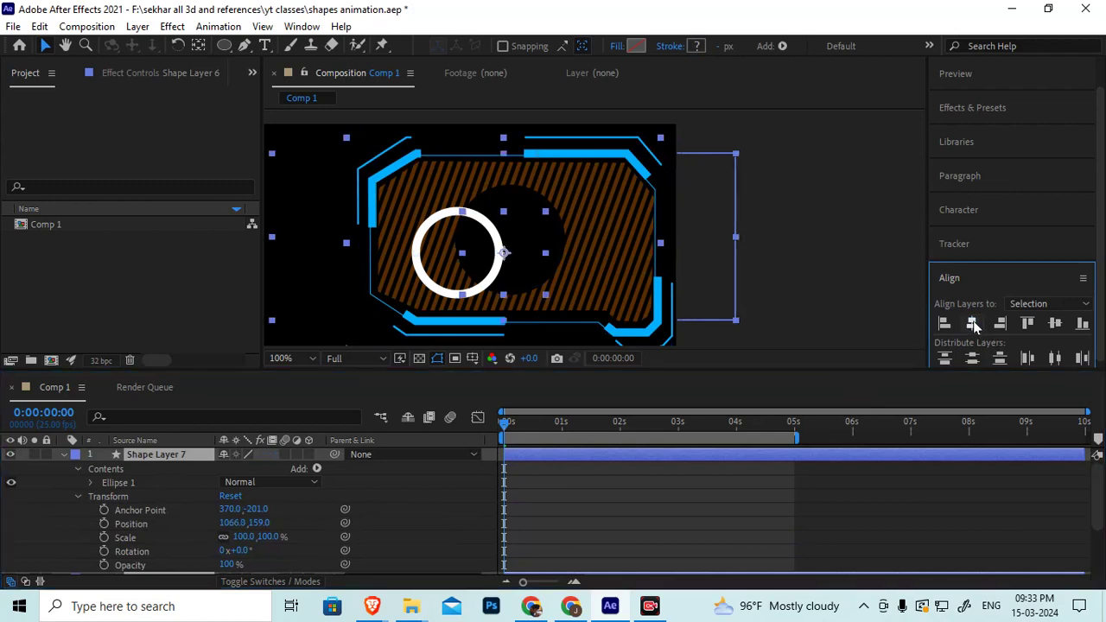
pyautogui.click(1056, 324)
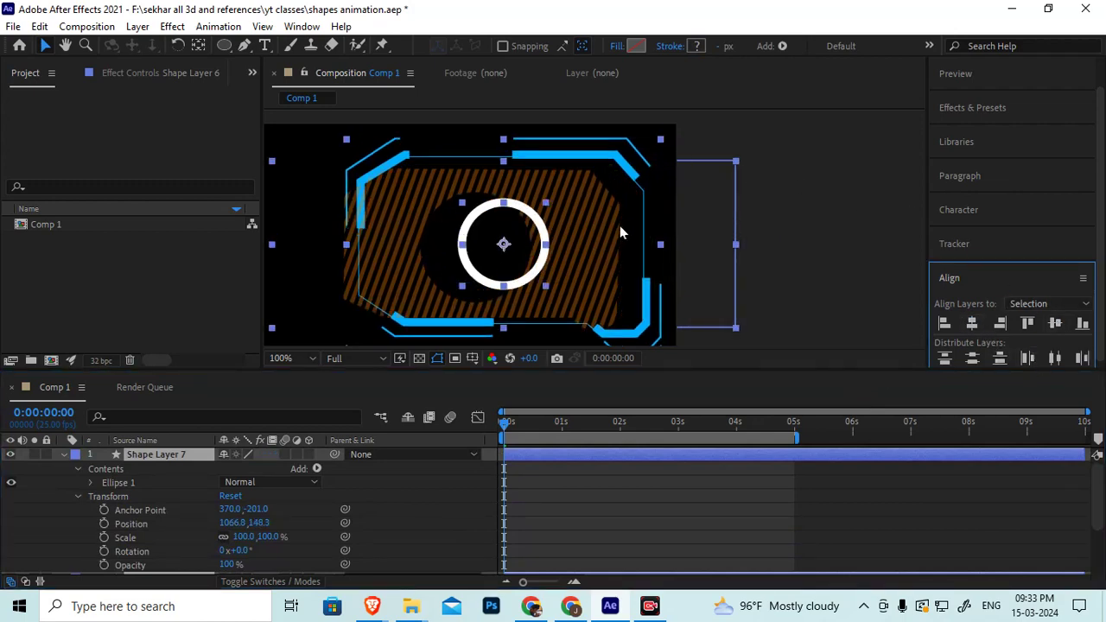
pyautogui.hotkey('ctrl', 'z')
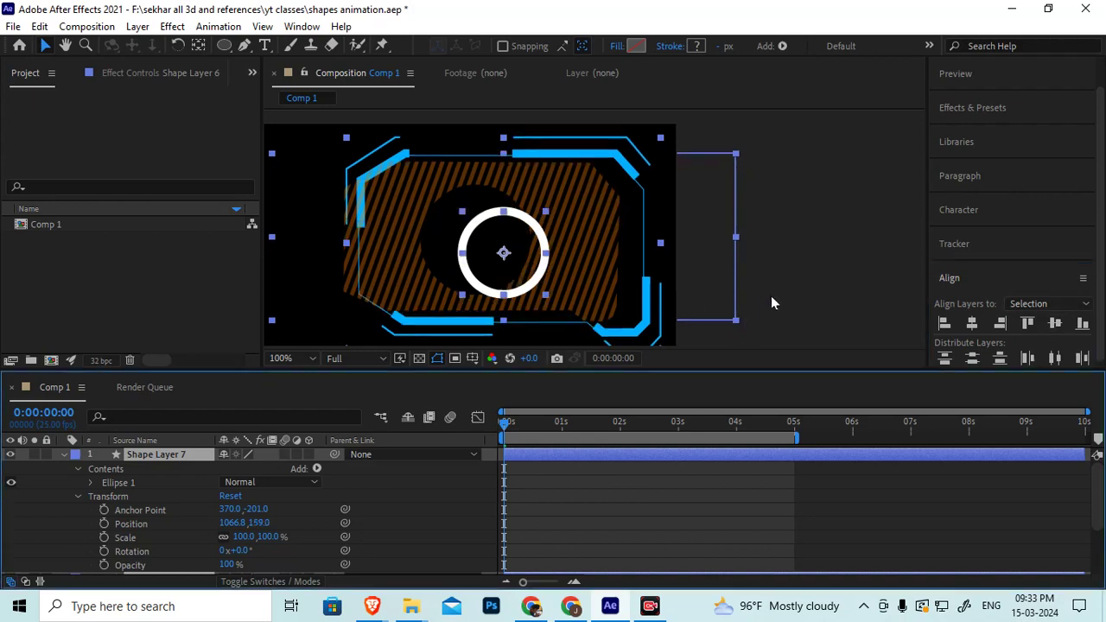
pyautogui.hotkey('ctrl', 'z')
# Try centring the ring vertically in the composition, then undo it
pyautogui.click(810, 259)
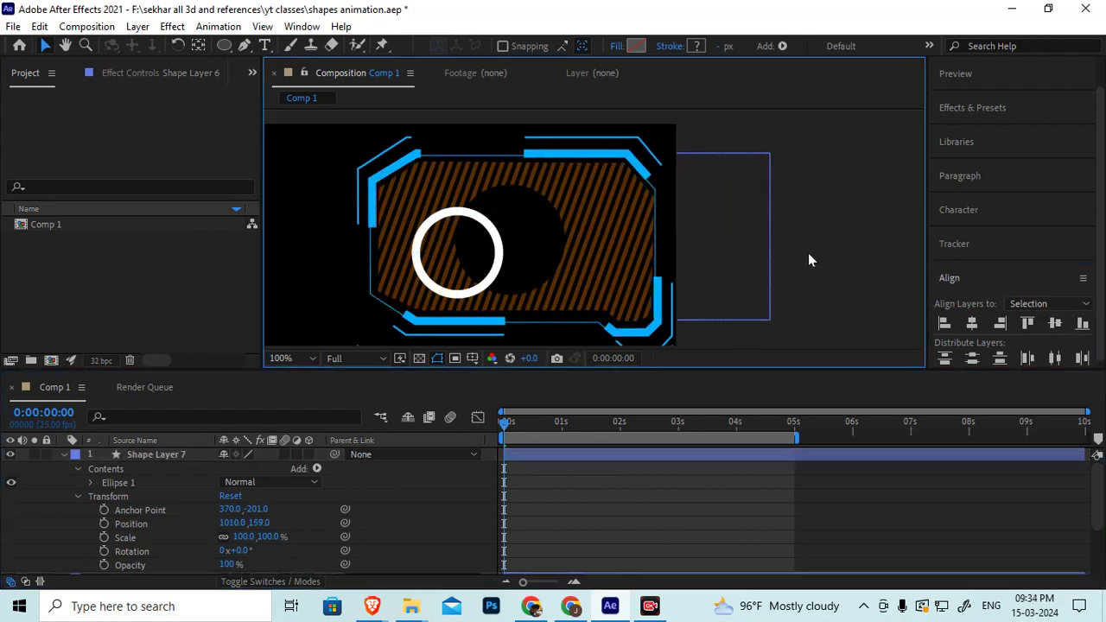
pyautogui.click(735, 250)
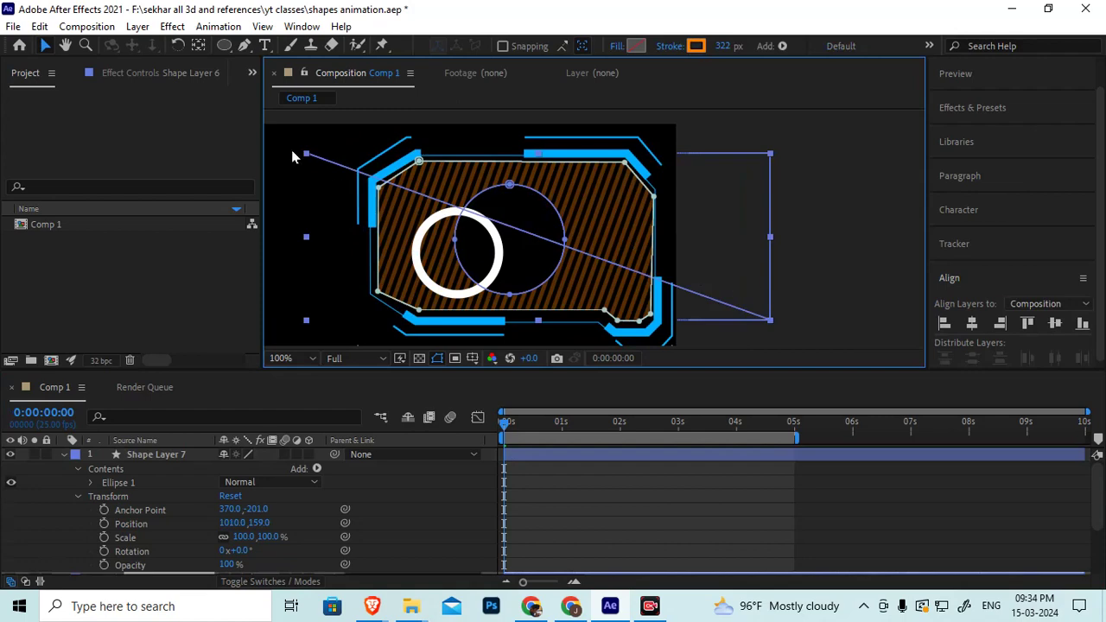
pyautogui.click(856, 278)
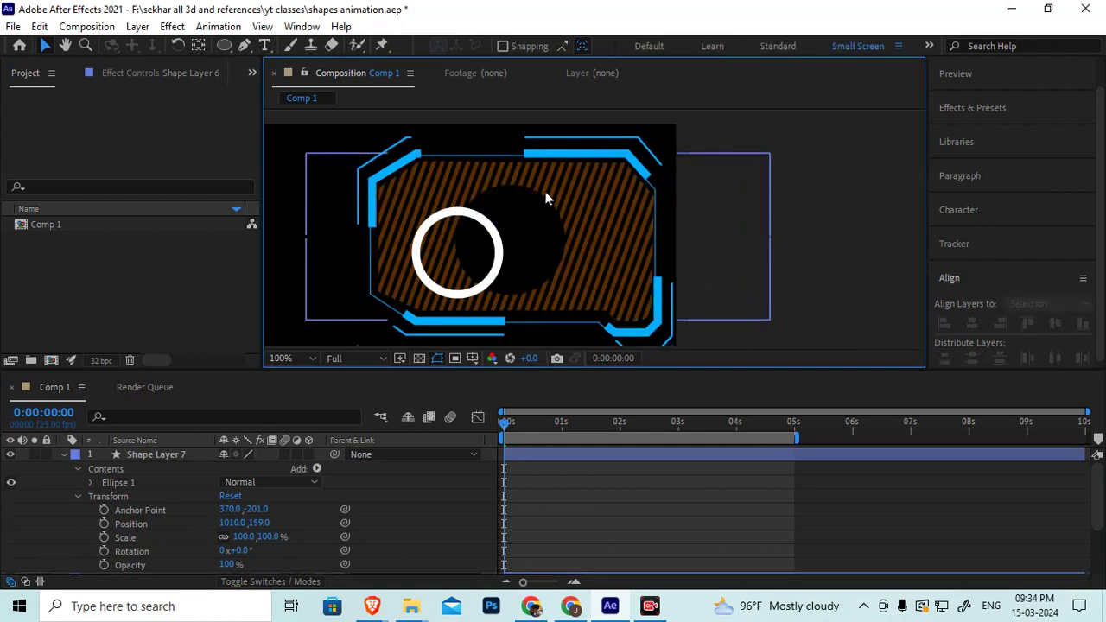
pyautogui.click(499, 268)
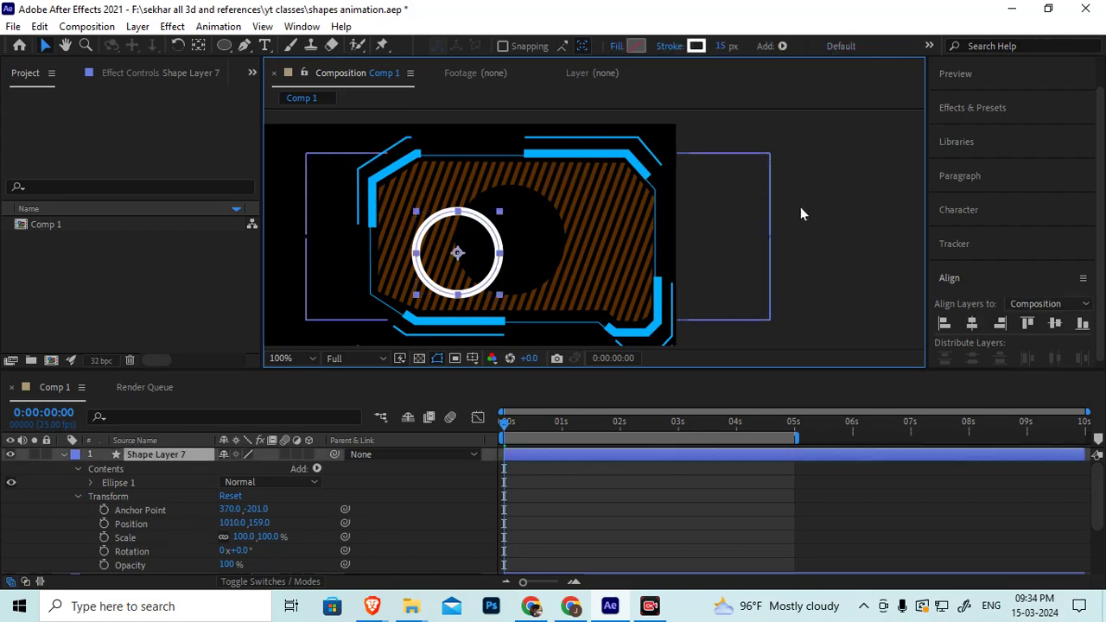
pyautogui.scroll(-1, 1058, 294)
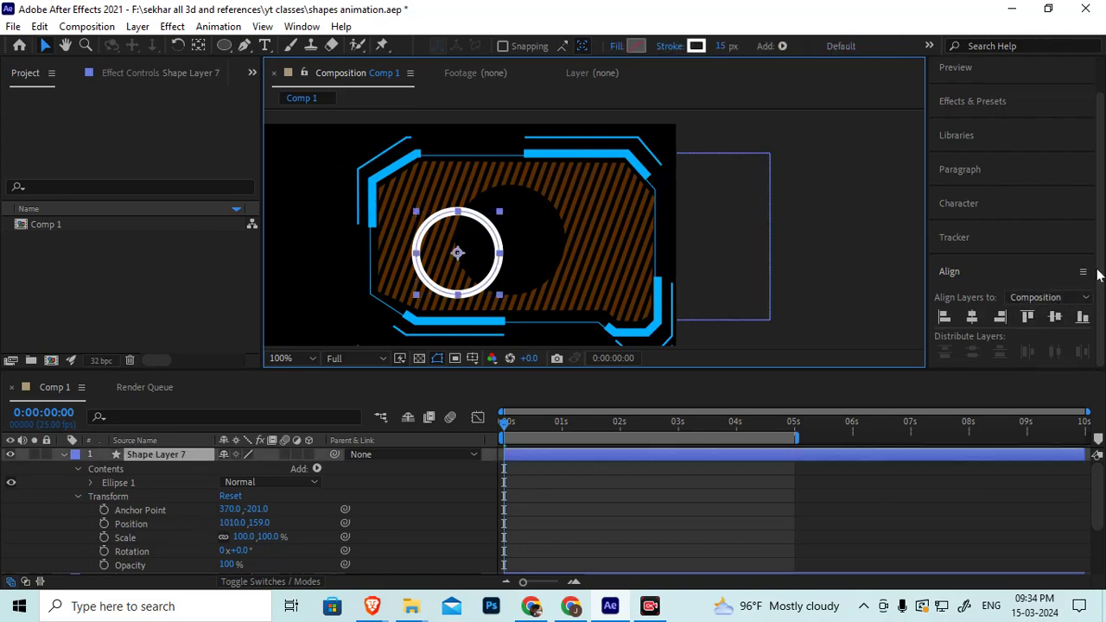
pyautogui.click(1056, 319)
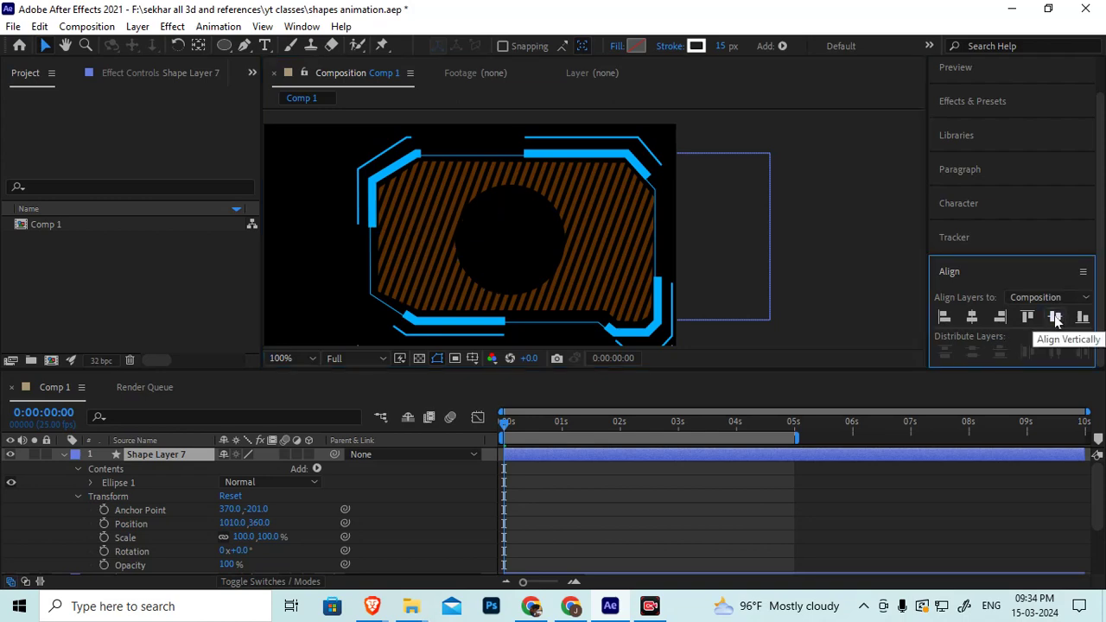
pyautogui.hotkey('ctrl', 'z')
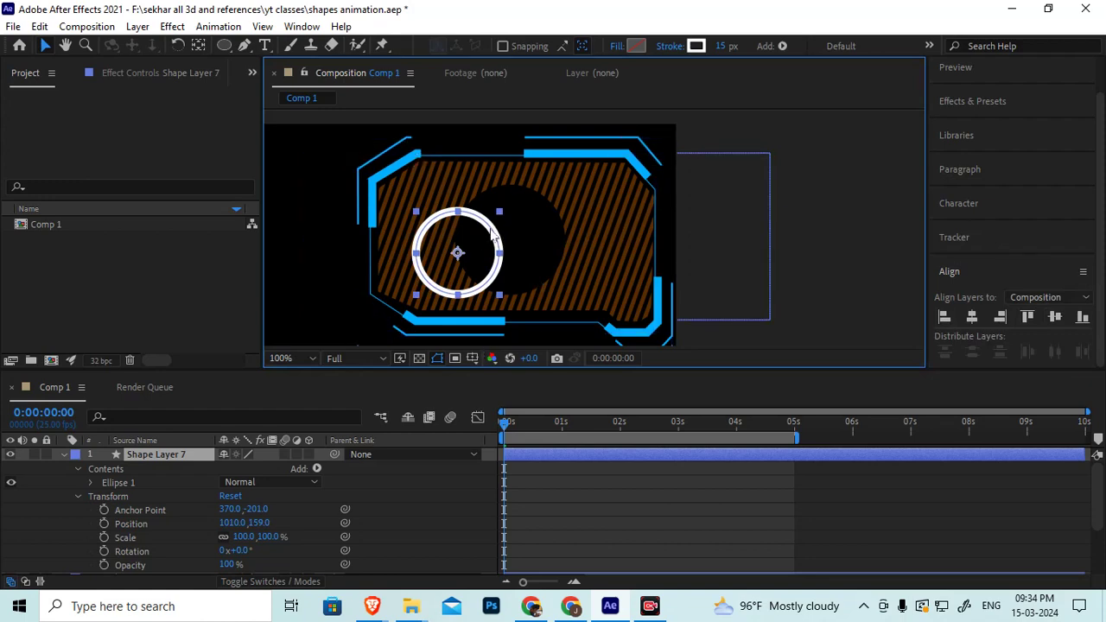
# Drag the ring onto the dark cutout and nudge it with arrow keys to 1075,142
pyautogui.moveTo(496, 233); pyautogui.dragTo(545, 217)
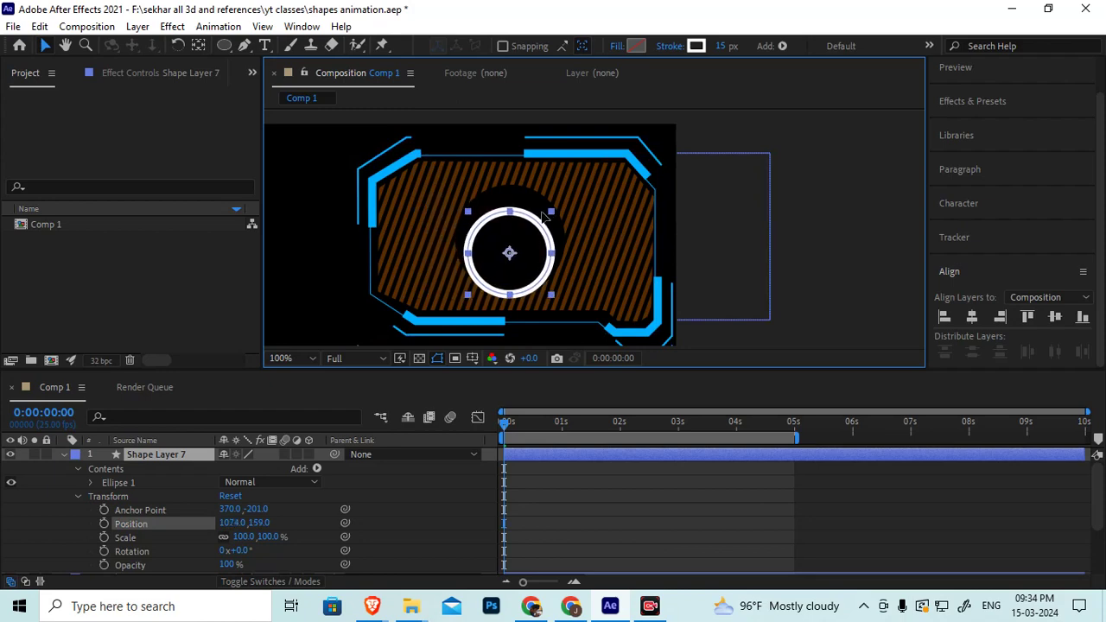
pyautogui.press('Return')
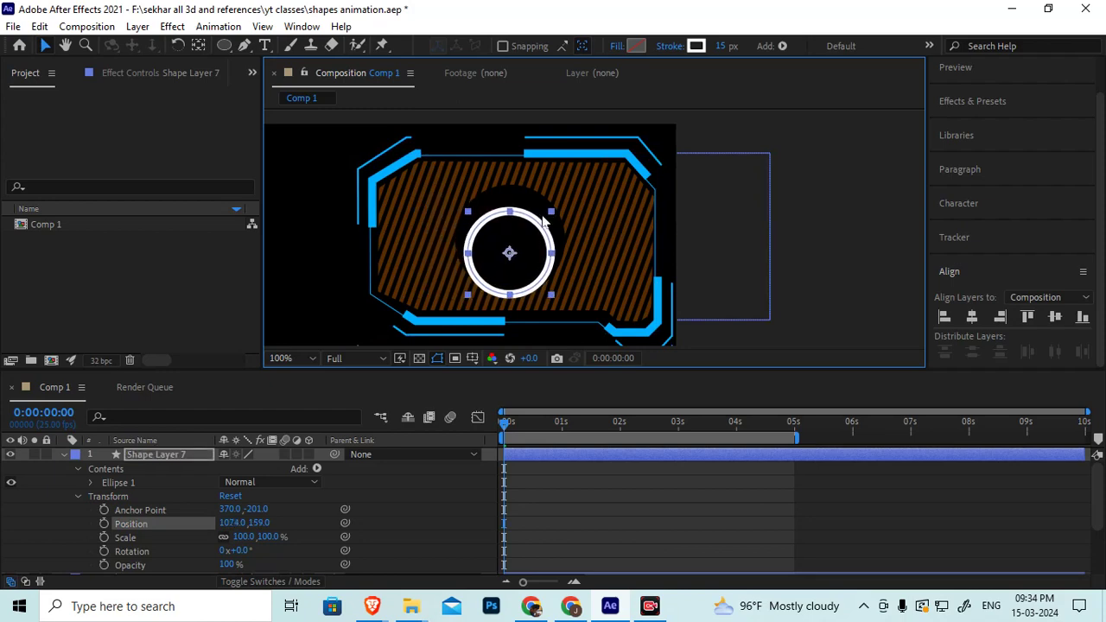
pyautogui.hotkey('shift', 'Up')
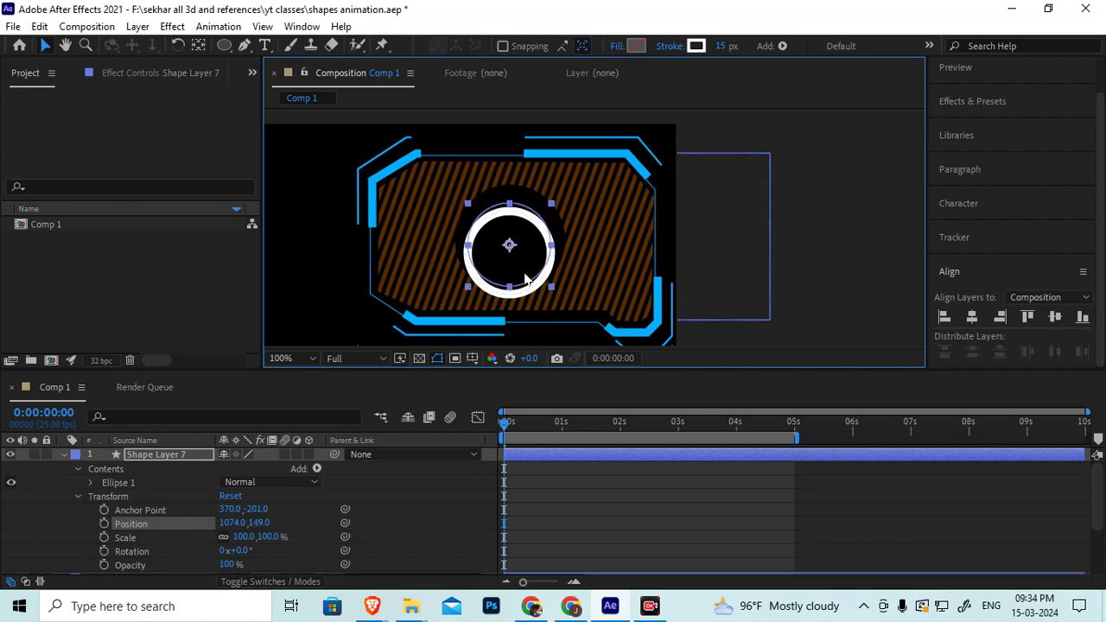
pyautogui.hotkey('shift', 'Up')
pyautogui.hotkey('shift', 'Down')
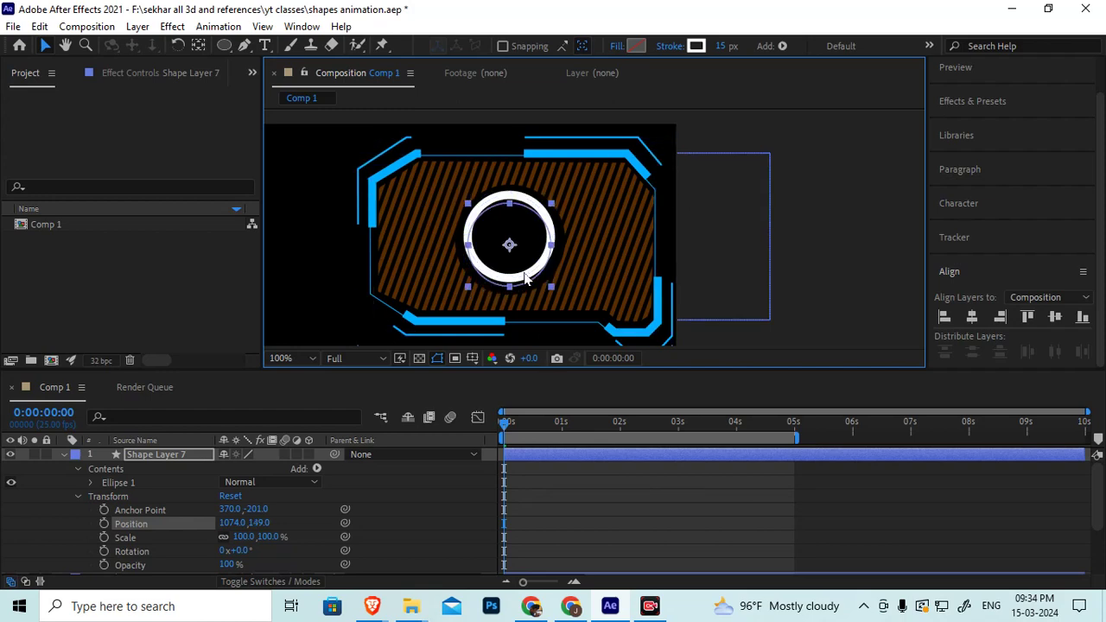
pyautogui.press('Up')
pyautogui.press('Up')
pyautogui.press('Up')
pyautogui.press('Up')
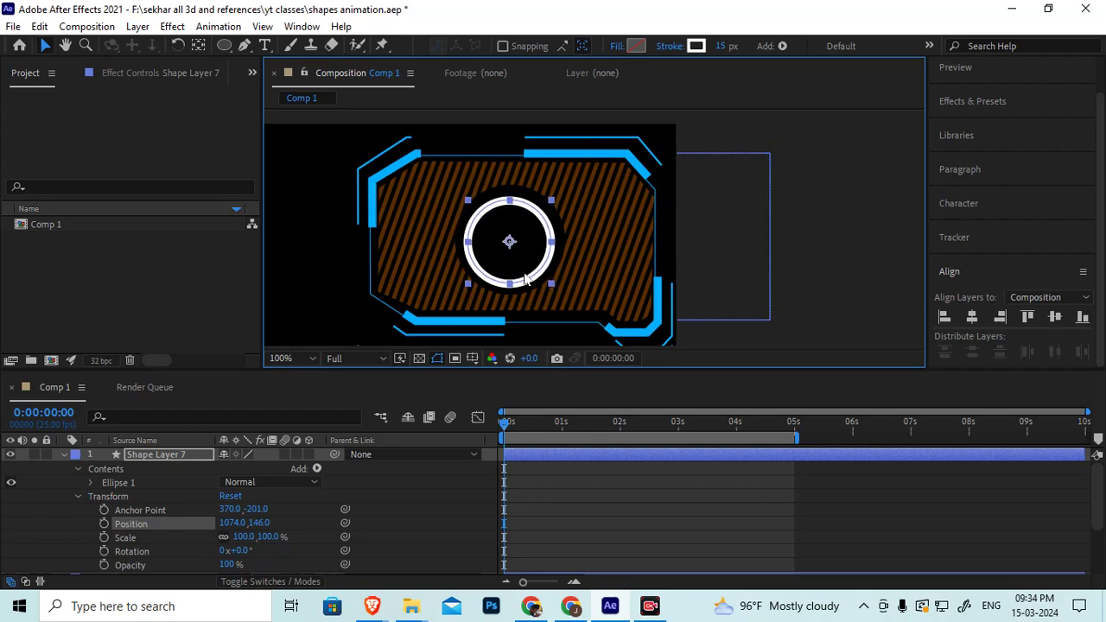
pyautogui.press('Up')
pyautogui.press('Up')
pyautogui.press('Up')
pyautogui.press('Up')
pyautogui.press('Down')
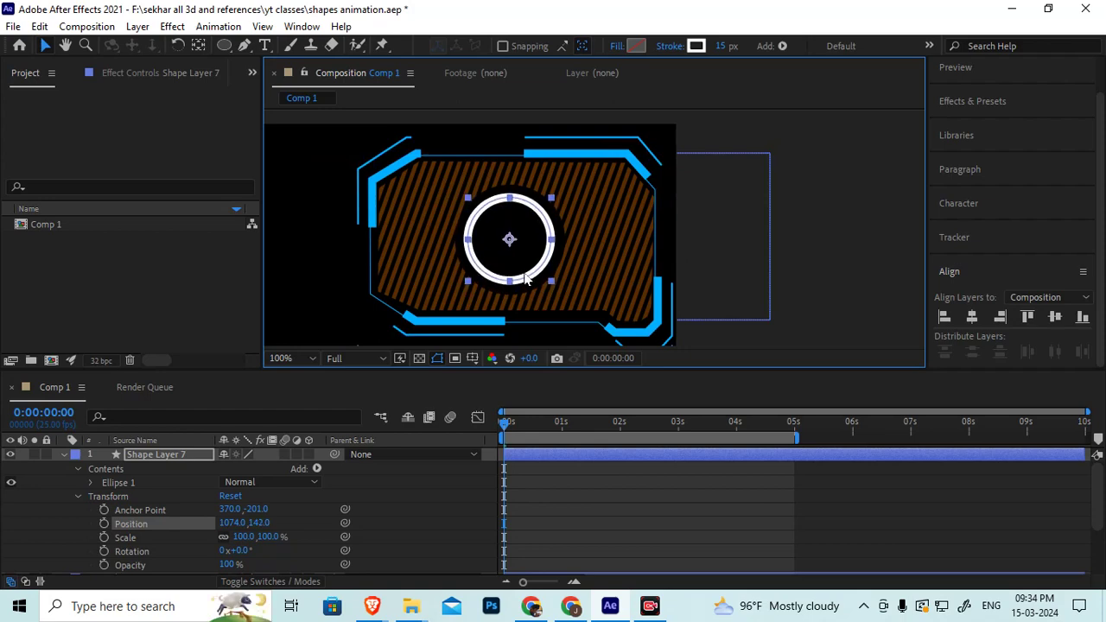
pyautogui.press('Right')
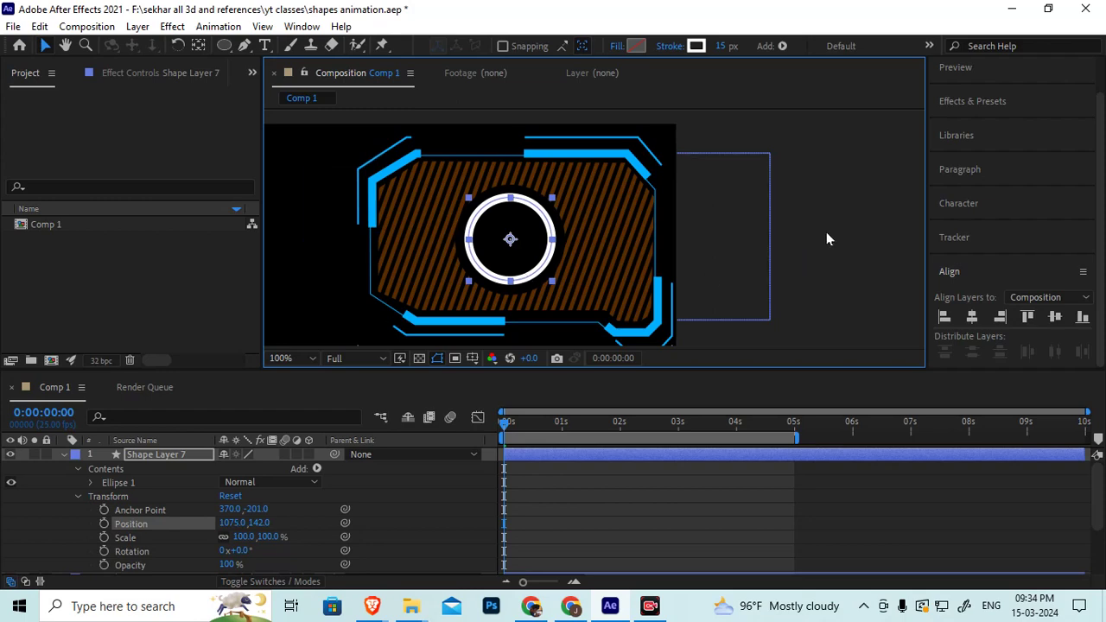
pyautogui.click(827, 231)
# Select the white ring, open its Ellipse 1 transform settings, and preview the animation
pyautogui.scroll(-2, 605, 234)
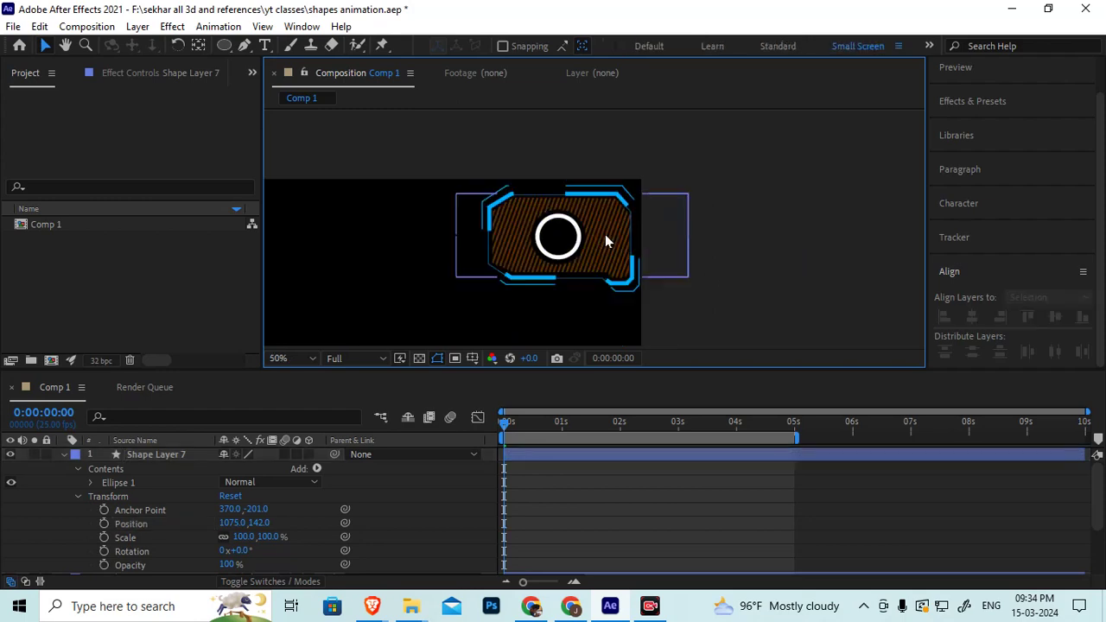
pyautogui.scroll(2, 542, 267)
pyautogui.click(563, 262)
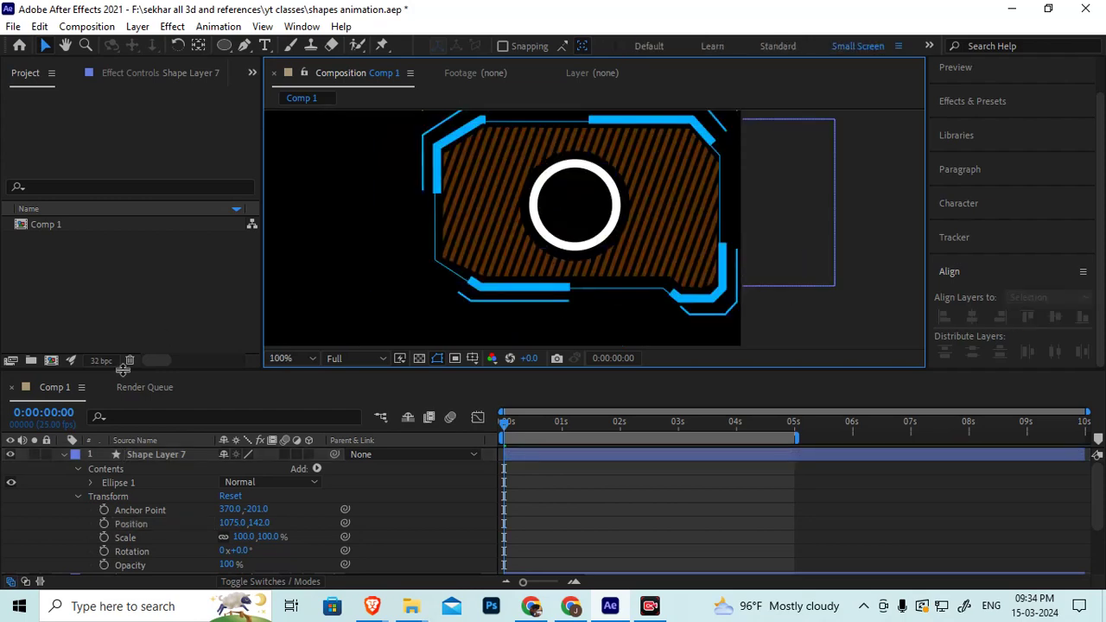
pyautogui.click(91, 482)
pyautogui.scroll(-1, 91, 482)
pyautogui.scroll(-2, 225, 523)
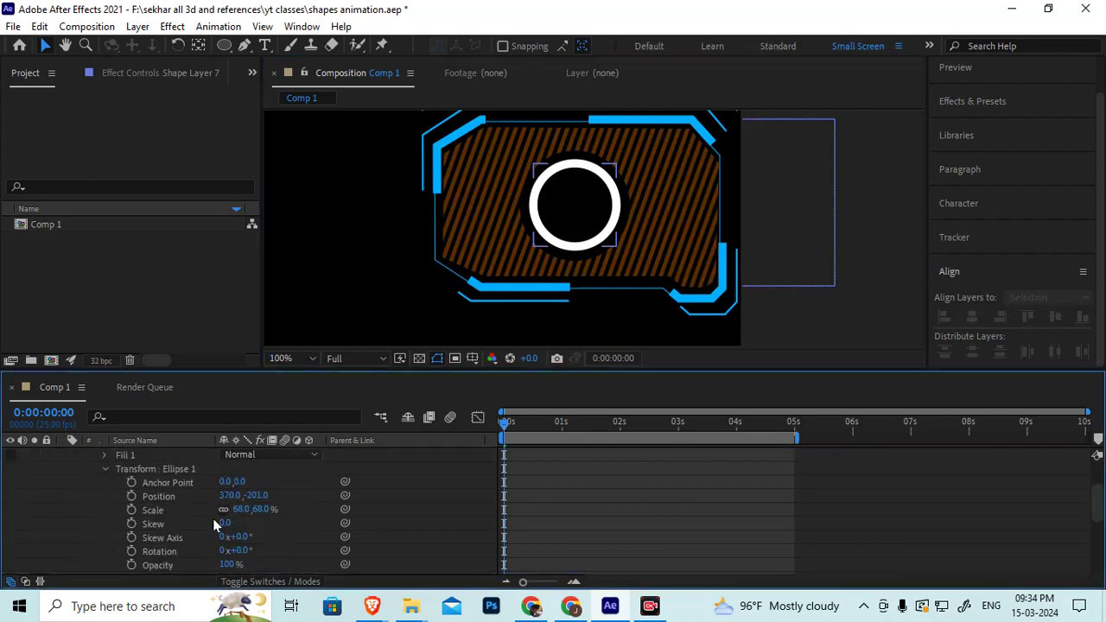
pyautogui.click(499, 434)
pyautogui.press('space')
# Set the current time to one second and fold away Transform: Ellipse 1
pyautogui.moveTo(525, 424); pyautogui.dragTo(562, 425)
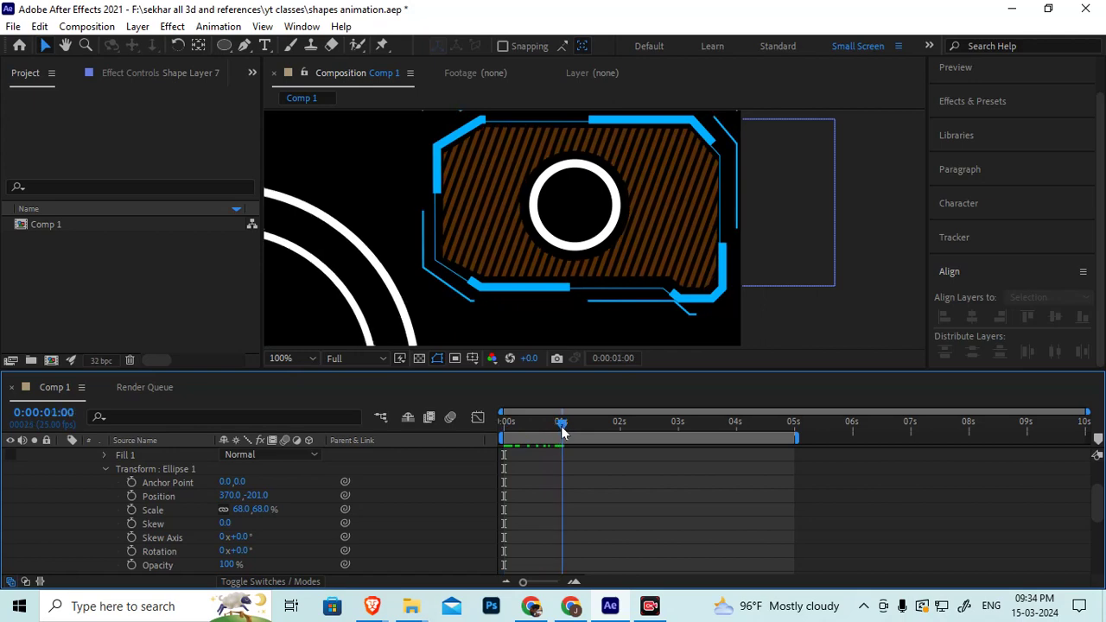
pyautogui.click(161, 510)
pyautogui.scroll(2, 161, 512)
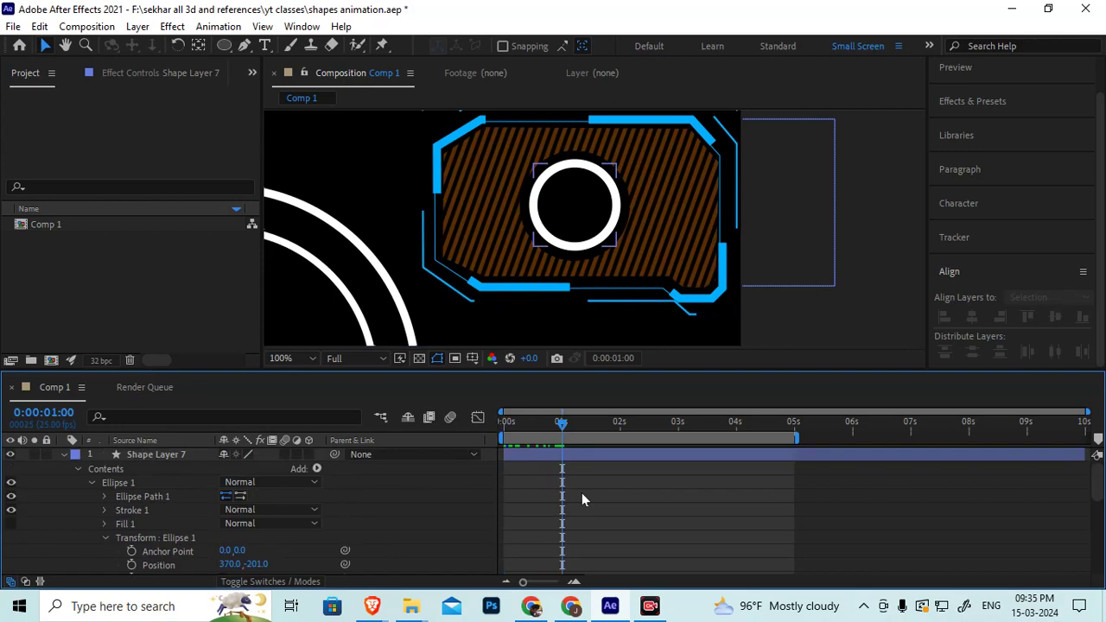
pyautogui.click(590, 462)
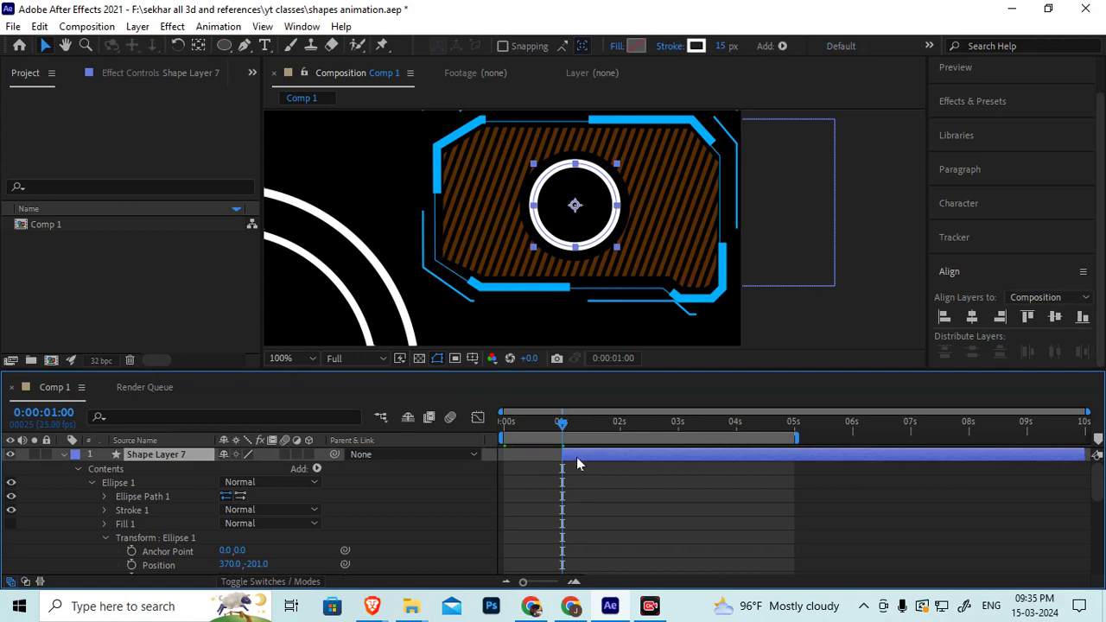
pyautogui.scroll(-3, 253, 536)
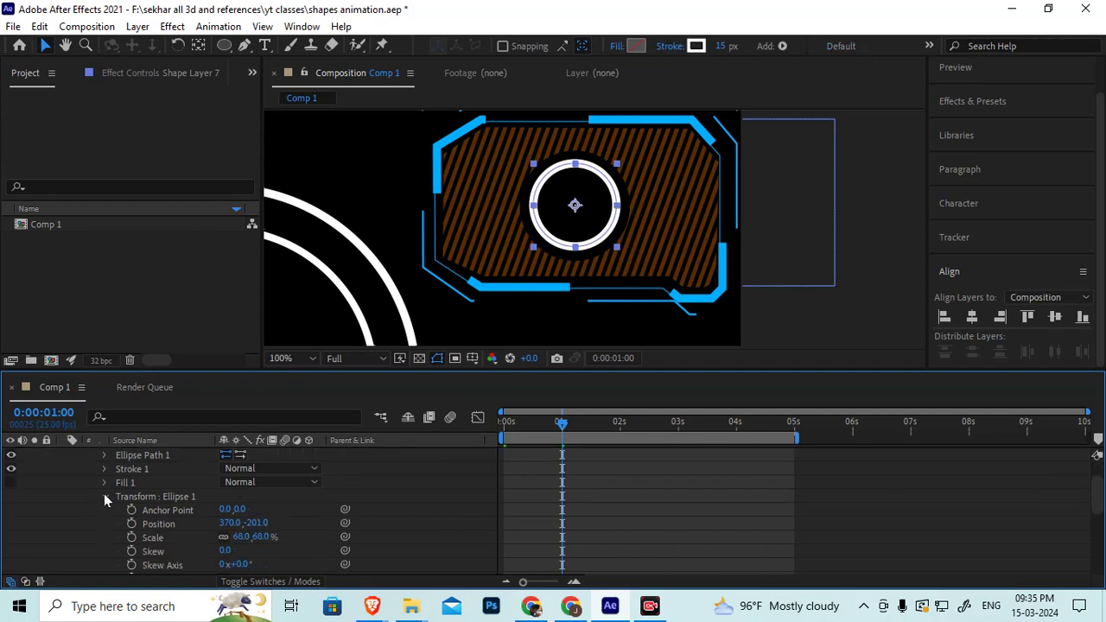
pyautogui.click(104, 494)
pyautogui.scroll(3, 183, 521)
# Add Trim Paths to Ellipse 1 and keyframe End at 0% at one second
pyautogui.click(152, 482)
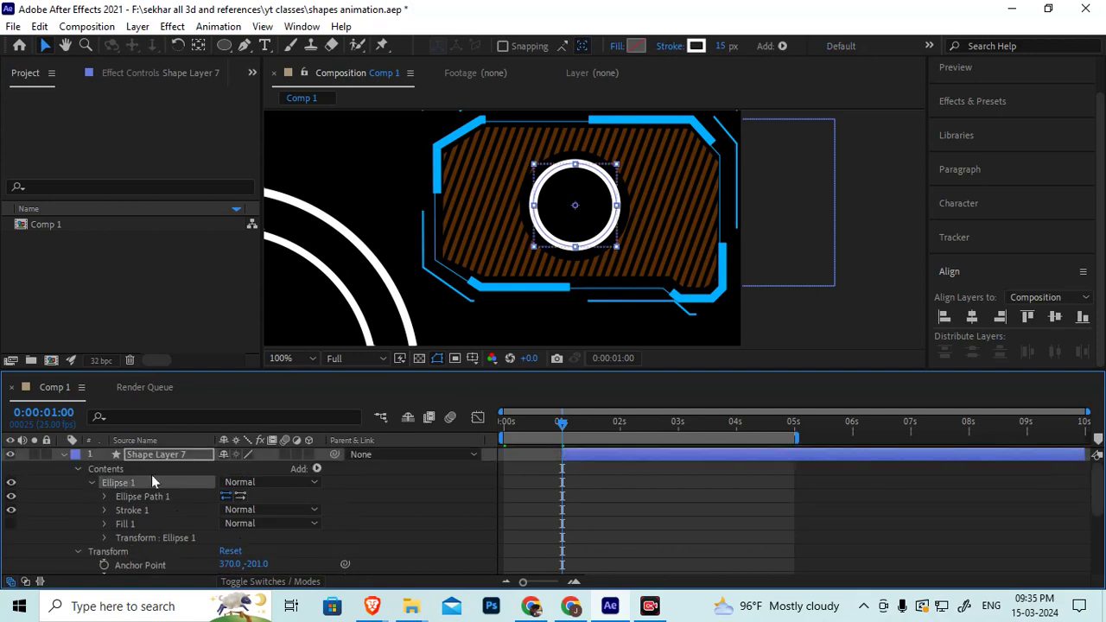
pyautogui.click(316, 469)
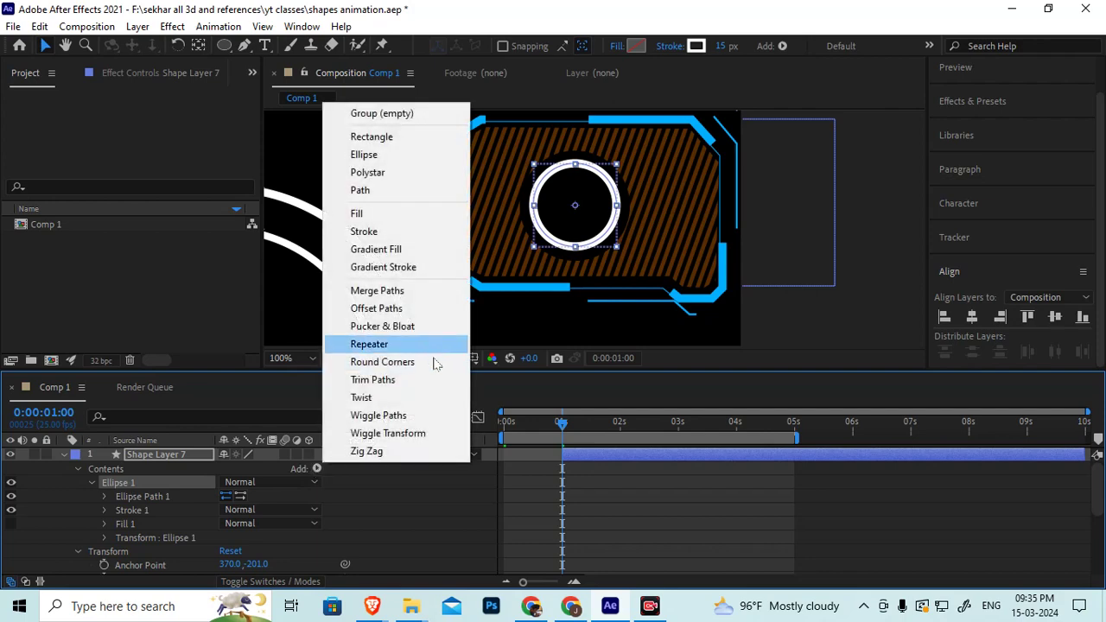
pyautogui.click(412, 380)
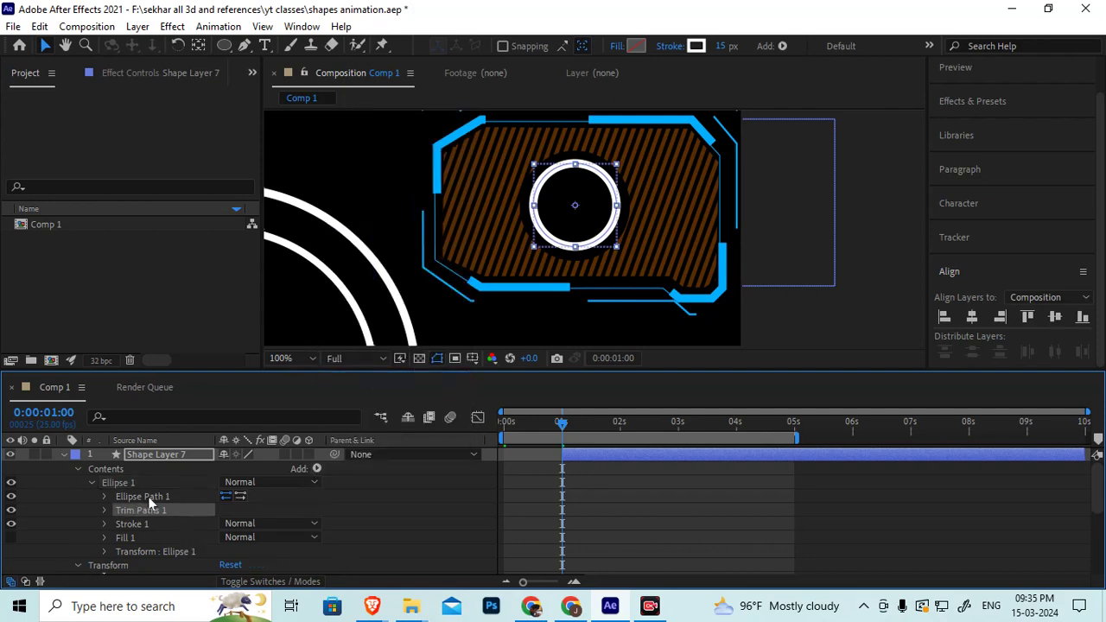
pyautogui.click(105, 511)
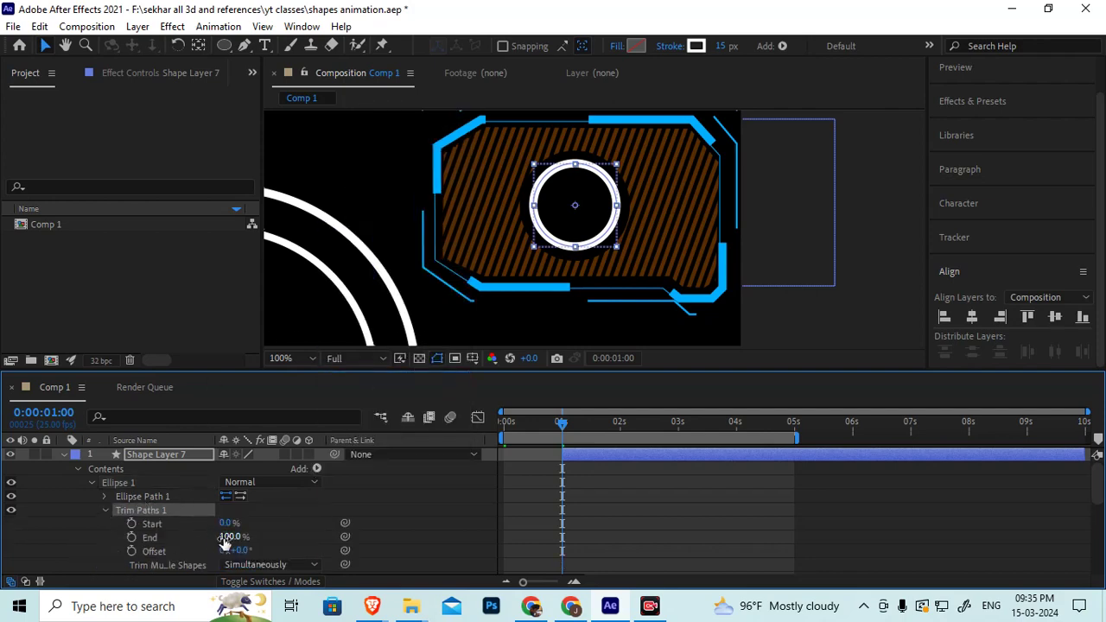
pyautogui.moveTo(225, 542); pyautogui.dragTo(107, 543)
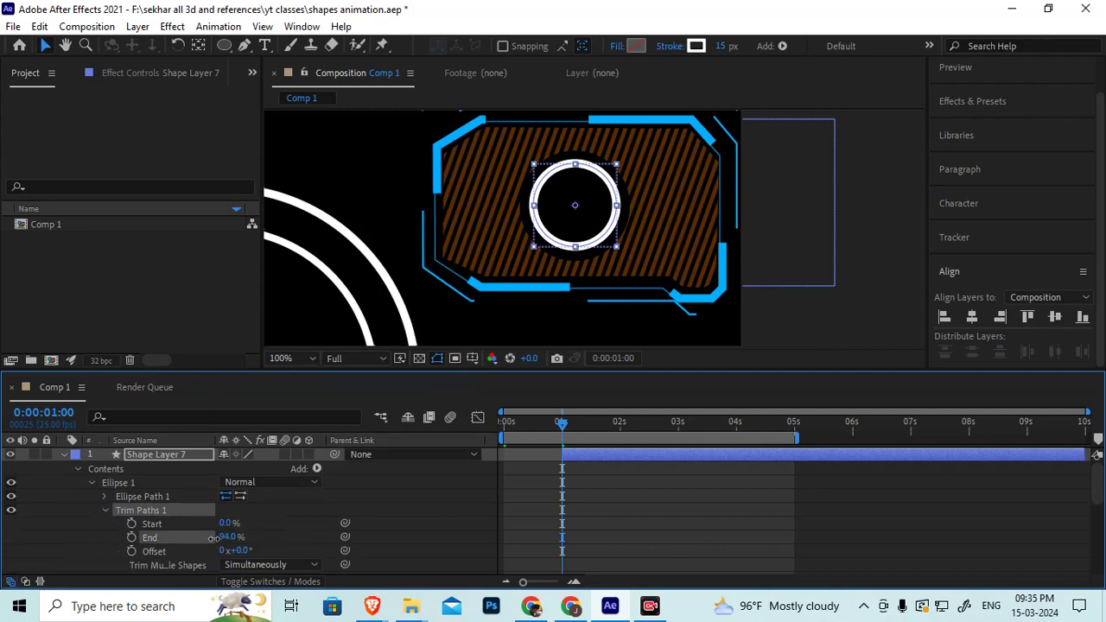
pyautogui.click(132, 538)
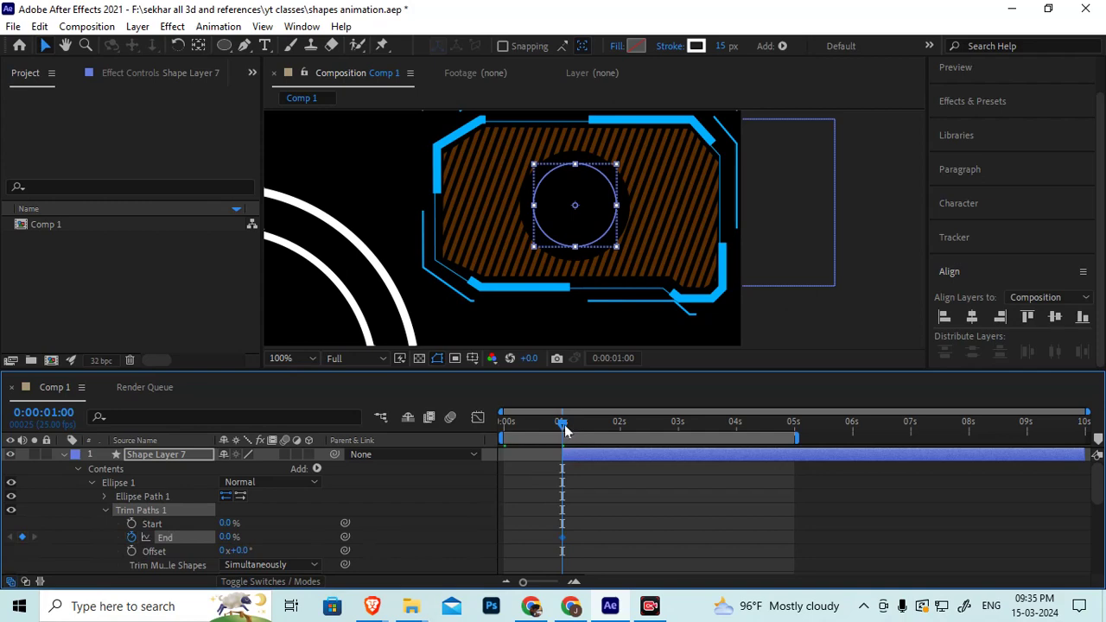
# Keyframe Trim Paths End at 100% around 2:12, then preview the ring drawing on
pyautogui.moveTo(562, 425)
pyautogui.mouseDown()
pyautogui.moveTo(629, 437)
pyautogui.moveTo(649, 427)
pyautogui.mouseUp()
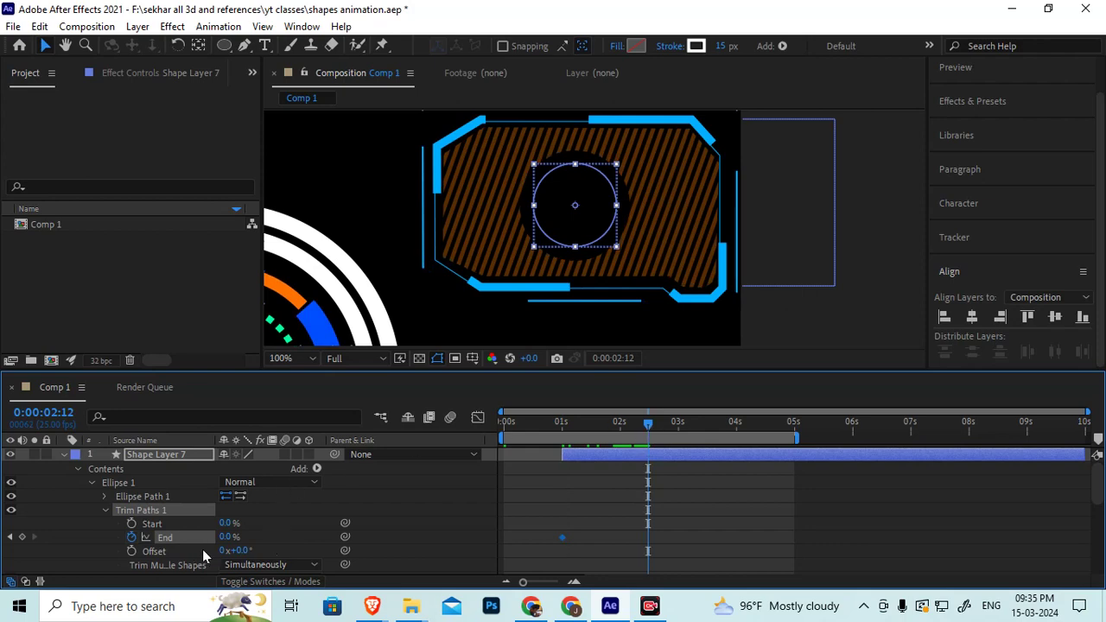
pyautogui.click(225, 538)
pyautogui.write('1')
pyautogui.write('00')
pyautogui.press('Return')
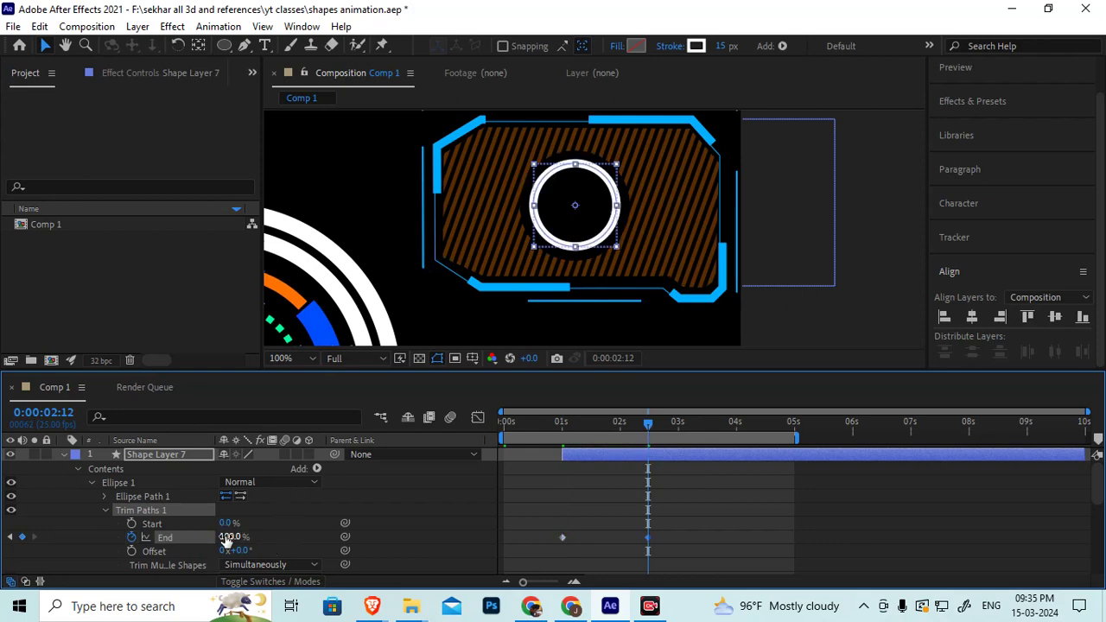
pyautogui.click(560, 425)
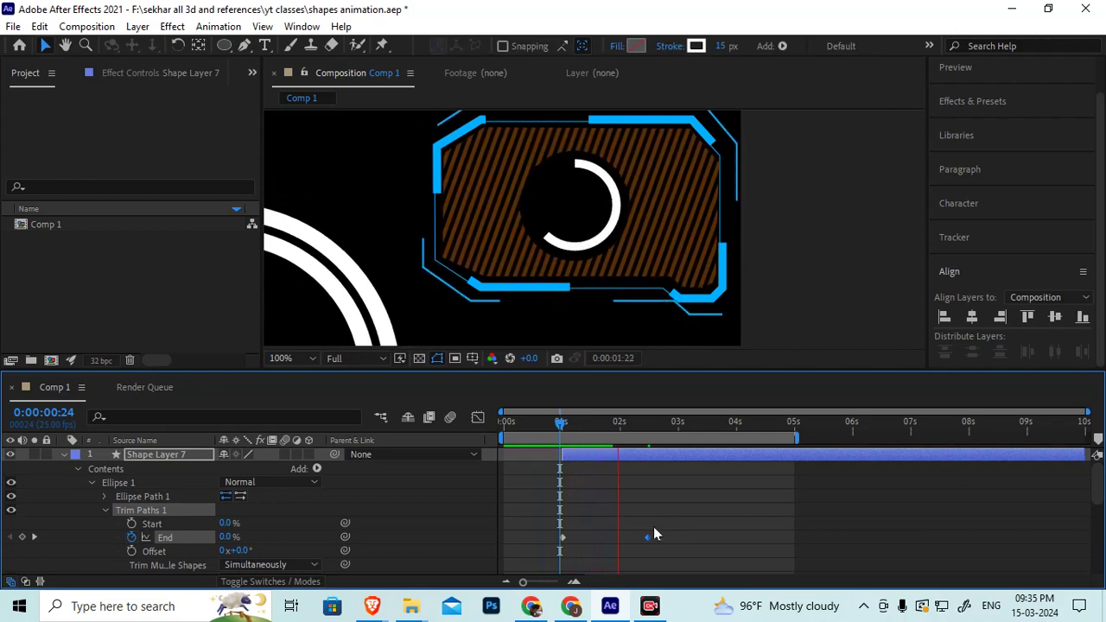
pyautogui.press('space')
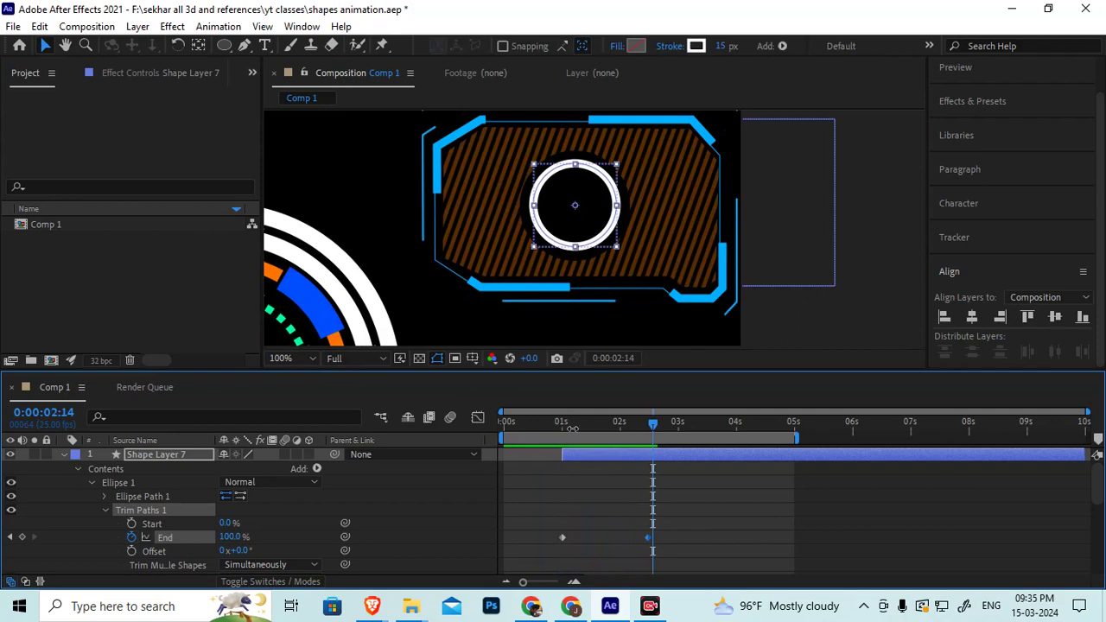
pyautogui.click(603, 424)
pyautogui.hotkey('ctrl', 't')
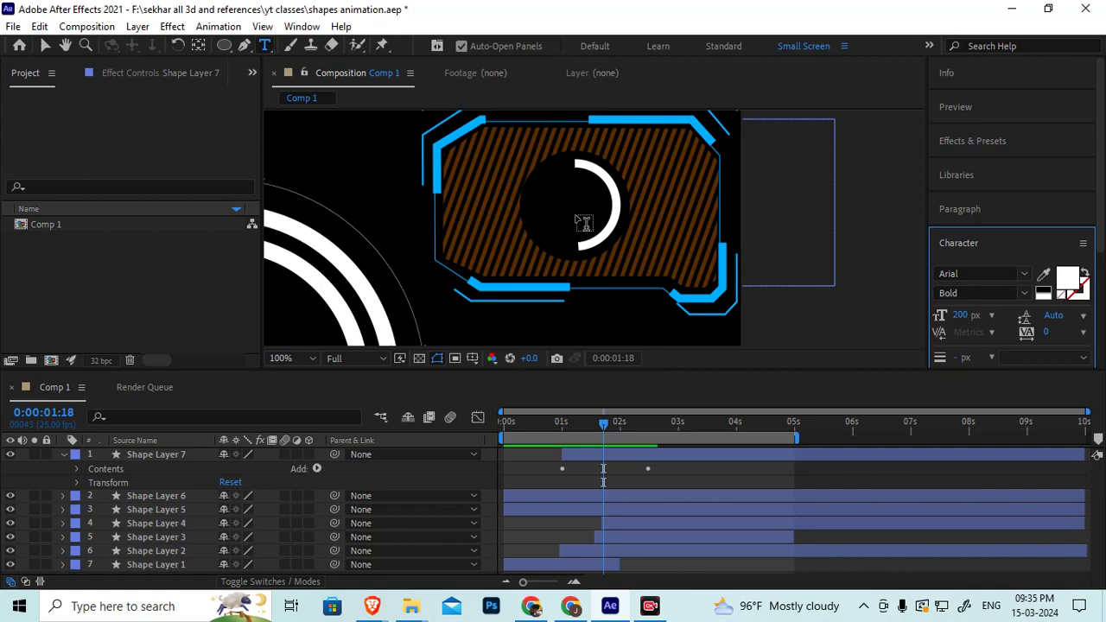
# Type 00 at the ring's centre, set it to 50 px, and nudge it into place
pyautogui.click(584, 223)
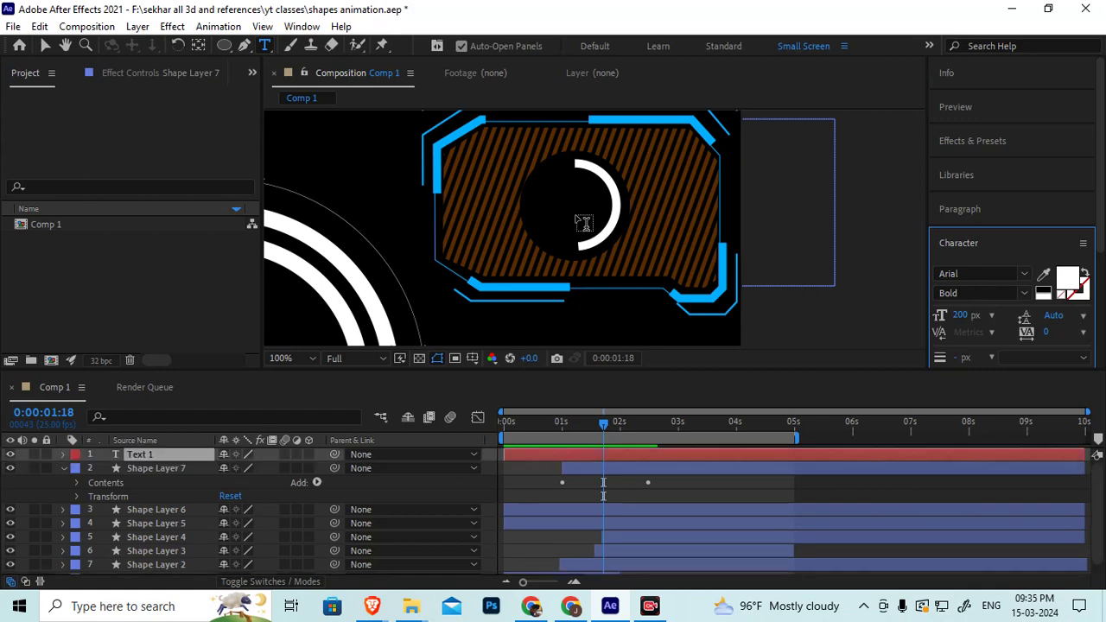
pyautogui.click(576, 213)
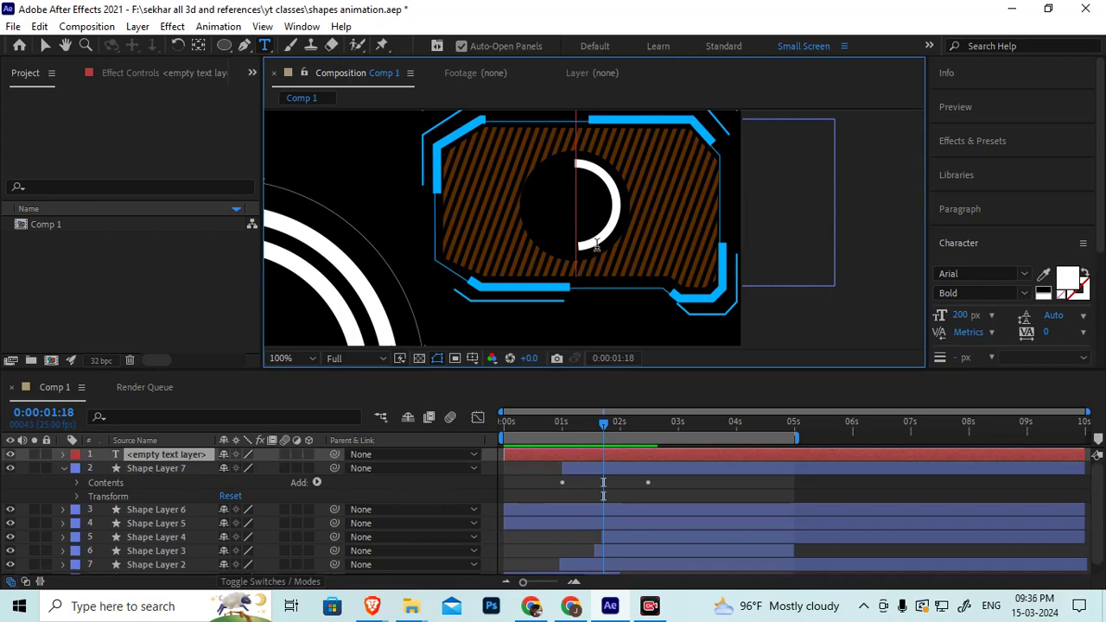
pyautogui.write('00')
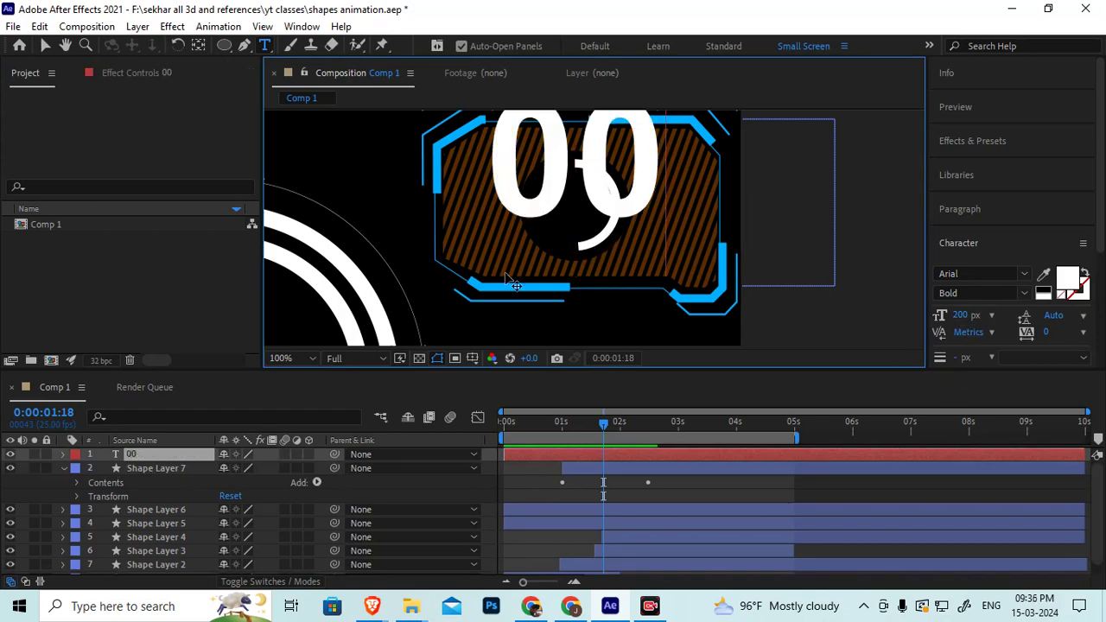
pyautogui.click(137, 454)
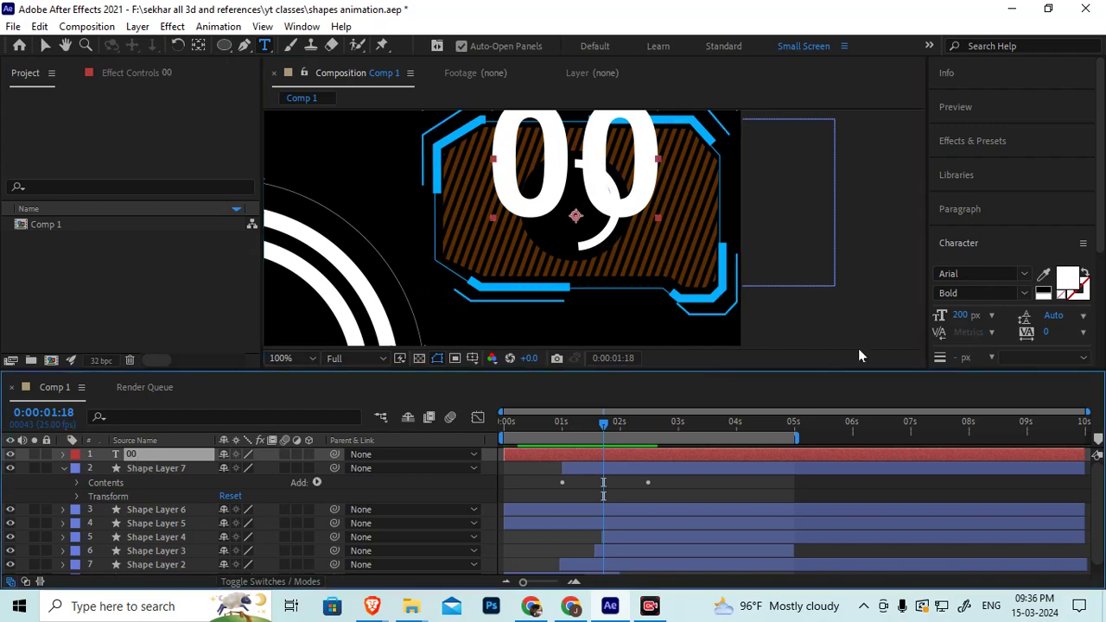
pyautogui.click(963, 316)
pyautogui.write('50')
pyautogui.press('Return')
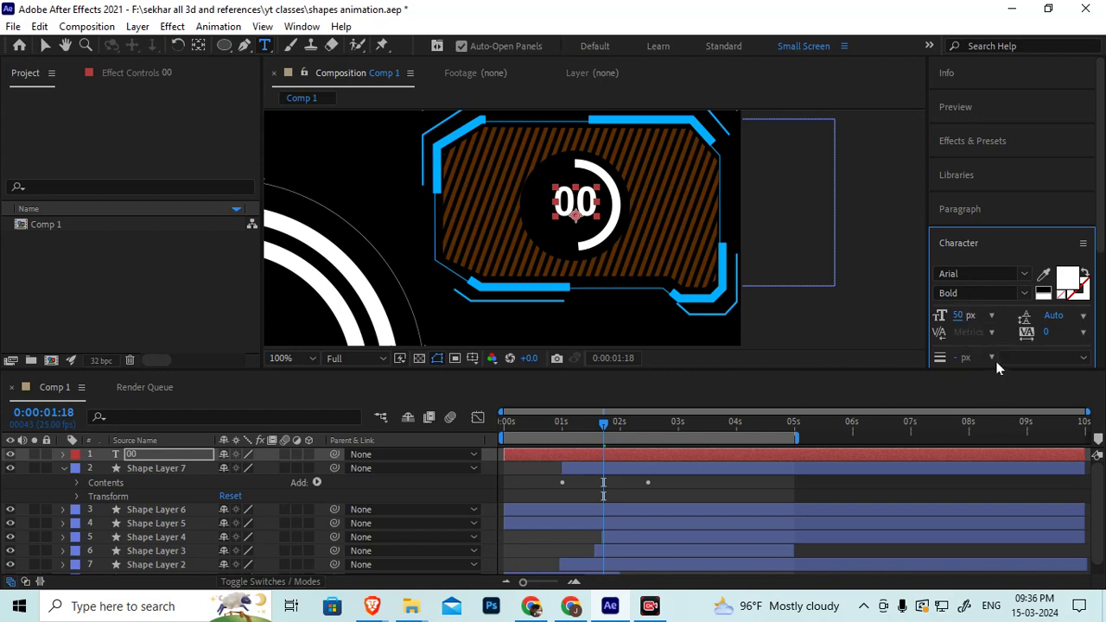
pyautogui.click(47, 45)
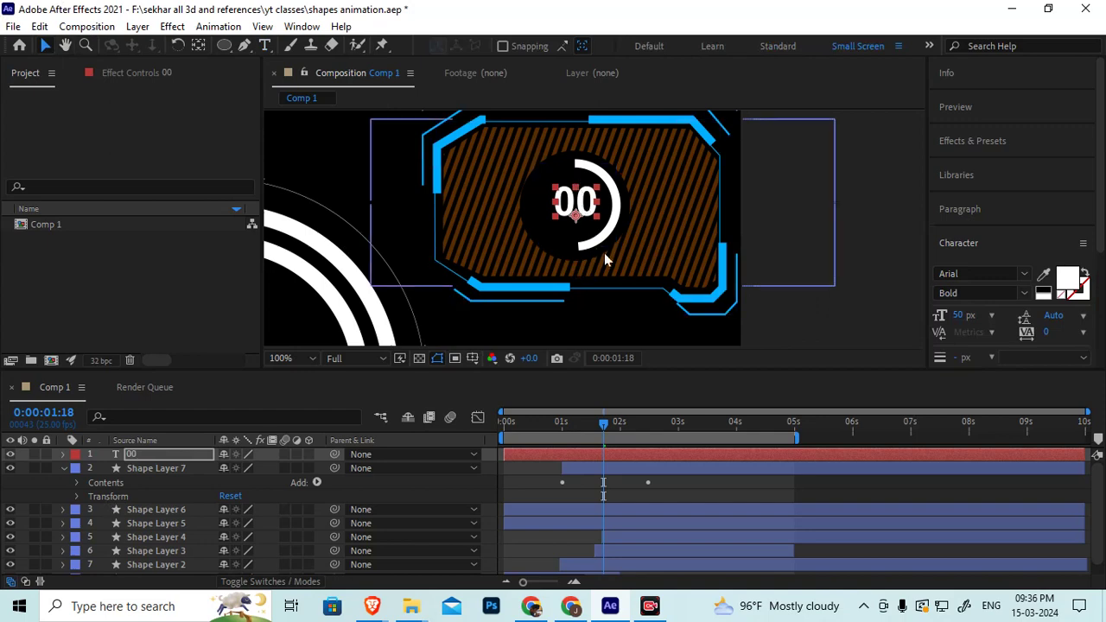
pyautogui.press('Down')
pyautogui.press('Down')
pyautogui.press('Down')
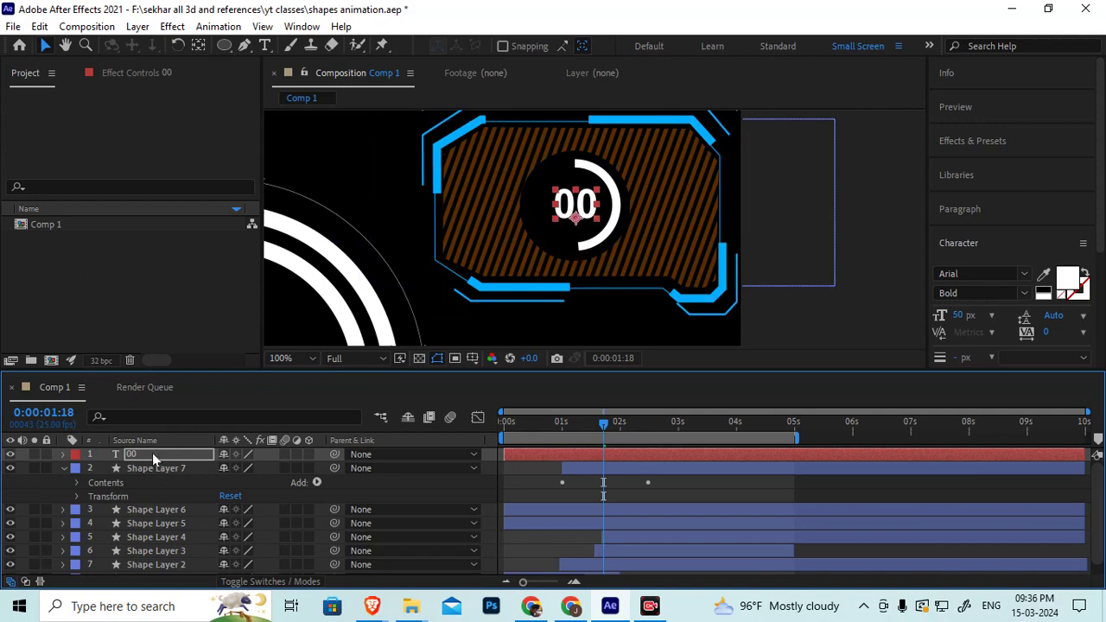
# Reveal the 00 layer's Source Text and the ring's Trim Paths, then pick-whip Source Text to End
pyautogui.click(63, 453)
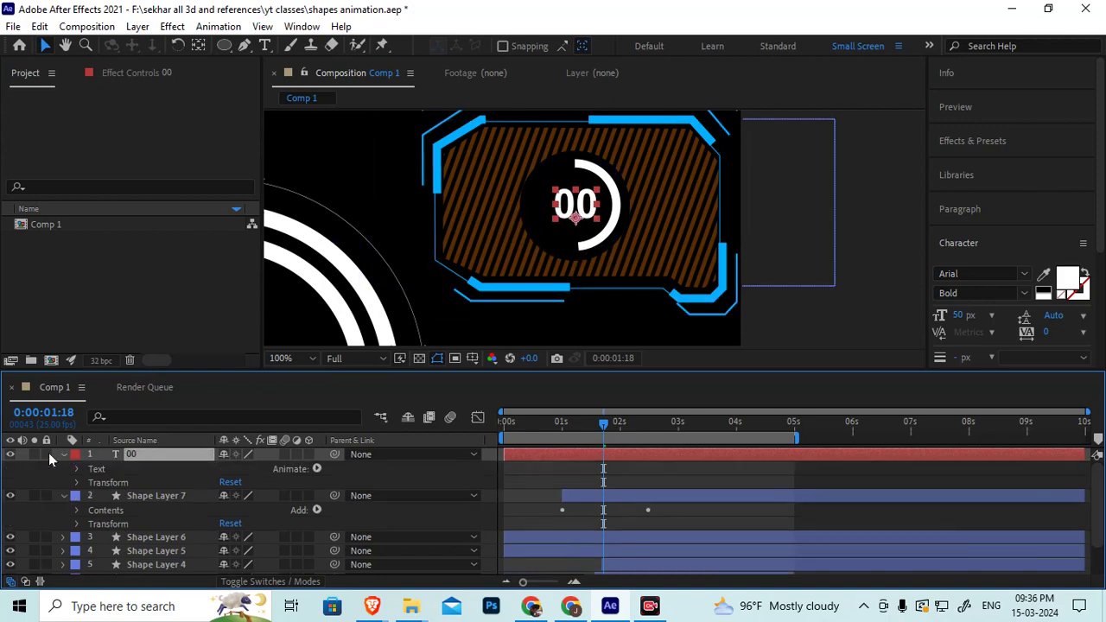
pyautogui.click(77, 512)
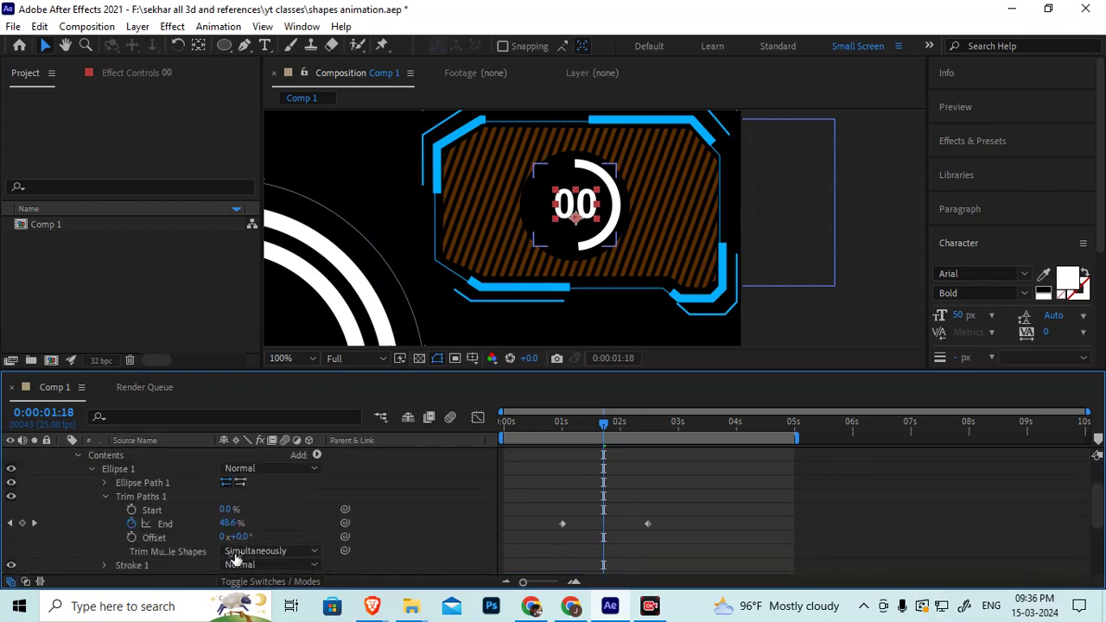
pyautogui.moveTo(450, 378); pyautogui.dragTo(438, 240)
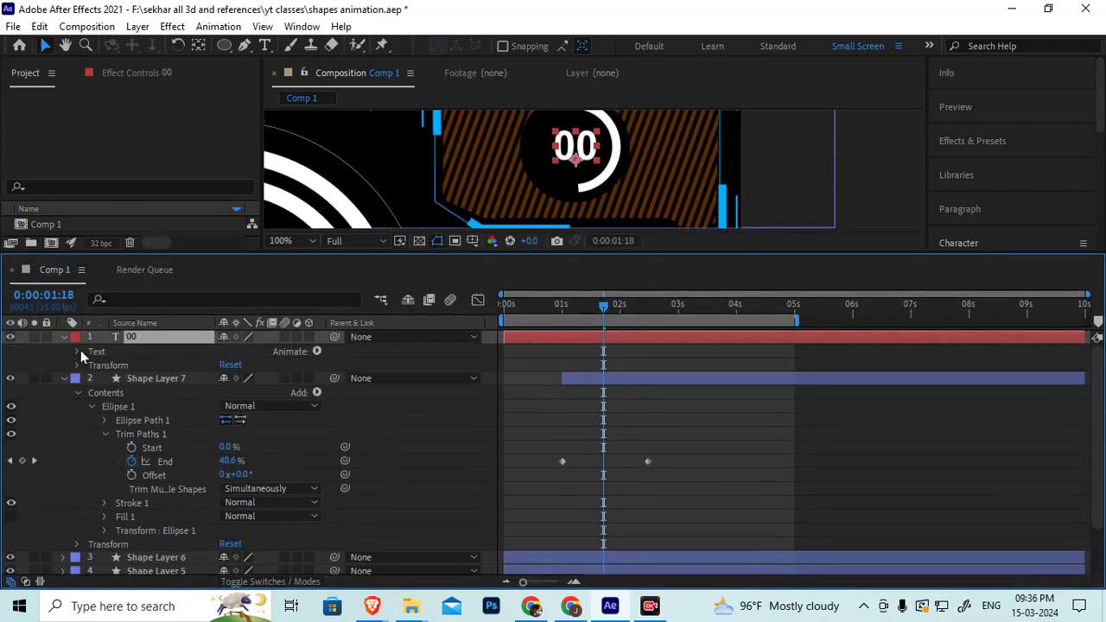
pyautogui.click(77, 352)
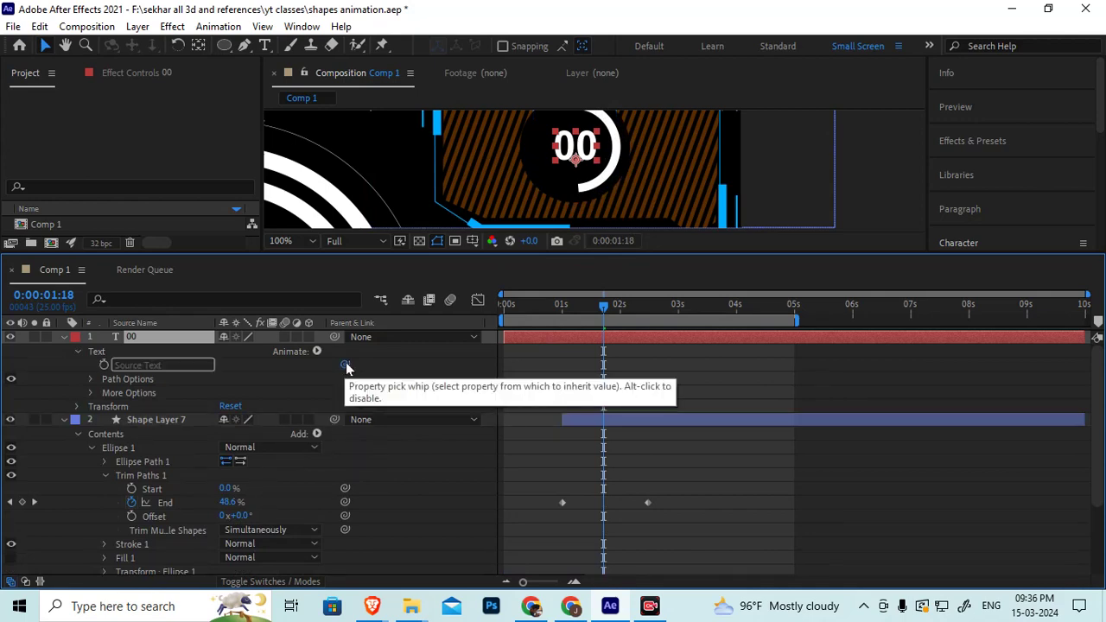
pyautogui.moveTo(344, 373); pyautogui.dragTo(346, 376)
# Pickwhip the 00 layer's Source Text to Shape Layer 7's Trim Paths End and scrub to watch the counter climb
pyautogui.moveTo(346, 370); pyautogui.dragTo(167, 510)
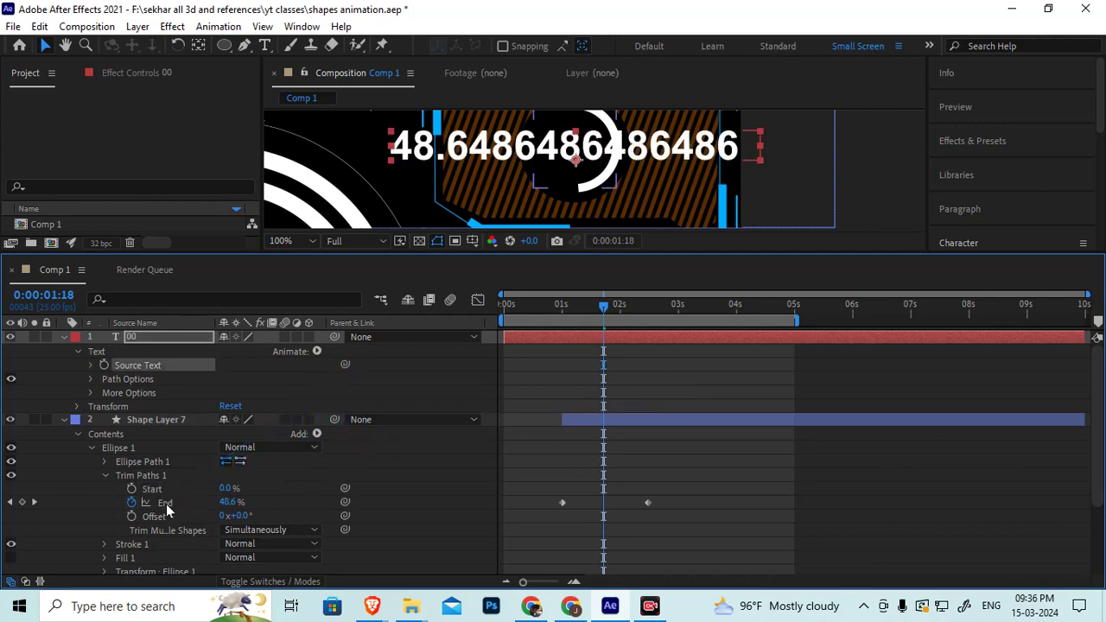
pyautogui.click(562, 313)
pyautogui.moveTo(562, 312); pyautogui.dragTo(643, 316)
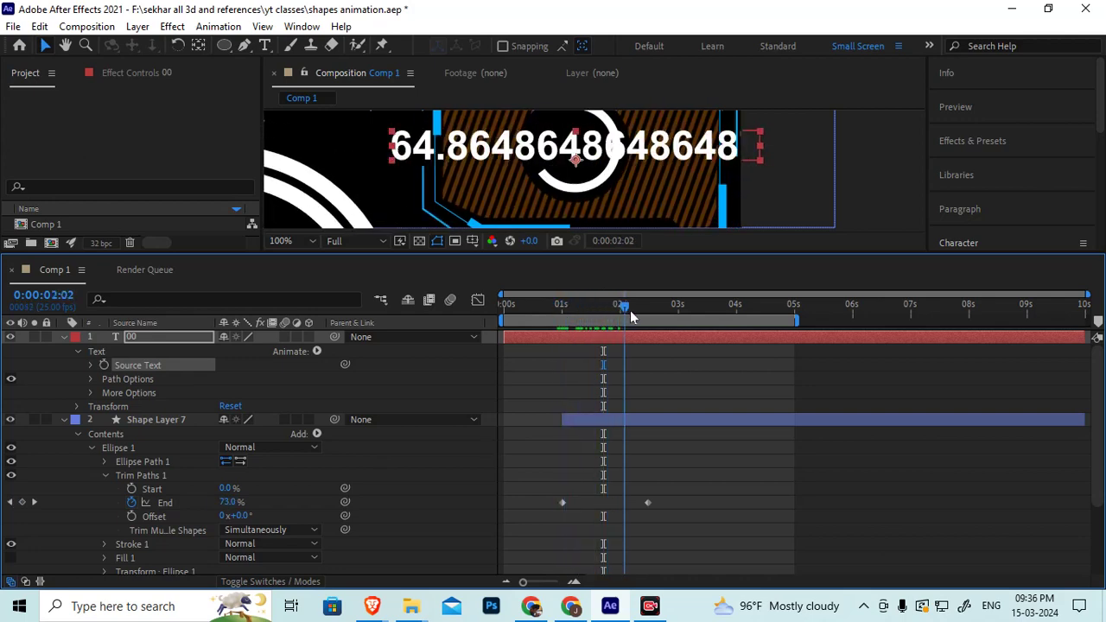
pyautogui.moveTo(642, 317)
pyautogui.mouseDown()
pyautogui.moveTo(658, 319)
pyautogui.moveTo(606, 325)
pyautogui.mouseUp()
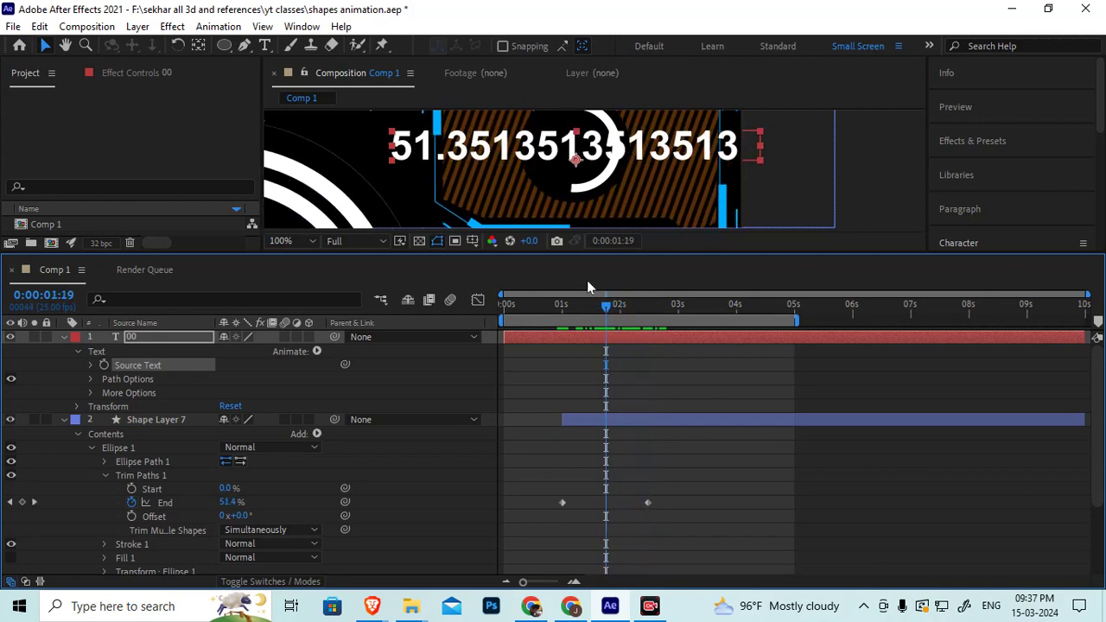
# Enlarge the viewer, then scrub and preview from the 1 second mark, where the counter shows 56.7567567567567
pyautogui.moveTo(627, 258); pyautogui.dragTo(619, 333)
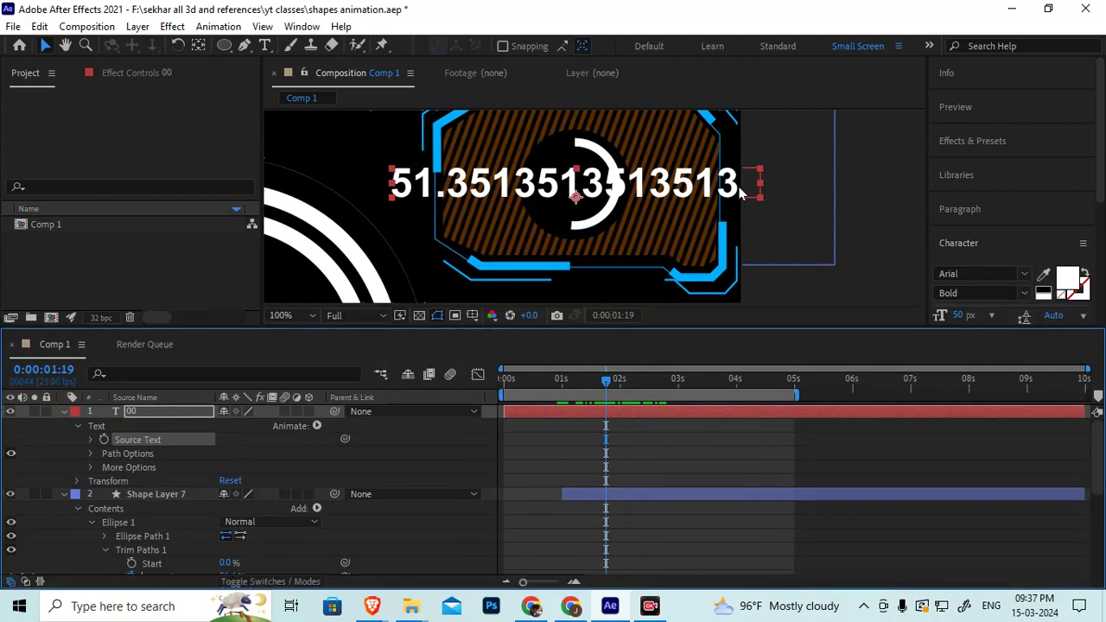
pyautogui.moveTo(599, 386)
pyautogui.mouseDown()
pyautogui.moveTo(593, 396)
pyautogui.moveTo(650, 387)
pyautogui.mouseUp()
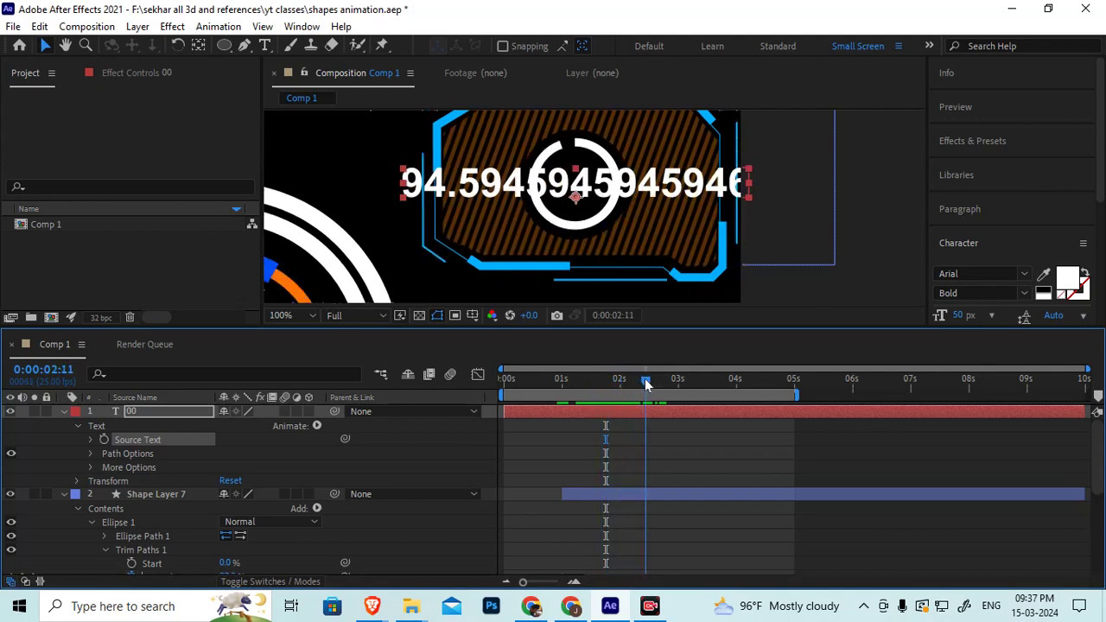
pyautogui.click(563, 382)
pyautogui.press('space')
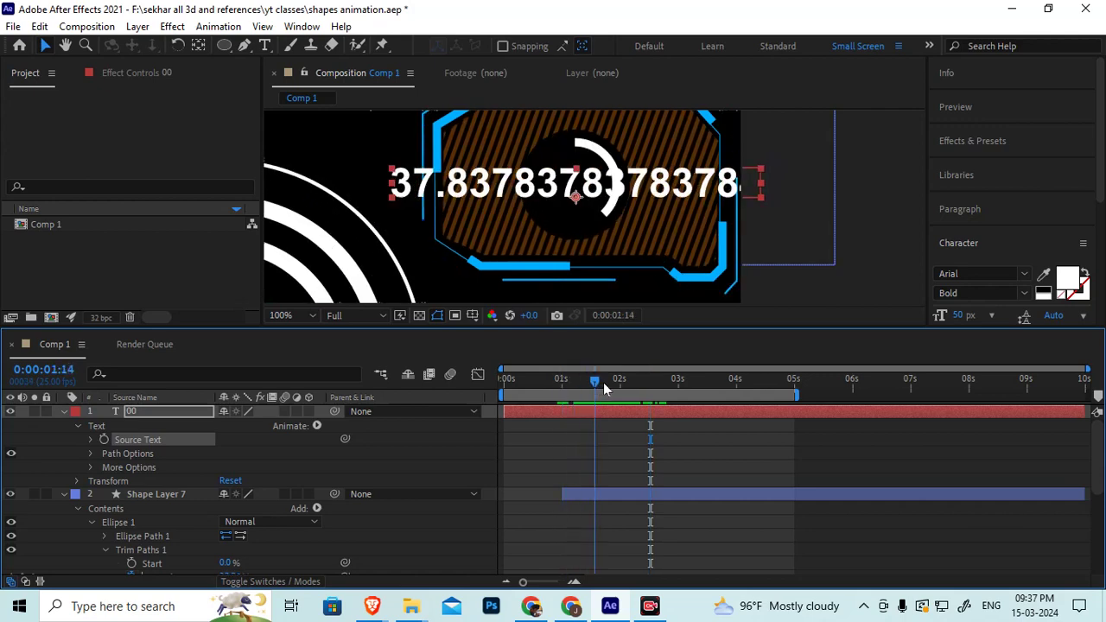
pyautogui.press('space')
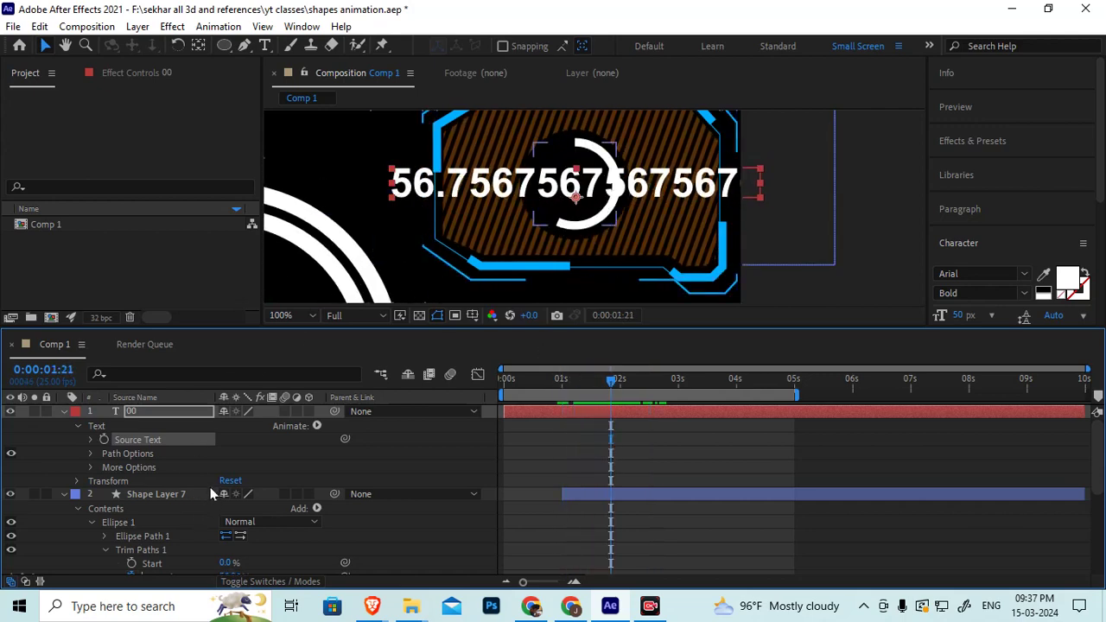
# Reveal the Source Text expression and clear its existing text
pyautogui.click(90, 440)
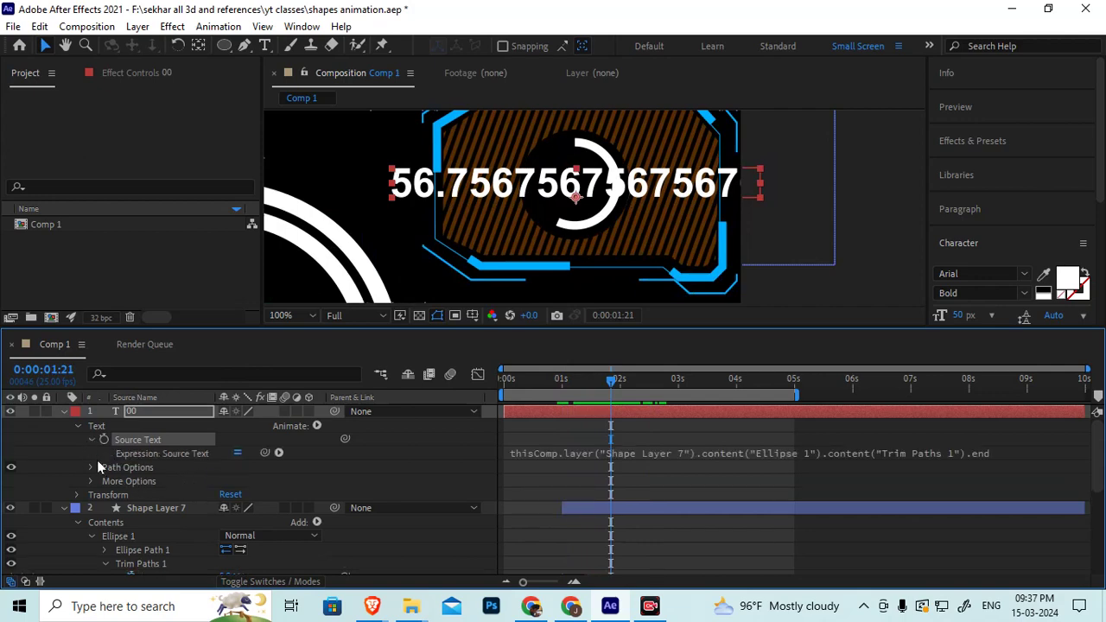
pyautogui.click(756, 453)
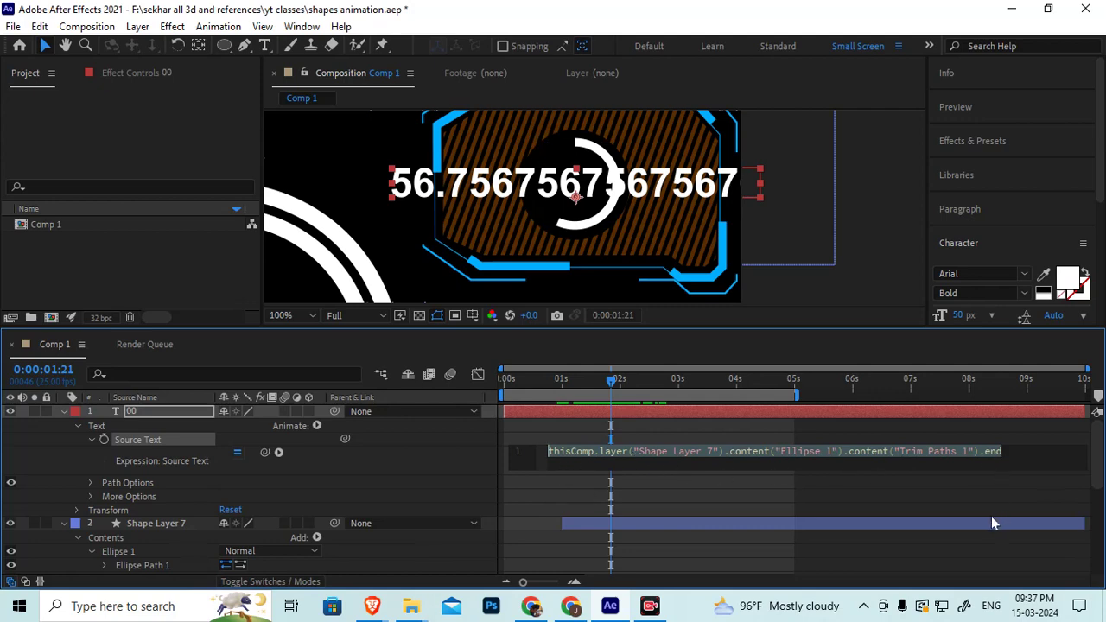
pyautogui.press('BackSpace')
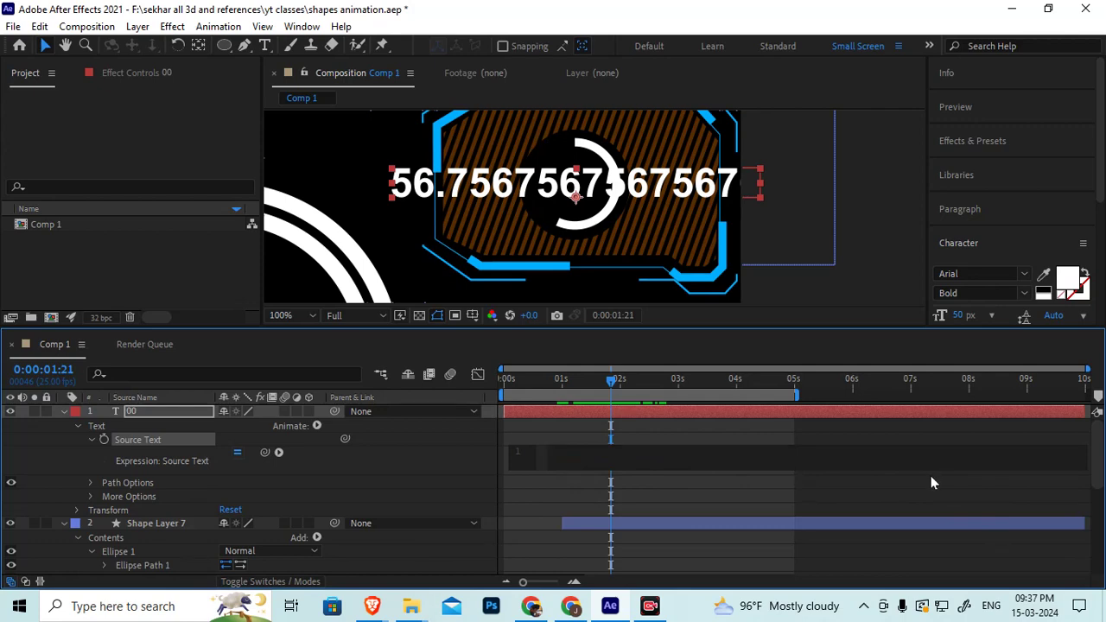
# Insert Math.round(value) and paste the Trim Paths End reference in place of value, so the counter reads 57
pyautogui.click(279, 454)
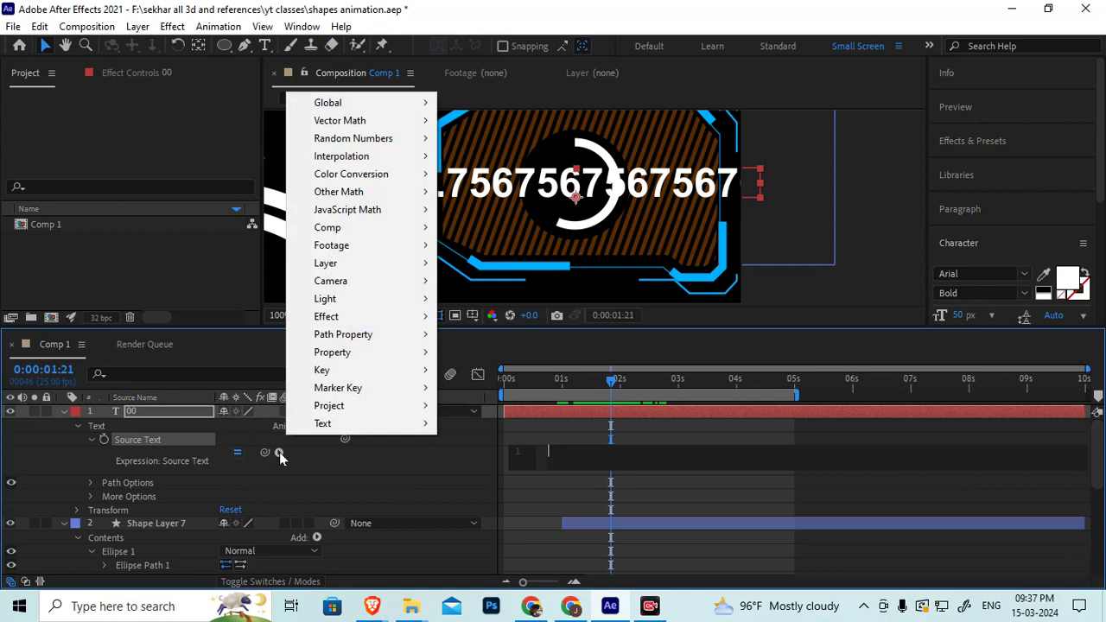
pyautogui.moveTo(389, 214)
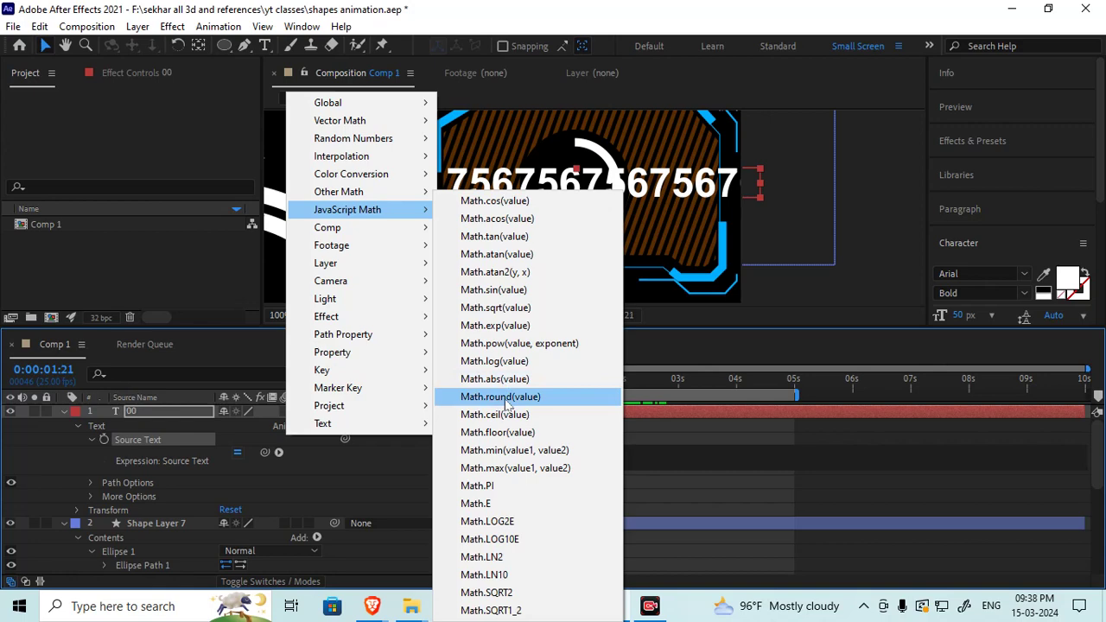
pyautogui.click(508, 403)
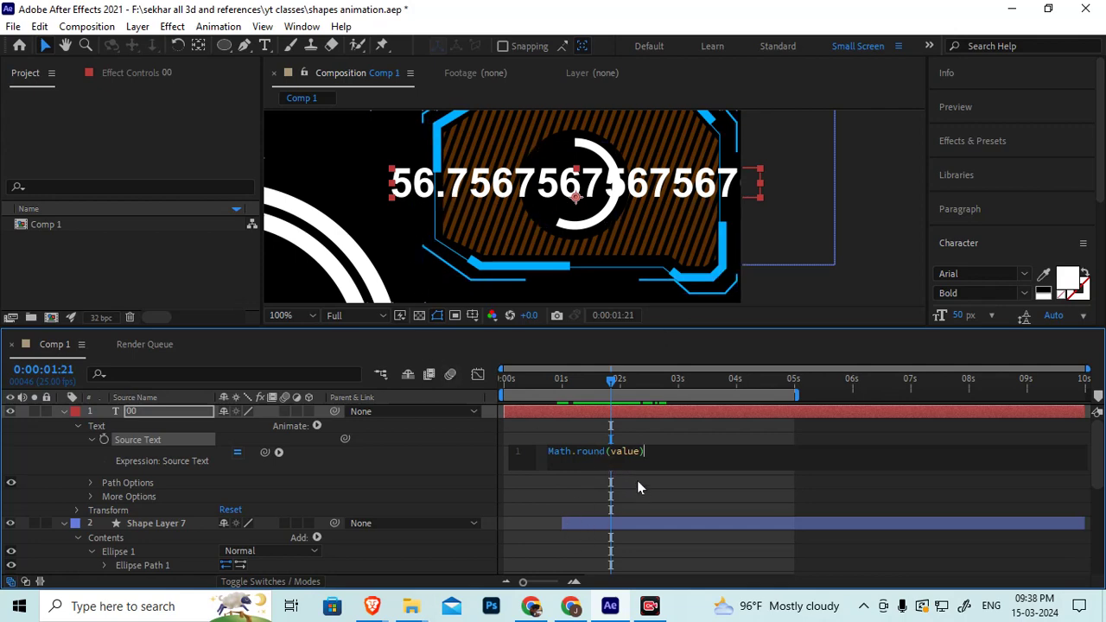
pyautogui.moveTo(611, 451); pyautogui.dragTo(634, 453)
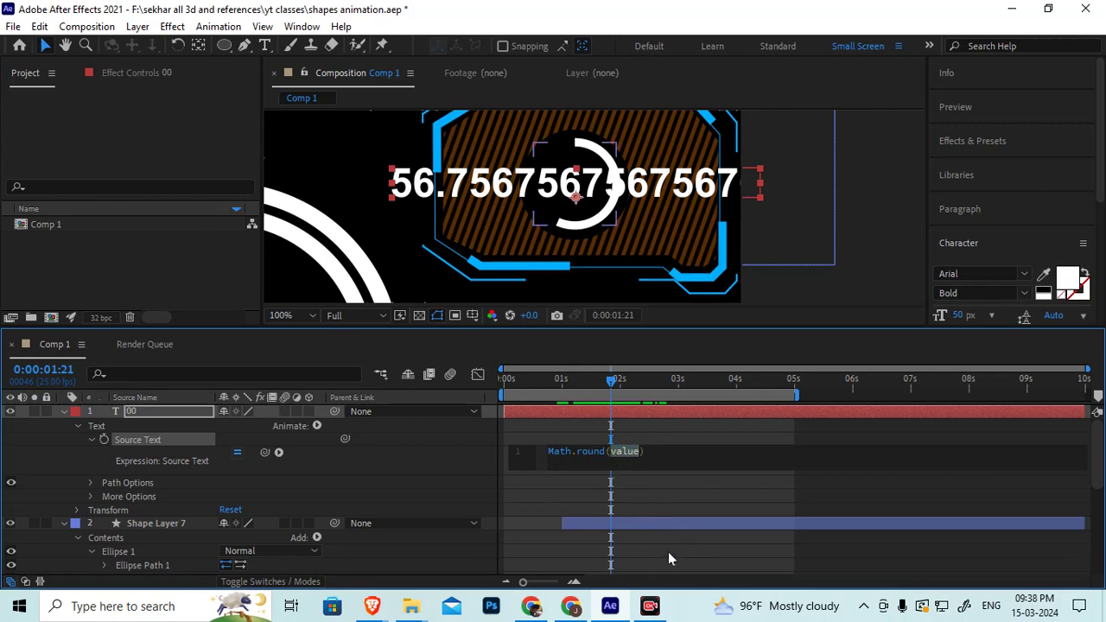
pyautogui.write('thisComp.layer("Shape Layer 7").content("Ellipse 1").content("Trim Paths 1").end')
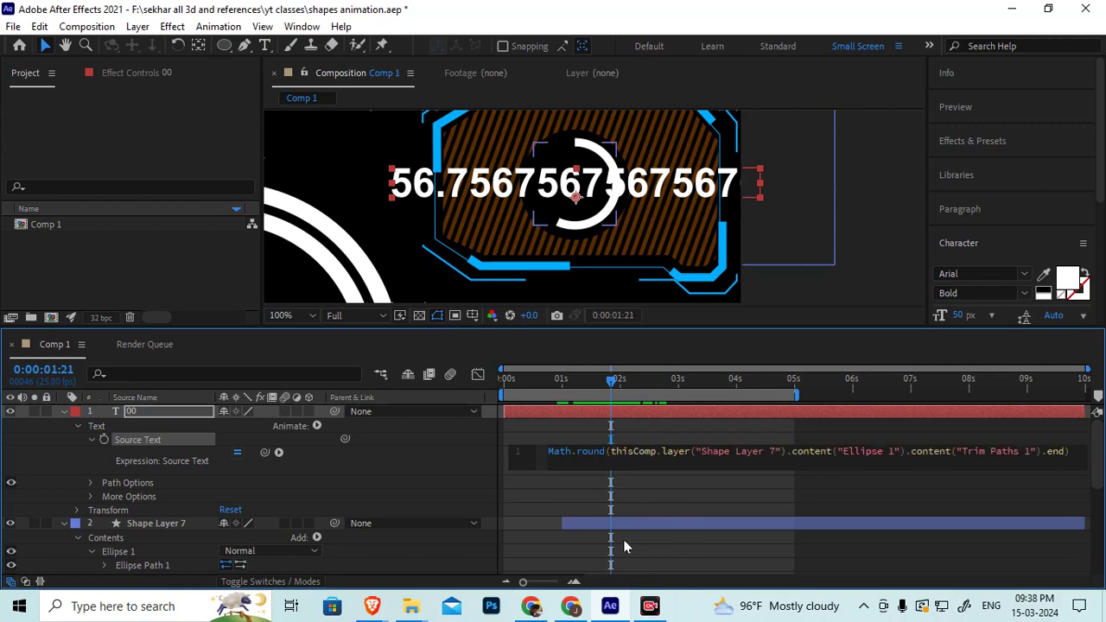
pyautogui.click(668, 481)
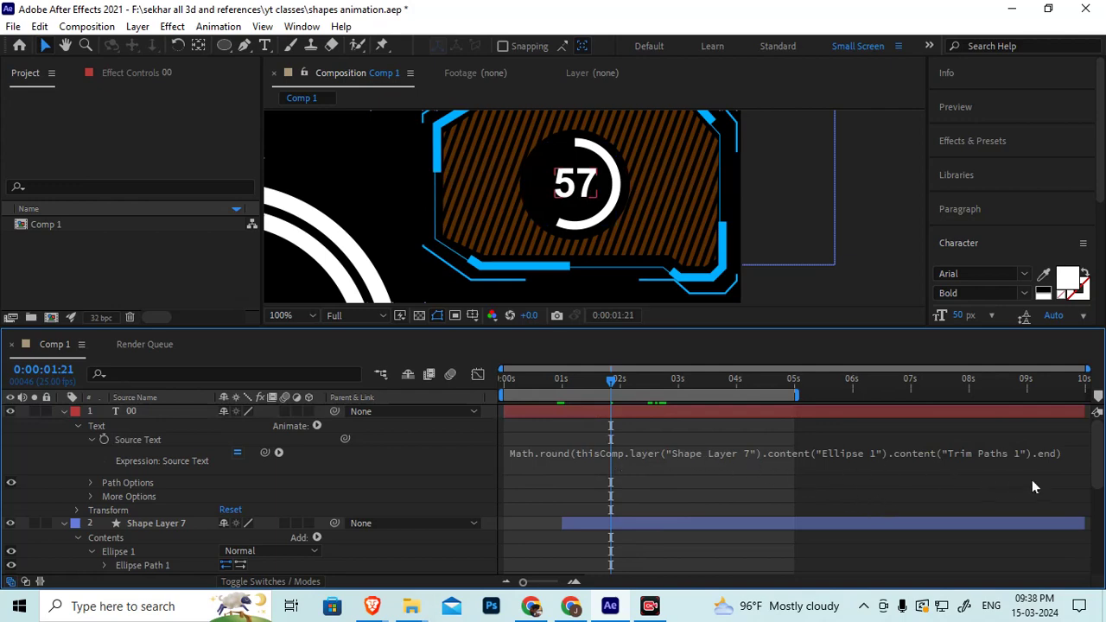
# Return the playhead to 0:00:00:00 and preview the rounded counter climbing to 100
pyautogui.click(519, 380)
pyautogui.moveTo(513, 385); pyautogui.dragTo(483, 381)
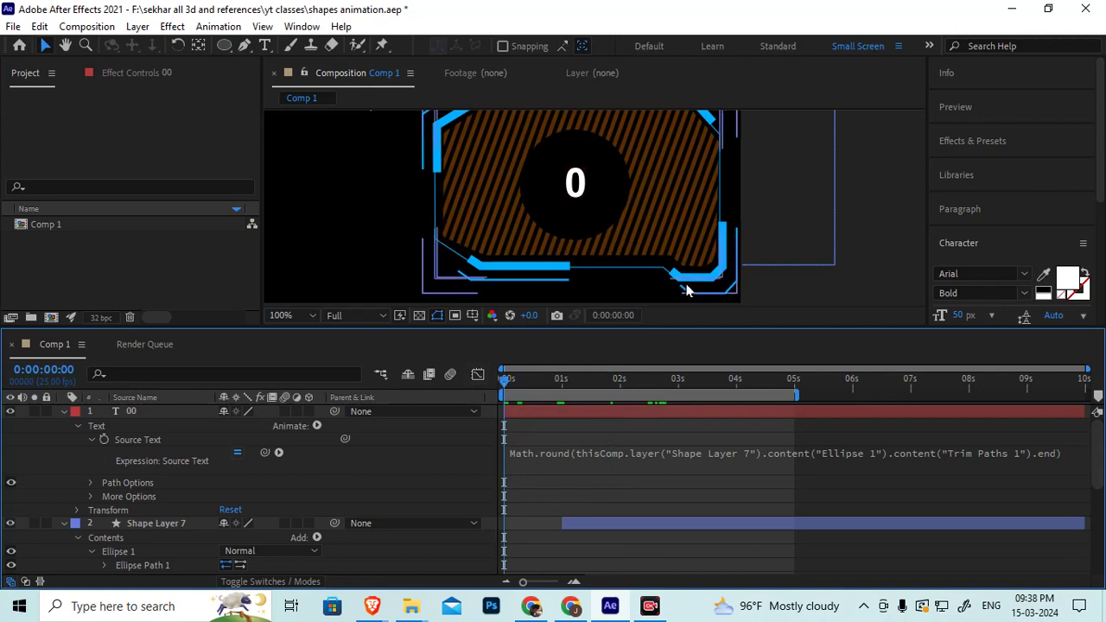
pyautogui.press(',')
pyautogui.press('space')
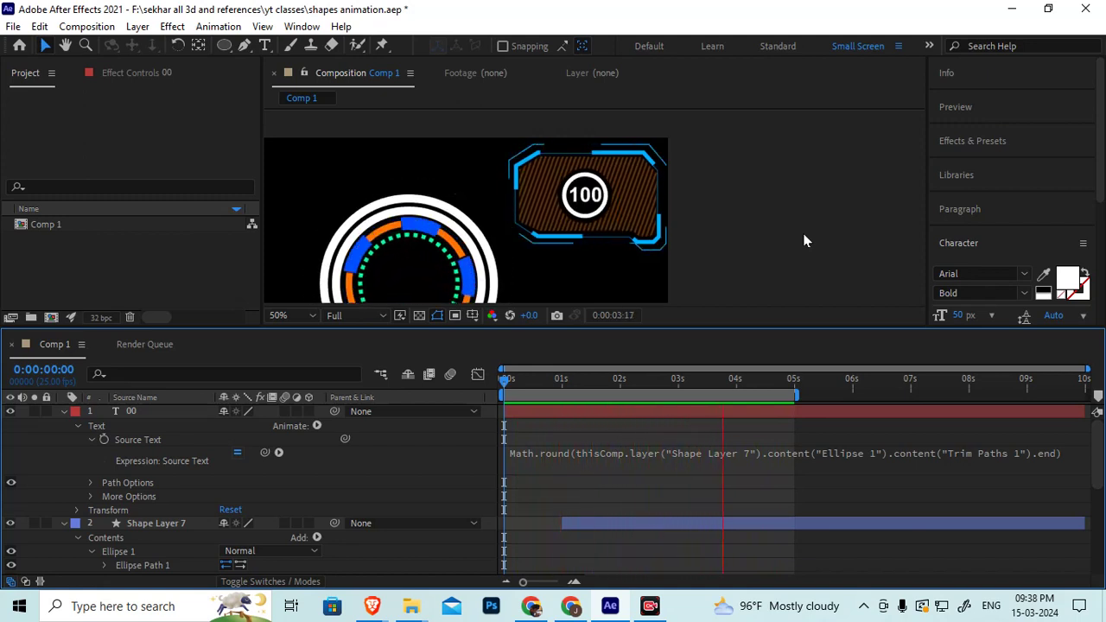
# Collapse the 00 text layer and Shape Layer 7, and pan the viewer onto the ring
pyautogui.click(63, 412)
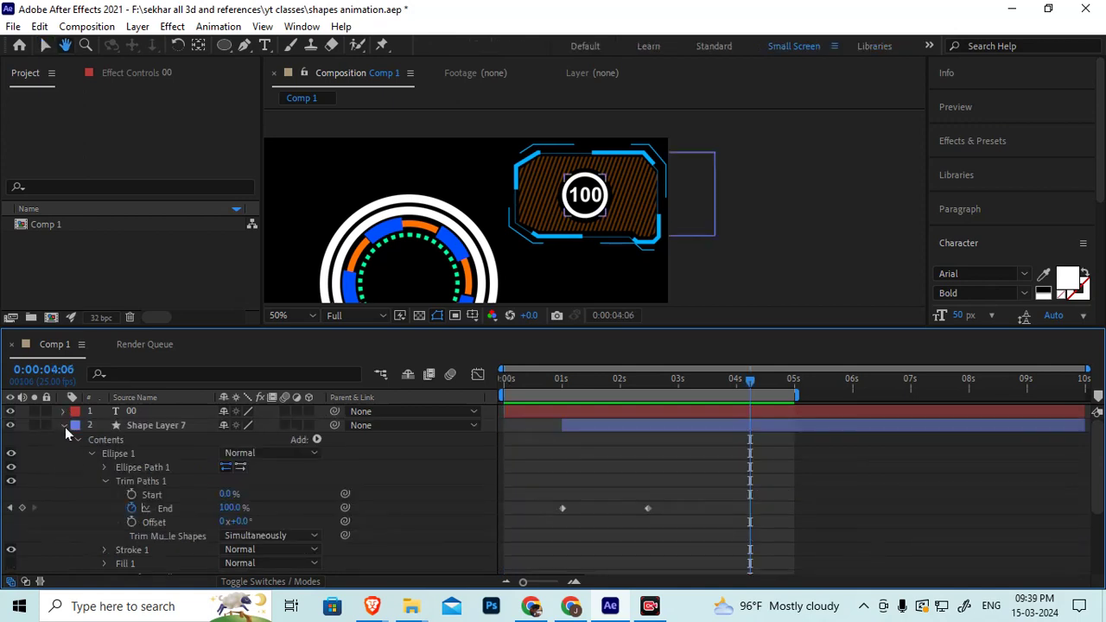
pyautogui.click(63, 425)
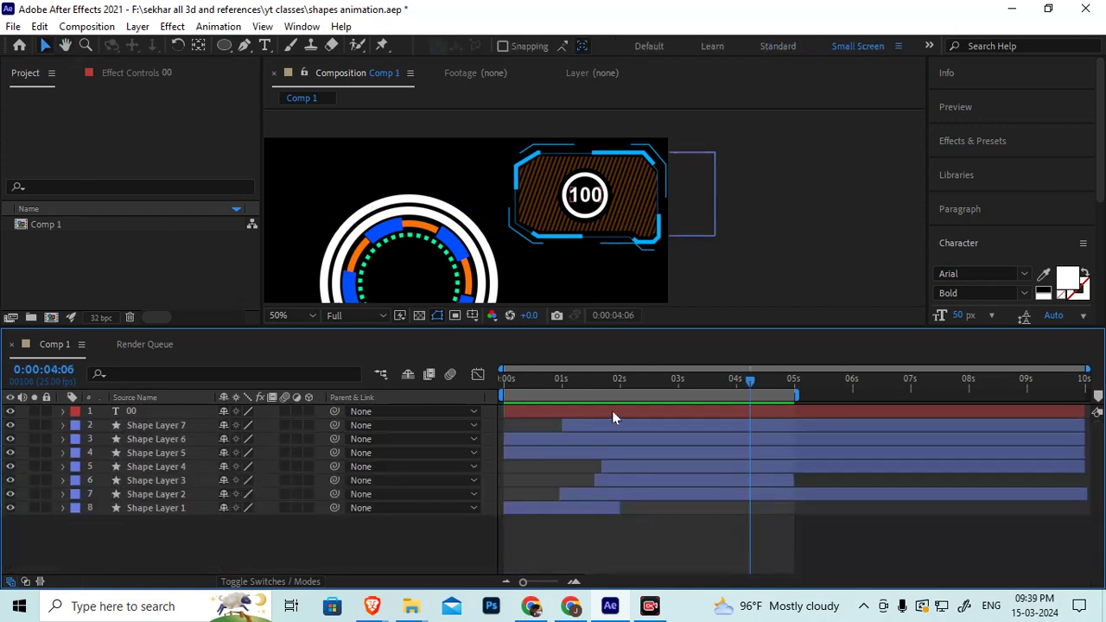
pyautogui.moveTo(822, 257)
pyautogui.mouseDown()
pyautogui.moveTo(797, 223)
pyautogui.moveTo(793, 264)
pyautogui.mouseUp()
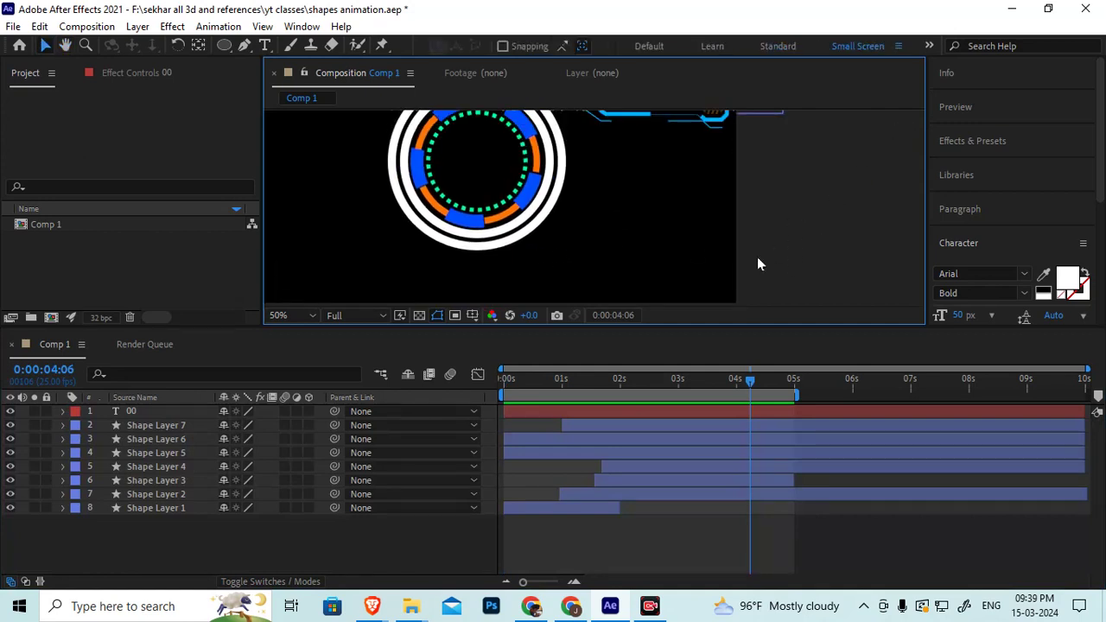
pyautogui.scroll(-2, 771, 221)
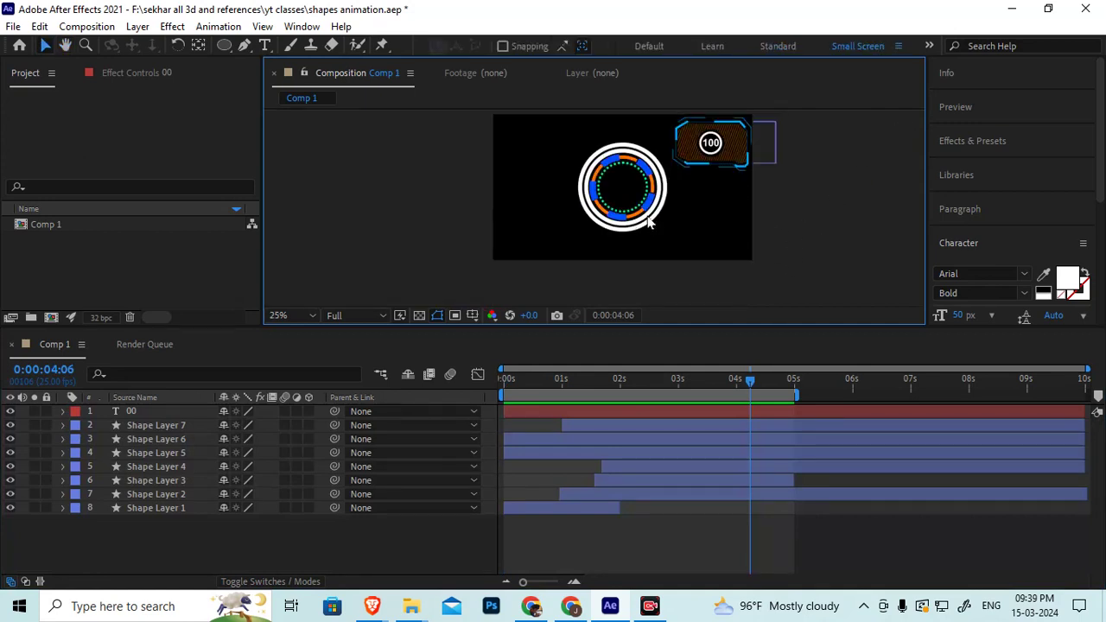
pyautogui.scroll(1, 754, 251)
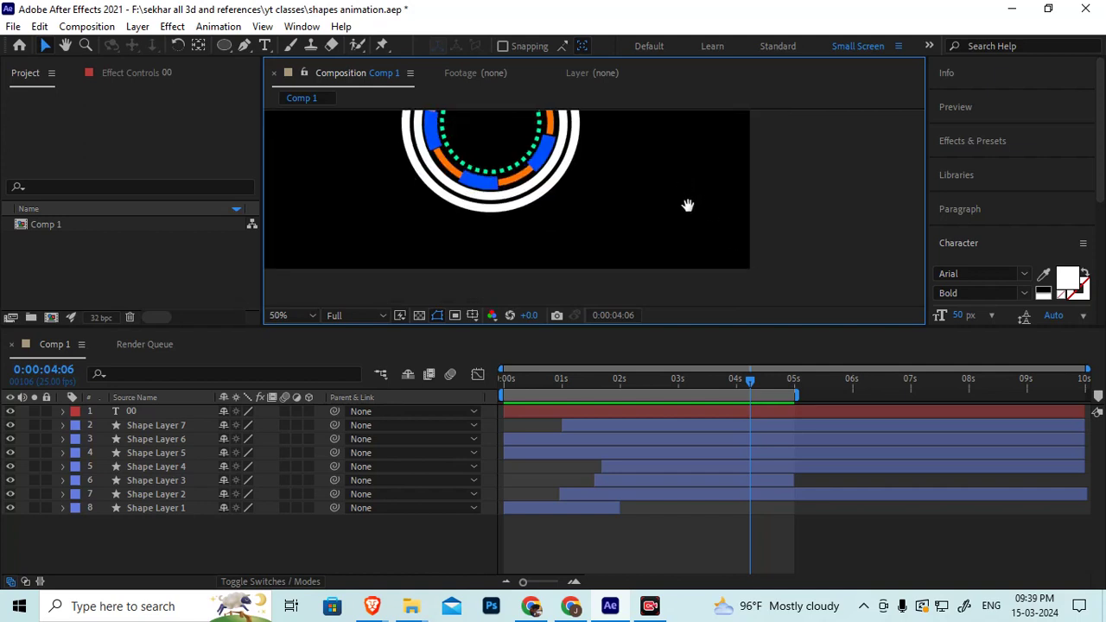
pyautogui.click(265, 544)
# Pick the Pen tool and set its stroke width to 2 px
pyautogui.click(245, 46)
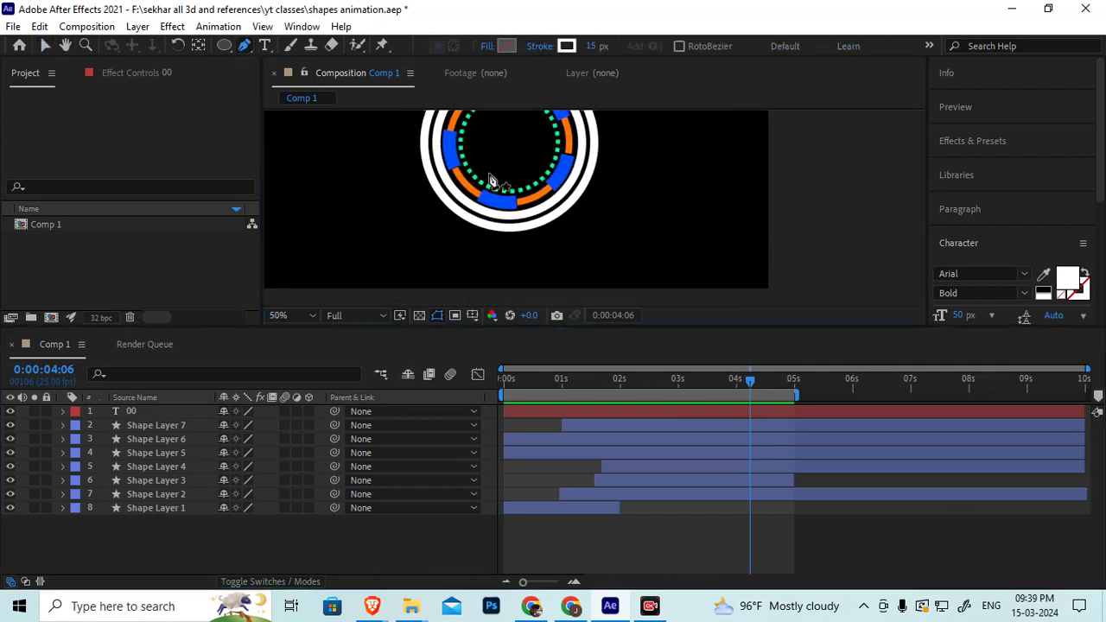
pyautogui.click(593, 47)
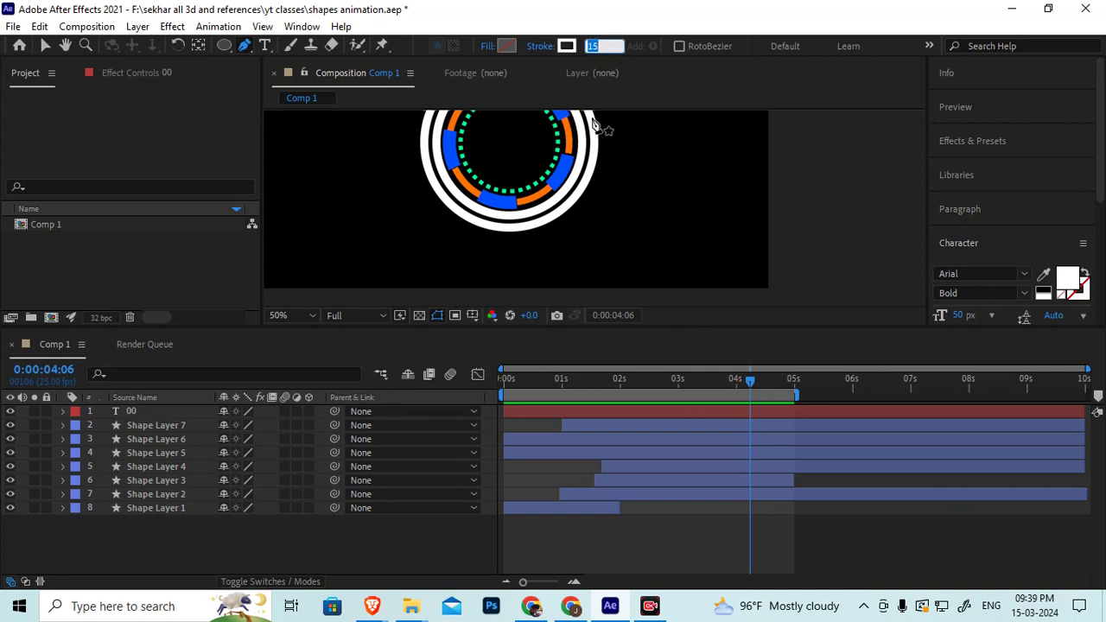
pyautogui.write('2')
pyautogui.press('Return')
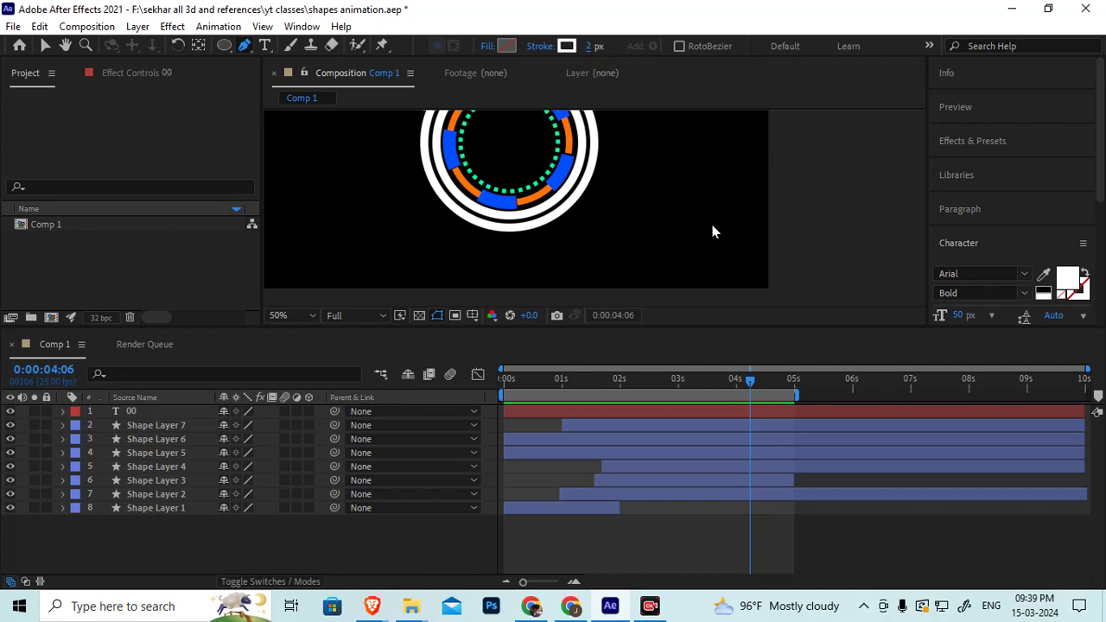
pyautogui.scroll(2, 609, 242)
pyautogui.moveTo(680, 247); pyautogui.dragTo(545, 195)
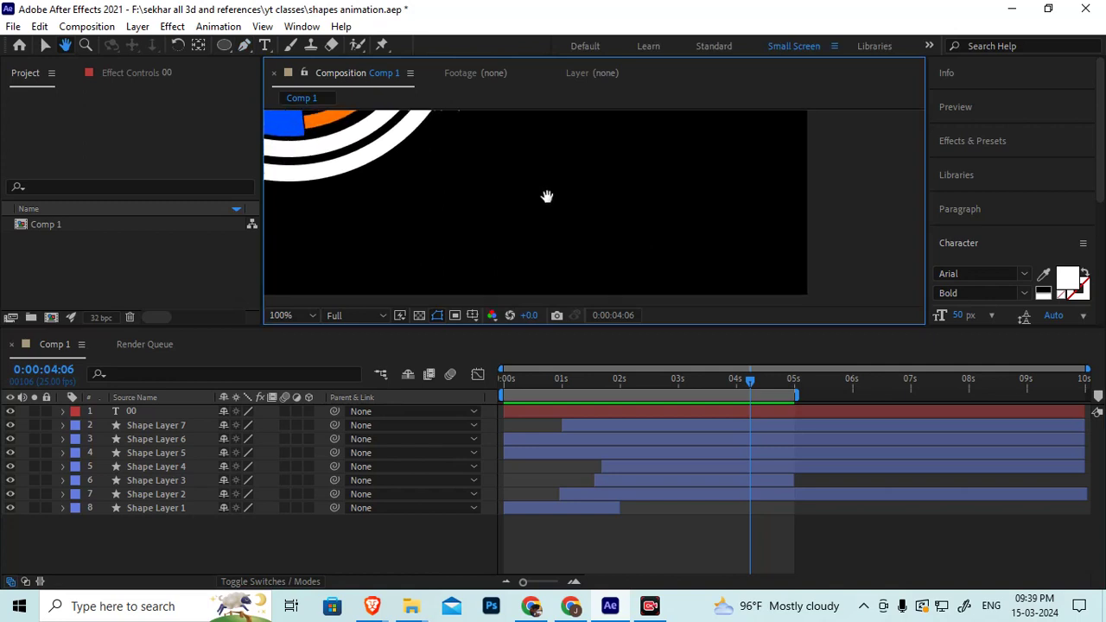
# Draw a closed angular panel outline with stepped diagonal corners beside the rings as Shape Layer 8
pyautogui.click(427, 194)
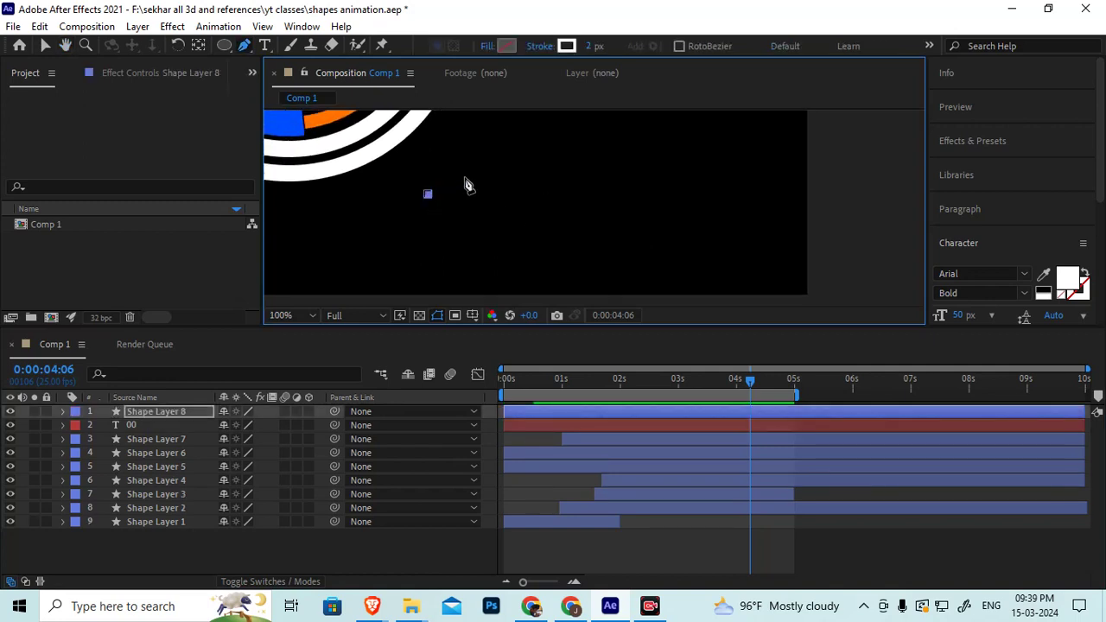
pyautogui.click(456, 179)
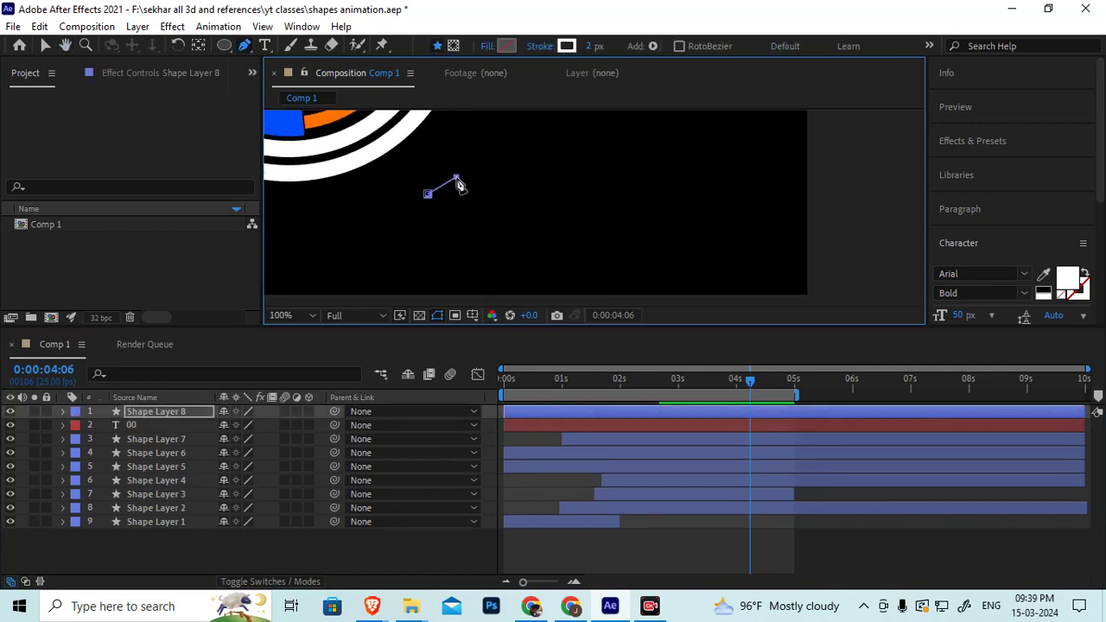
pyautogui.click(596, 178)
pyautogui.click(613, 198)
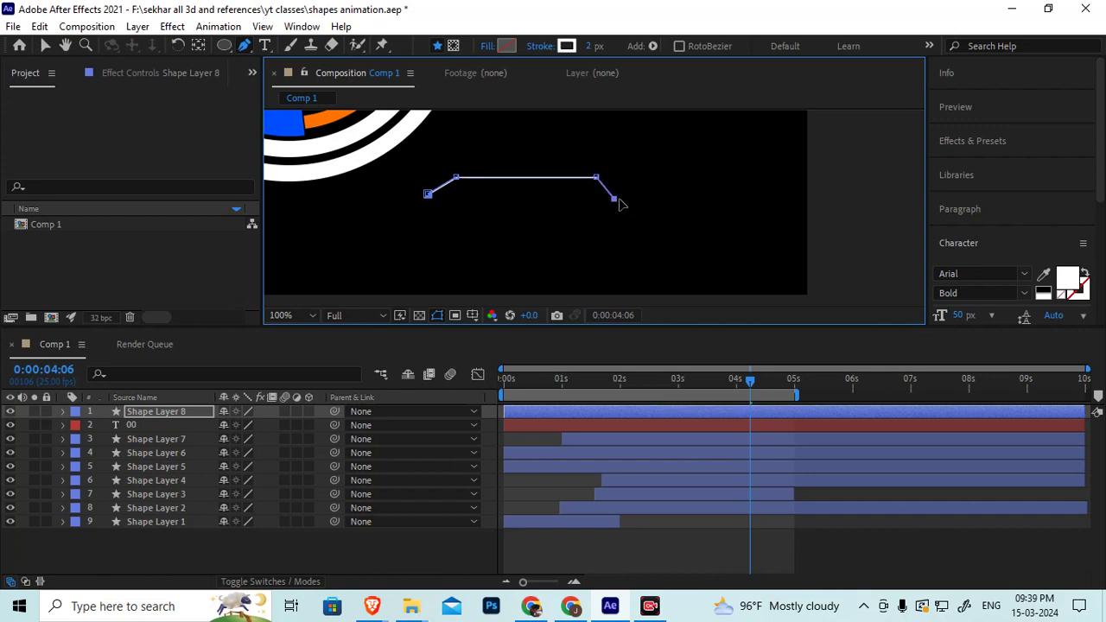
pyautogui.click(772, 199)
pyautogui.click(787, 215)
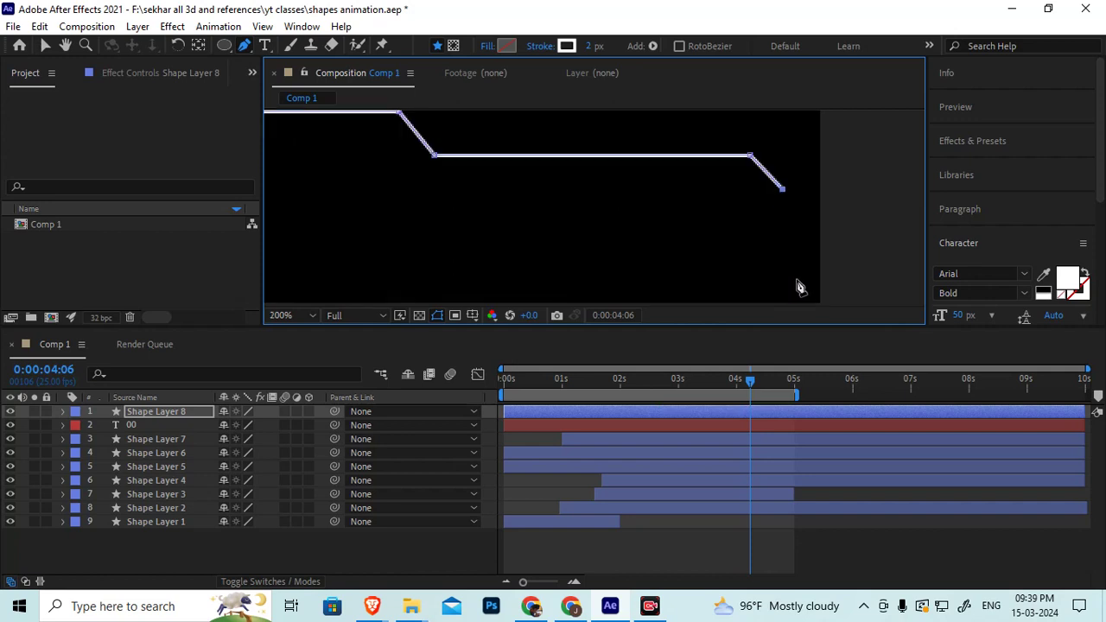
pyautogui.scroll(-1, 780, 267)
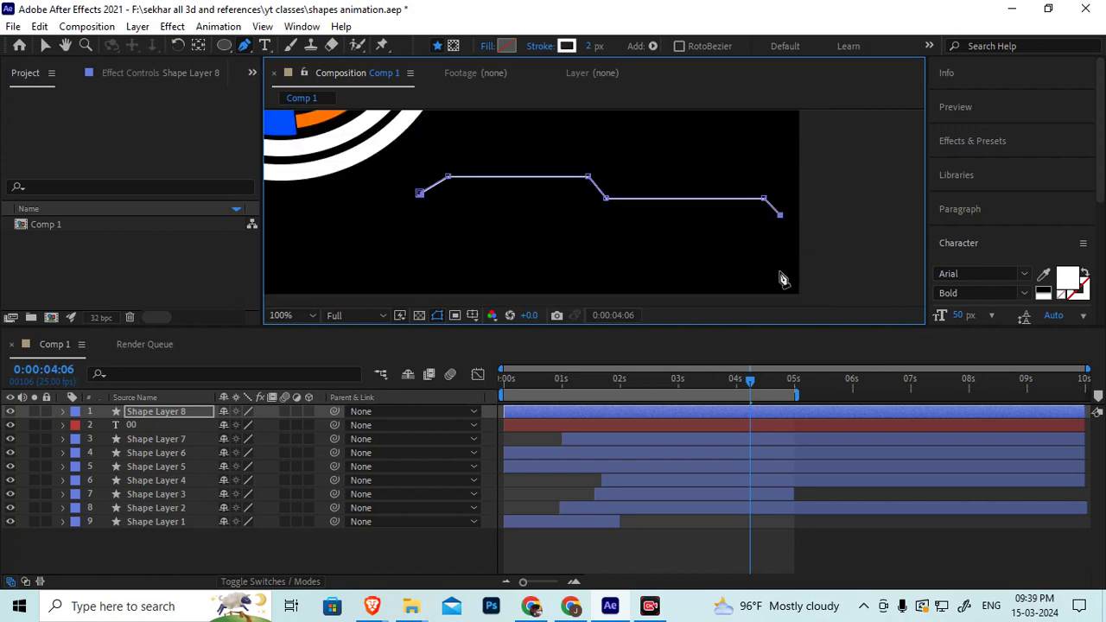
pyautogui.click(780, 260)
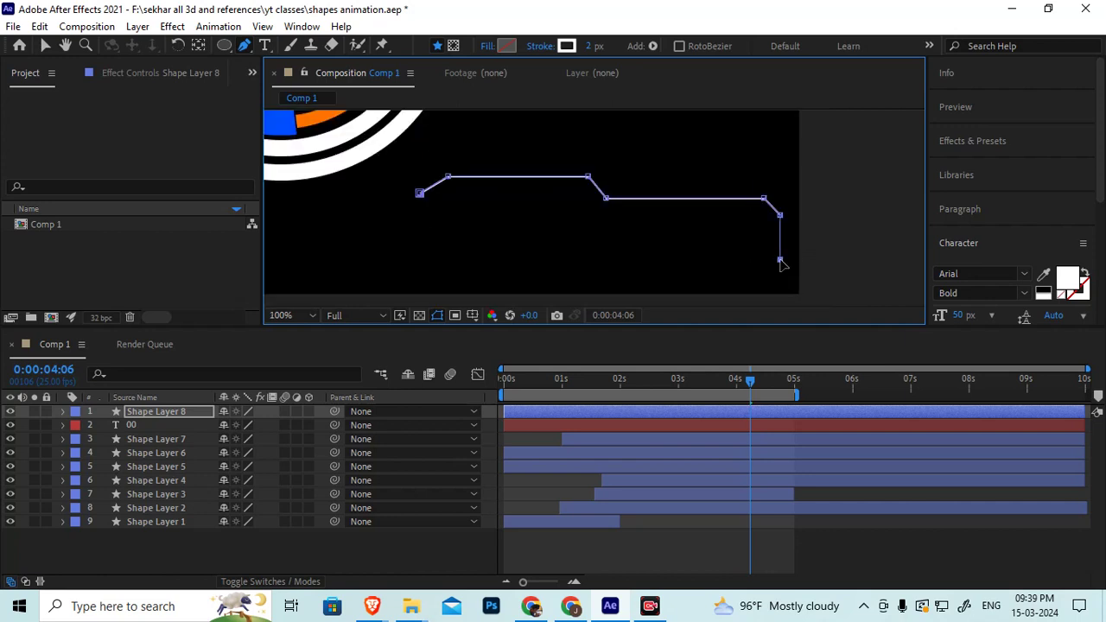
pyautogui.click(418, 260)
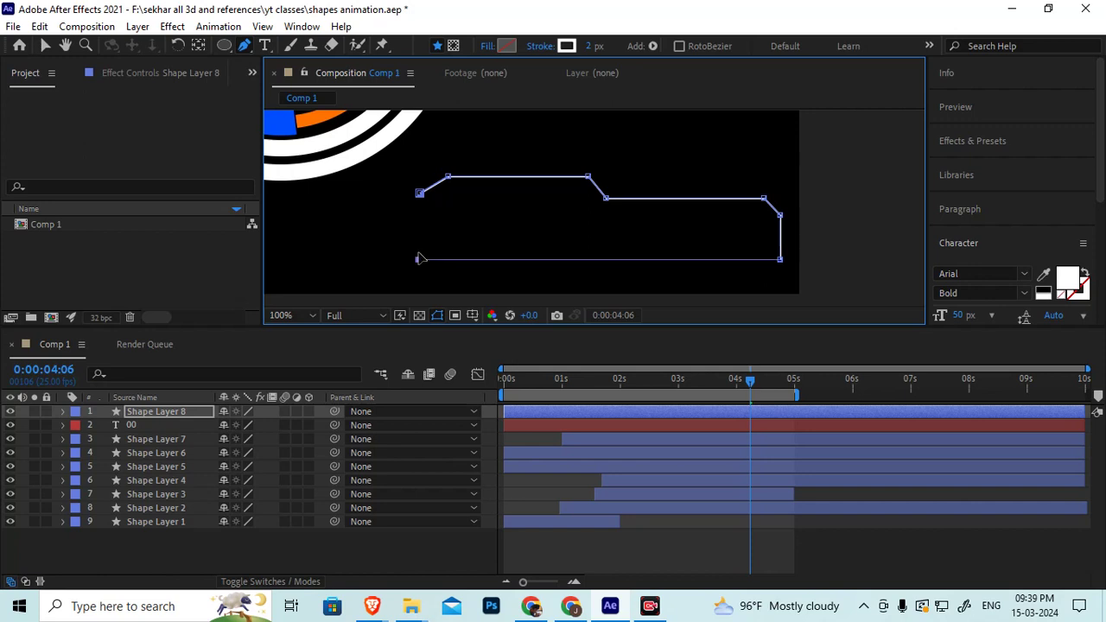
pyautogui.click(420, 194)
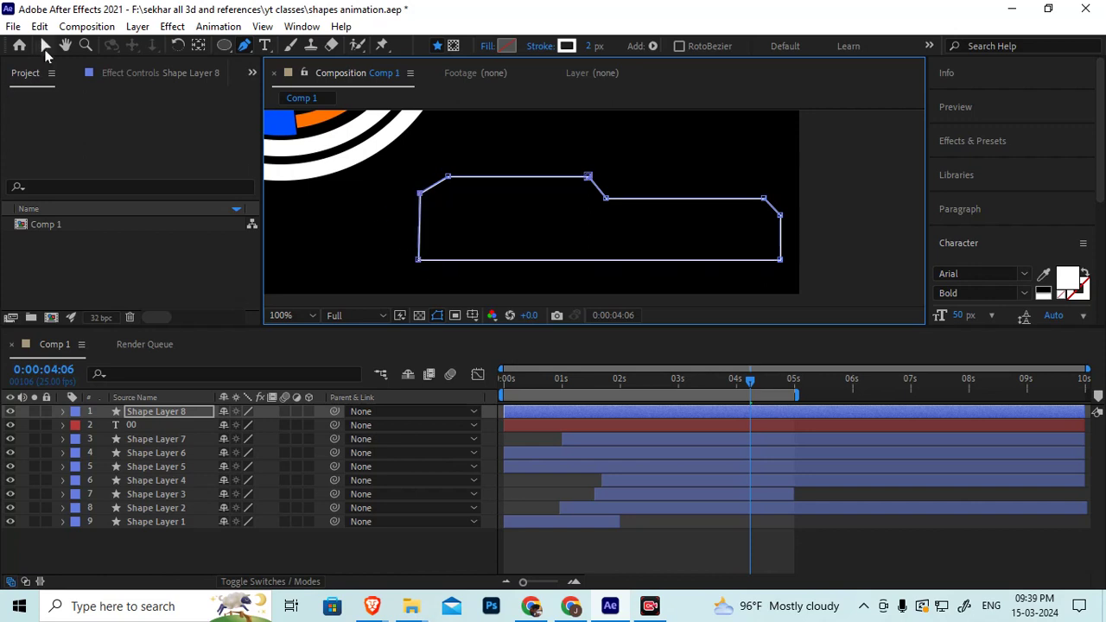
pyautogui.click(45, 47)
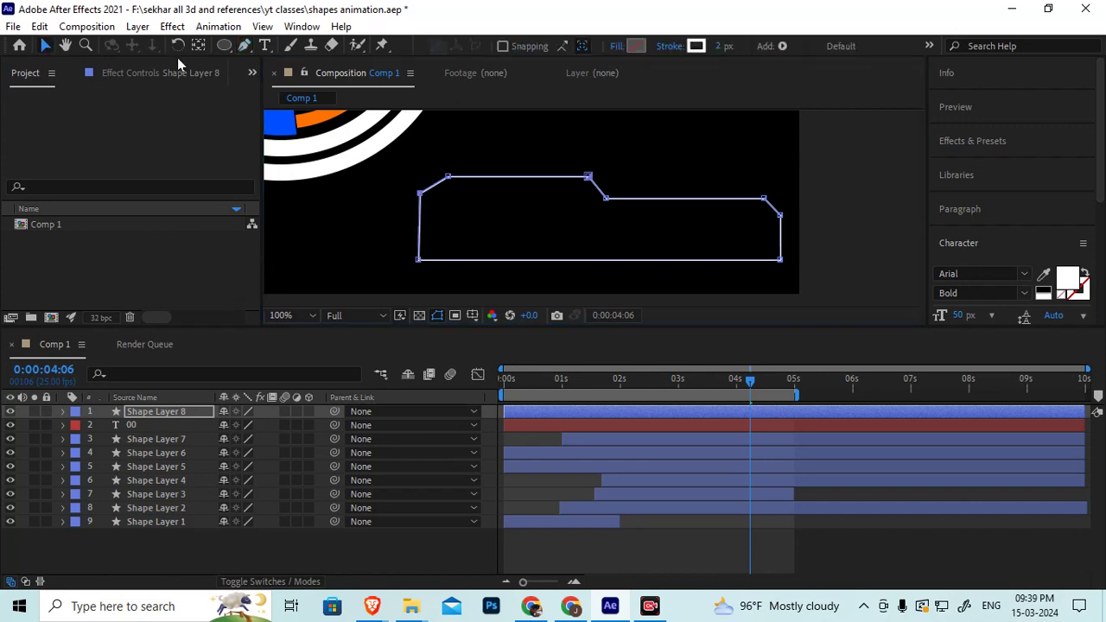
pyautogui.click(46, 45)
# Select Shape Layer 8 and switch the shape tool to the Rounded Rectangle Tool
pyautogui.click(141, 551)
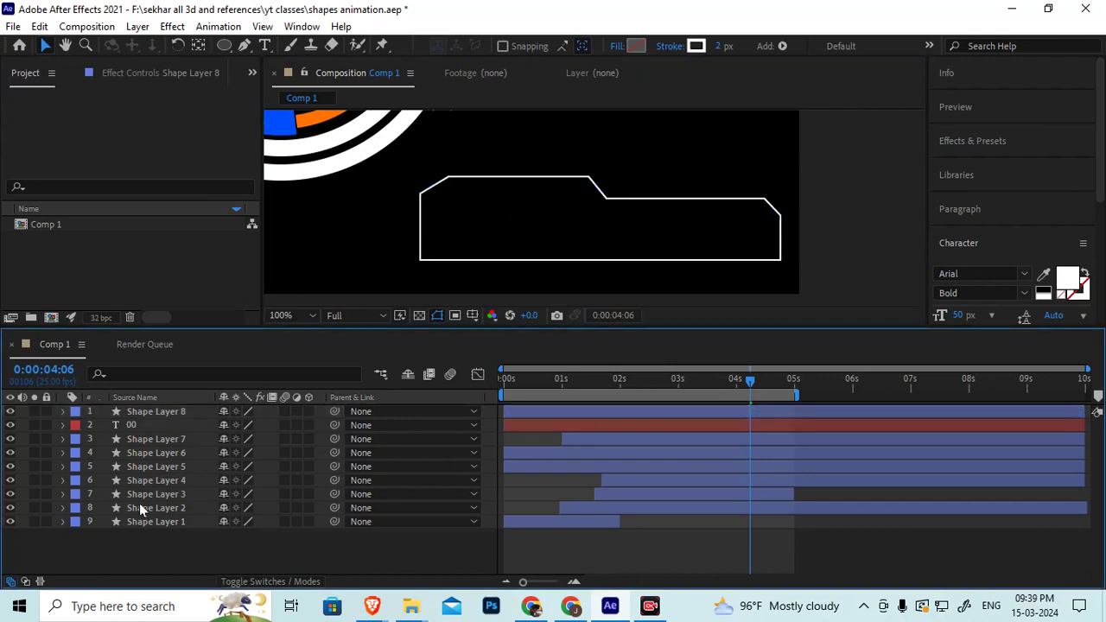
pyautogui.click(148, 411)
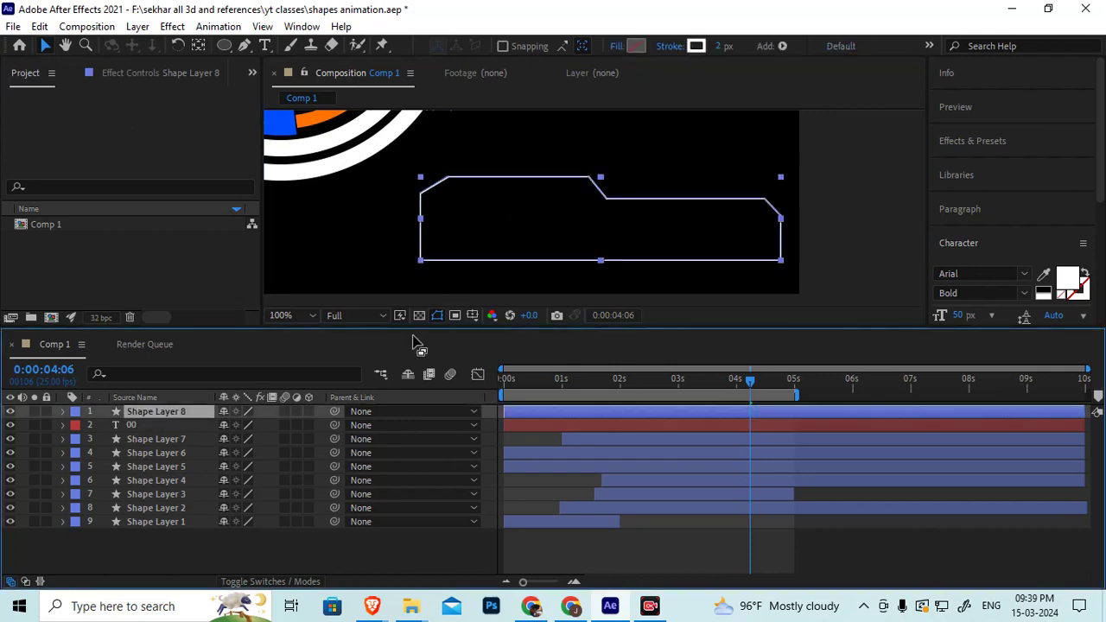
pyautogui.click(185, 548)
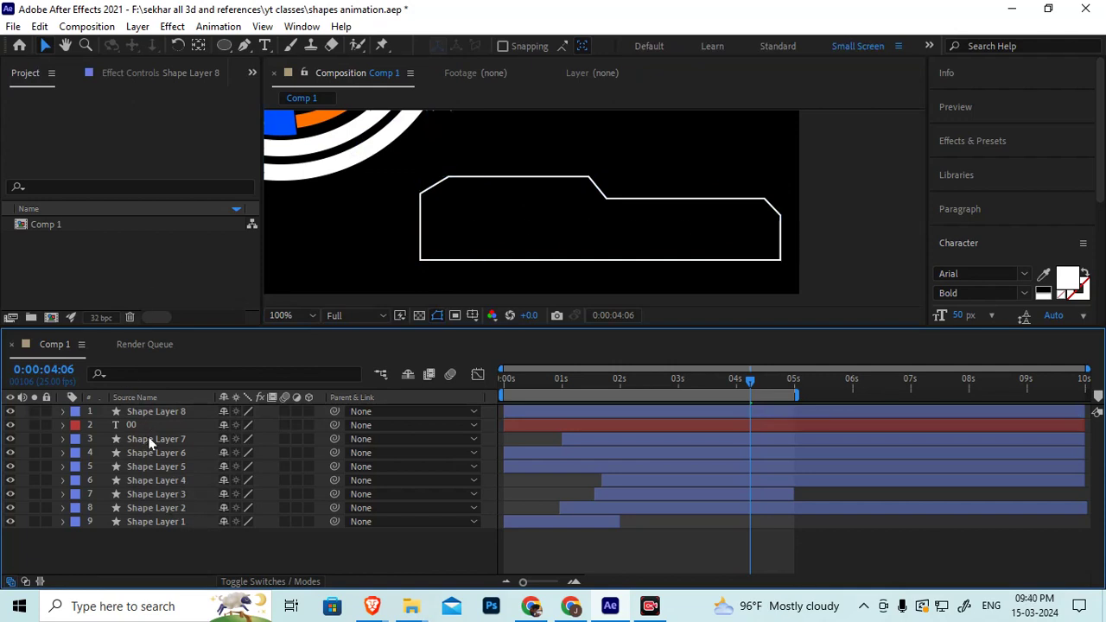
pyautogui.click(155, 412)
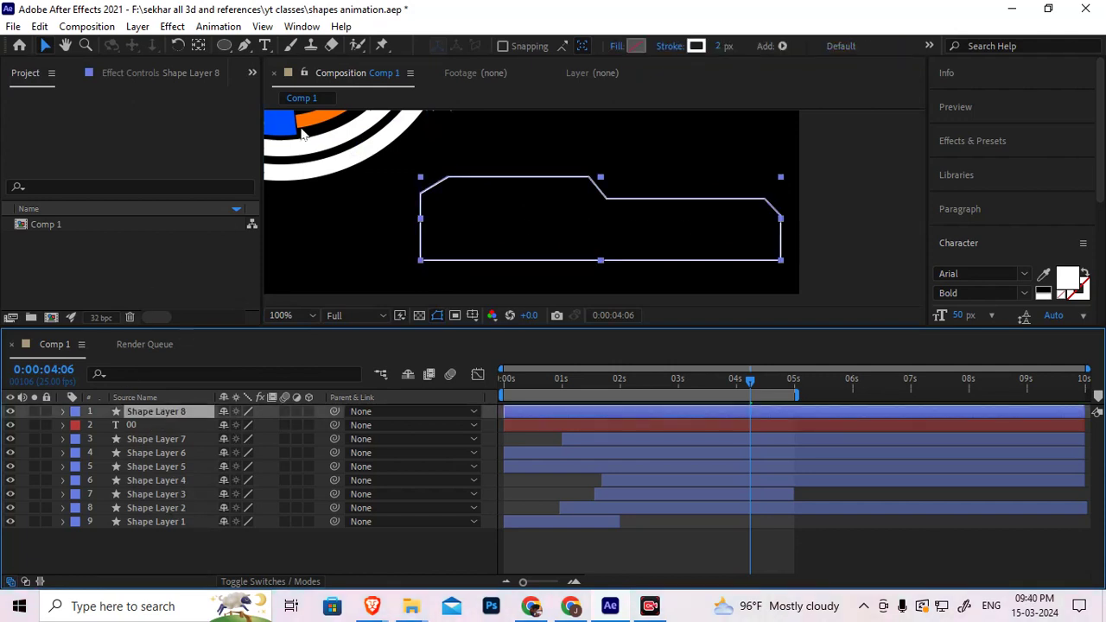
pyautogui.click(245, 45)
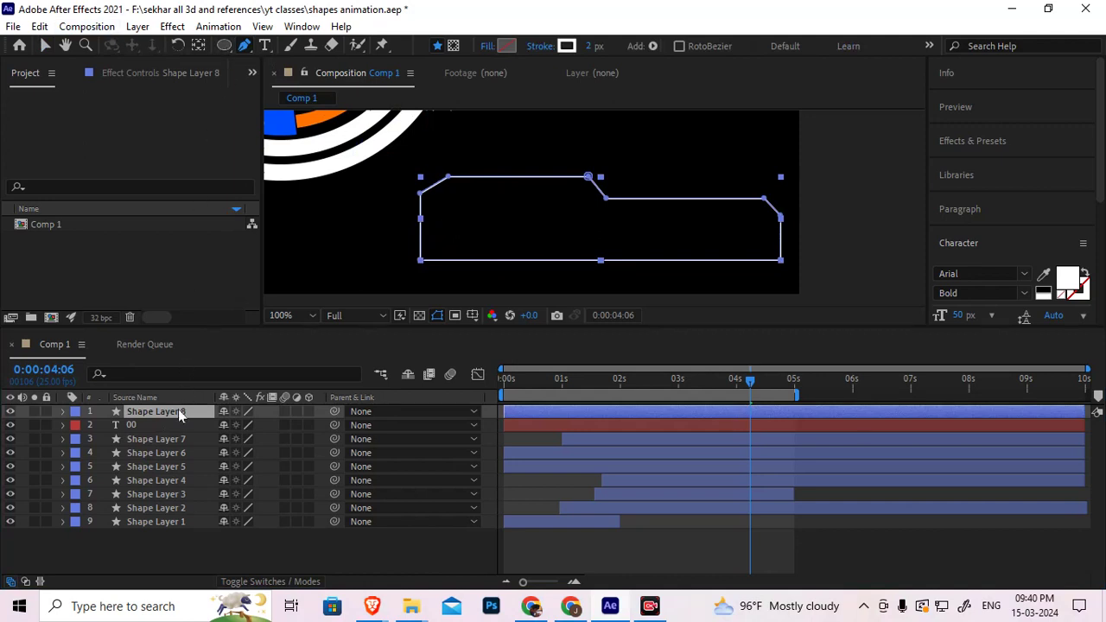
pyautogui.click(224, 45)
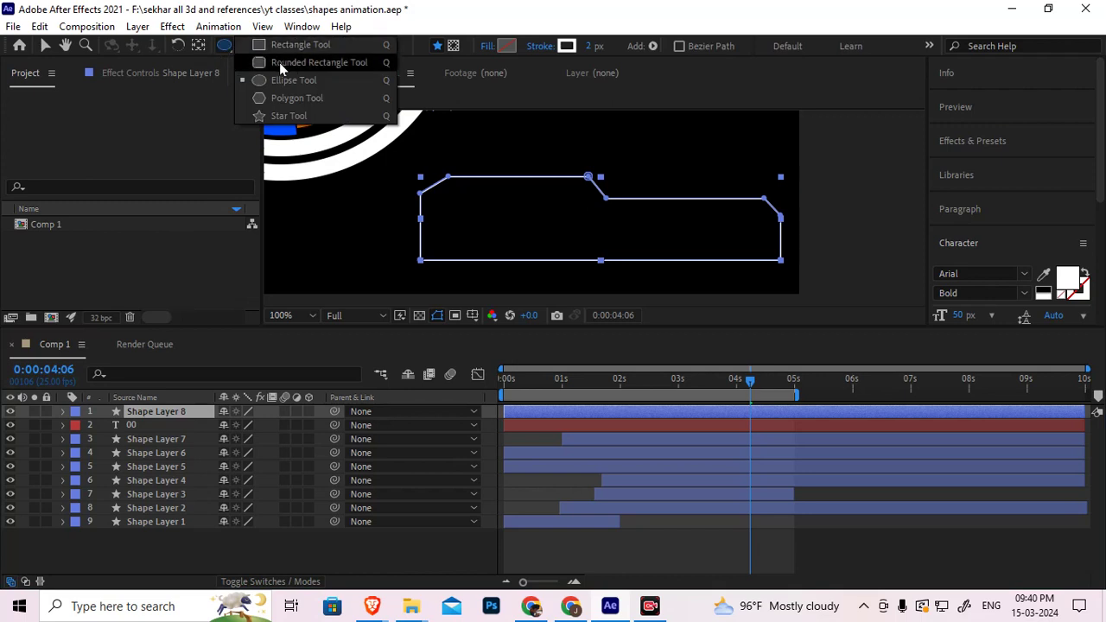
pyautogui.click(282, 64)
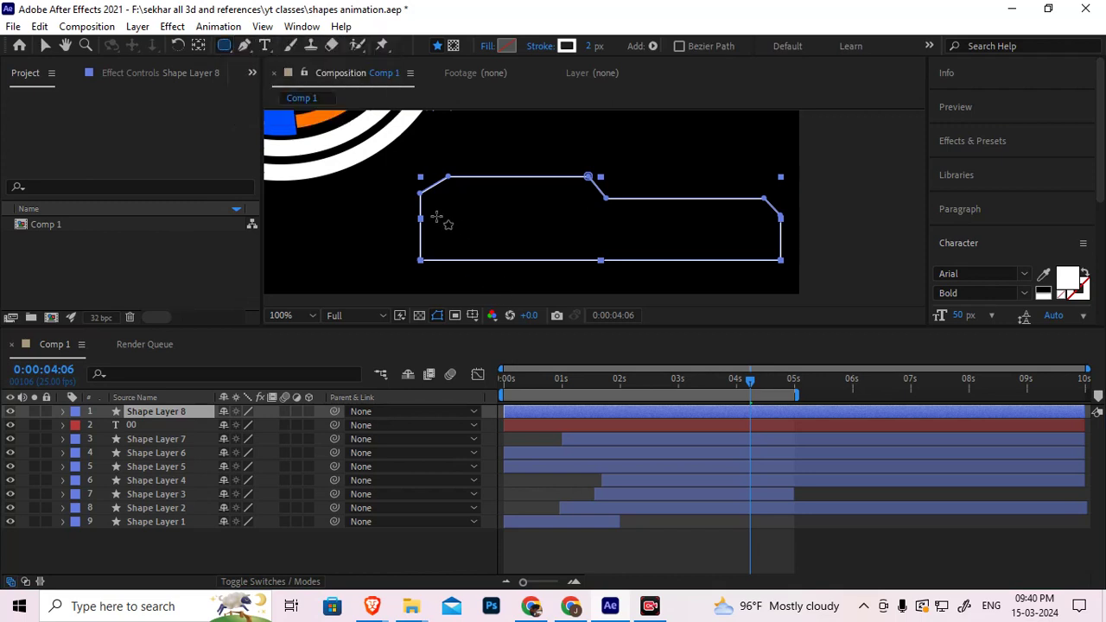
# Drag a rounded rectangle (Rectangle 1) inside the angular panel, then collapse and deselect Shape Layer 8
pyautogui.moveTo(435, 215)
pyautogui.mouseDown()
pyautogui.moveTo(617, 248)
pyautogui.moveTo(767, 249)
pyautogui.mouseUp()
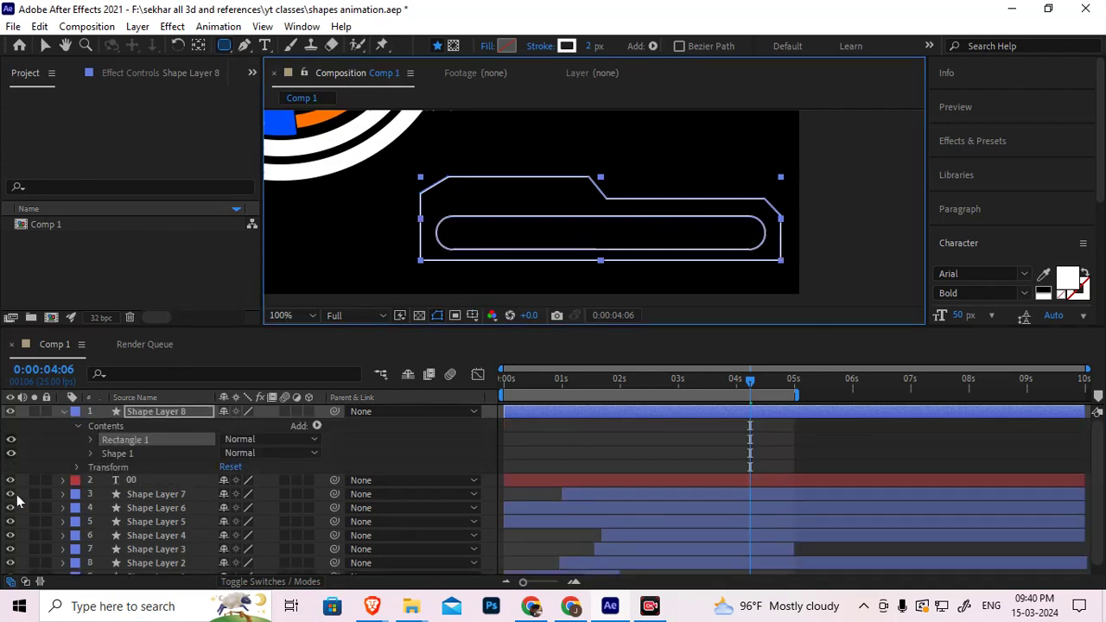
pyautogui.click(63, 412)
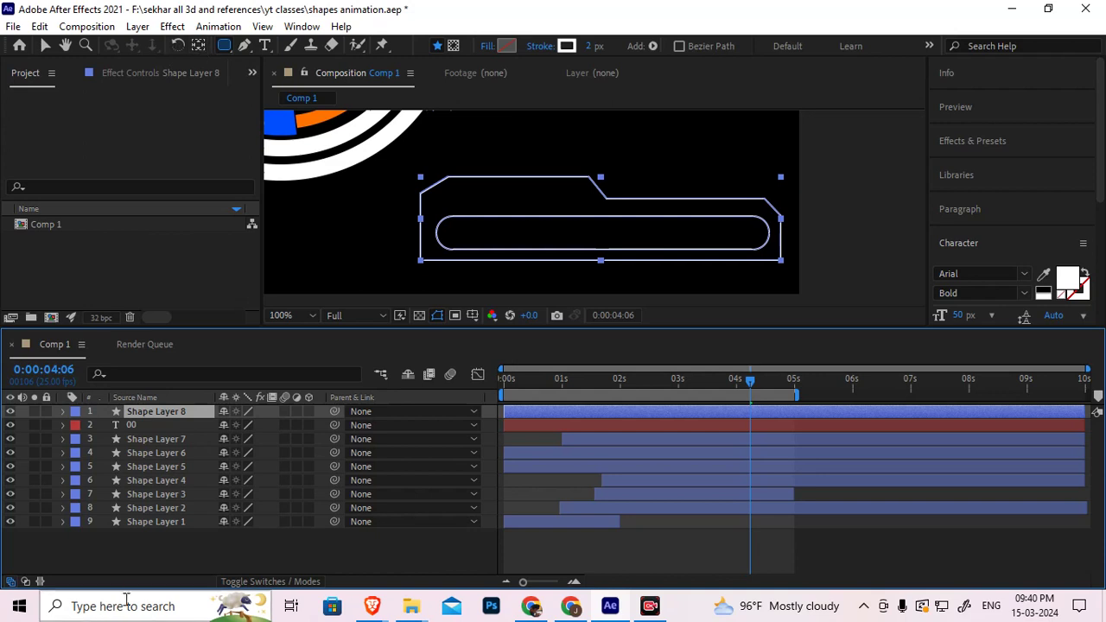
pyautogui.click(127, 540)
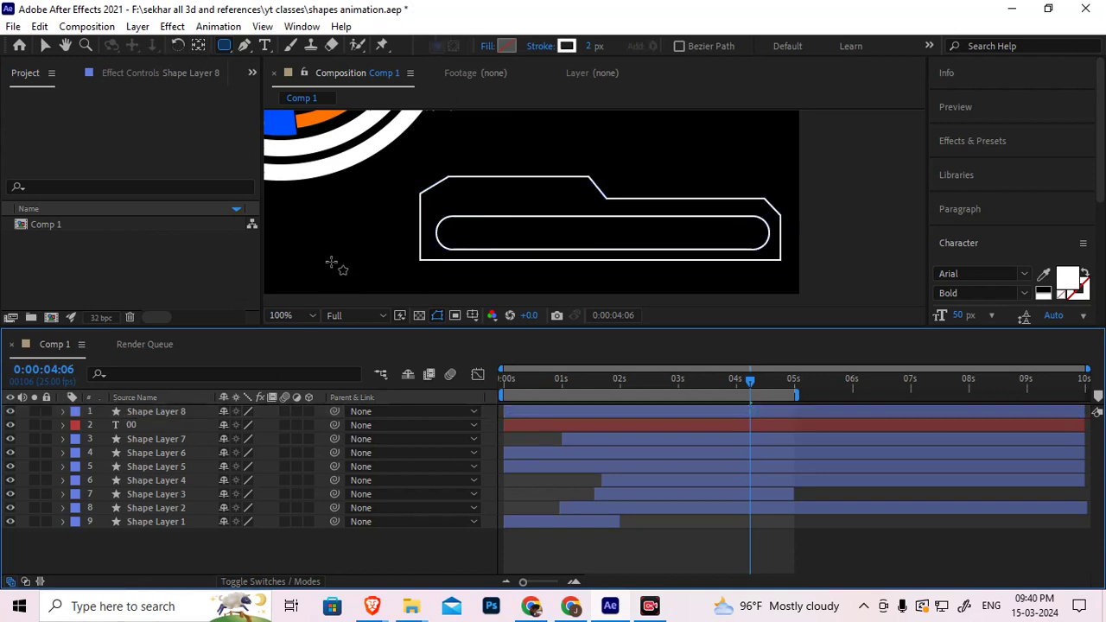
# Remove a stray pen shape, then draw a horizontal line from the panel's left edge to its right edge
pyautogui.click(245, 46)
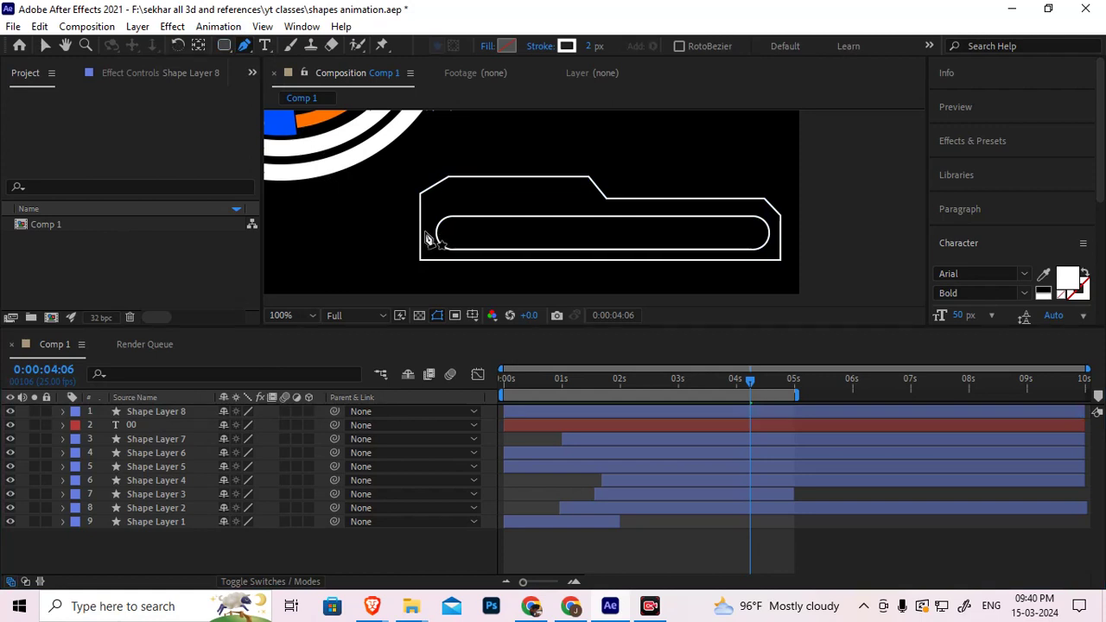
pyautogui.click(785, 232)
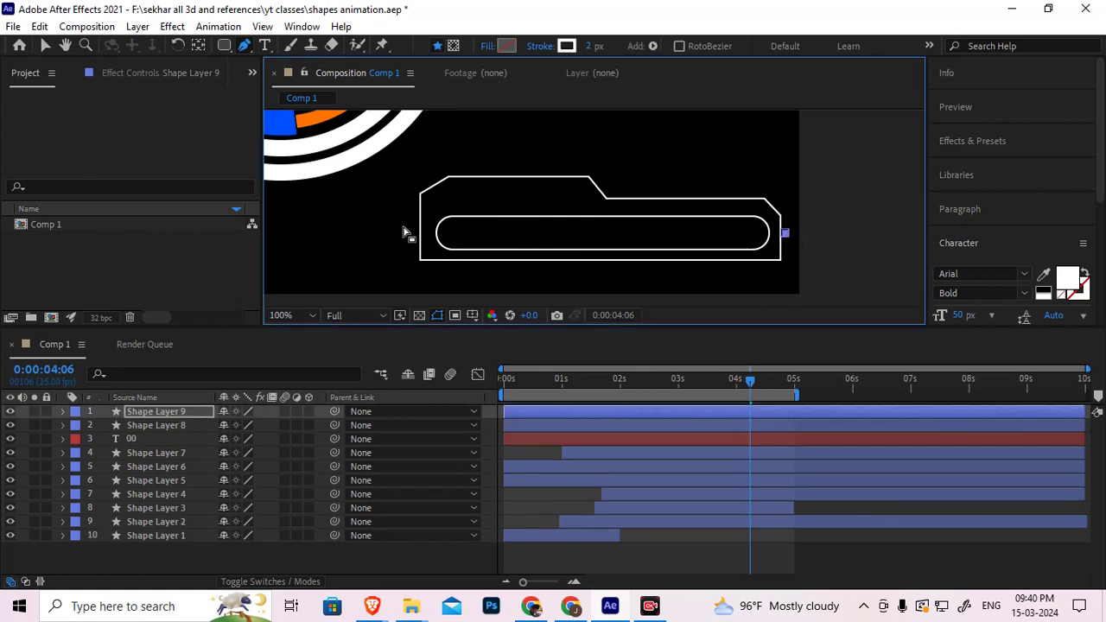
pyautogui.press('Escape')
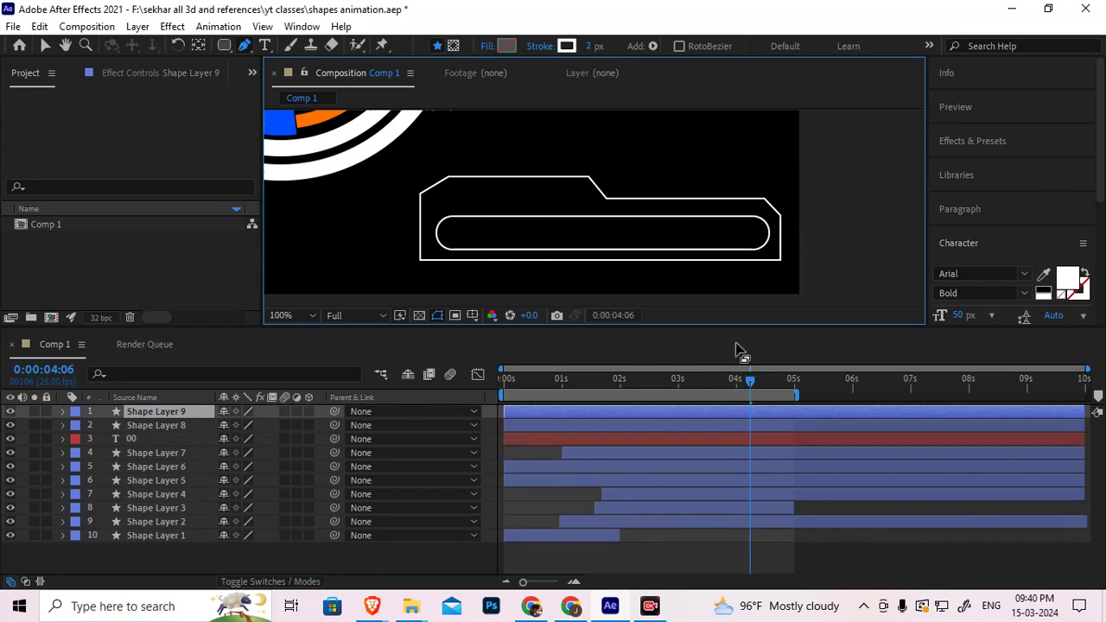
pyautogui.press('Delete')
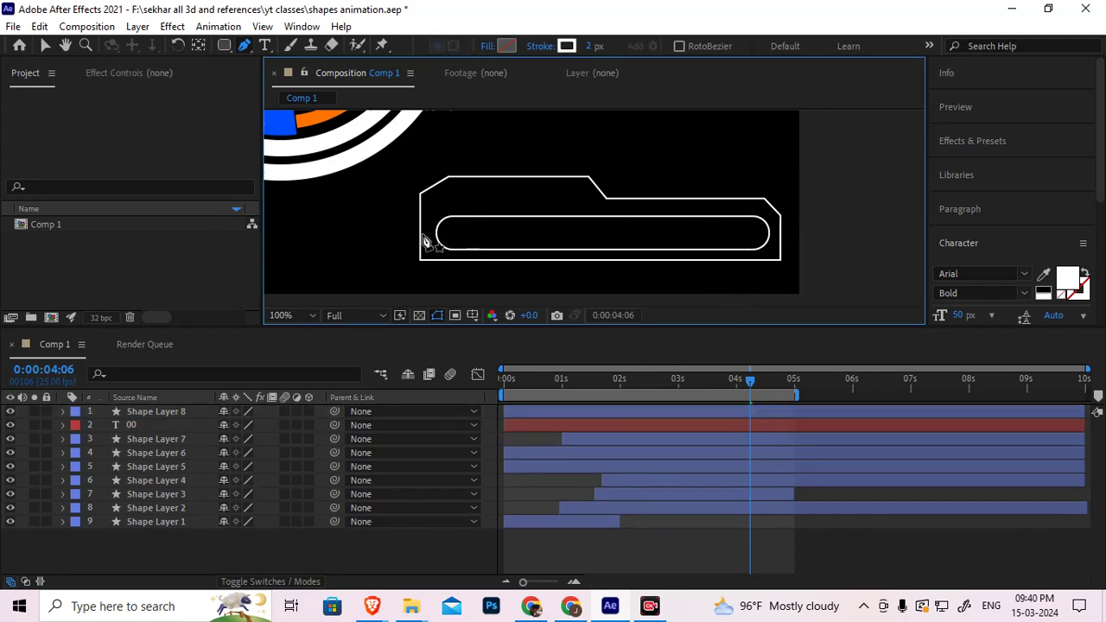
pyautogui.click(425, 233)
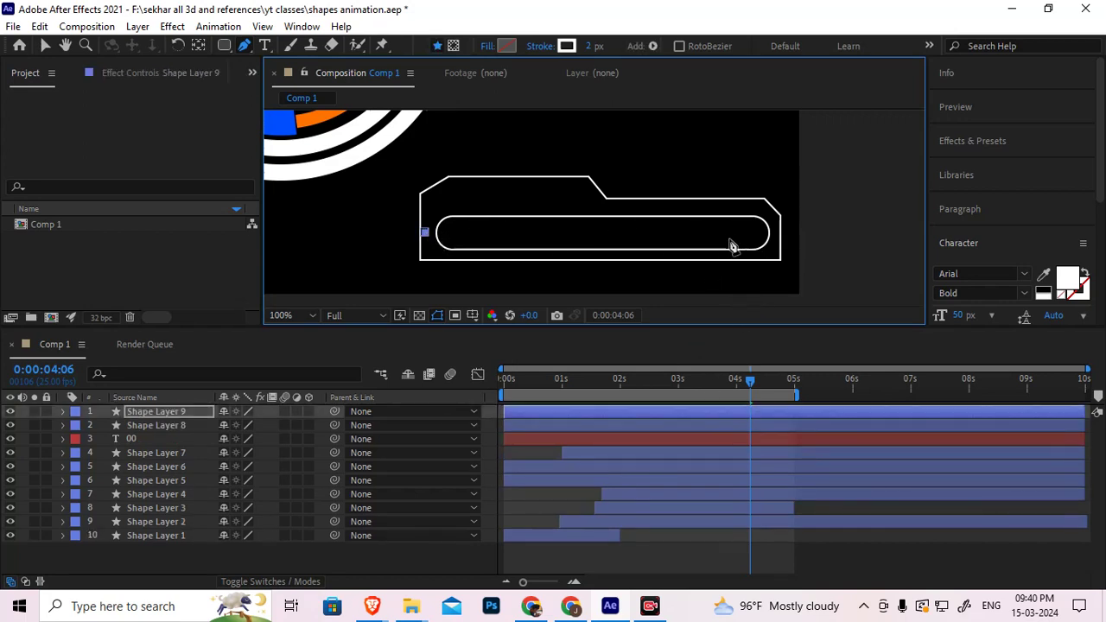
pyautogui.click(777, 232)
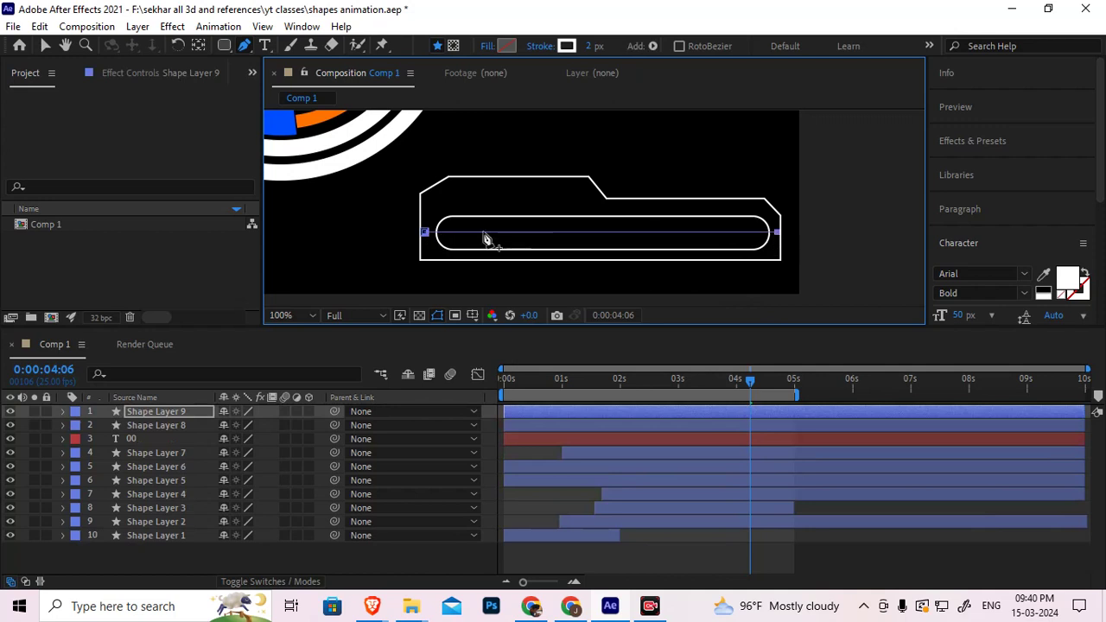
# Set the line's stroke colour to bright saturated green
pyautogui.click(566, 46)
pyautogui.click(251, 332)
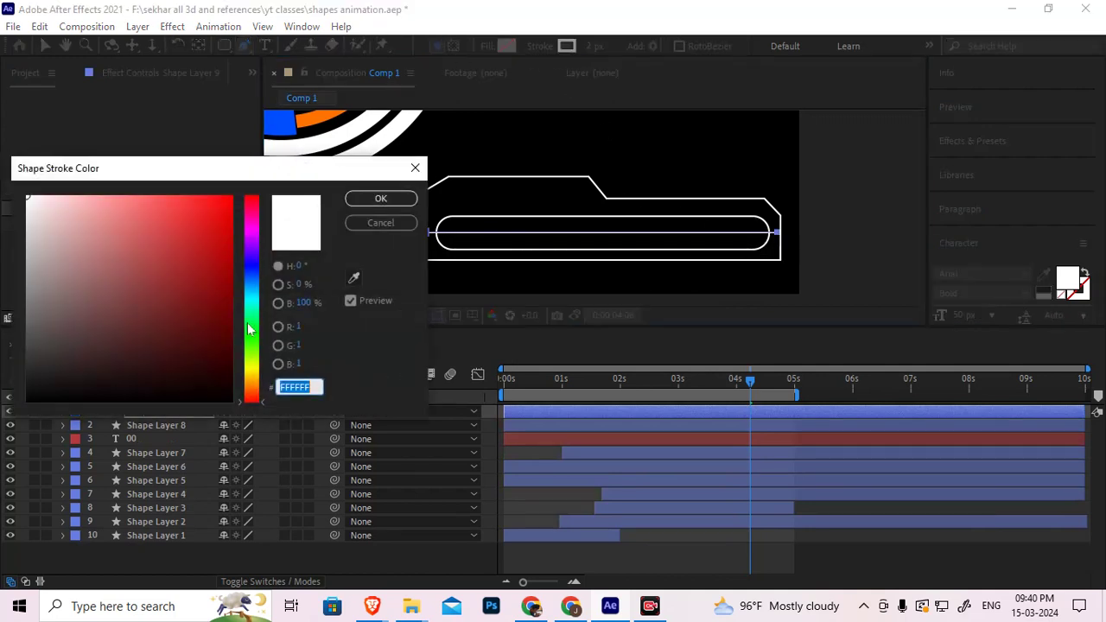
pyautogui.moveTo(176, 258); pyautogui.dragTo(212, 198)
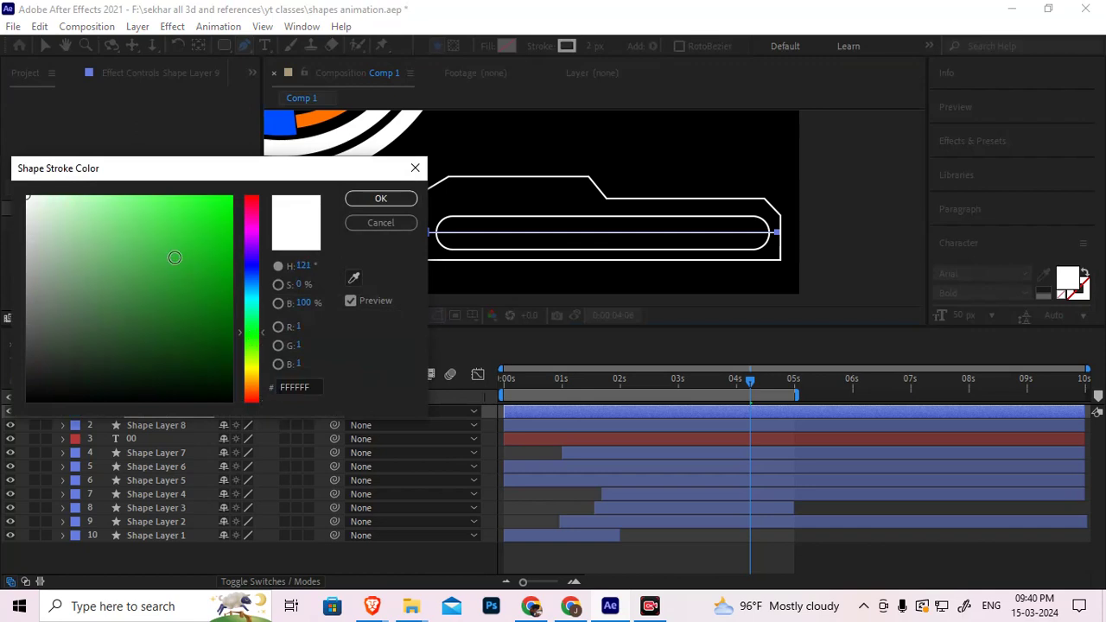
pyautogui.click(382, 199)
# Raise the stroke width through 20 and 30 to 40 px so the bar fills the rectangle
pyautogui.click(591, 48)
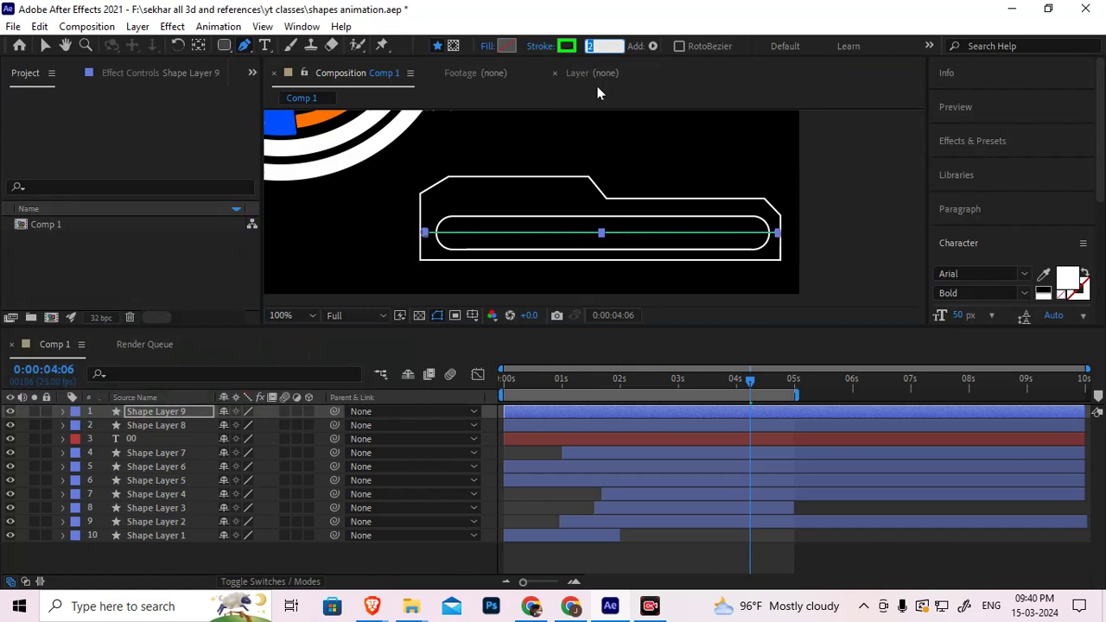
pyautogui.write('20')
pyautogui.press('Return')
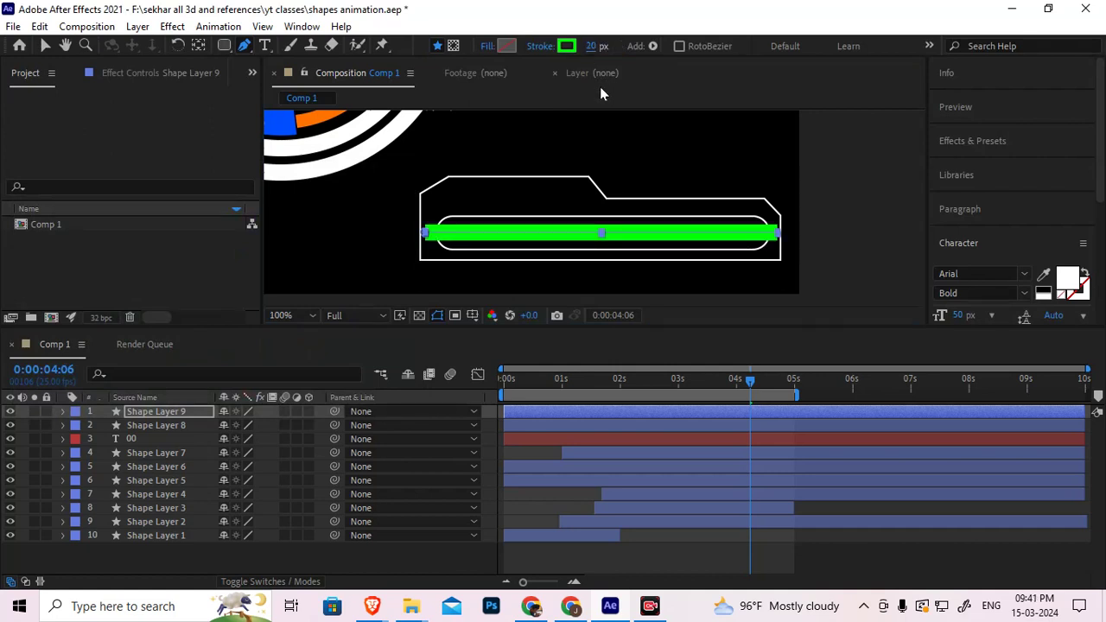
pyautogui.click(593, 48)
pyautogui.write('30')
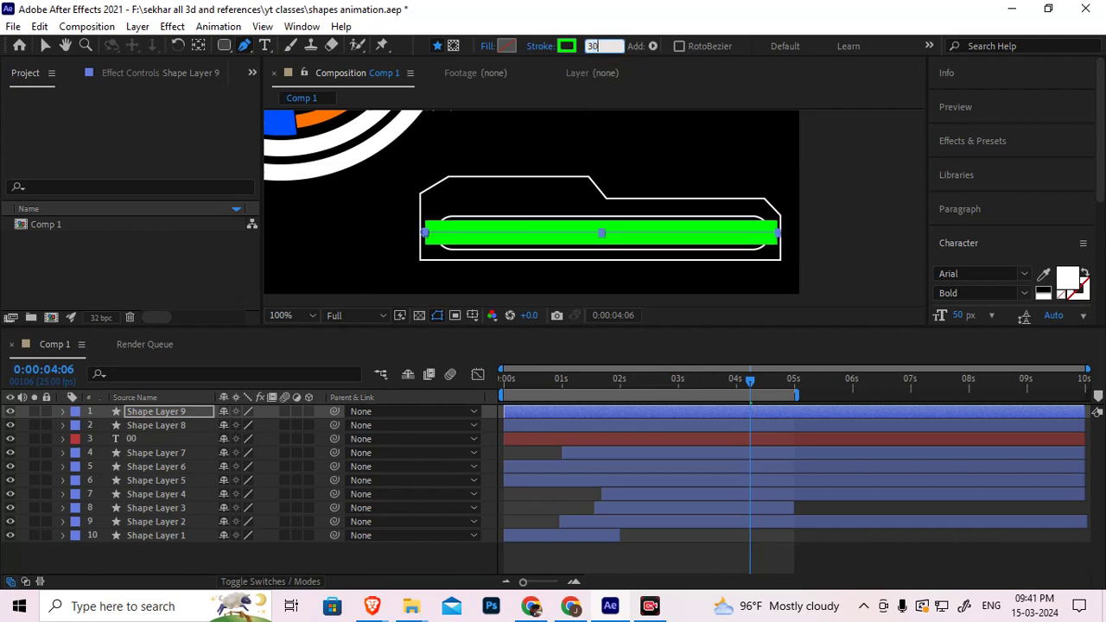
pyautogui.press('Return')
pyautogui.click(591, 46)
pyautogui.write('40')
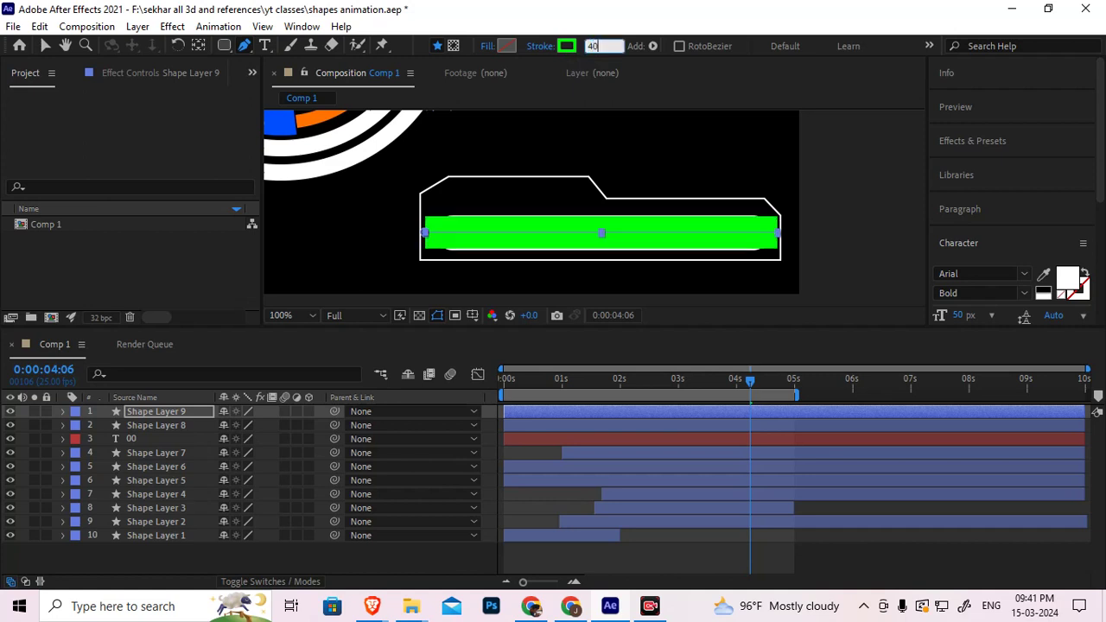
pyautogui.press('Return')
pyautogui.click(162, 410)
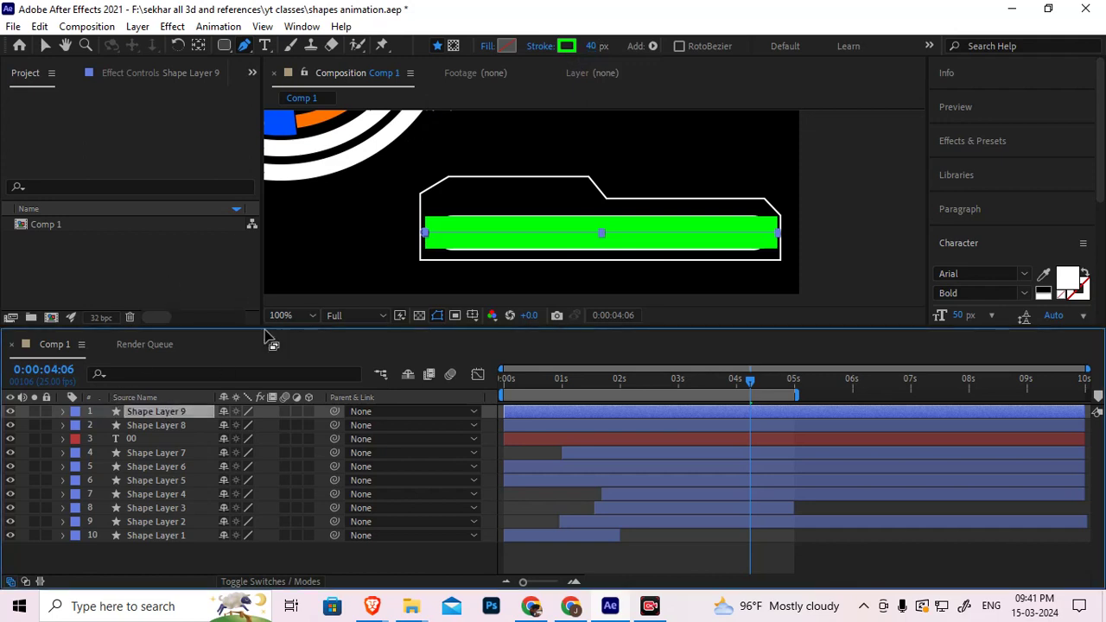
# With Tool Creates Mask on, drag a rounded Mask 1 over the green bar and inspect its Mask Path
pyautogui.click(224, 45)
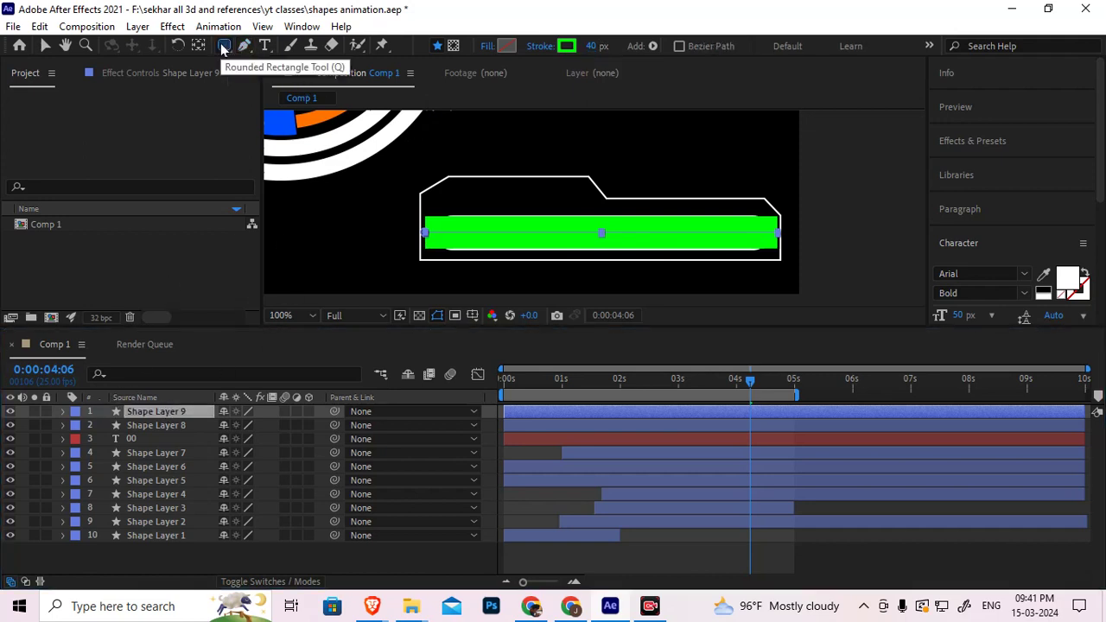
pyautogui.click(453, 46)
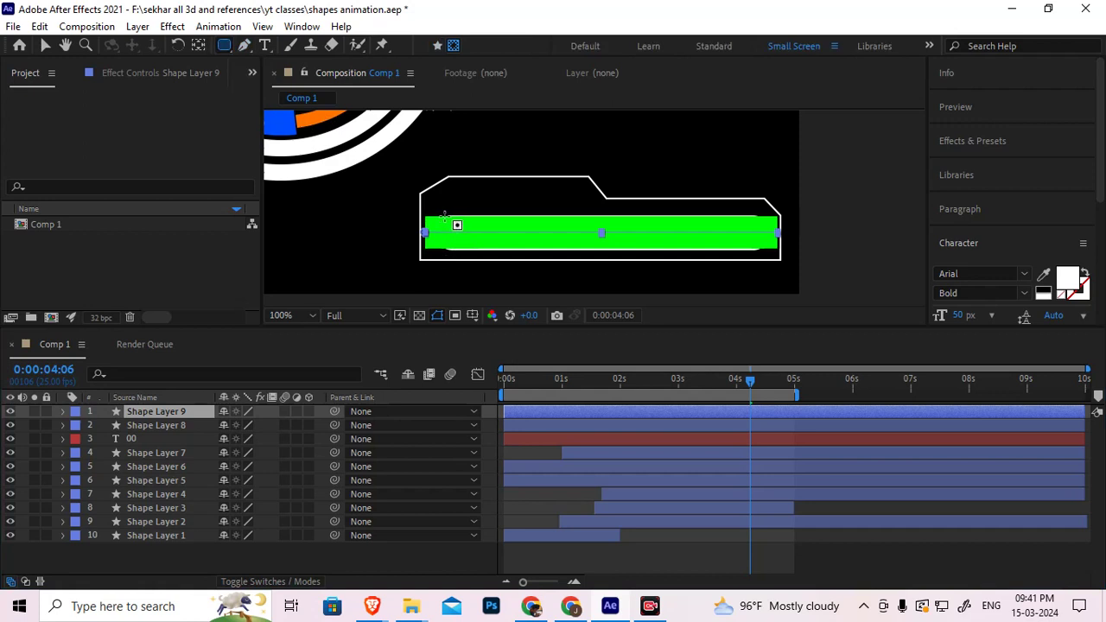
pyautogui.moveTo(445, 214)
pyautogui.mouseDown()
pyautogui.moveTo(539, 248)
pyautogui.moveTo(770, 250)
pyautogui.mouseUp()
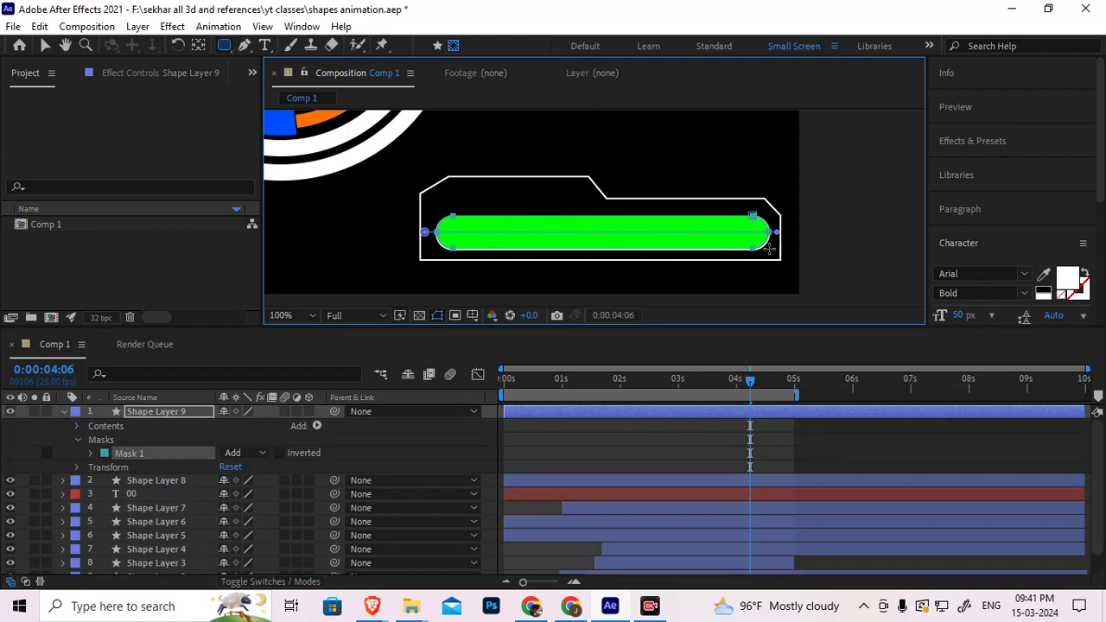
pyautogui.click(135, 456)
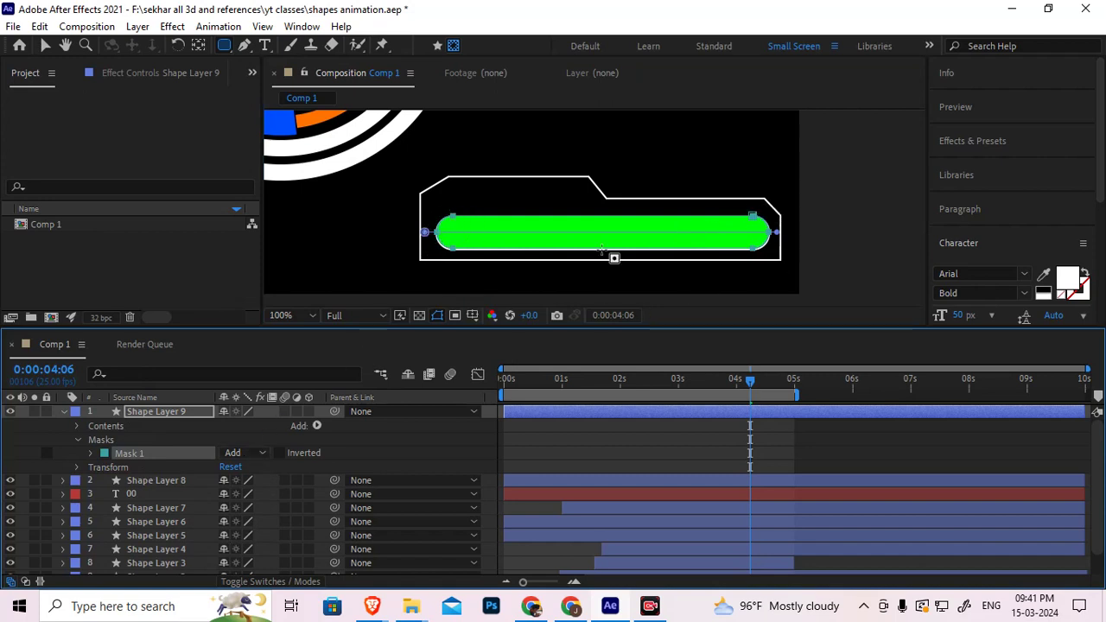
pyautogui.click(92, 453)
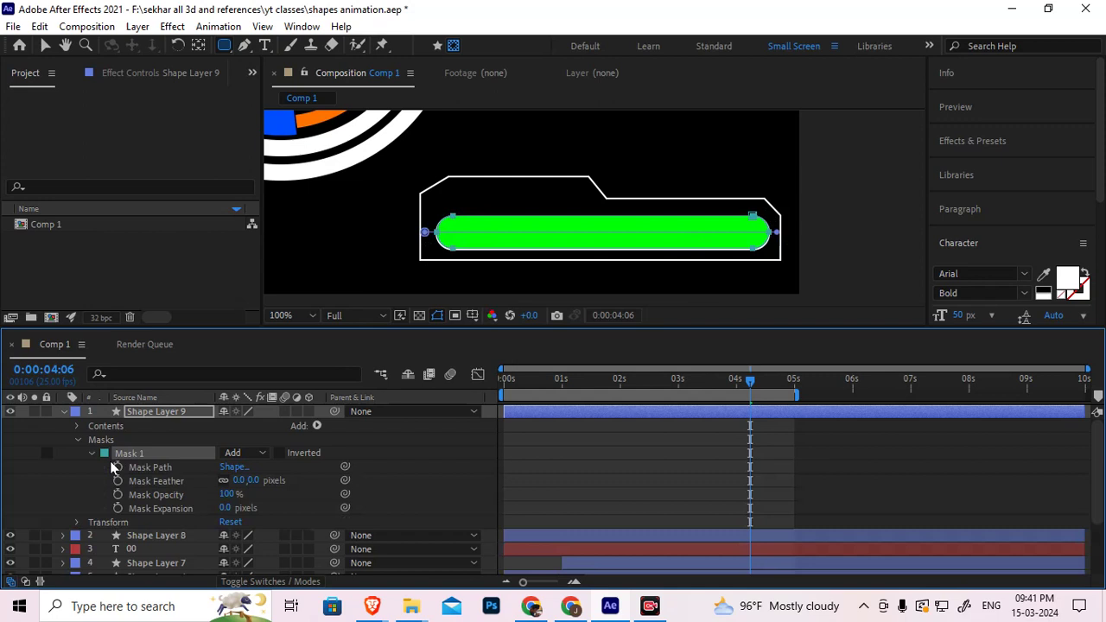
pyautogui.click(157, 467)
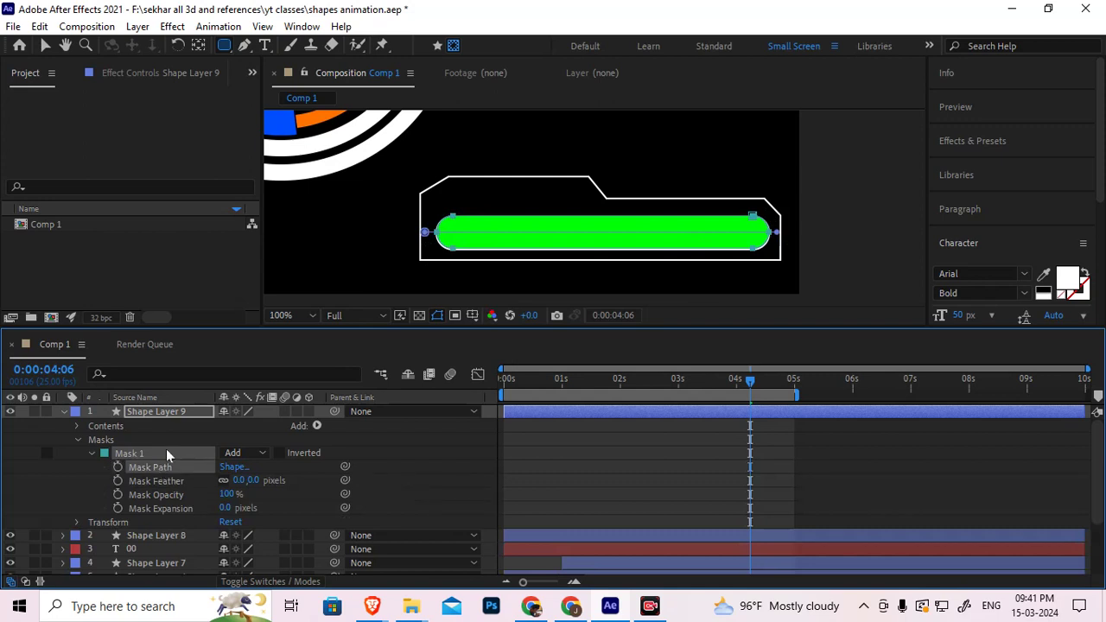
pyautogui.click(91, 453)
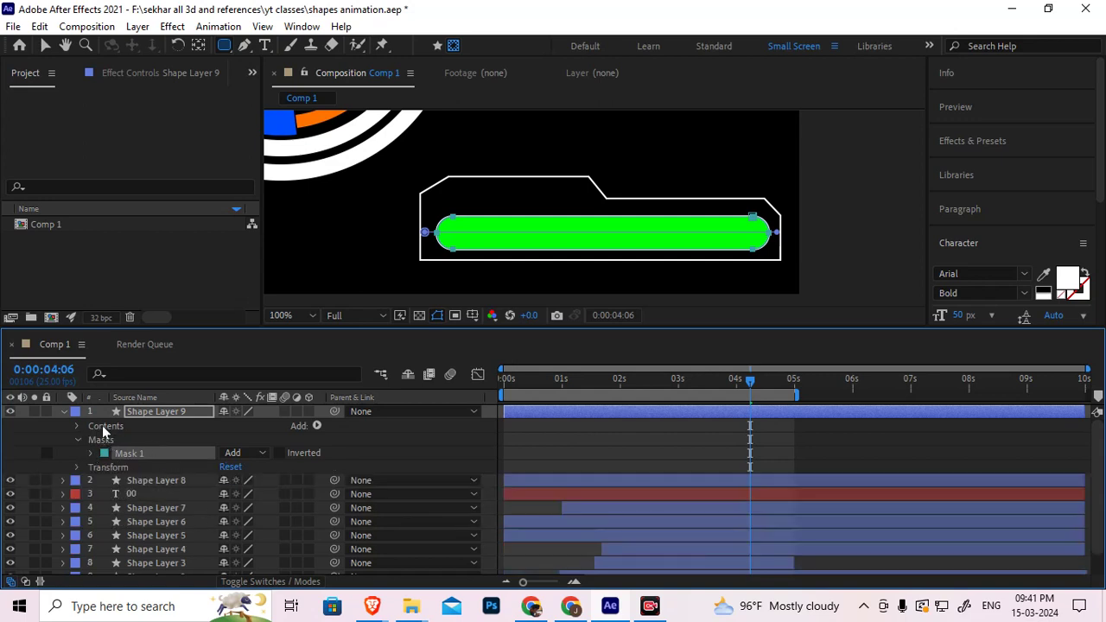
# Expand Contents > Shape 1 > Stroke 1 and add Dashes to the bar's stroke
pyautogui.click(86, 440)
pyautogui.click(74, 427)
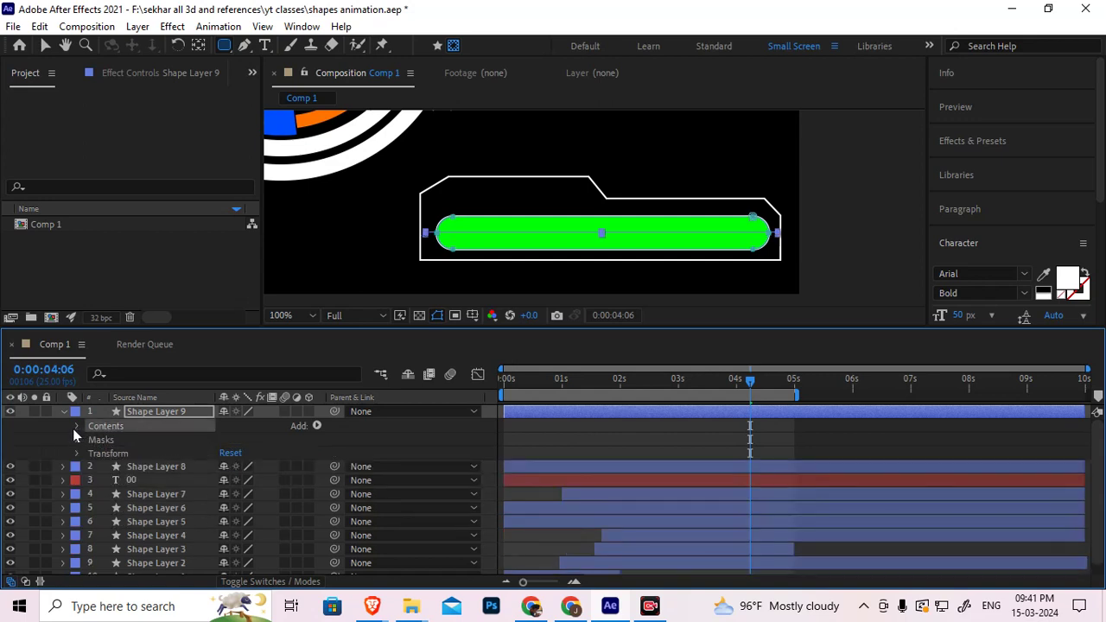
pyautogui.click(78, 426)
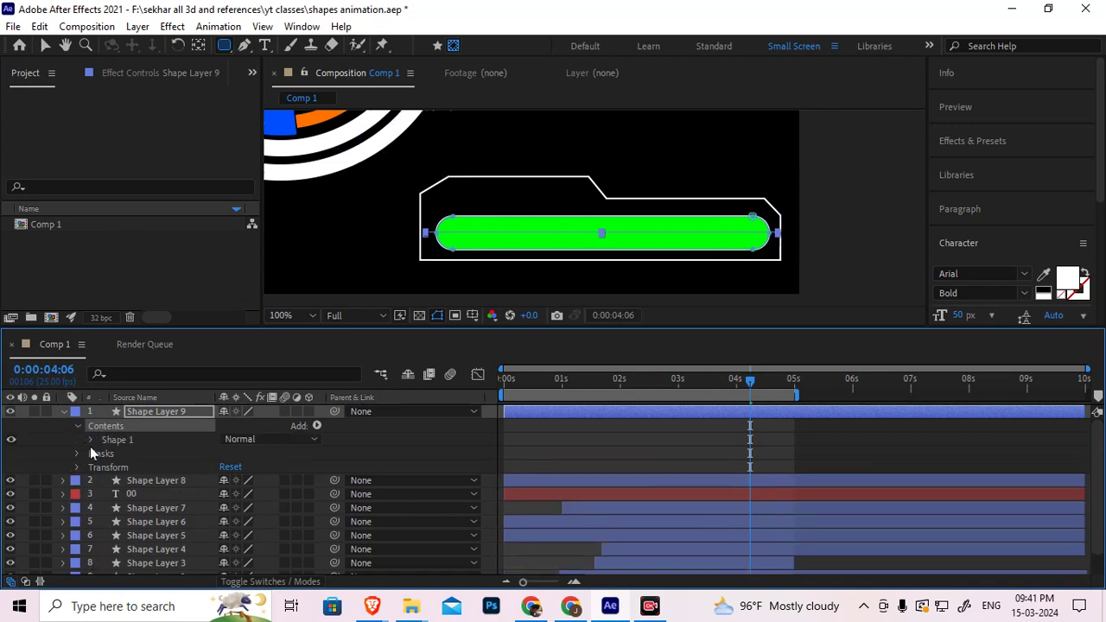
pyautogui.click(91, 440)
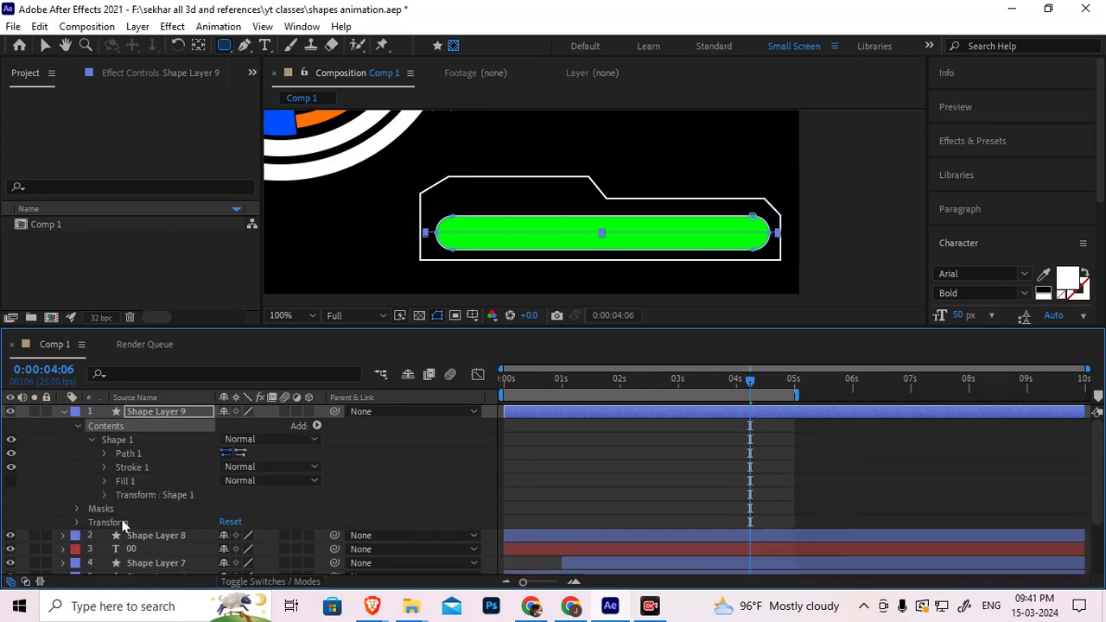
pyautogui.click(104, 467)
pyautogui.scroll(-1, 130, 568)
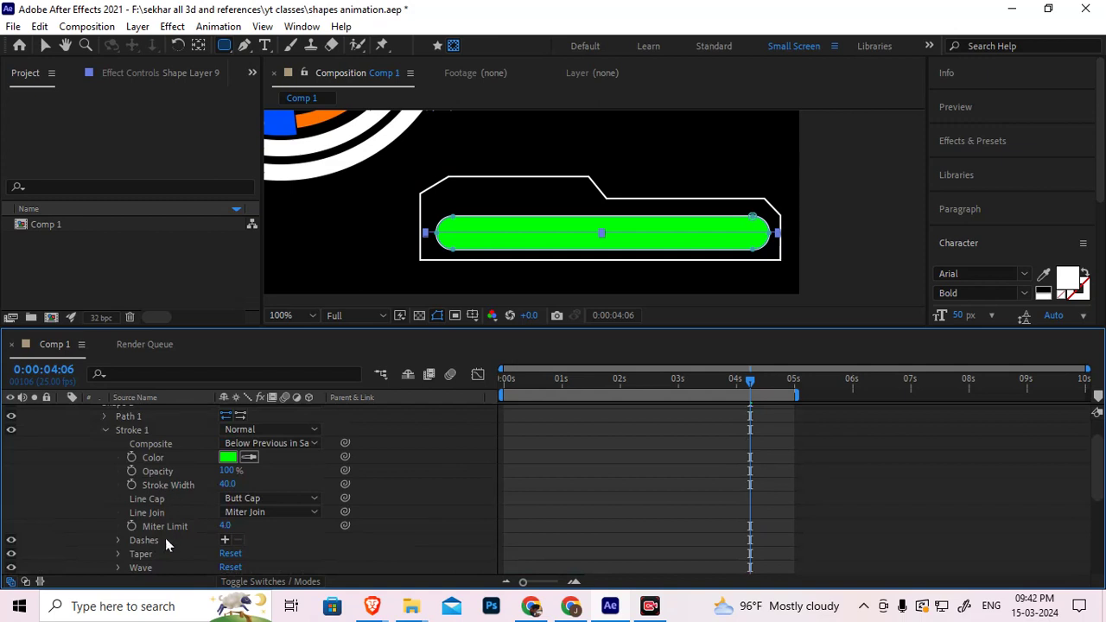
pyautogui.click(224, 541)
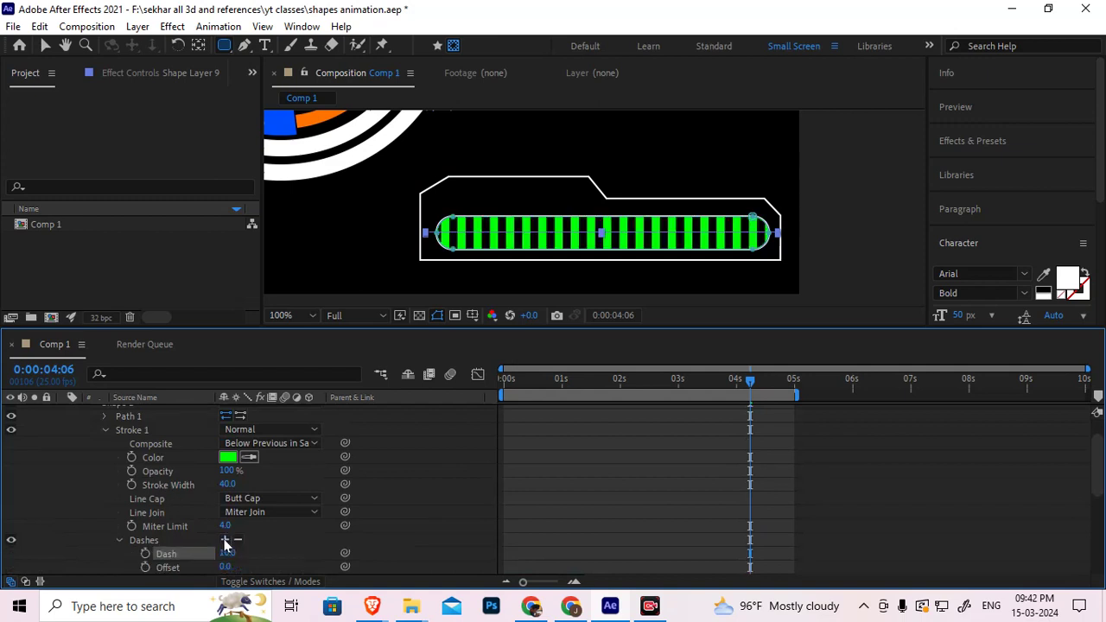
pyautogui.click(438, 315)
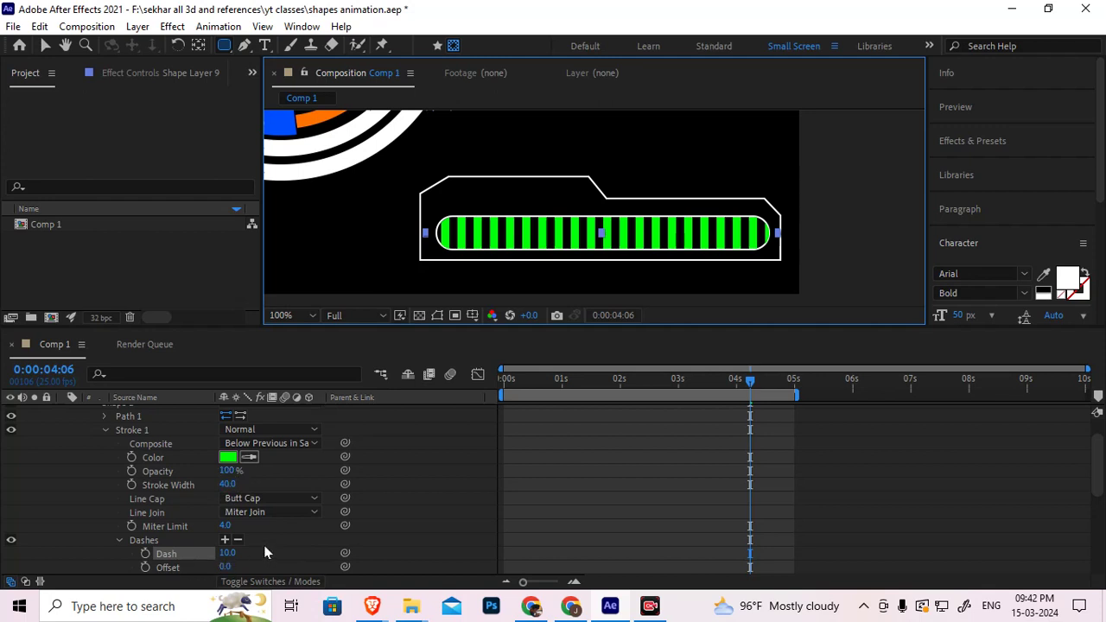
# Set Miter Limit to 1.0 and try Dash values 2, 40 and 4 before settling on 6
pyautogui.moveTo(228, 526)
pyautogui.mouseDown()
pyautogui.moveTo(210, 531)
pyautogui.moveTo(230, 552)
pyautogui.mouseUp()
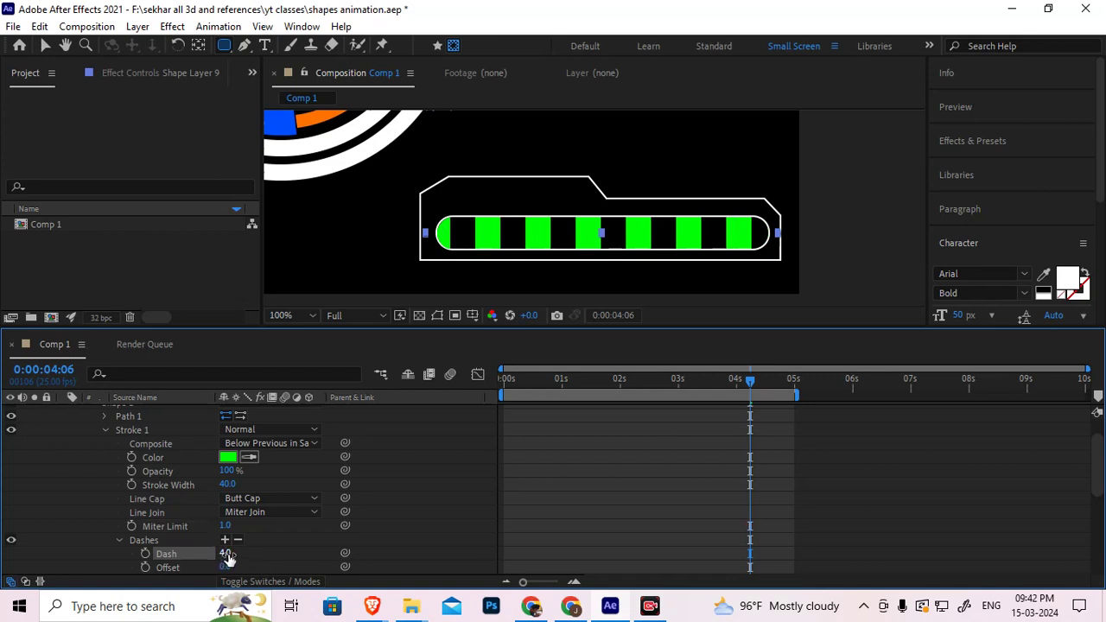
pyautogui.click(227, 554)
pyautogui.write('2')
pyautogui.press('Return')
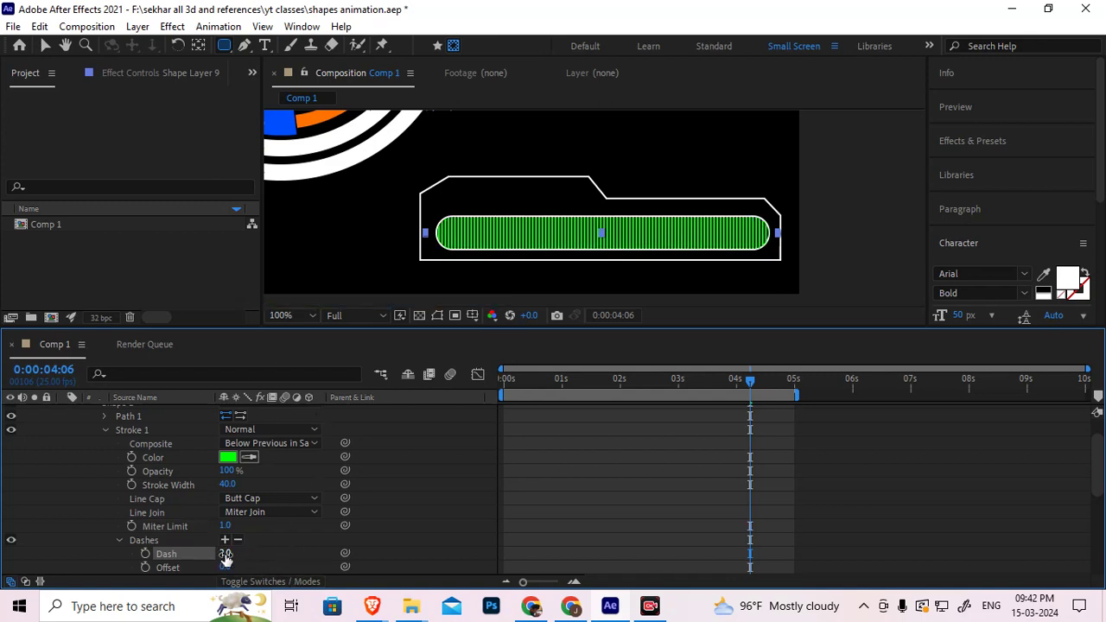
pyautogui.click(225, 553)
pyautogui.press('BackSpace')
pyautogui.write('0')
pyautogui.press('Return')
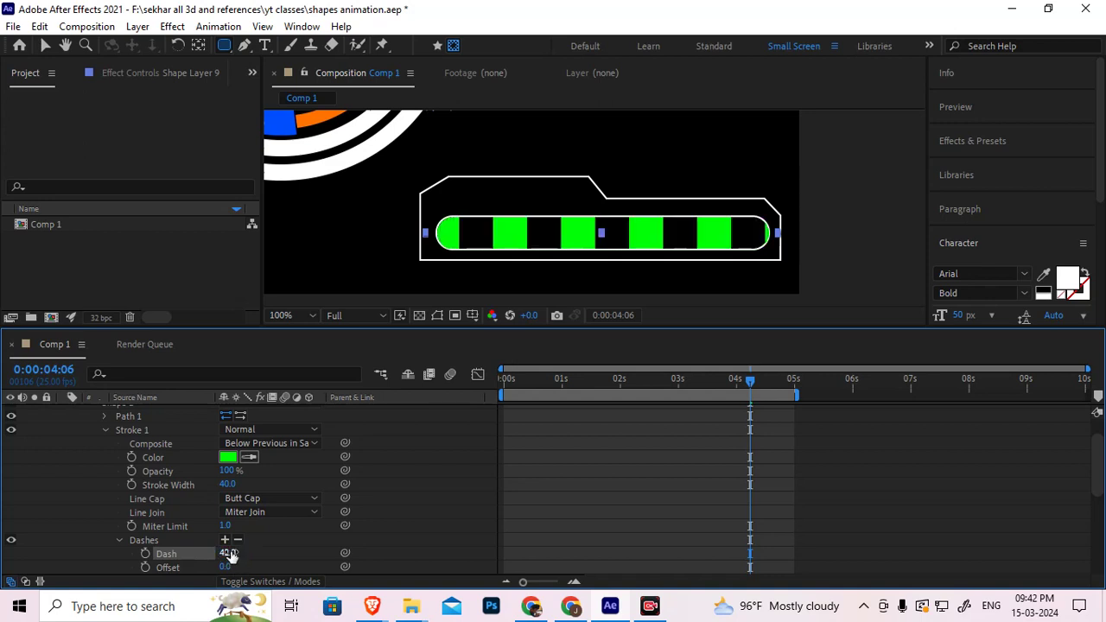
pyautogui.click(229, 552)
pyautogui.write('4')
pyautogui.press('Return')
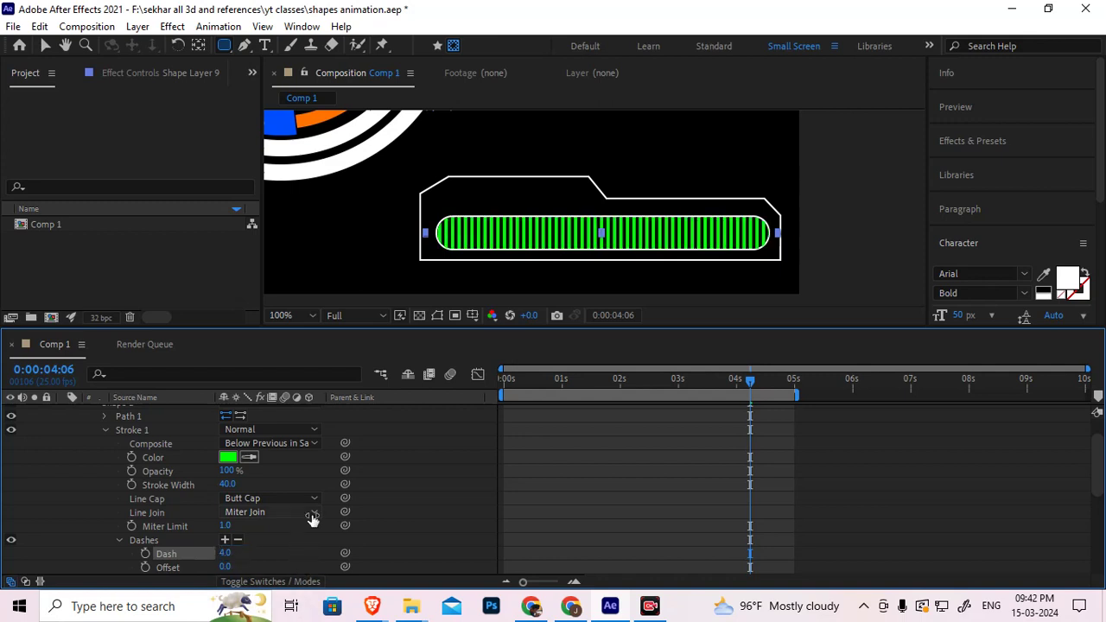
pyautogui.click(227, 553)
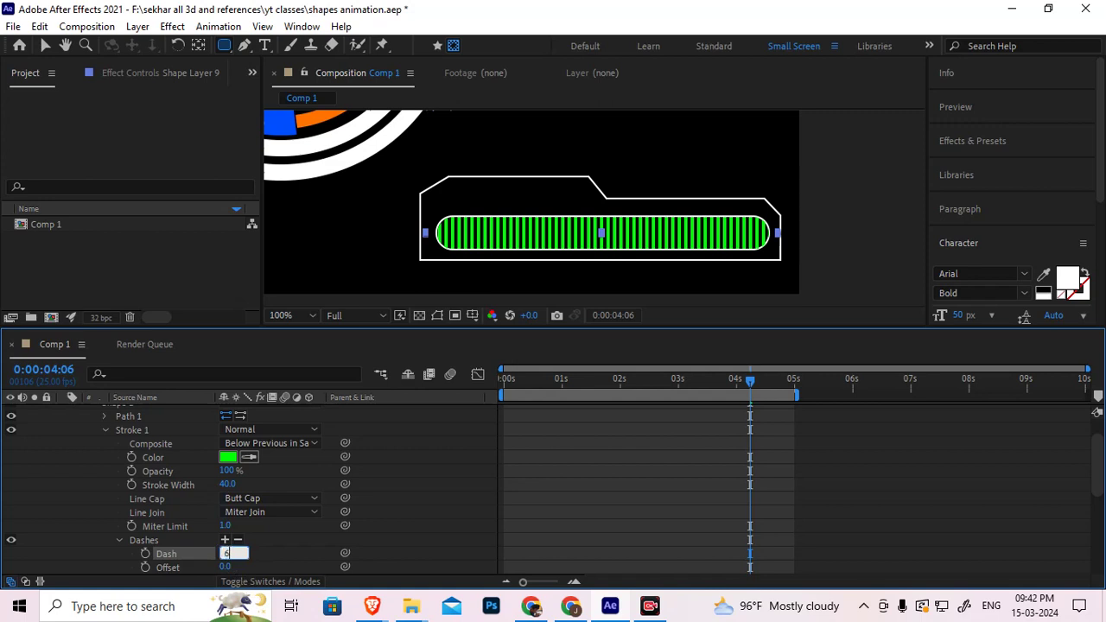
pyautogui.write('6')
pyautogui.press('Return')
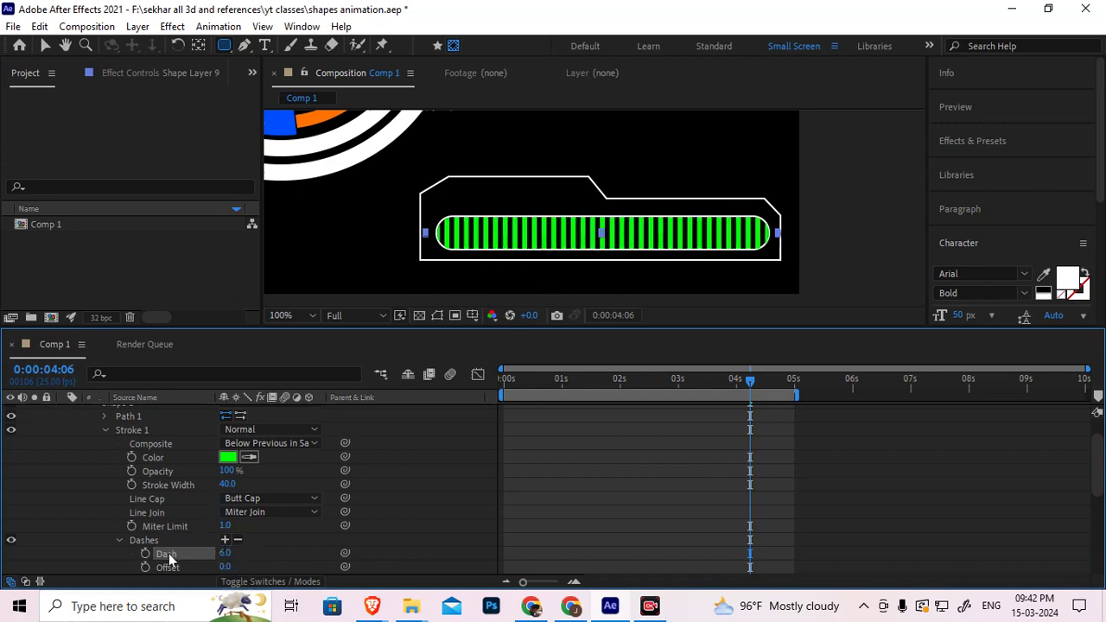
pyautogui.click(116, 431)
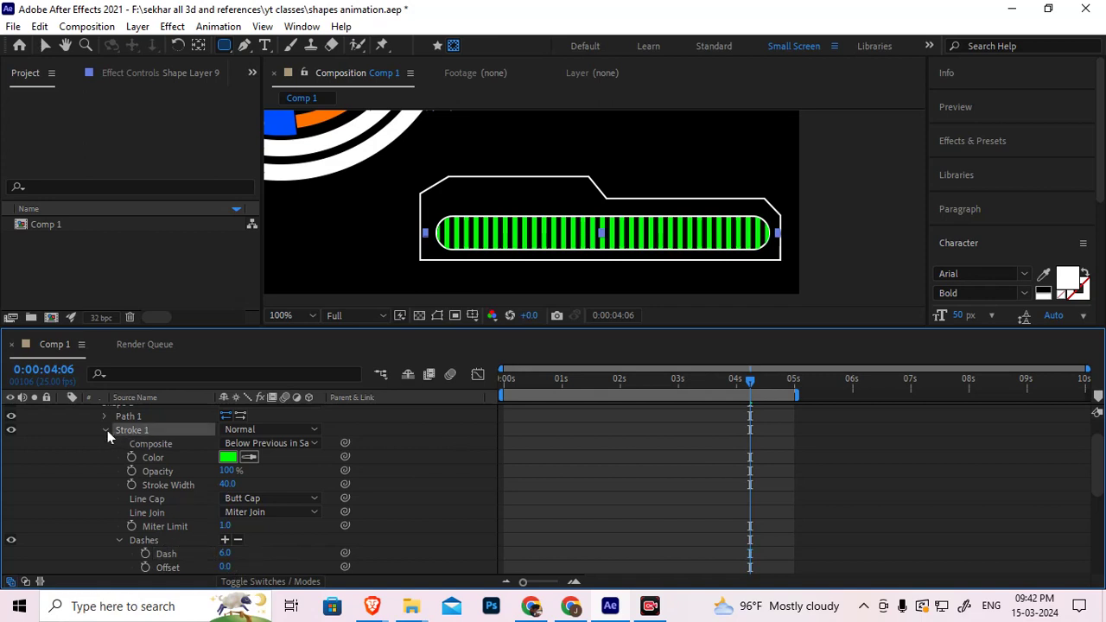
# Add Trim Paths to the bar's Shape 1 group and reveal its properties
pyautogui.click(107, 431)
pyautogui.scroll(2, 117, 446)
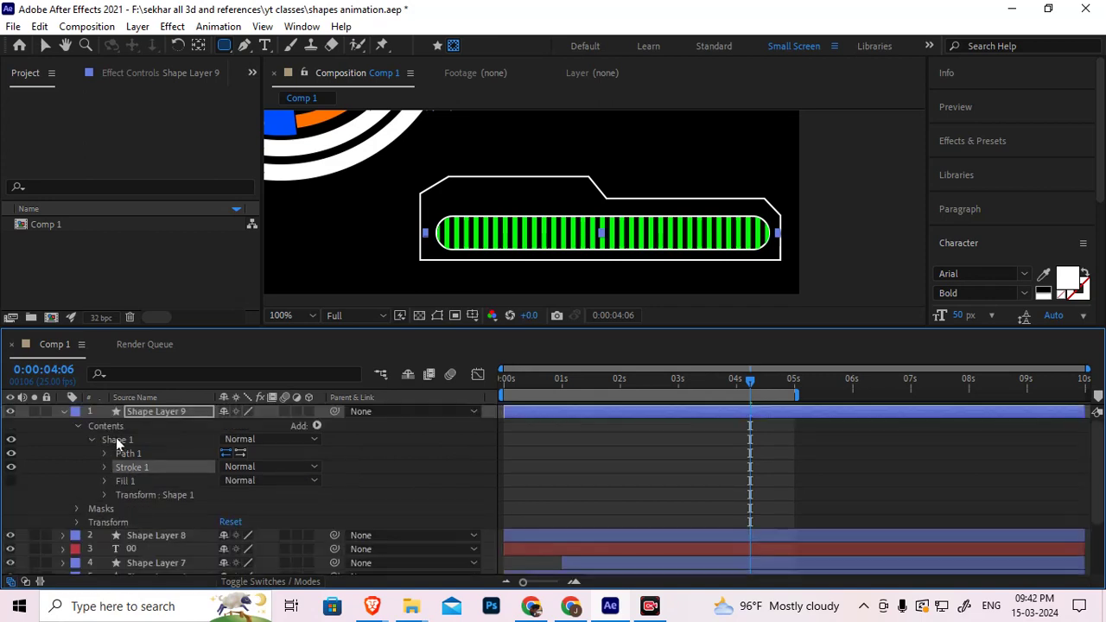
pyautogui.click(119, 441)
pyautogui.click(317, 425)
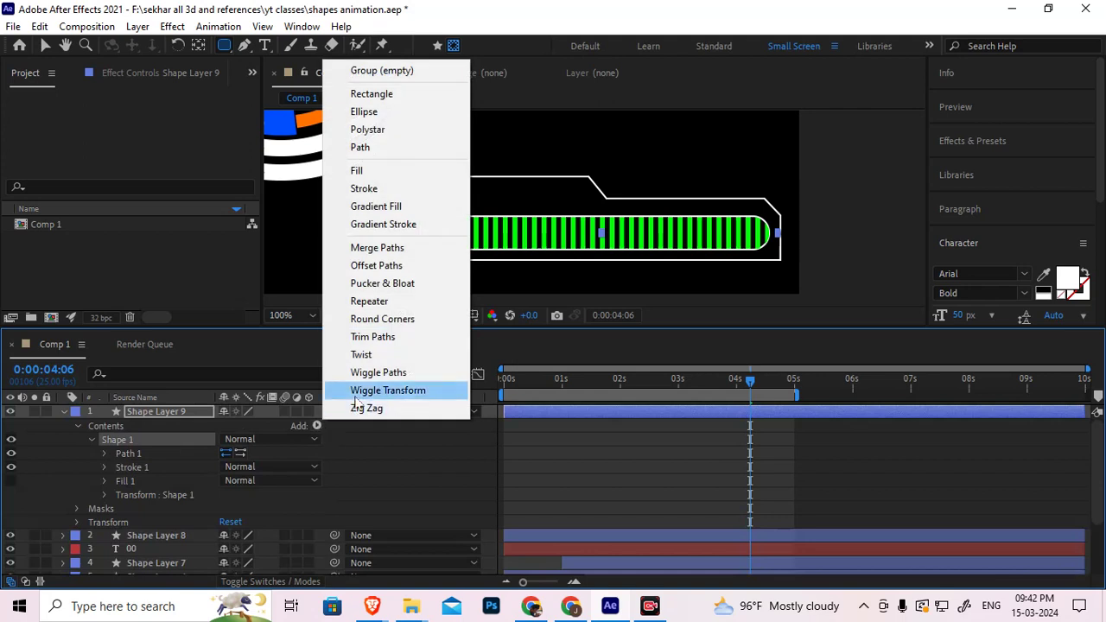
pyautogui.click(381, 339)
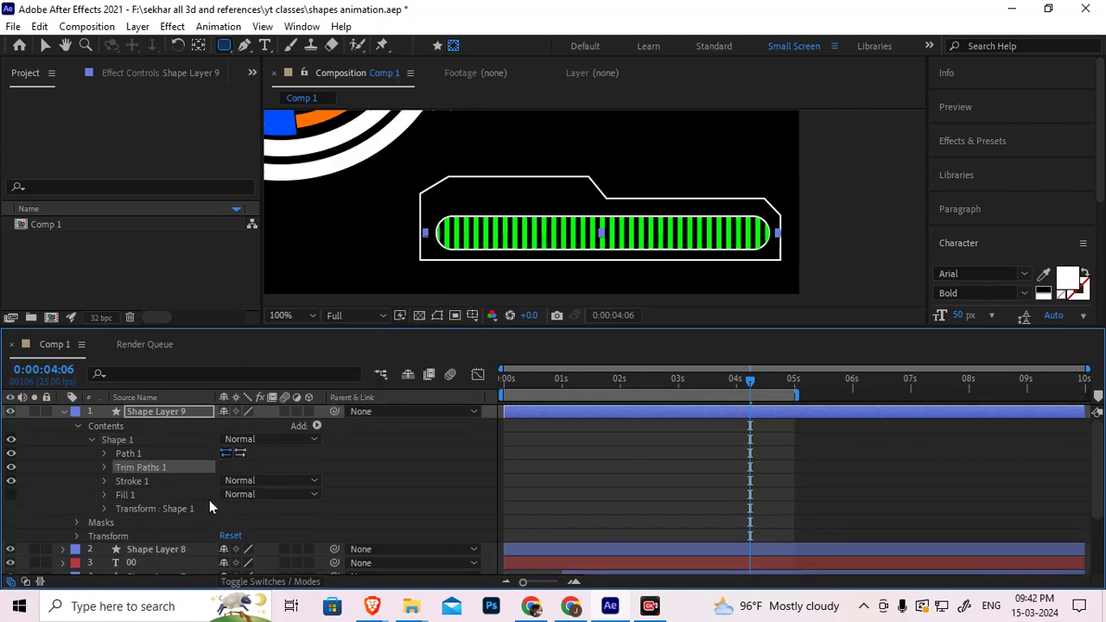
pyautogui.click(104, 468)
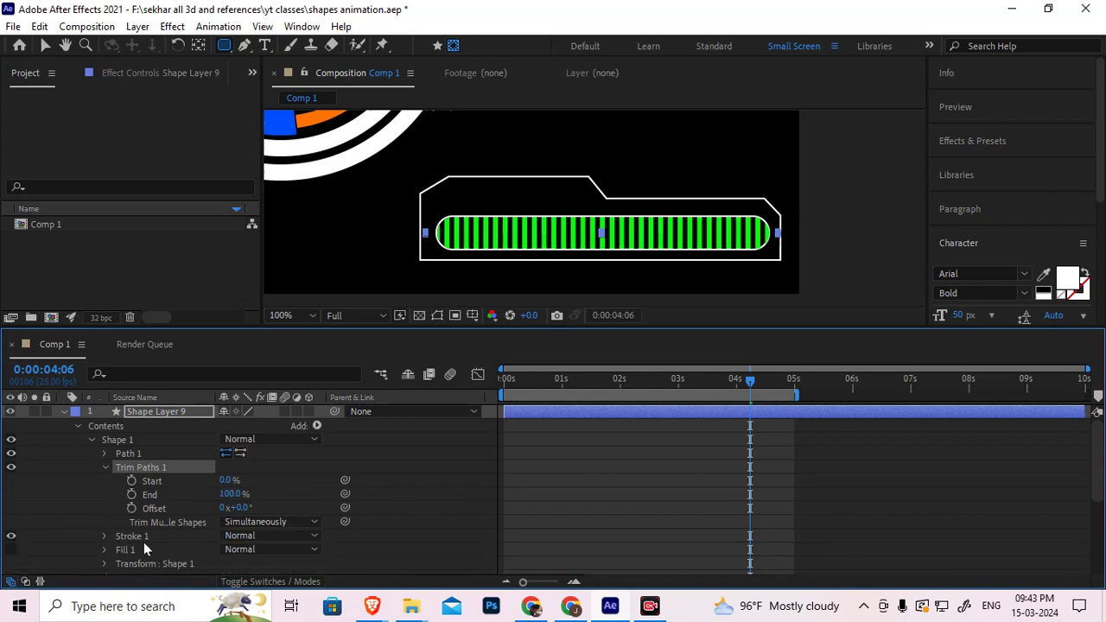
# Drive the Trim Paths End with the expression random(.01,100)
pyautogui.keyDown('alt'); pyautogui.click(130, 493); pyautogui.keyUp('alt')
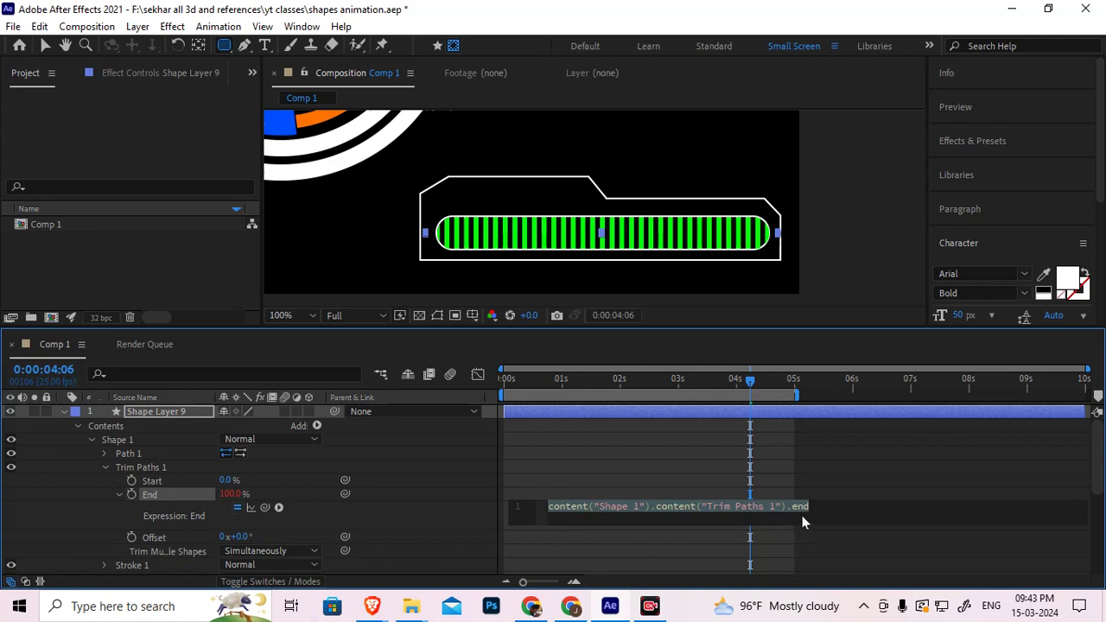
pyautogui.write('ra')
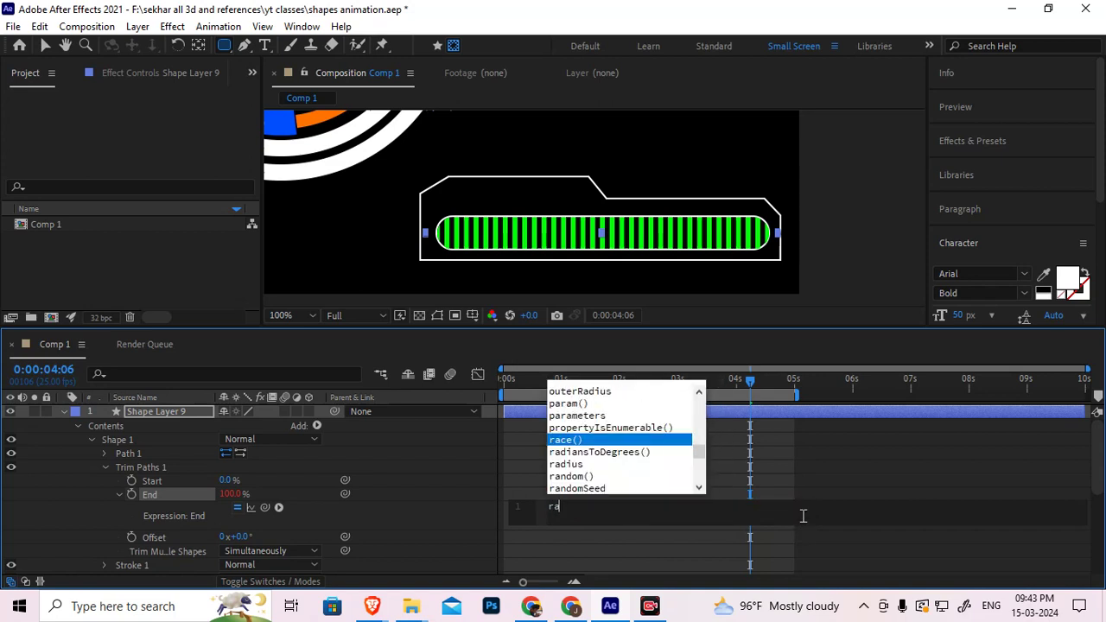
pyautogui.write('ndeo')
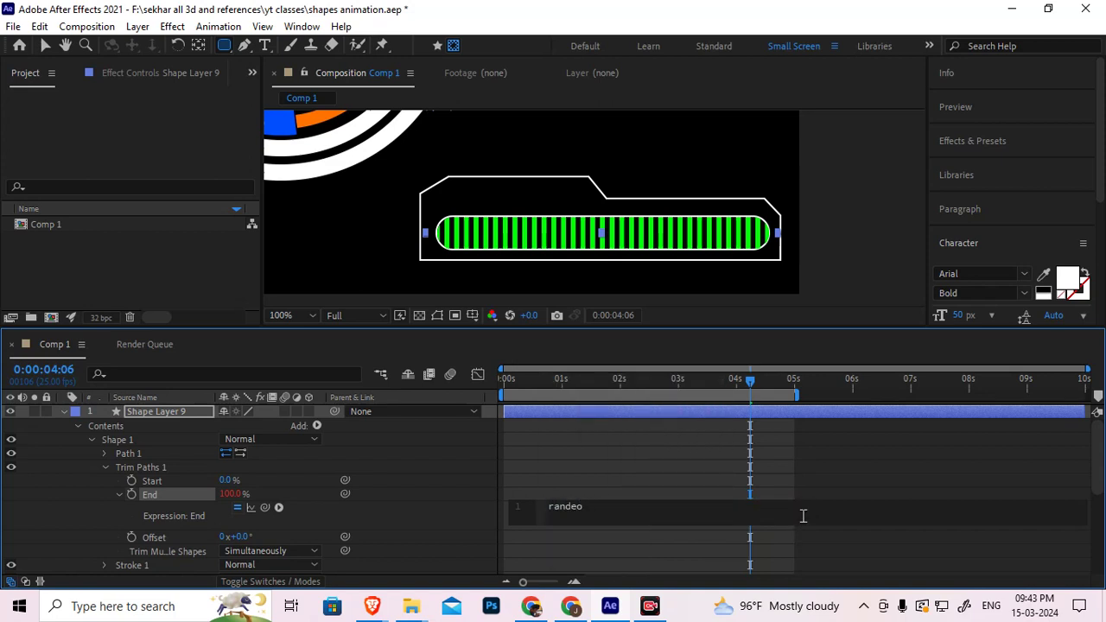
pyautogui.press('BackSpace')
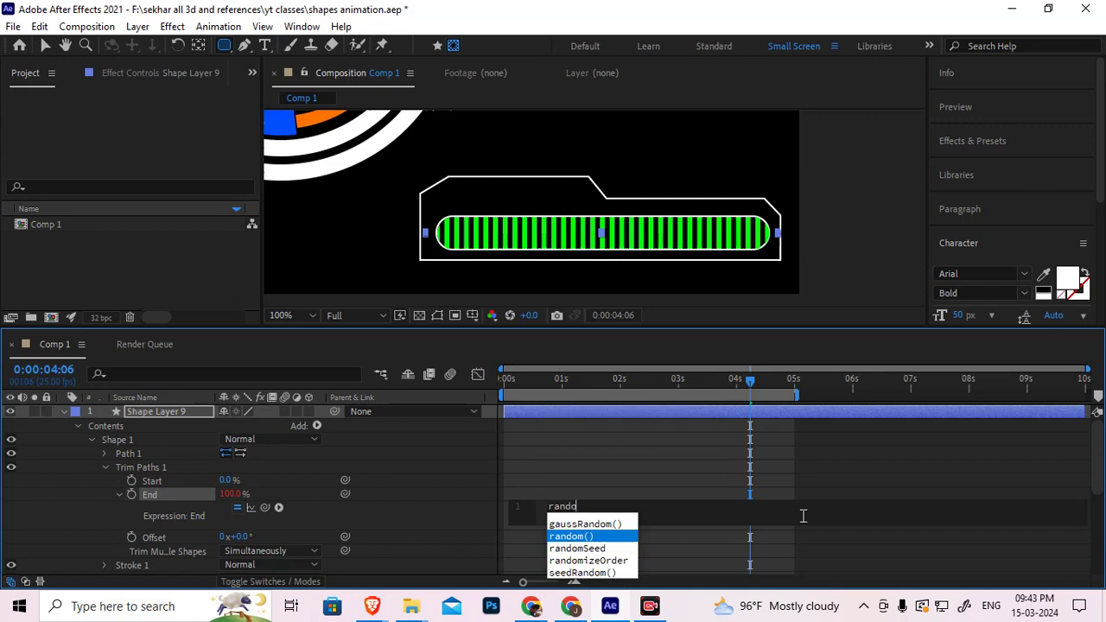
pyautogui.write('om')
pyautogui.press('Down')
pyautogui.press('Up')
pyautogui.press('Return')
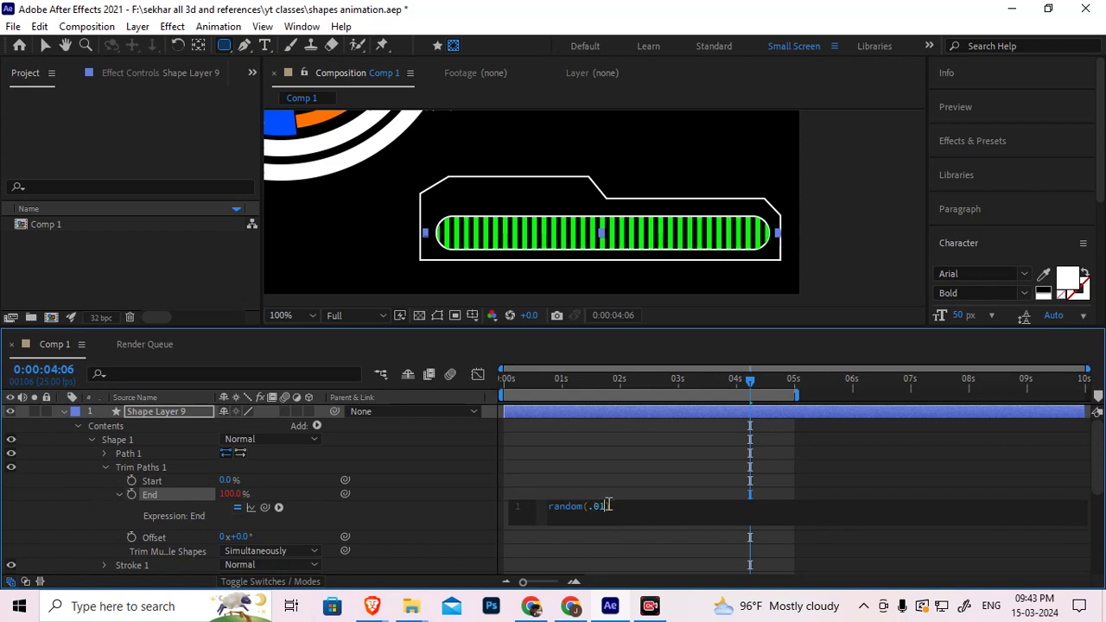
pyautogui.write(',')
pyautogui.write('100')
pyautogui.click(588, 540)
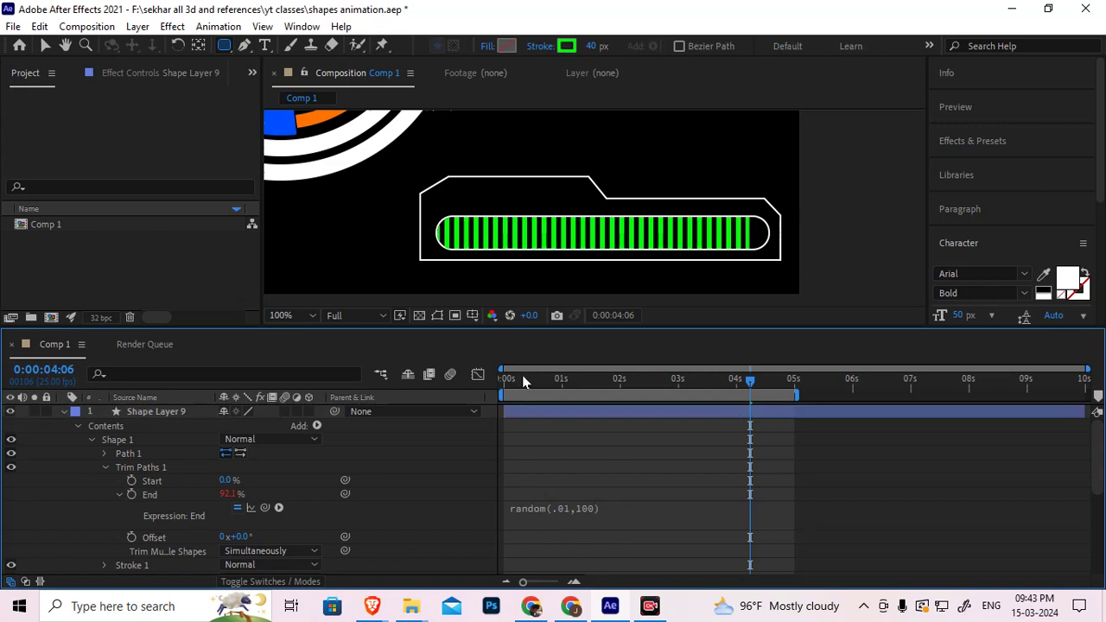
# Preview the animation from frame 0 to see the randomly filling bar
pyautogui.moveTo(522, 375); pyautogui.dragTo(503, 377)
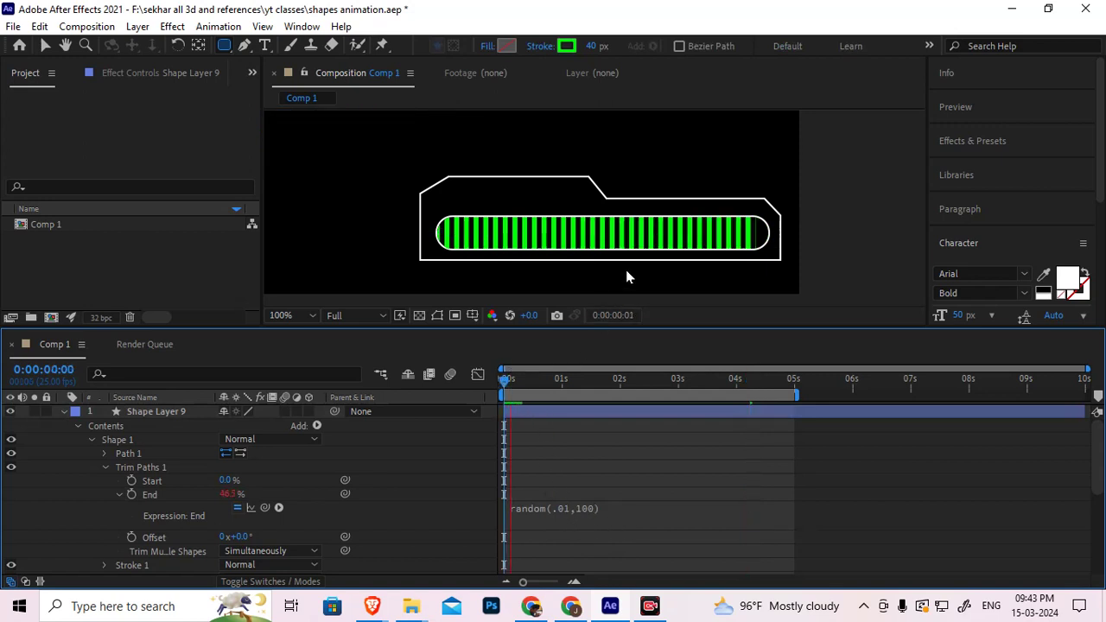
pyautogui.press('space')
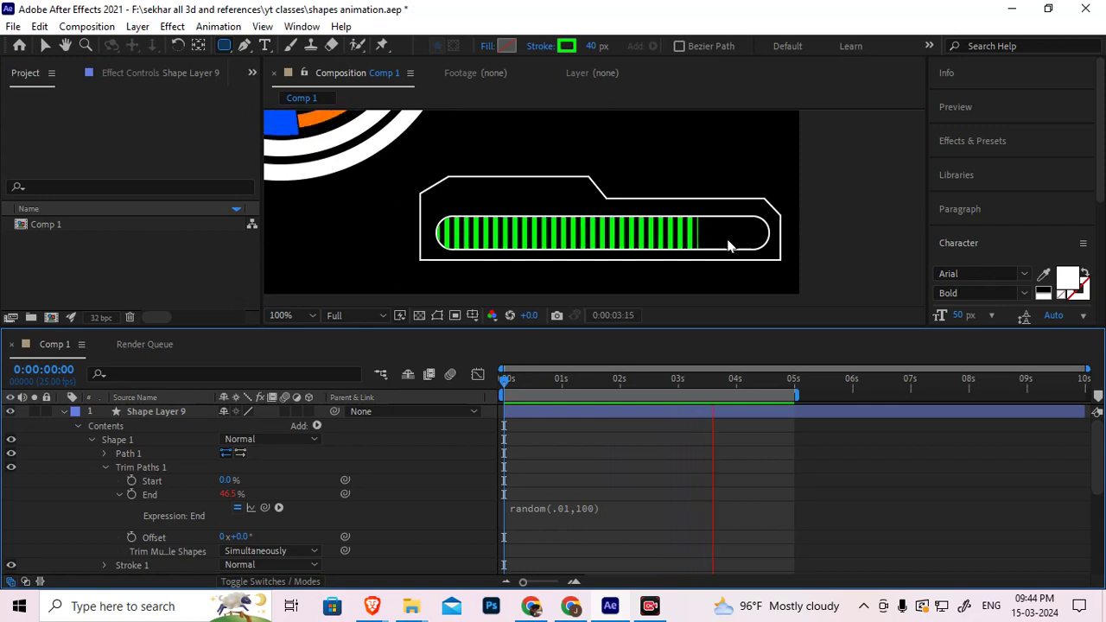
pyautogui.press('space')
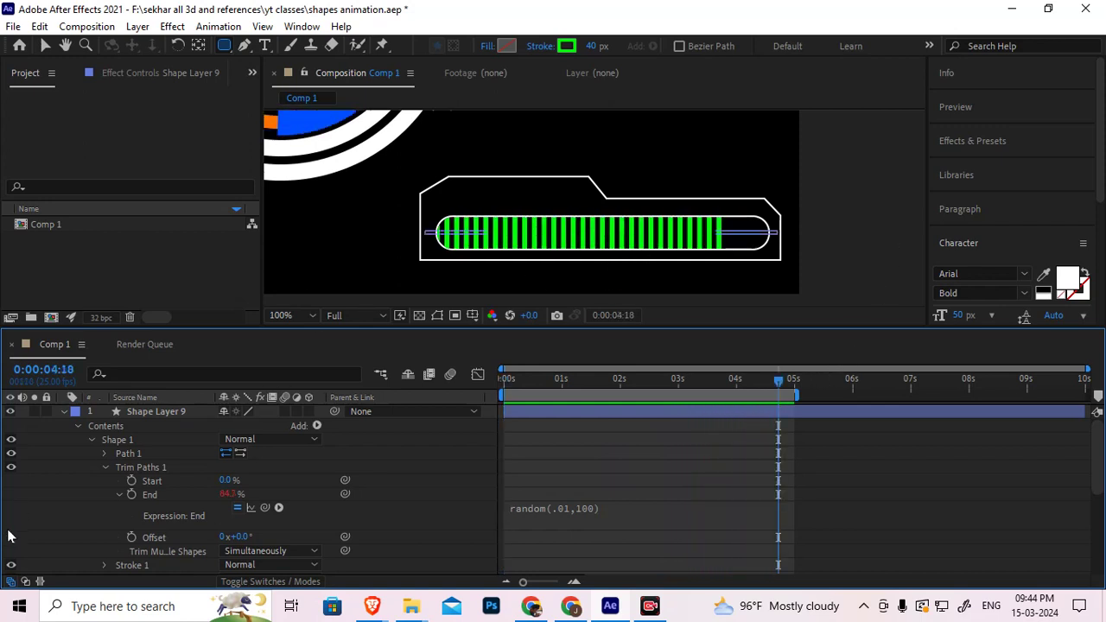
# Collapse Trim Paths, select Shape Layer 9 and bring up the Effects & Presets panel
pyautogui.click(104, 466)
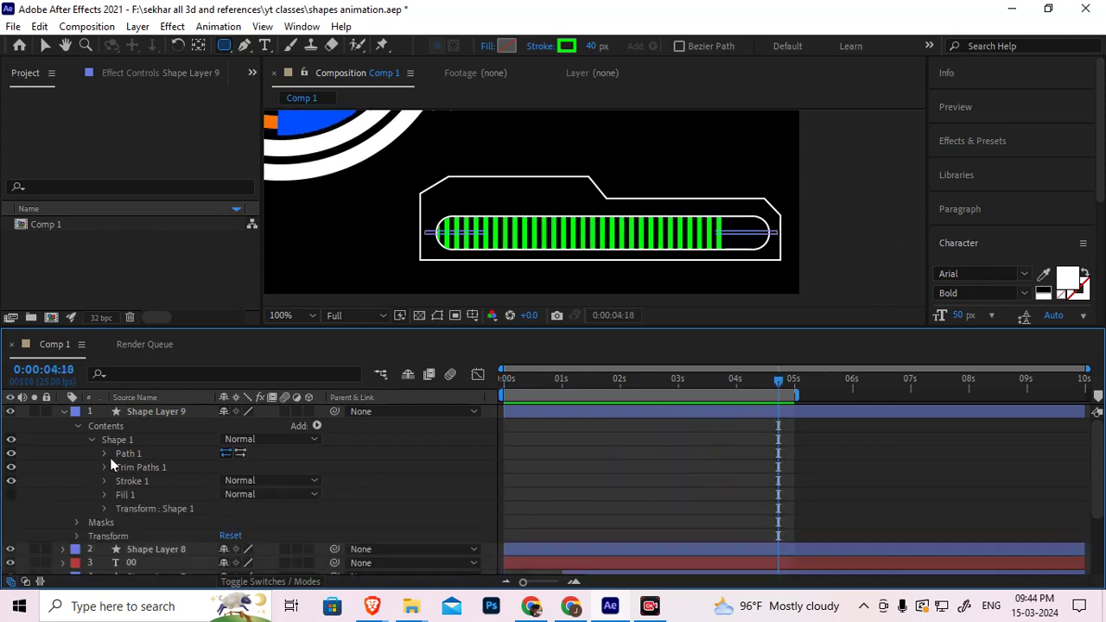
pyautogui.click(136, 413)
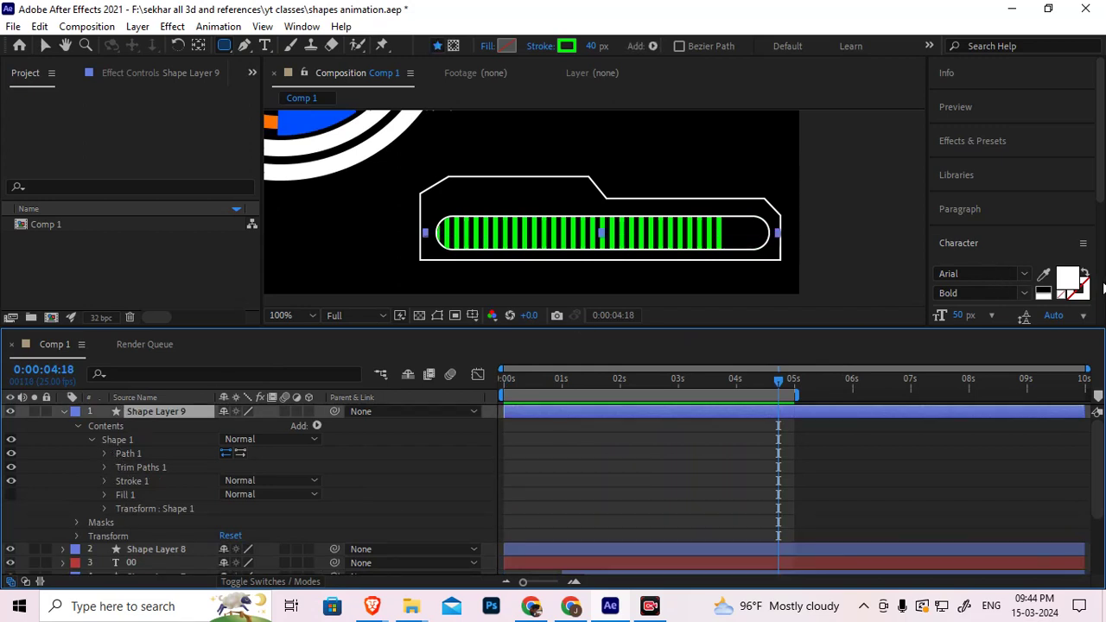
pyautogui.click(973, 143)
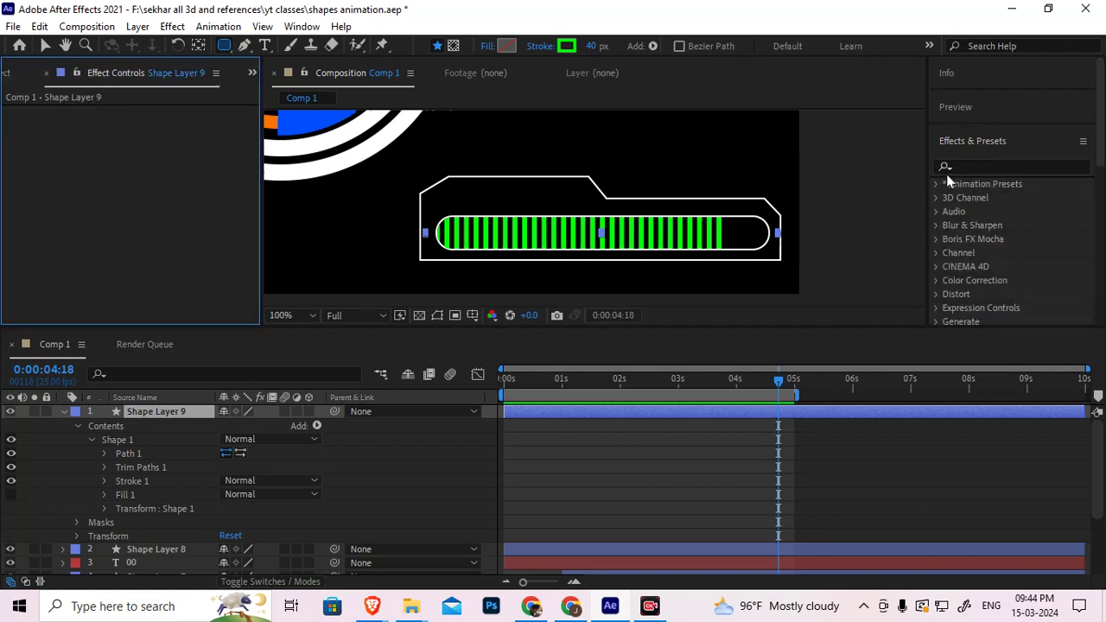
# Search for 'glow' and apply the Glow effect to Shape Layer 9
pyautogui.click(967, 164)
pyautogui.write('glow')
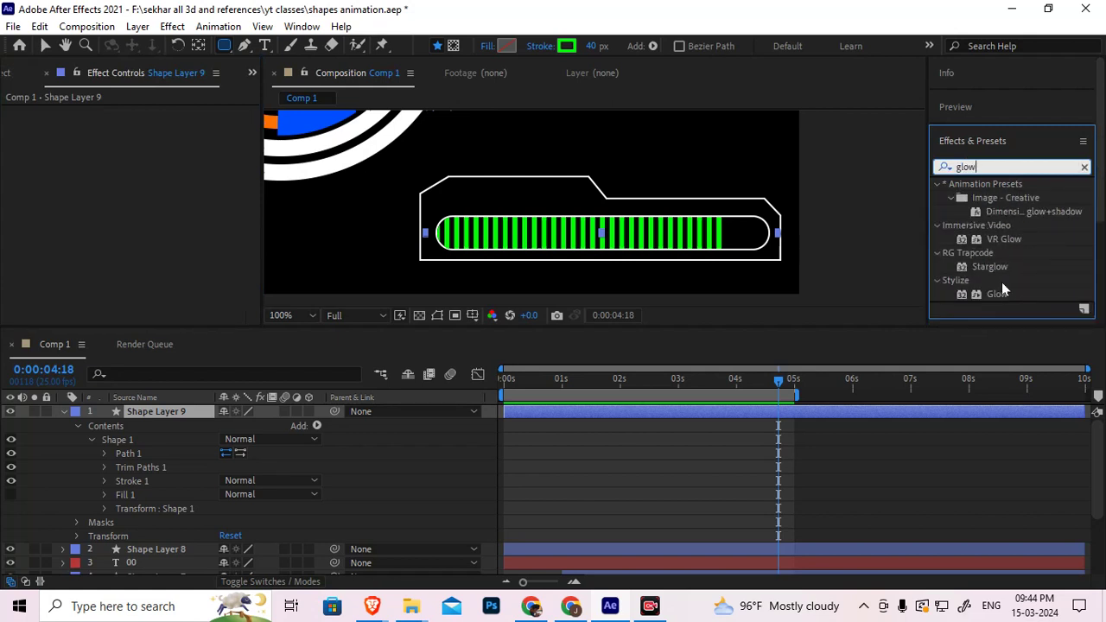
pyautogui.moveTo(993, 294)
pyautogui.mouseDown()
pyautogui.moveTo(904, 303)
pyautogui.moveTo(136, 173)
pyautogui.mouseUp()
pyautogui.press('v')
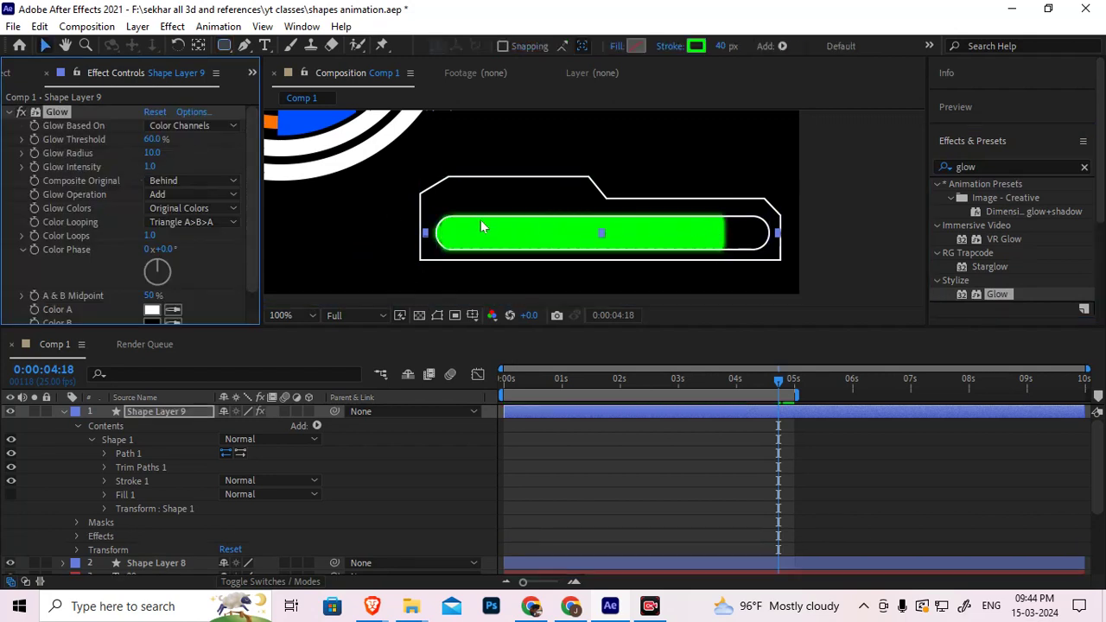
# Raise the Glow Threshold, lower Glow Intensity to 1.0, and preview the softer glow
pyautogui.moveTo(152, 141); pyautogui.dragTo(215, 137)
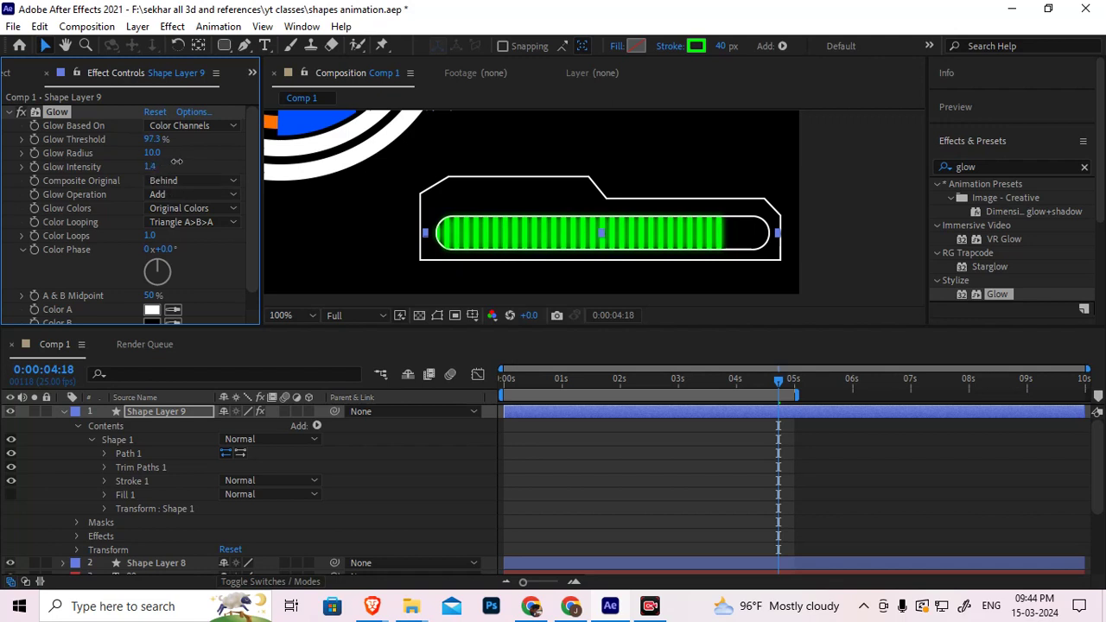
pyautogui.moveTo(149, 168)
pyautogui.mouseDown()
pyautogui.moveTo(135, 158)
pyautogui.moveTo(153, 152)
pyautogui.mouseUp()
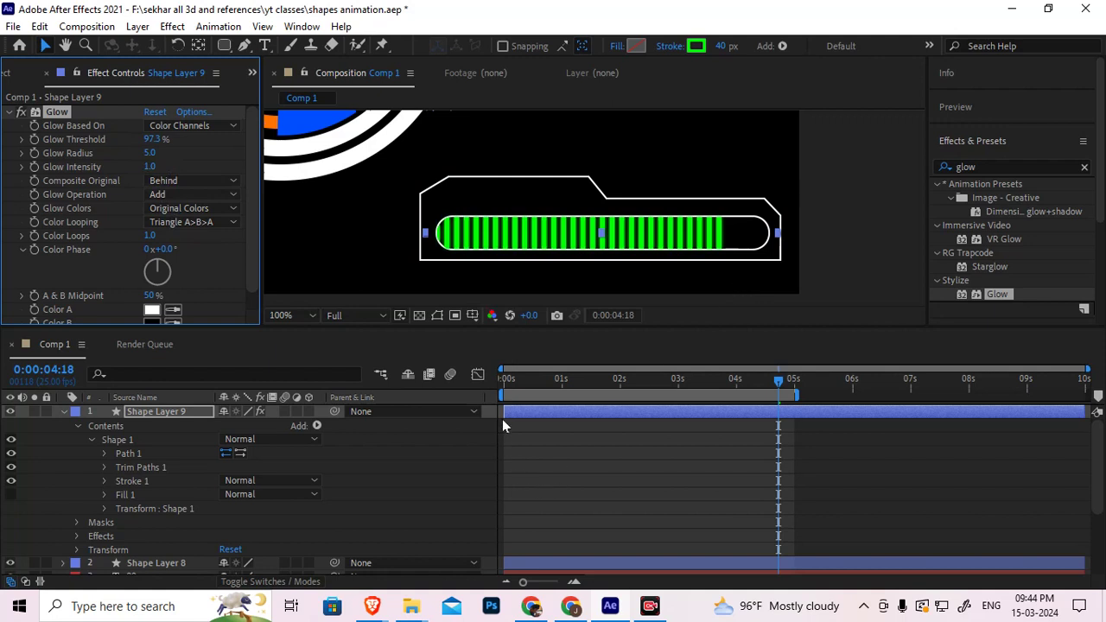
pyautogui.press('space')
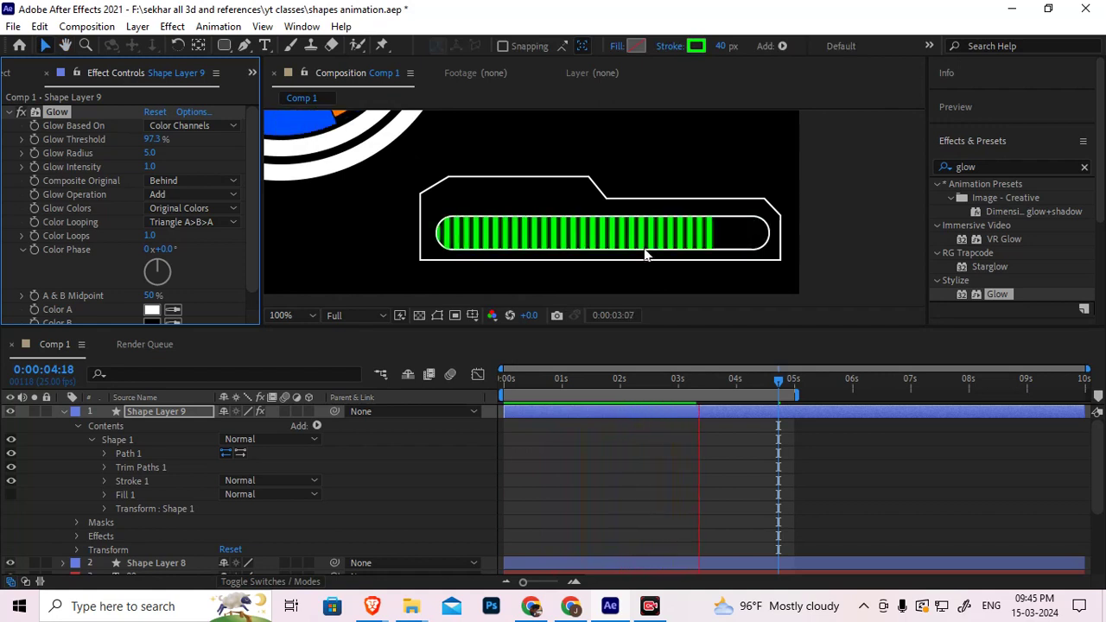
pyautogui.press('space')
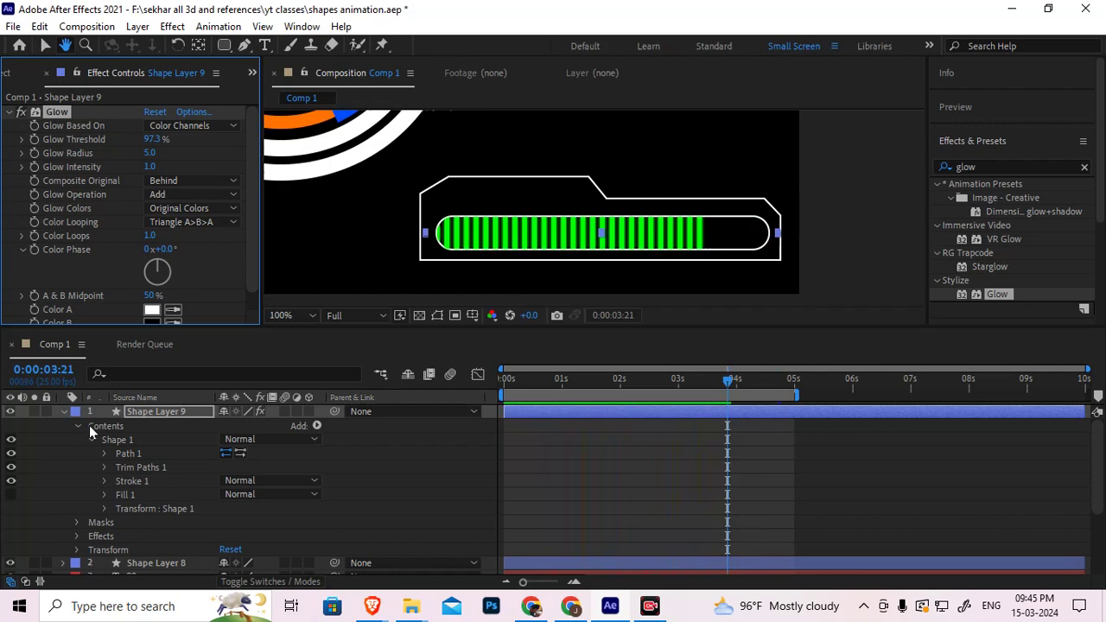
pyautogui.hotkey('ctrl', 't')
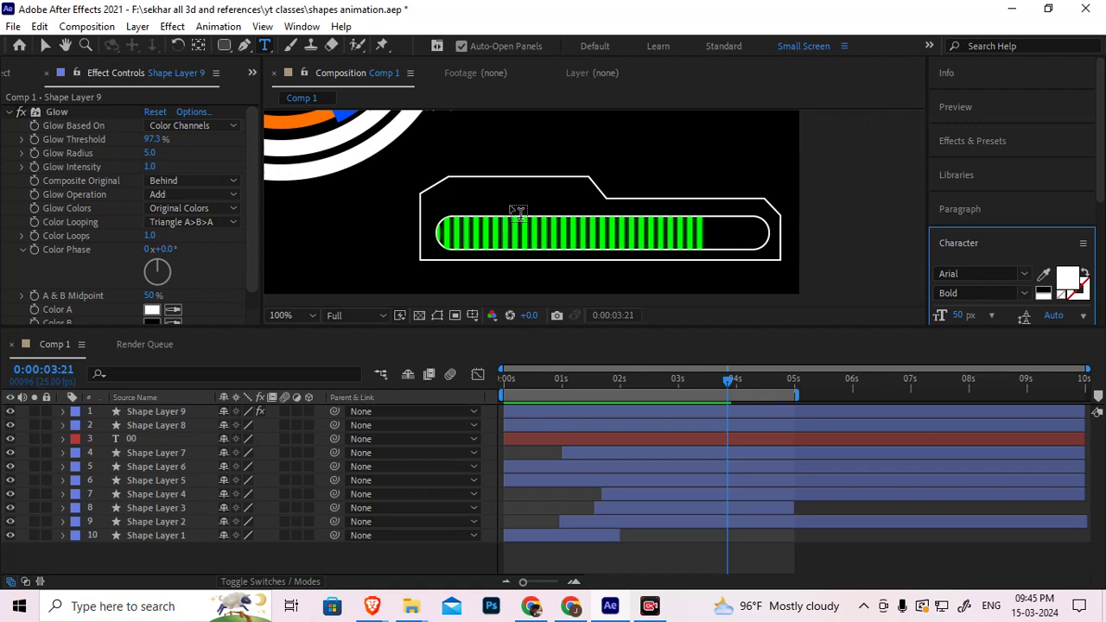
# Create a 20 px Arial Bold text layer reading '00' just above the green bar
pyautogui.click(511, 210)
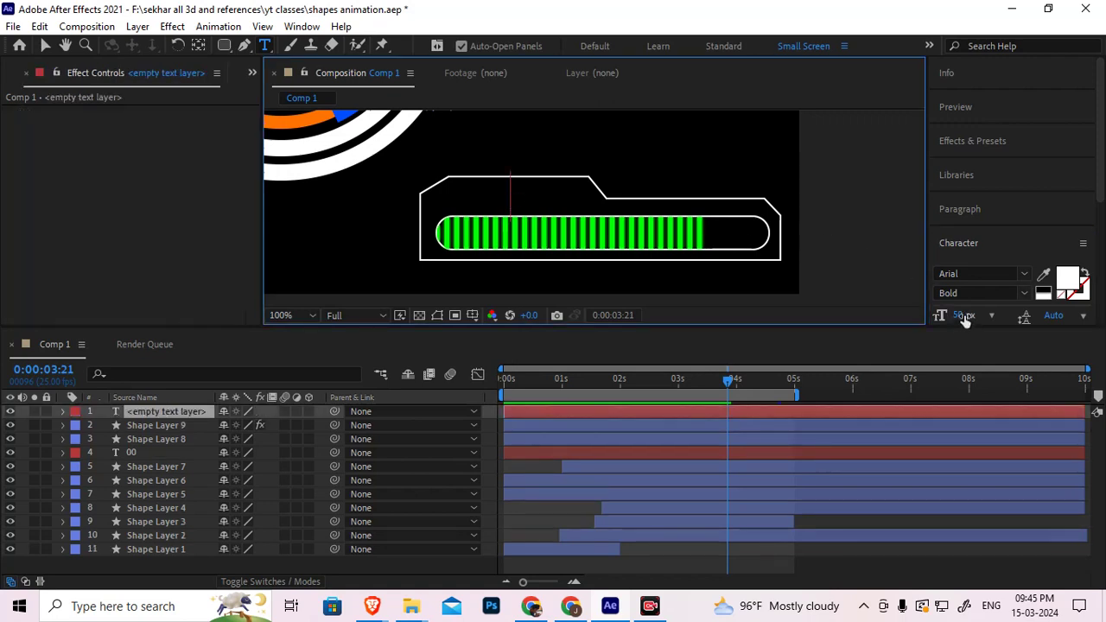
pyautogui.moveTo(964, 317); pyautogui.dragTo(937, 317)
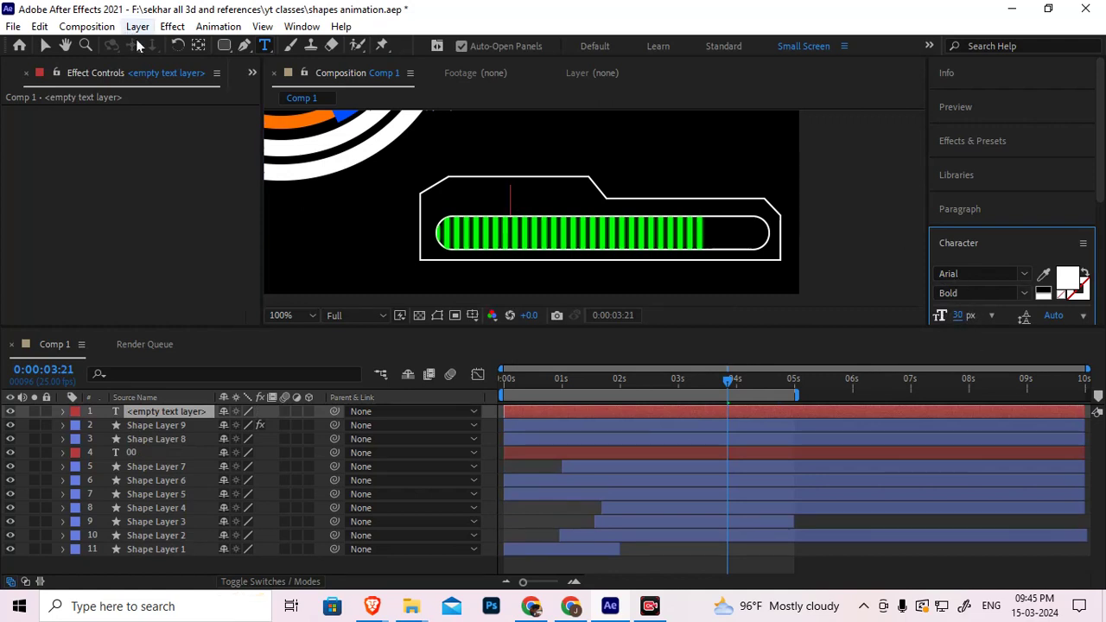
pyautogui.write('0.1')
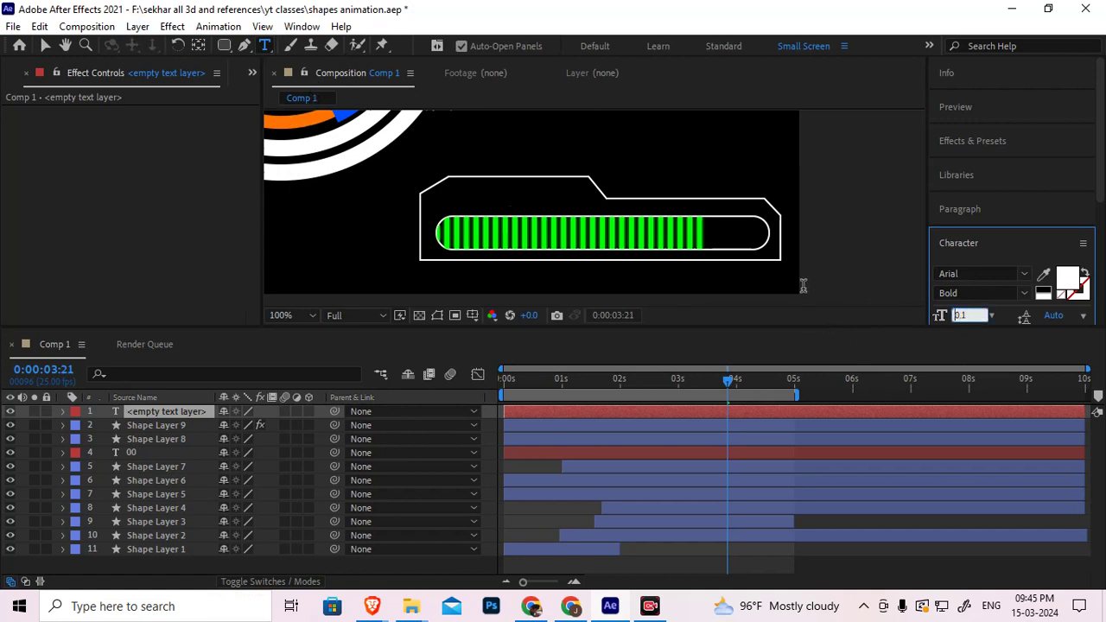
pyautogui.moveTo(986, 316); pyautogui.dragTo(952, 316)
pyautogui.write('20')
pyautogui.press('Return')
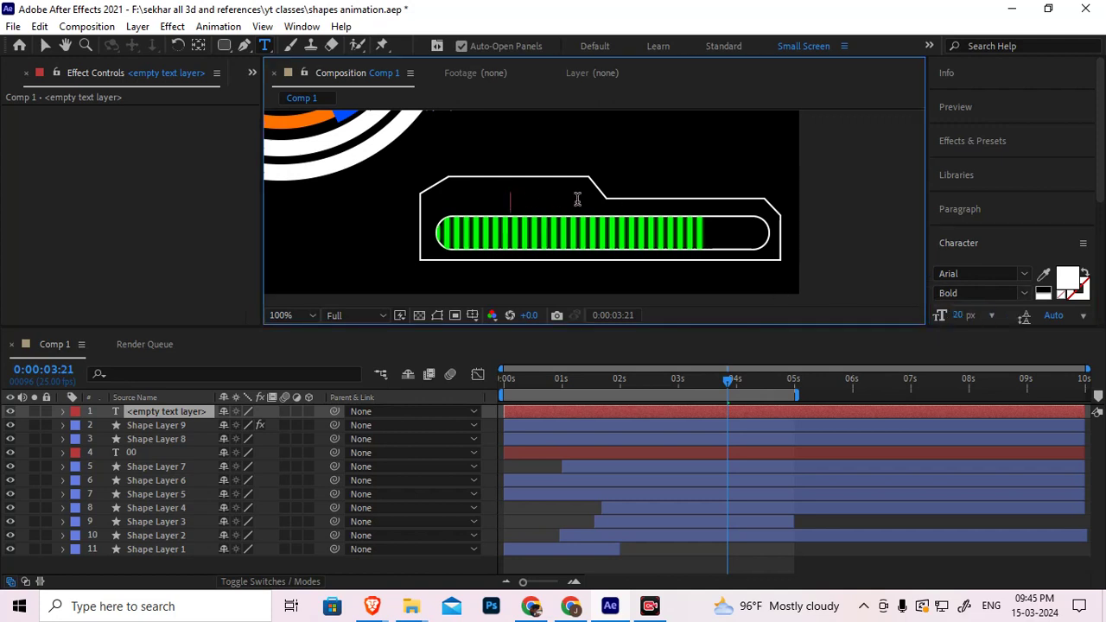
pyautogui.write('0')
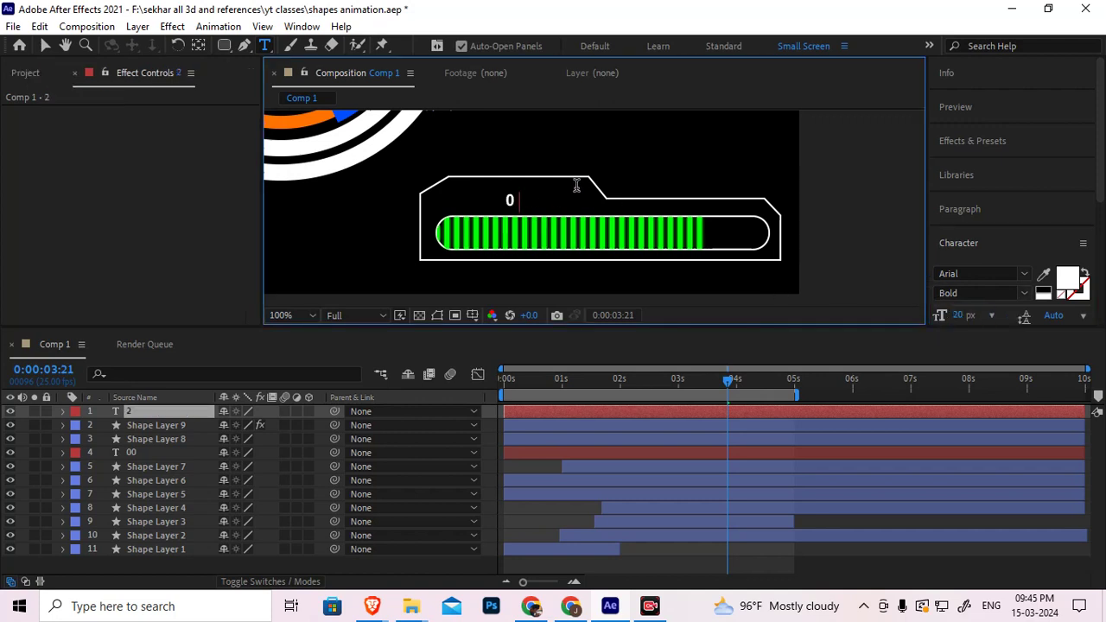
pyautogui.write('0')
pyautogui.click(126, 415)
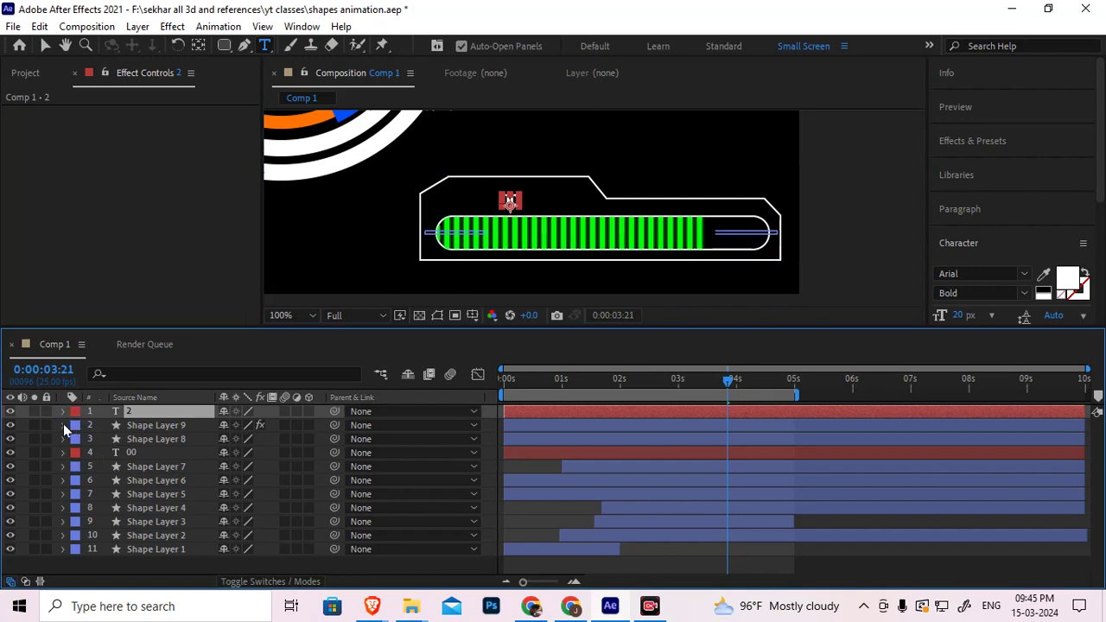
# Reveal Shape Layer 9's Trim Paths End and the text layer's Source Text property
pyautogui.click(62, 426)
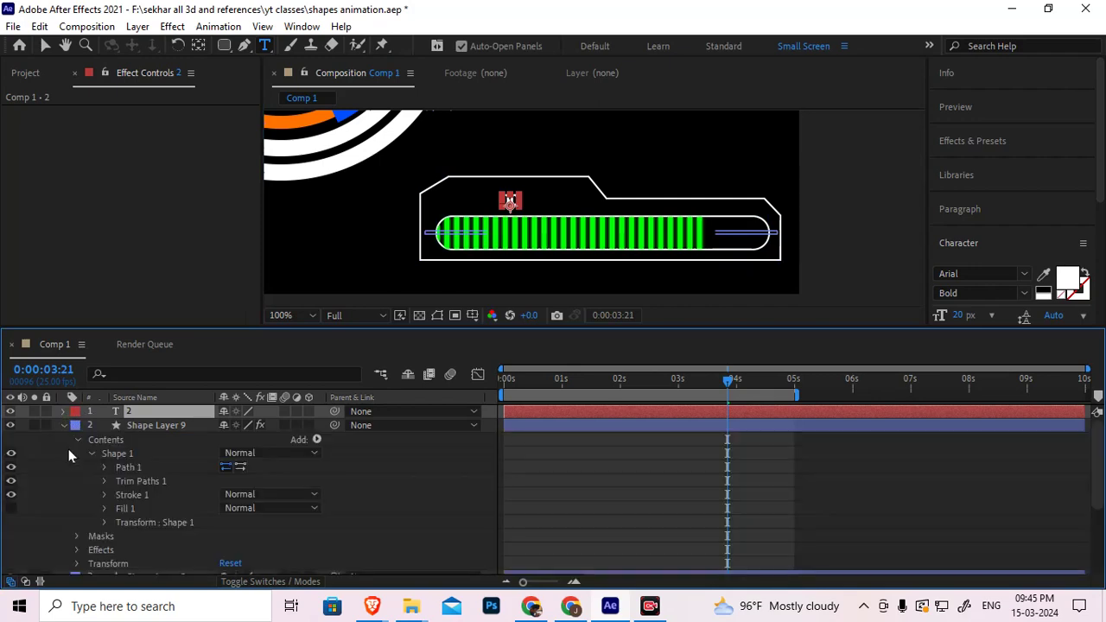
pyautogui.click(101, 496)
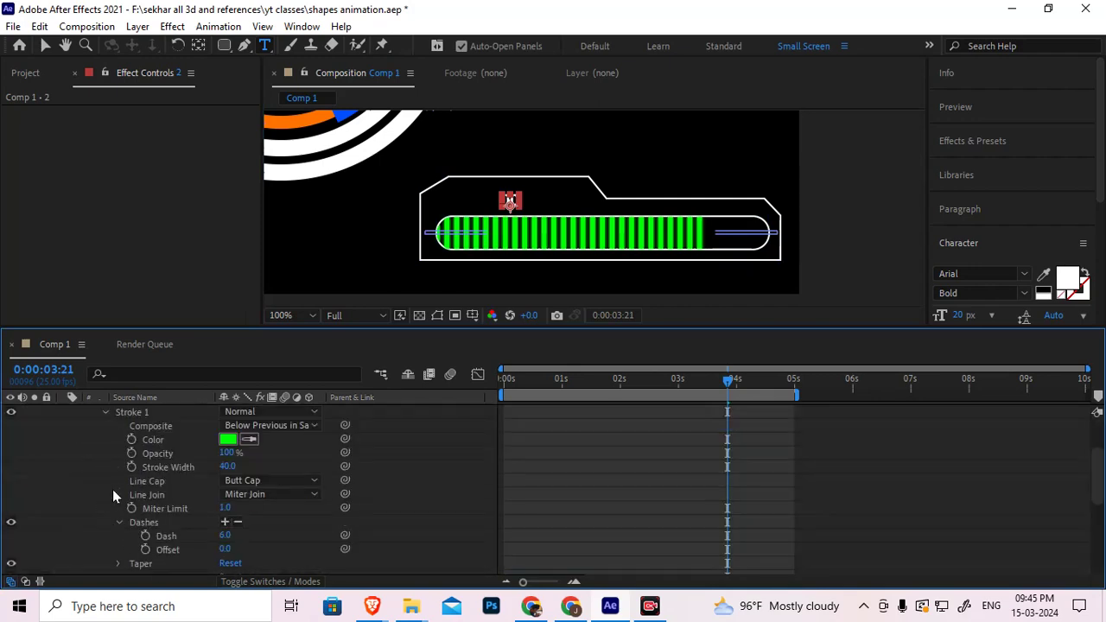
pyautogui.click(104, 413)
pyautogui.scroll(3, 106, 431)
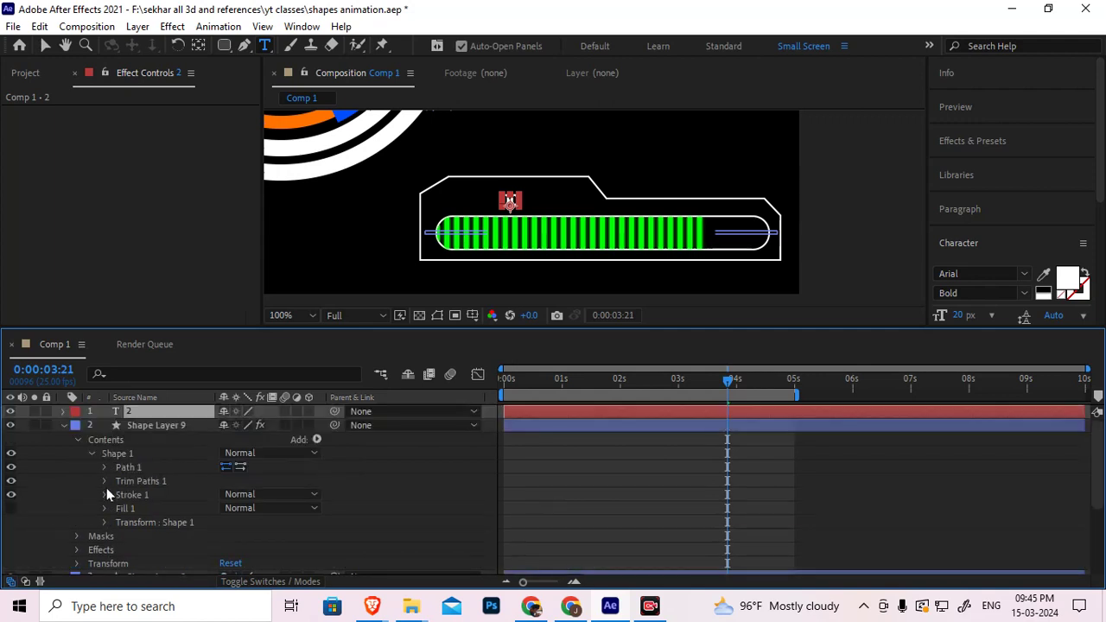
pyautogui.click(104, 481)
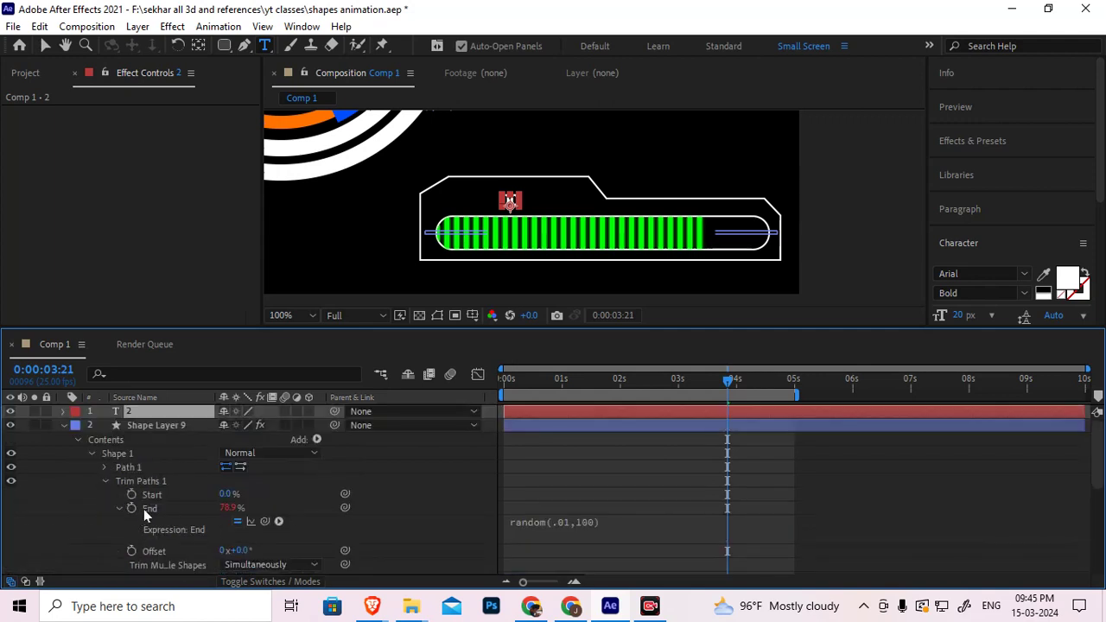
pyautogui.click(65, 412)
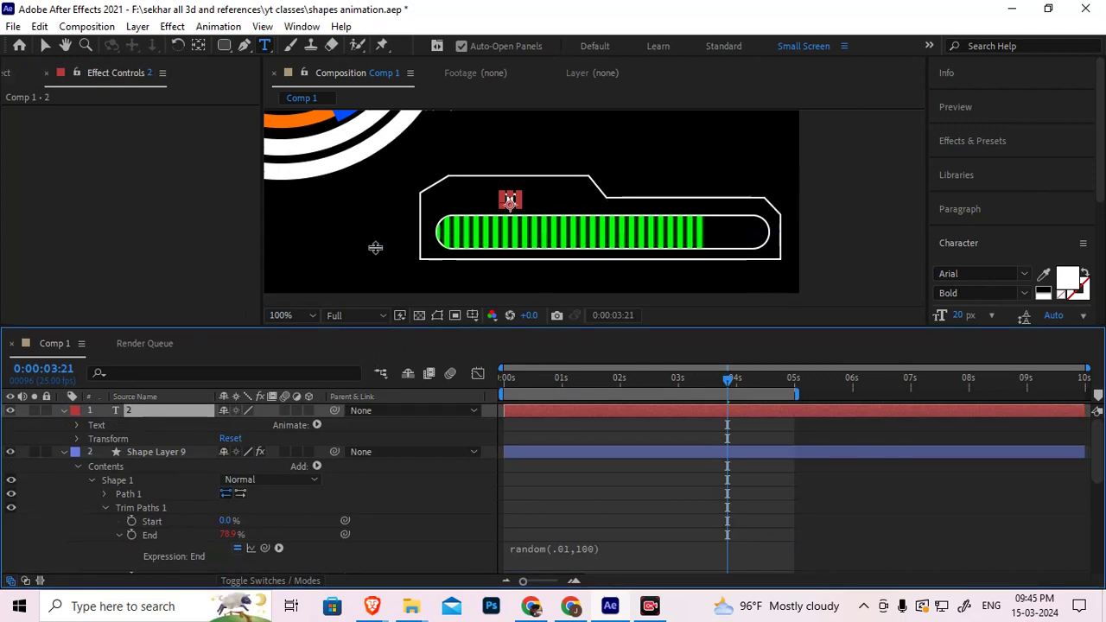
pyautogui.moveTo(387, 330); pyautogui.dragTo(376, 250)
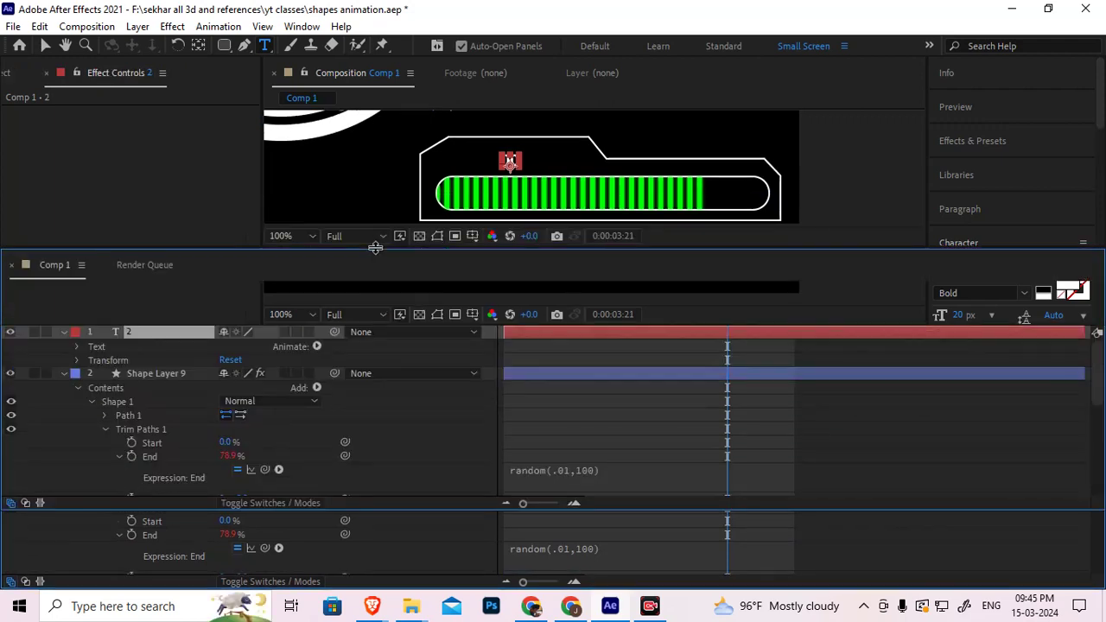
pyautogui.click(76, 347)
# Pick-whip Source Text to the Trim Paths End, then clear the generated expression
pyautogui.click(156, 360)
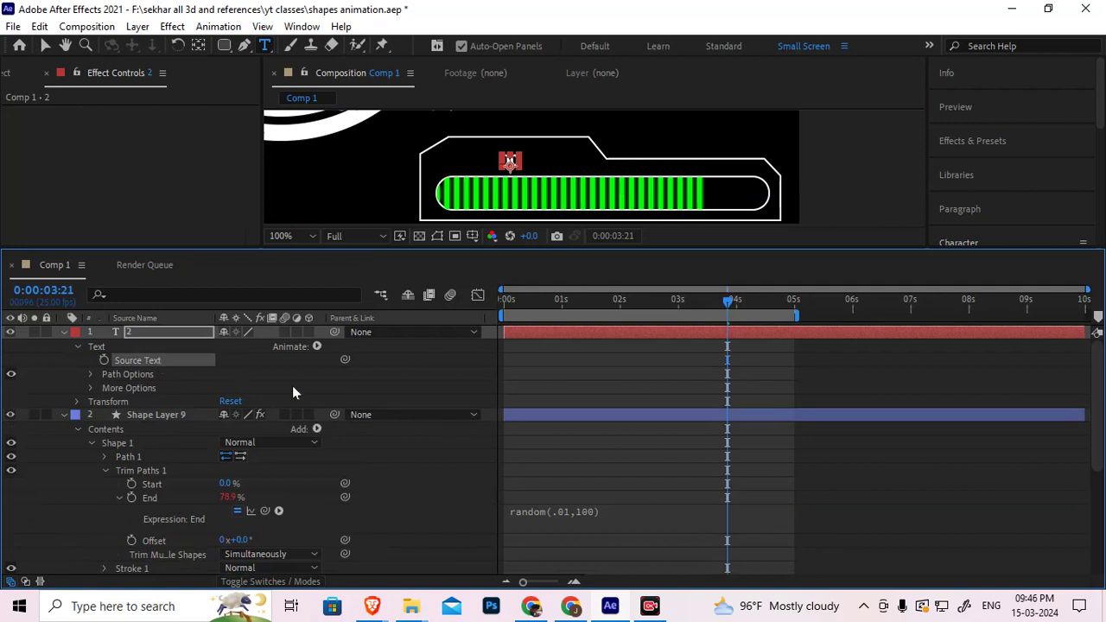
pyautogui.moveTo(350, 356); pyautogui.dragTo(156, 494)
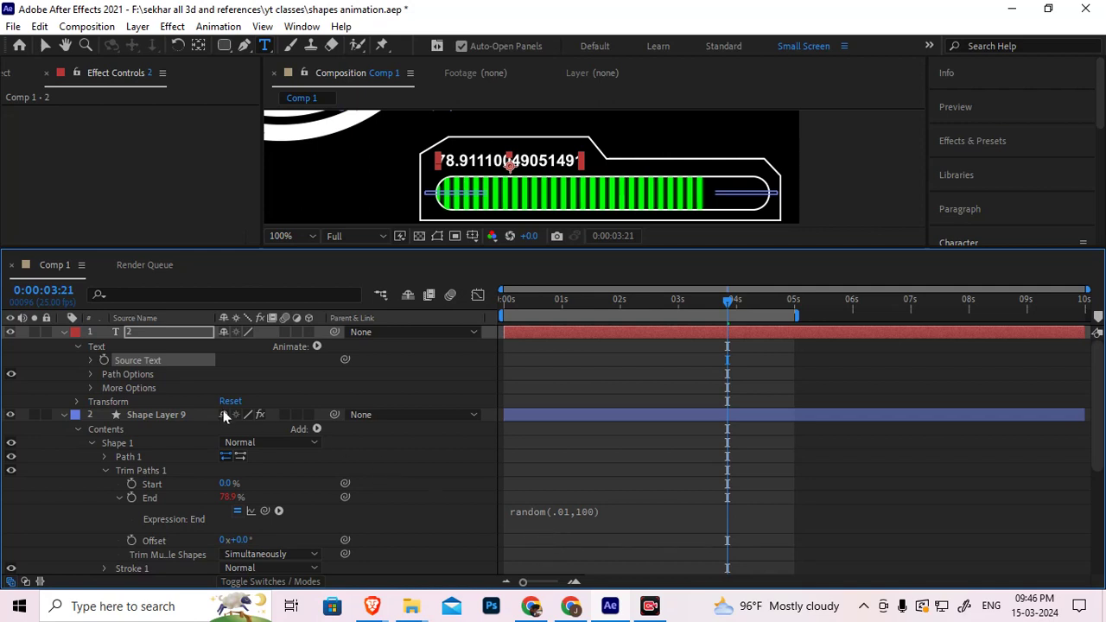
pyautogui.click(90, 360)
pyautogui.click(585, 374)
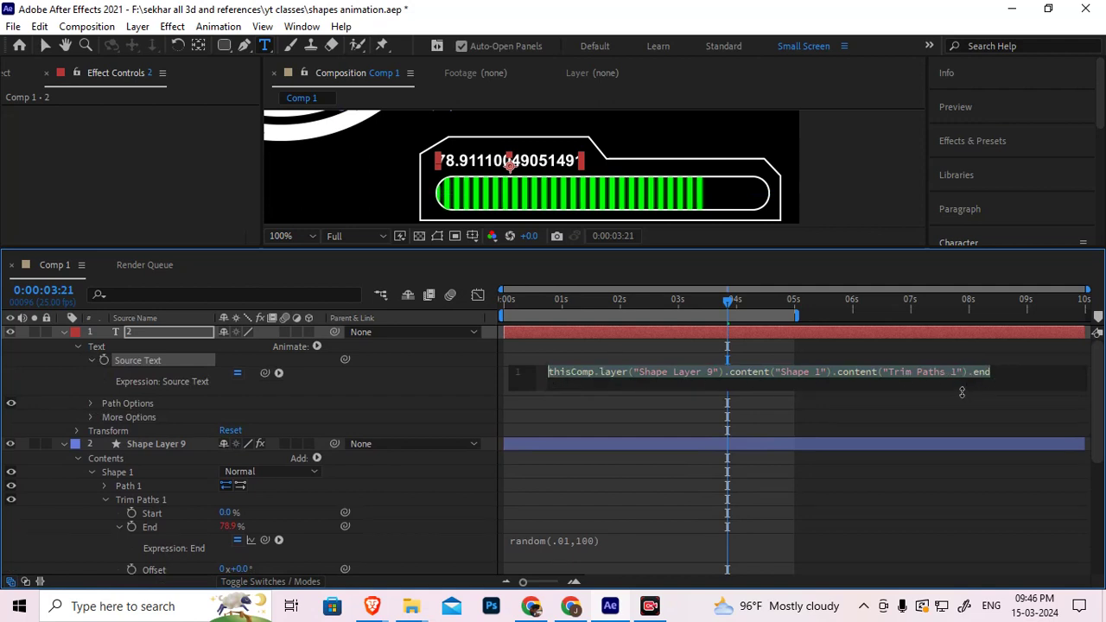
pyautogui.press('BackSpace')
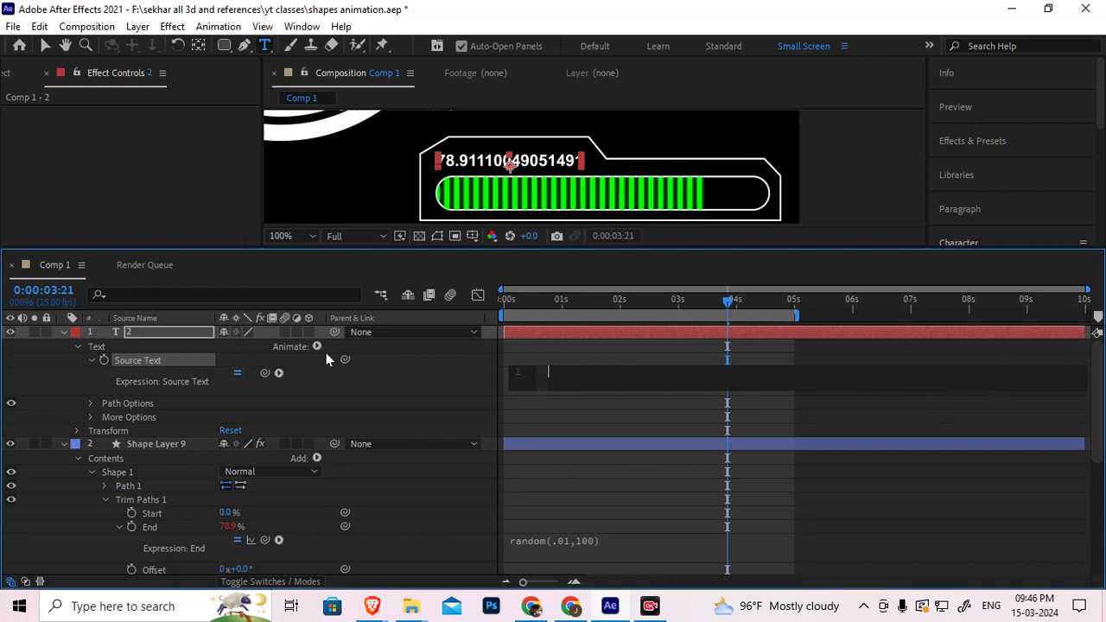
# Wrap the pasted Trim Paths End reference in Math.round() in the Source Text expression
pyautogui.click(278, 373)
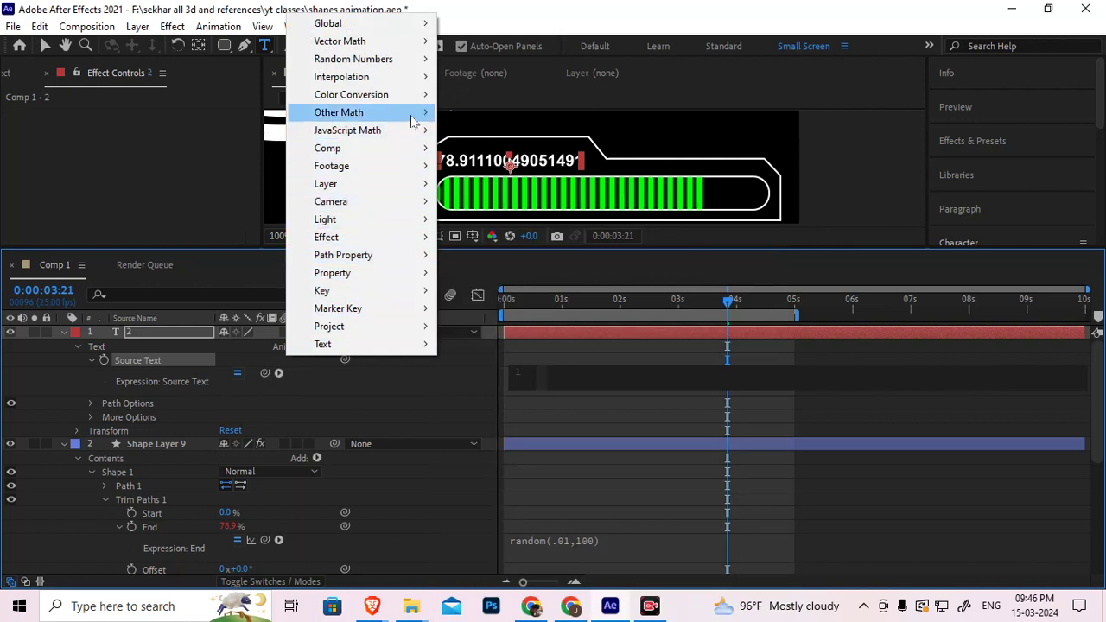
pyautogui.moveTo(413, 113)
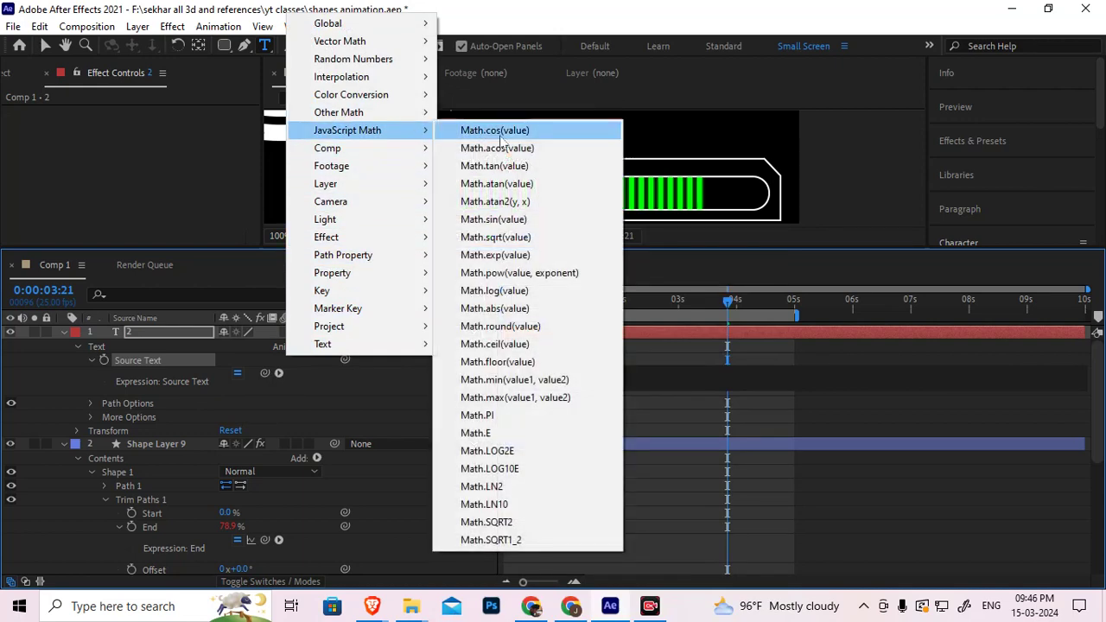
pyautogui.click(495, 329)
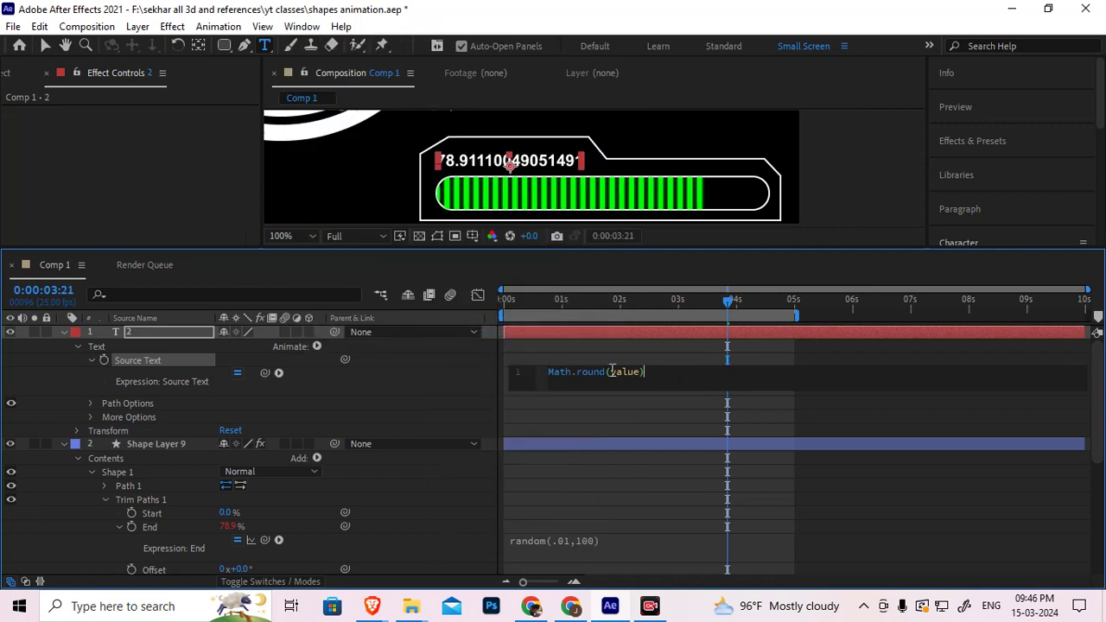
pyautogui.moveTo(610, 372); pyautogui.dragTo(637, 372)
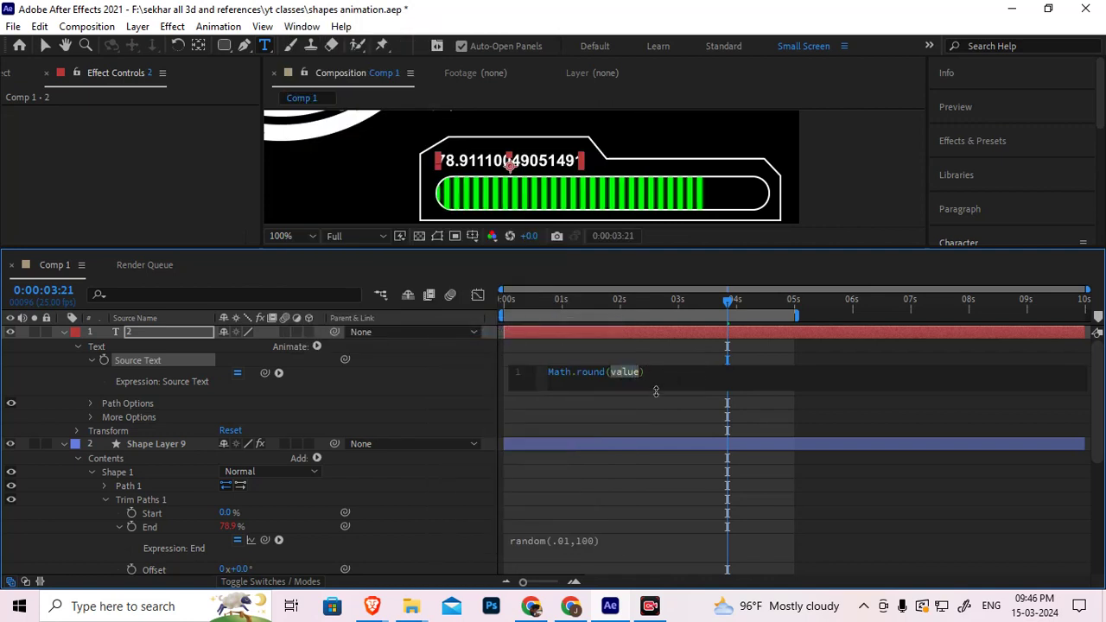
pyautogui.write('thisComp.layer("Shape Layer 9").content("Shape 1").content("Trim Paths 1").end')
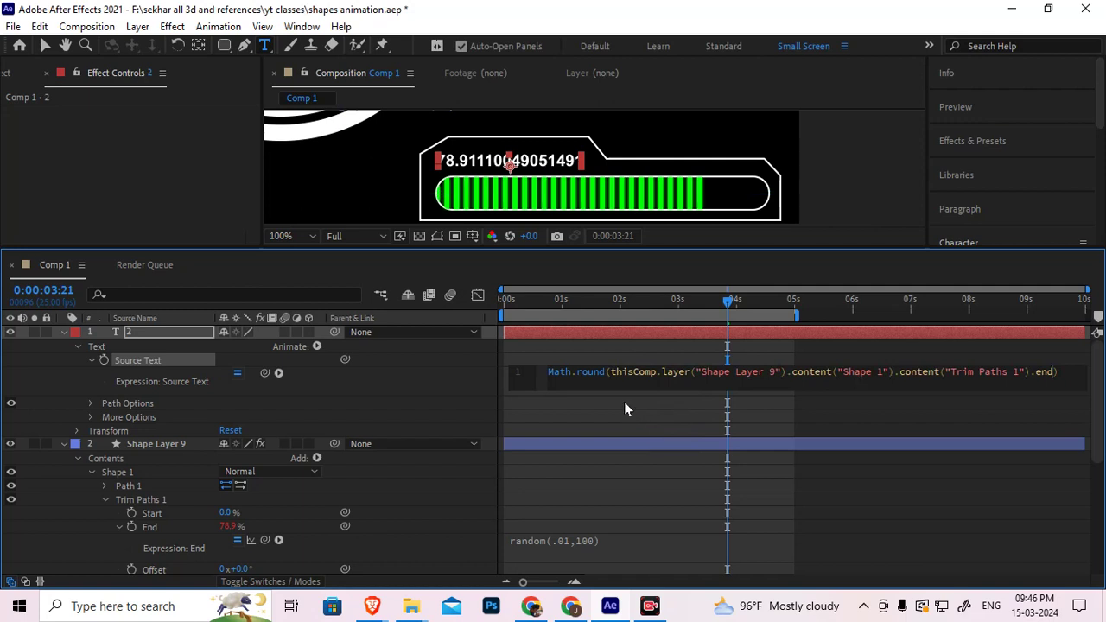
pyautogui.click(624, 402)
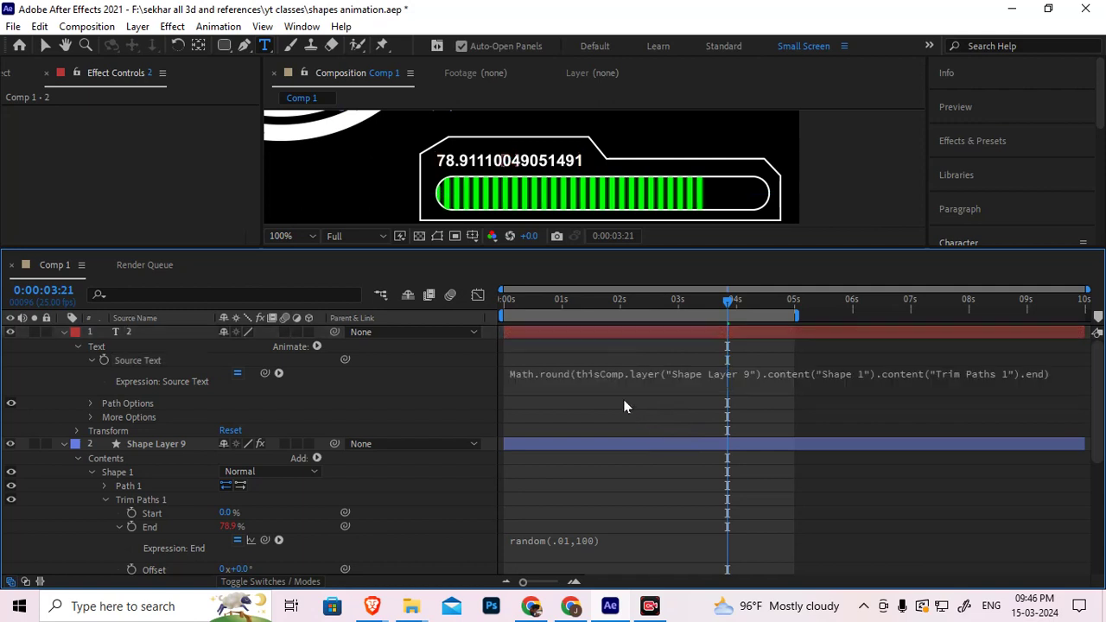
# Collapse the text properties and preview the rounded counter from the start
pyautogui.click(91, 359)
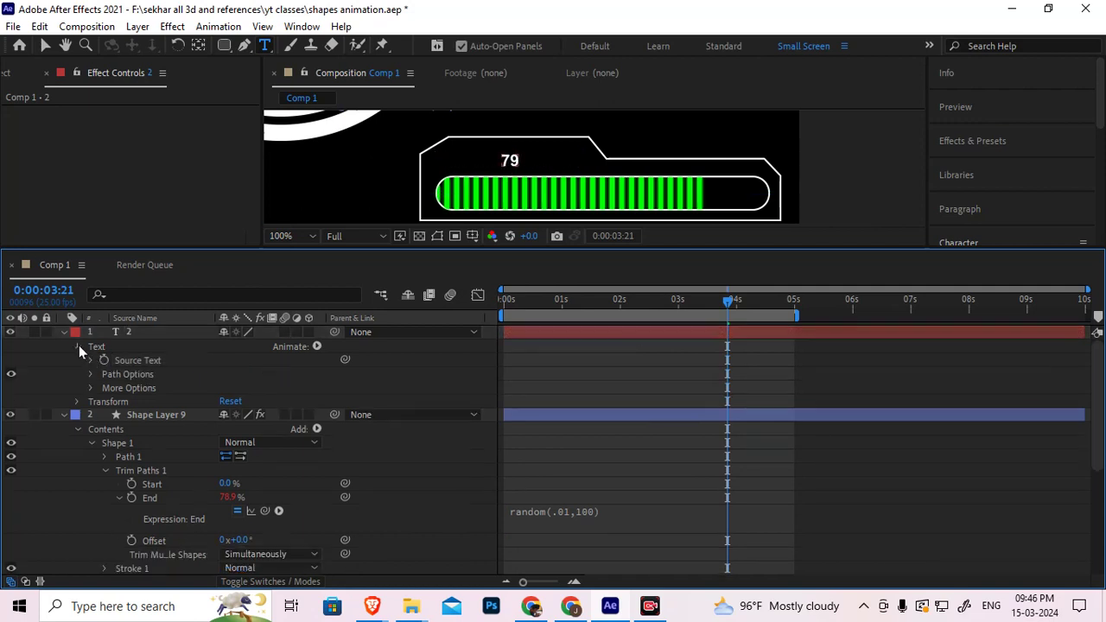
pyautogui.click(77, 346)
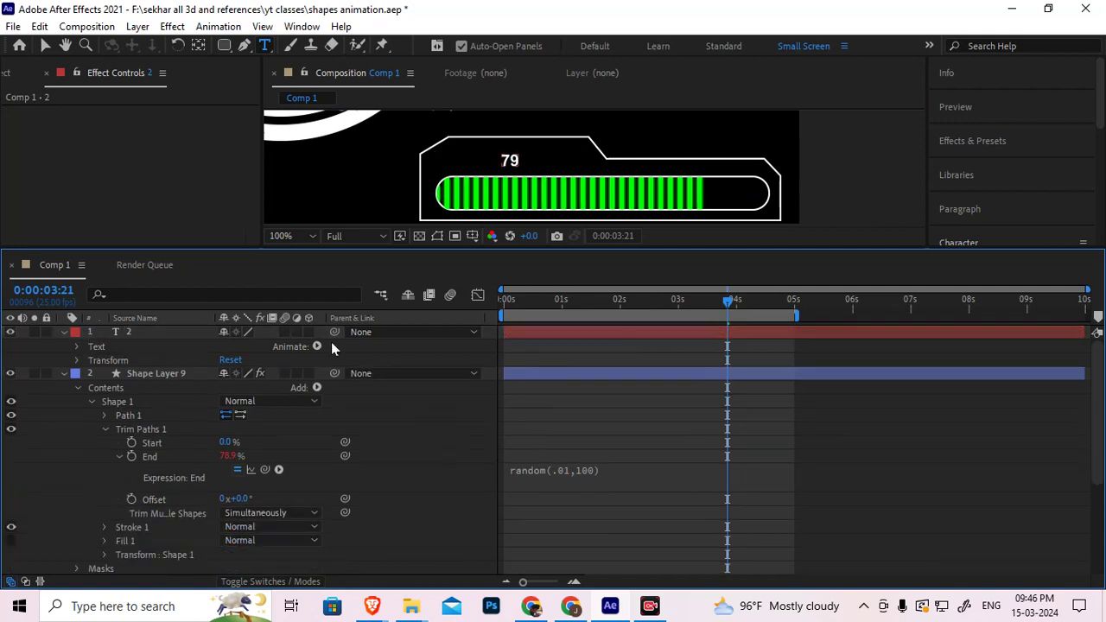
pyautogui.click(510, 300)
pyautogui.press('space')
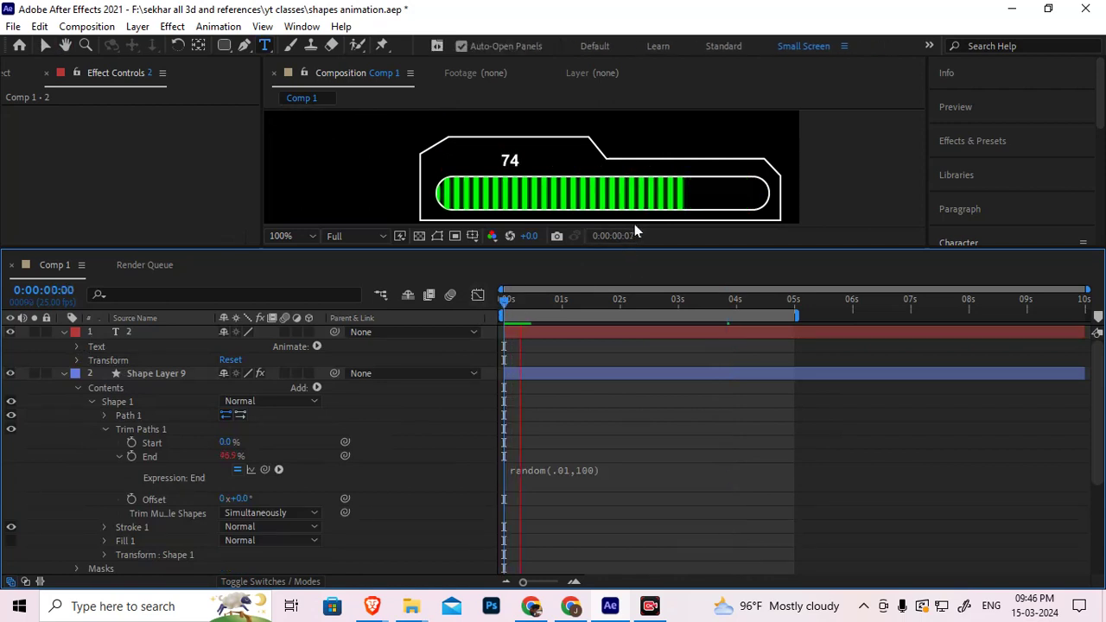
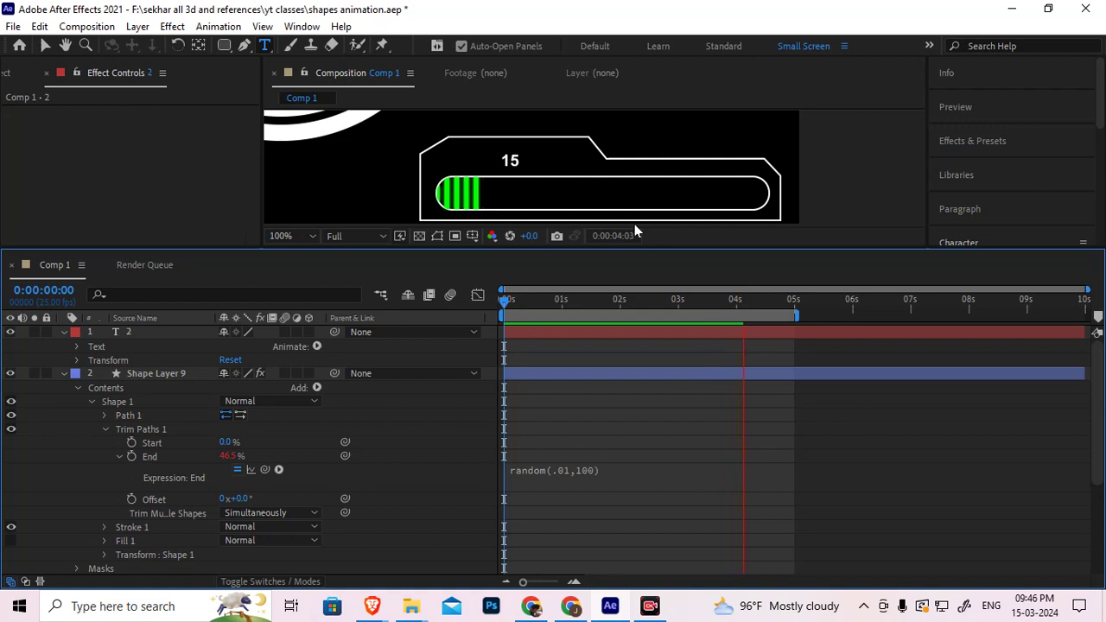
# Collapse Shape Layer 9 and text layer 2, and stop the preview
pyautogui.click(63, 373)
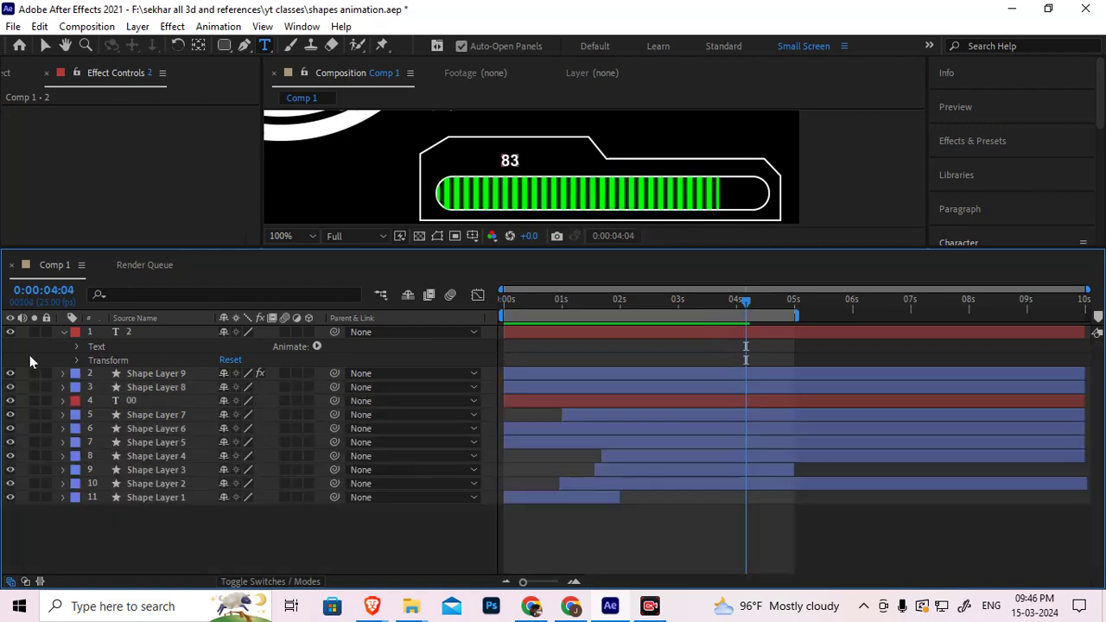
pyautogui.click(63, 332)
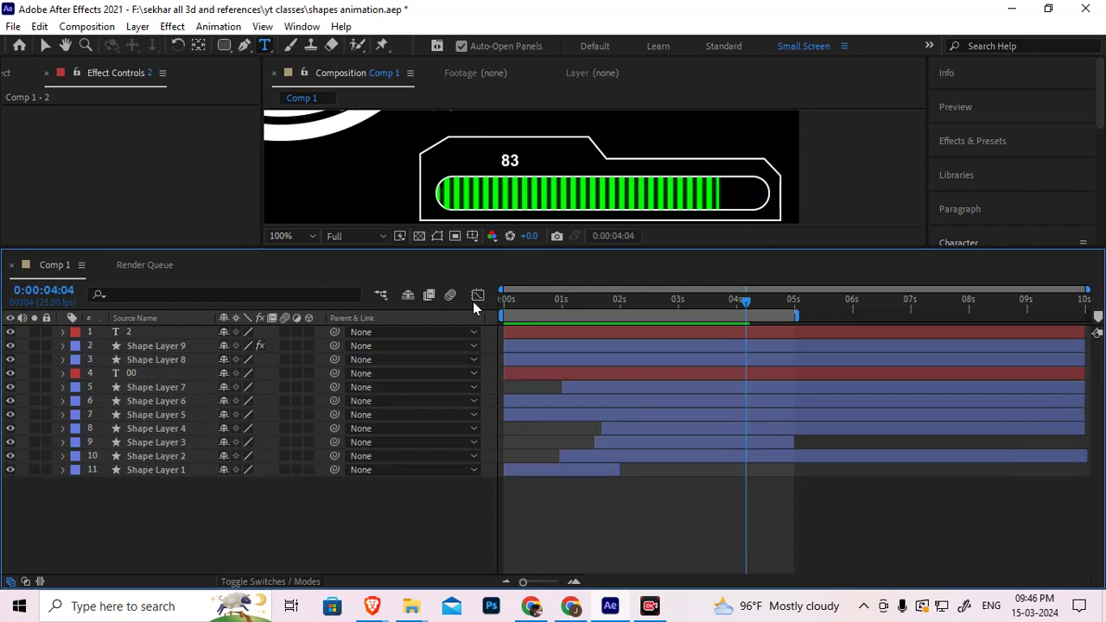
pyautogui.press('space')
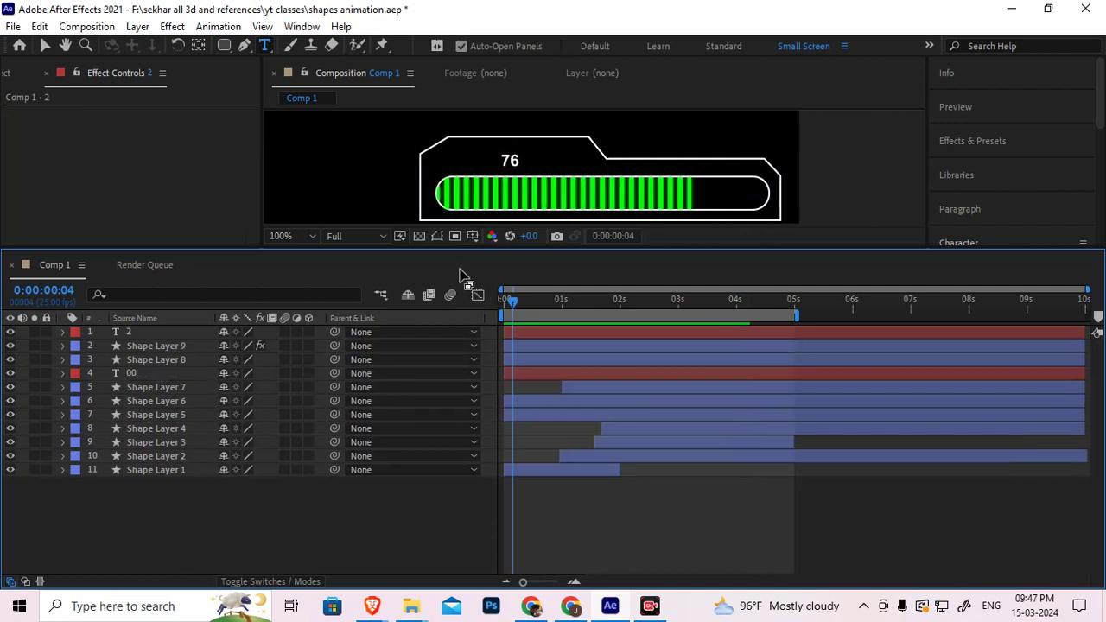
pyautogui.scroll(-6, 642, 156)
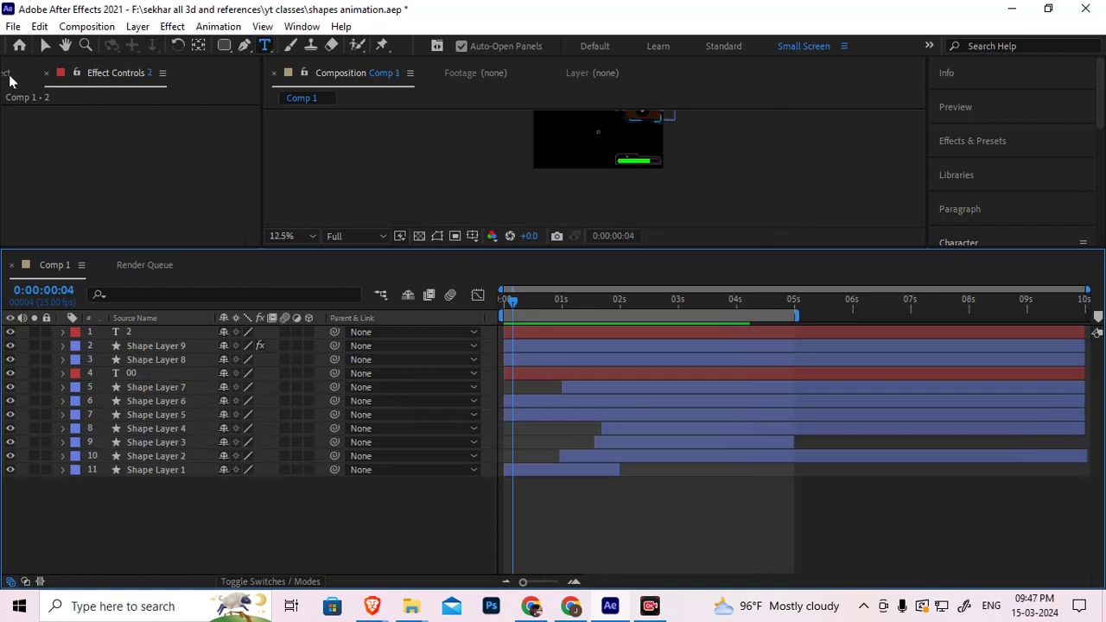
# Show Comp 1 in the Project panel, use the Selection tool, and fit the taller viewer
pyautogui.click(9, 75)
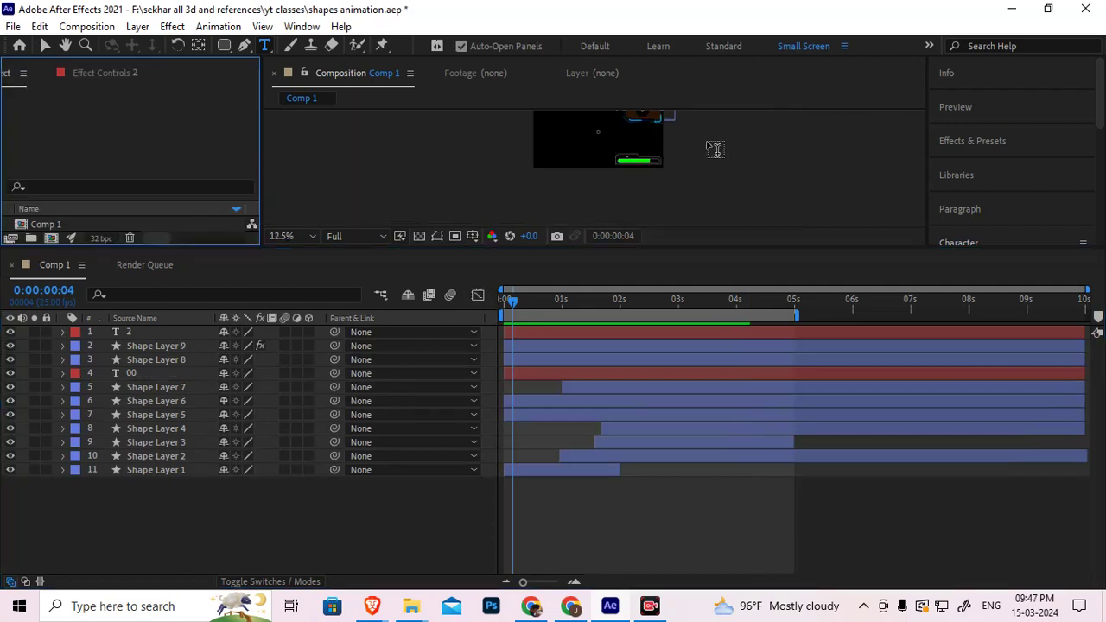
pyautogui.click(46, 46)
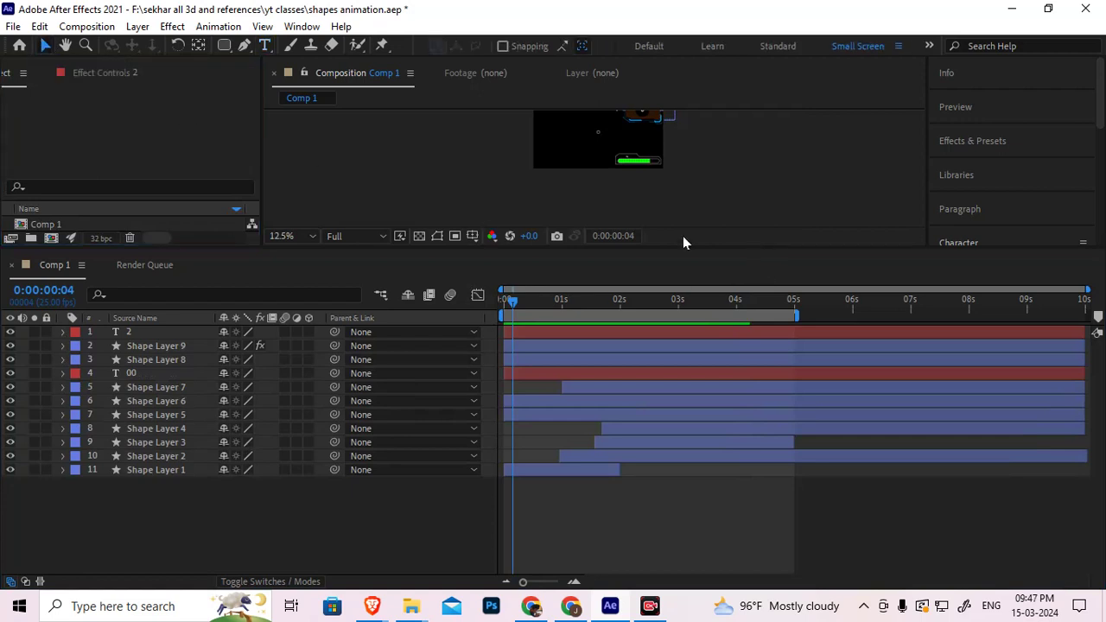
pyautogui.click(299, 236)
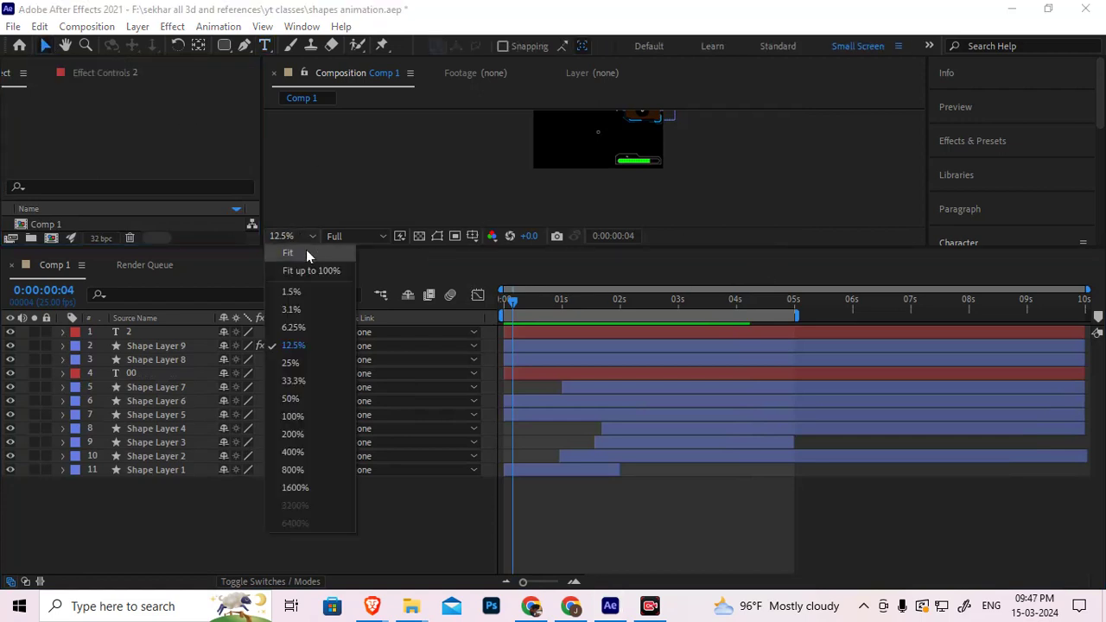
pyautogui.click(305, 255)
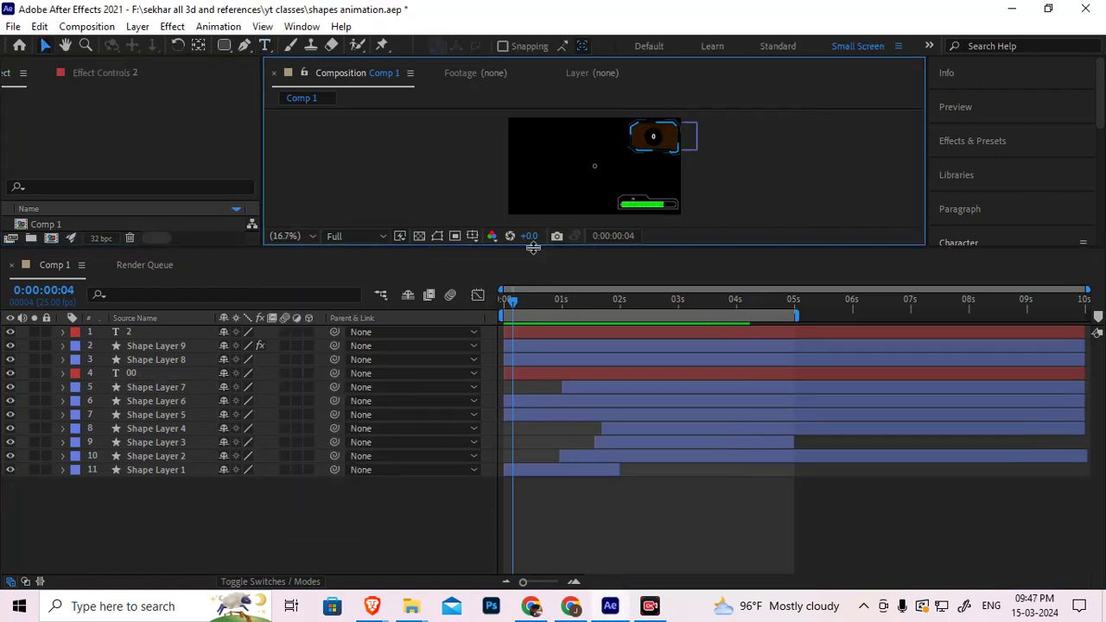
pyautogui.moveTo(530, 250); pyautogui.dragTo(525, 344)
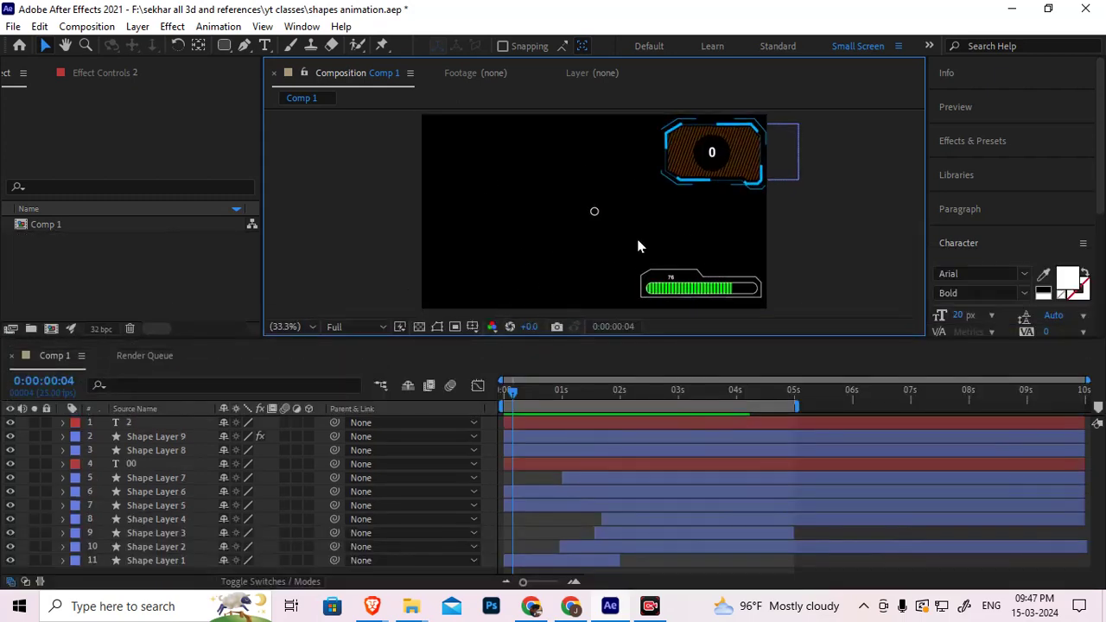
# Preview the HUD, then scrub to 0:00:02:20, where the counter reaches 100
pyautogui.press('space')
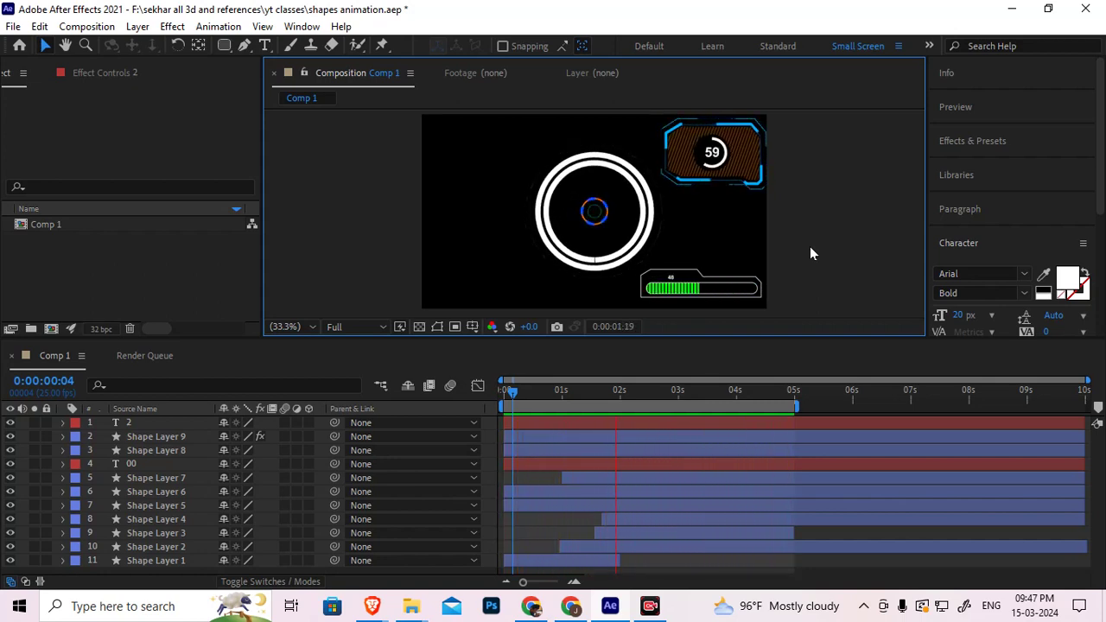
pyautogui.press('space')
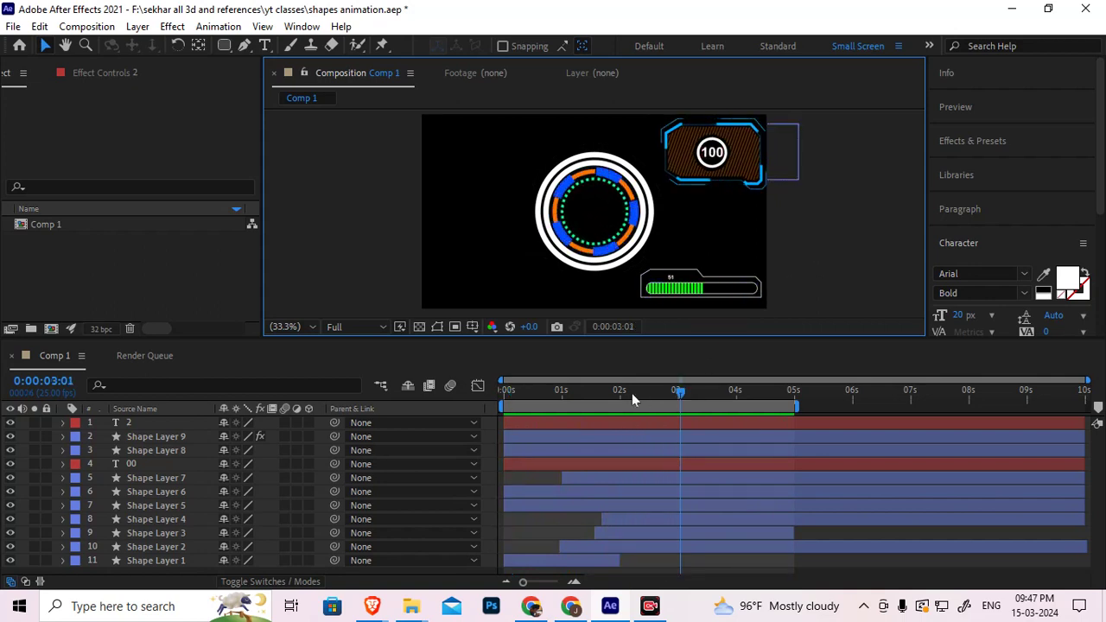
pyautogui.click(618, 393)
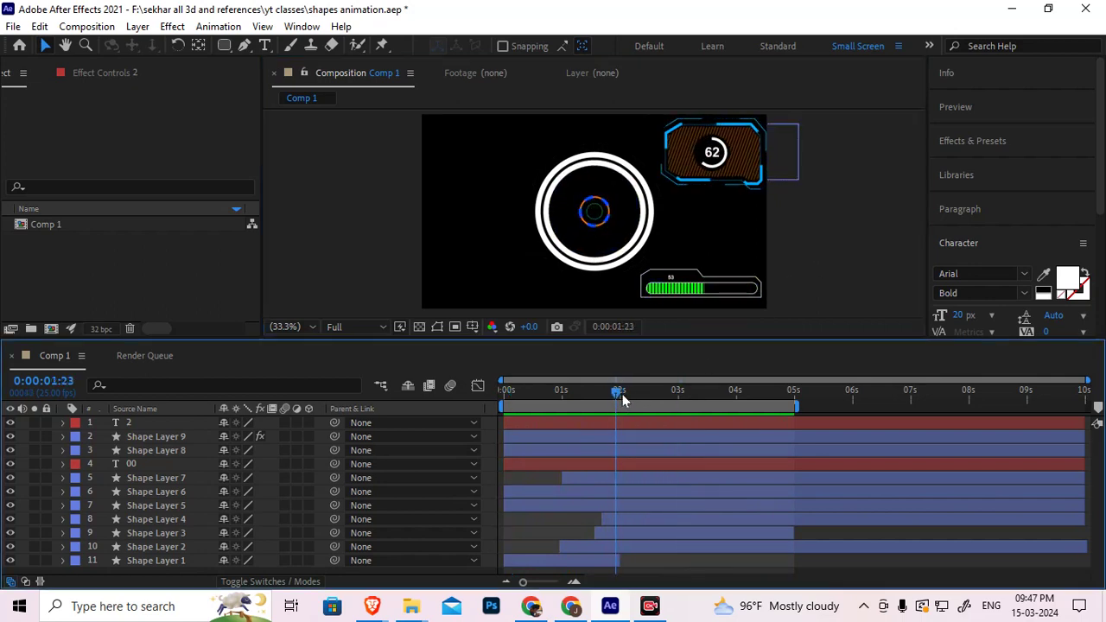
pyautogui.moveTo(624, 397); pyautogui.dragTo(671, 396)
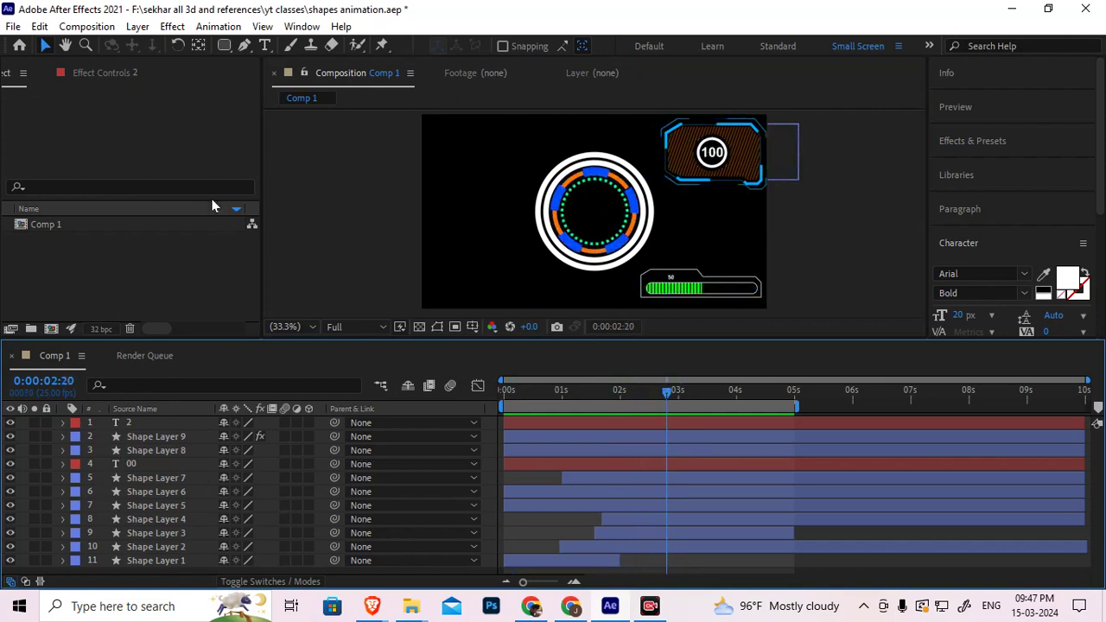
pyautogui.click(225, 46)
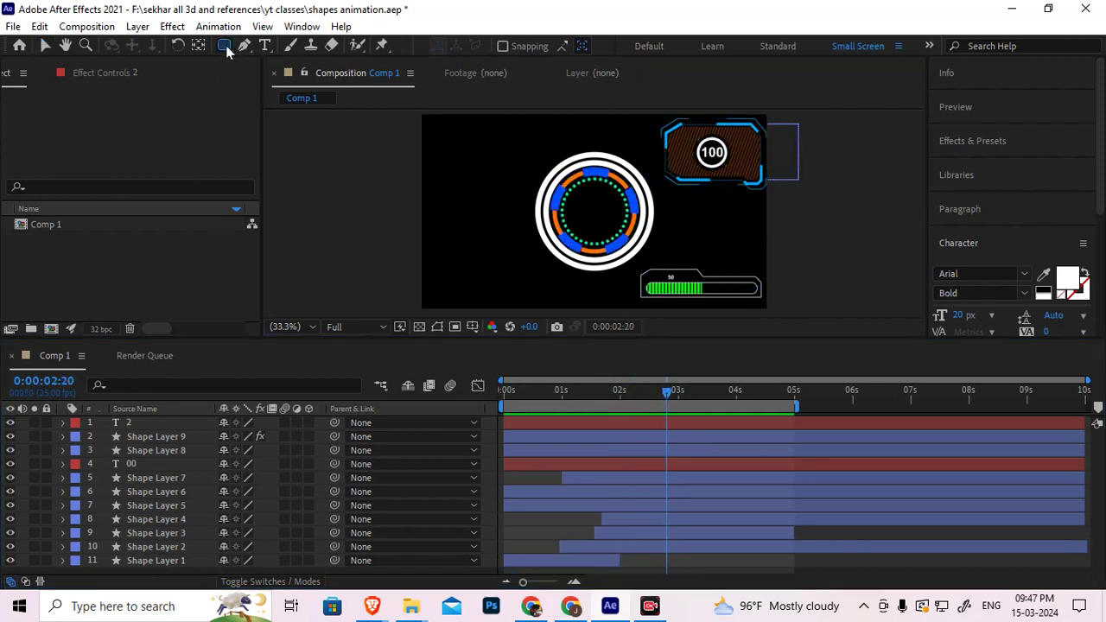
# Choose the Ellipse tool with an orange FF8A00 stroke colour
pyautogui.moveTo(229, 52); pyautogui.dragTo(280, 79)
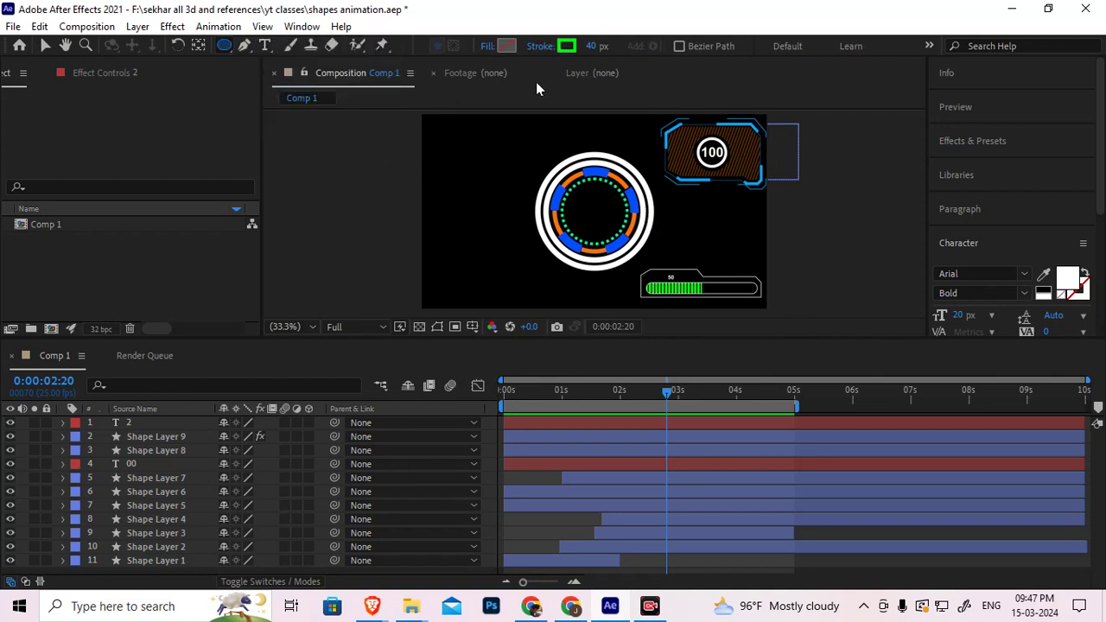
pyautogui.click(566, 47)
pyautogui.click(253, 387)
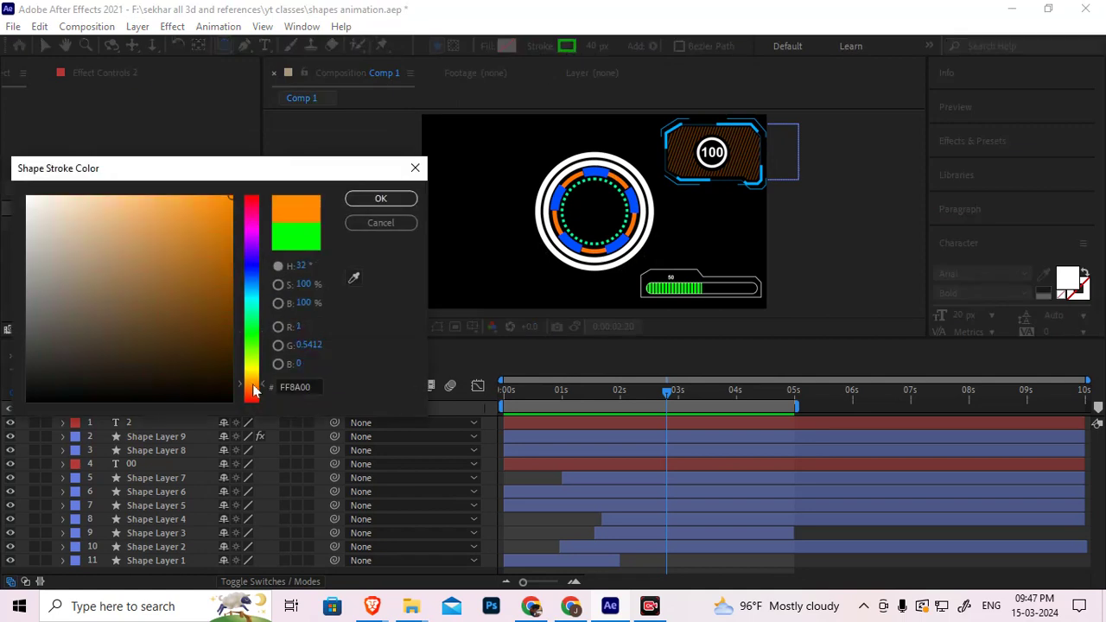
pyautogui.click(362, 198)
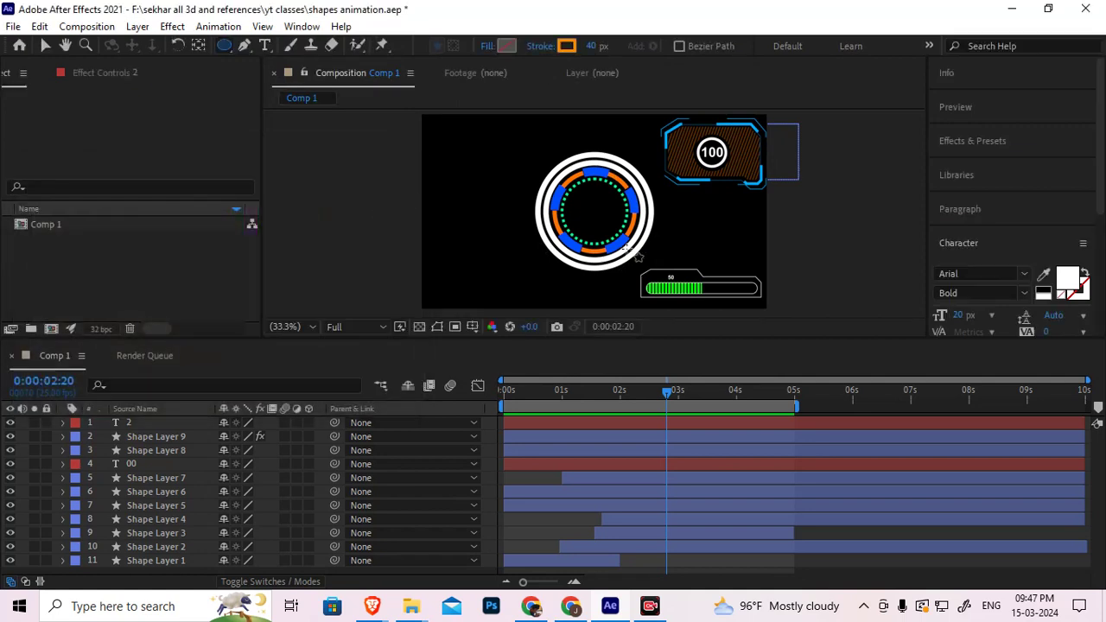
pyautogui.scroll(3, 608, 207)
pyautogui.scroll(1, 608, 207)
pyautogui.scroll(-2, 529, 239)
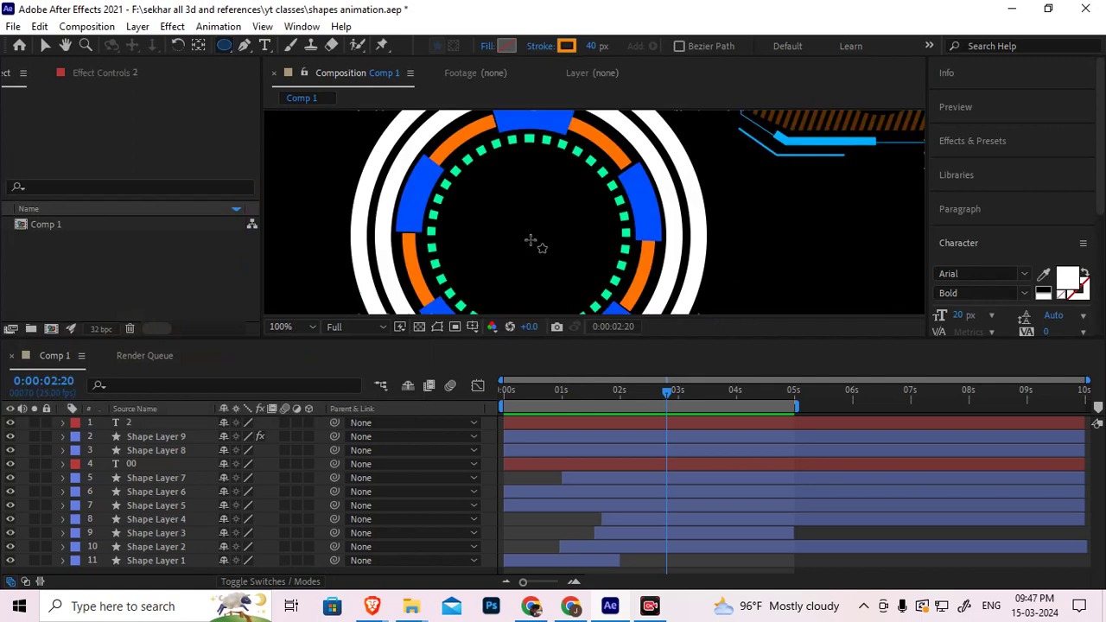
# Draw a circle at the rings' centre as Shape Layer 10 and widen its stroke to 119 px
pyautogui.moveTo(523, 231); pyautogui.dragTo(540, 253)
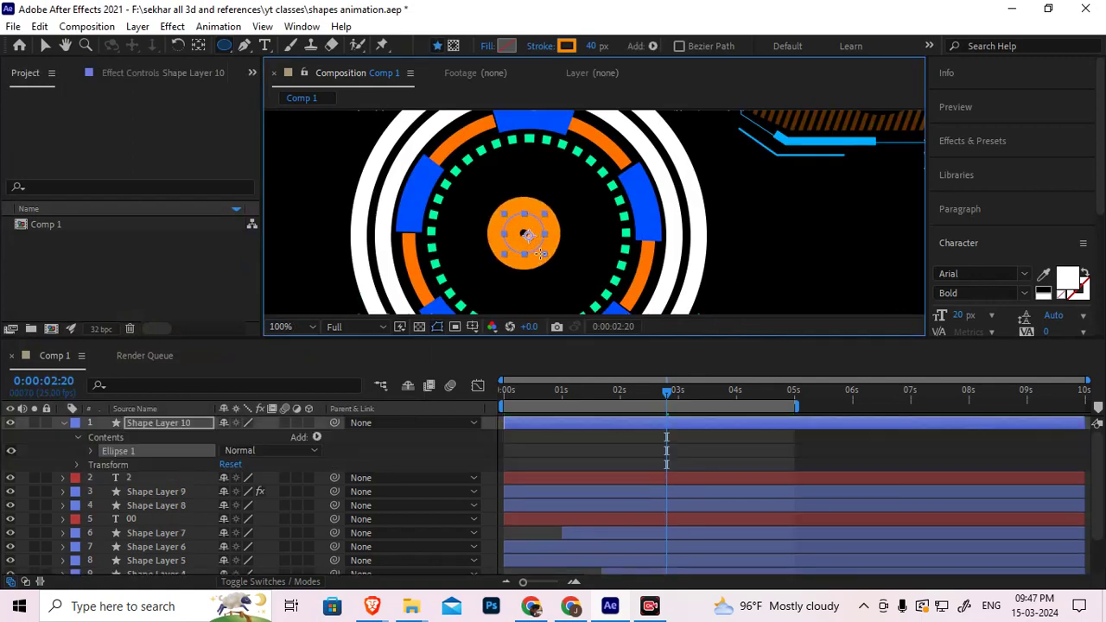
pyautogui.click(156, 422)
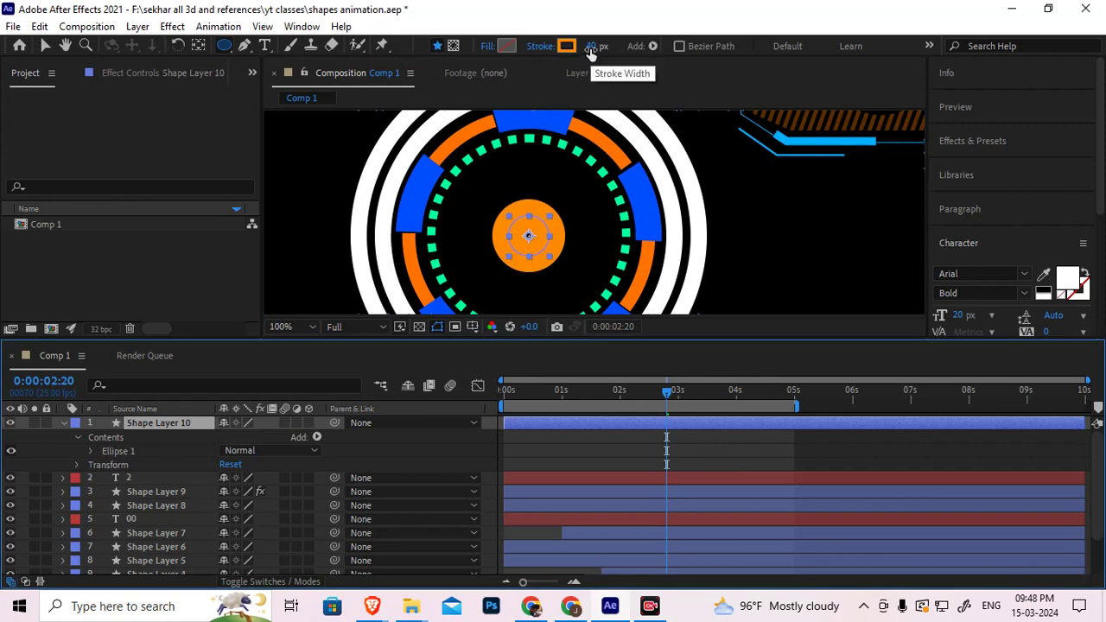
pyautogui.moveTo(591, 49); pyautogui.dragTo(653, 46)
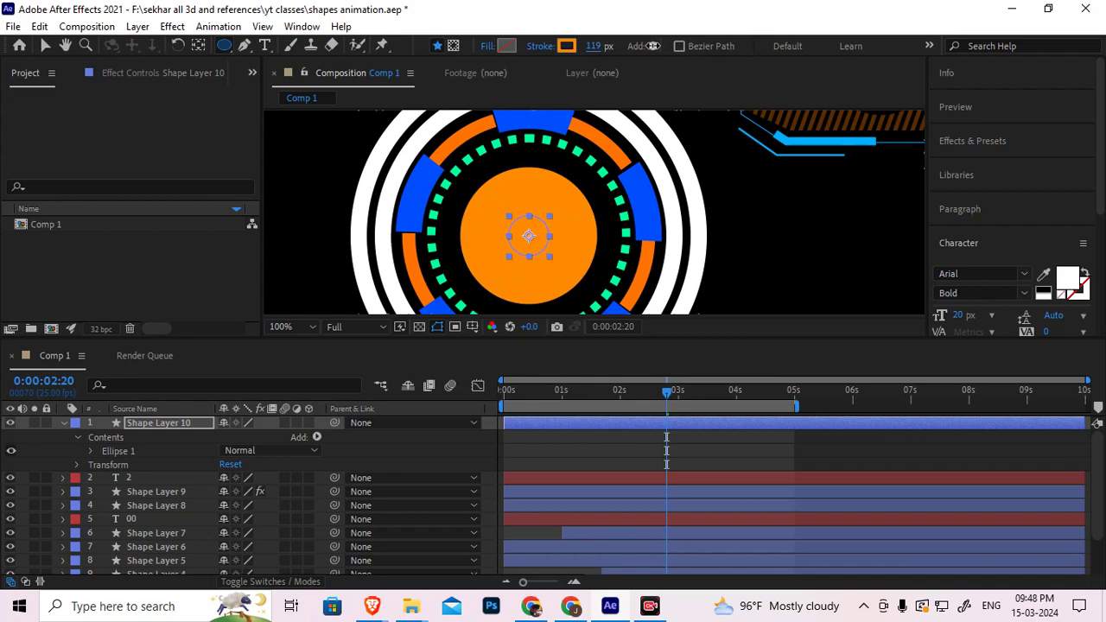
# Expose Ellipse 1's transform and try different scales and stroke widths on the centre circle
pyautogui.click(91, 450)
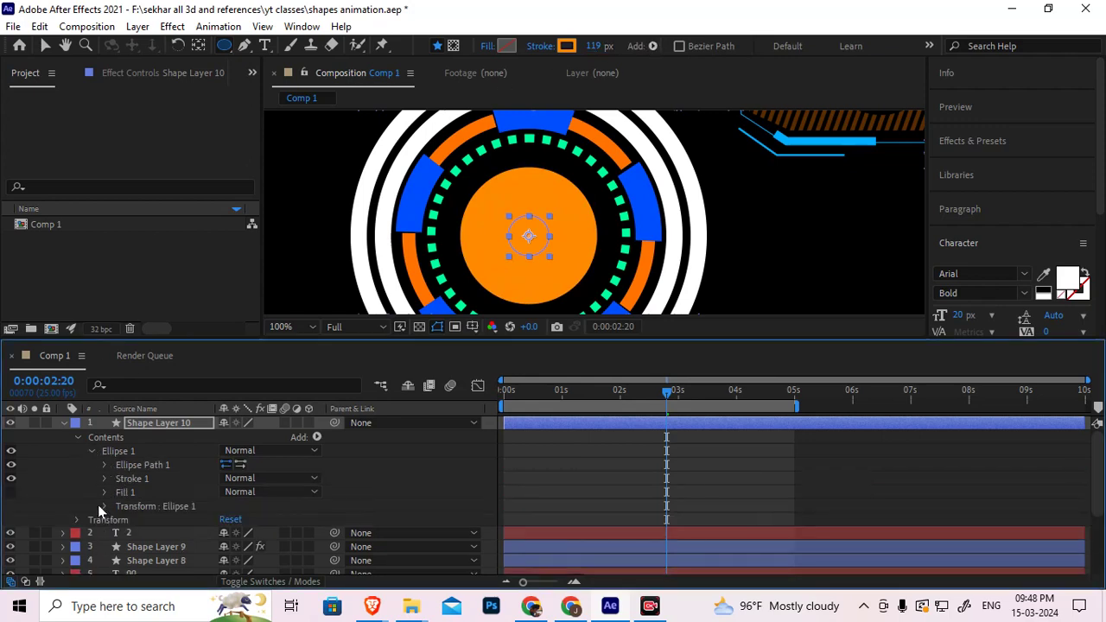
pyautogui.click(99, 506)
pyautogui.scroll(-1, 139, 514)
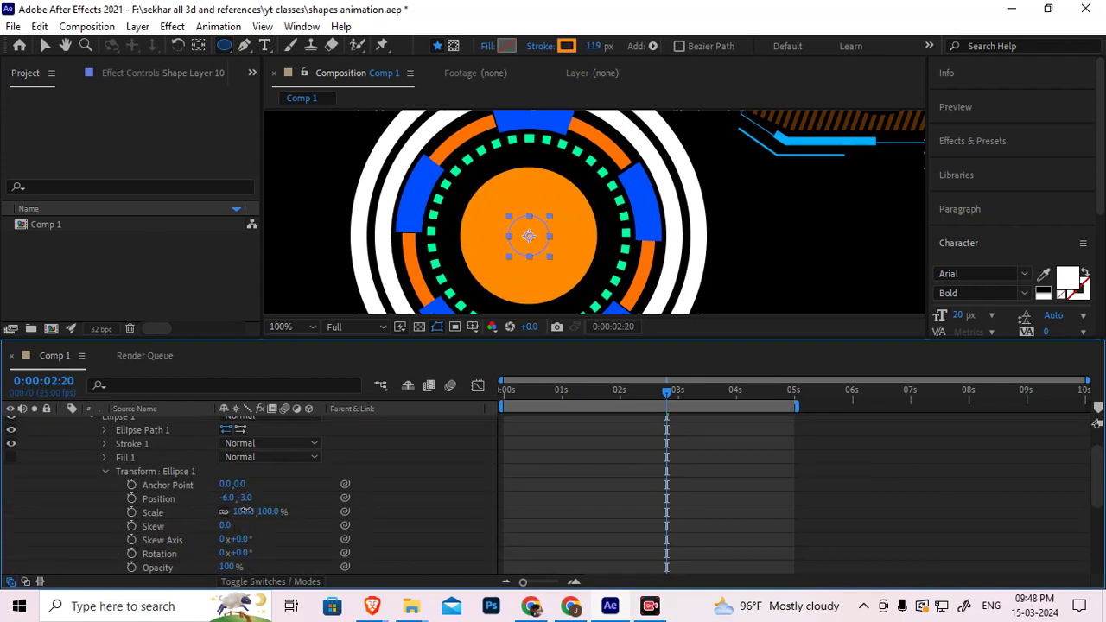
pyautogui.moveTo(245, 512); pyautogui.dragTo(256, 510)
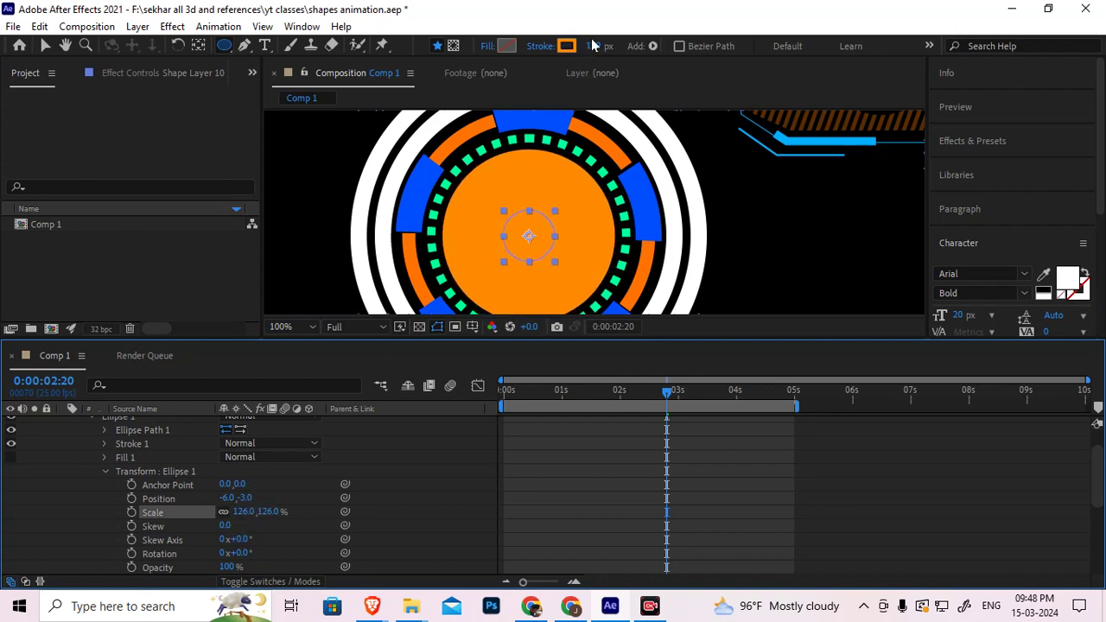
pyautogui.moveTo(593, 45); pyautogui.dragTo(572, 56)
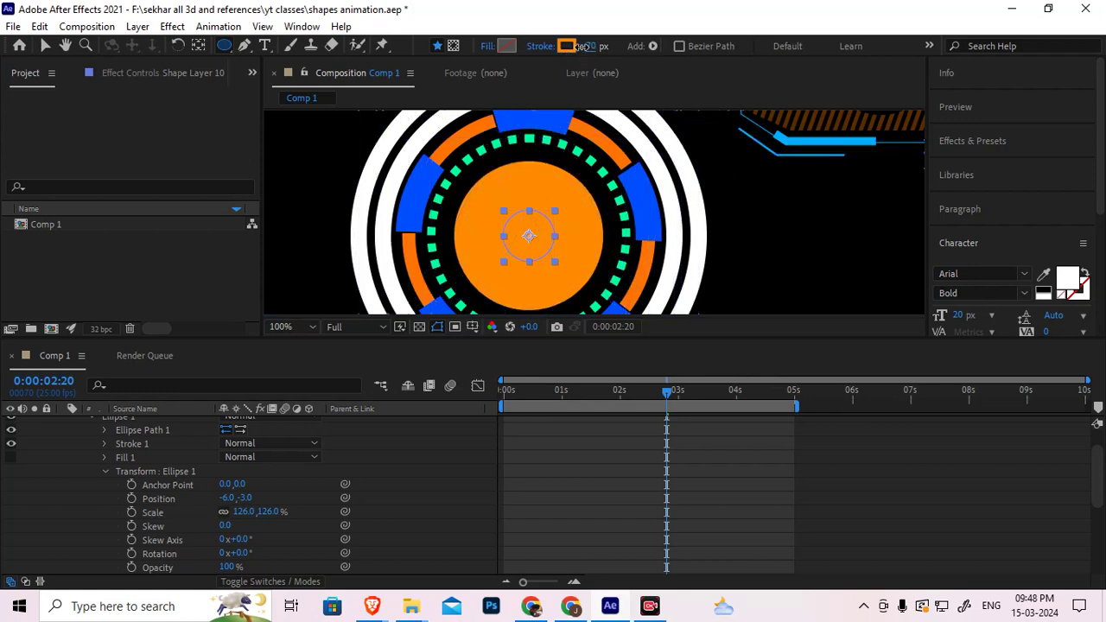
pyautogui.moveTo(573, 50); pyautogui.dragTo(550, 54)
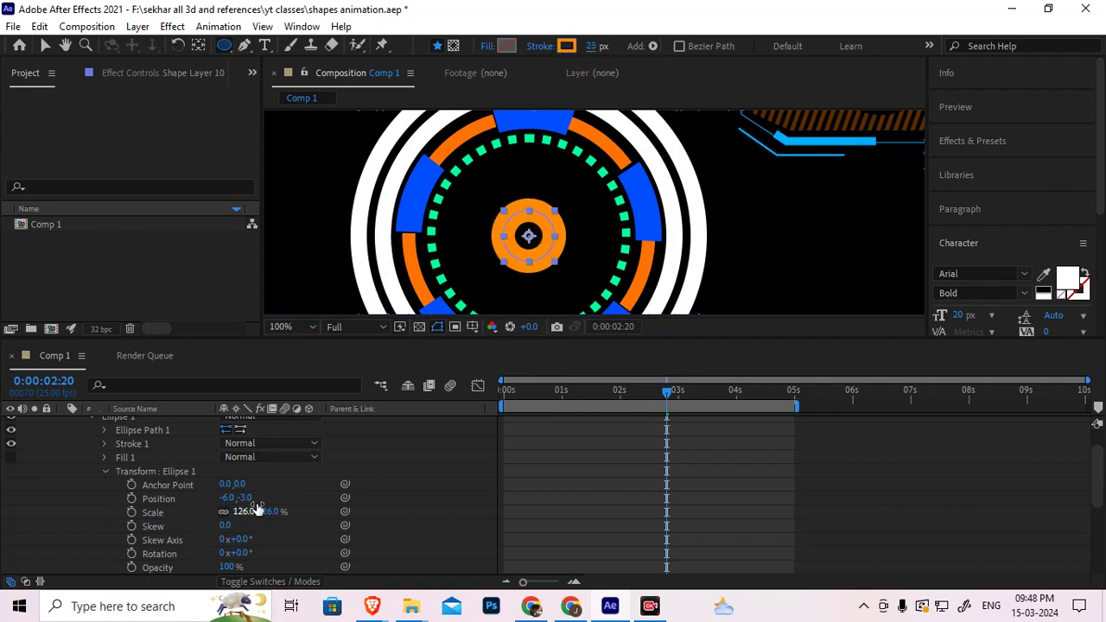
pyautogui.moveTo(245, 511); pyautogui.dragTo(319, 479)
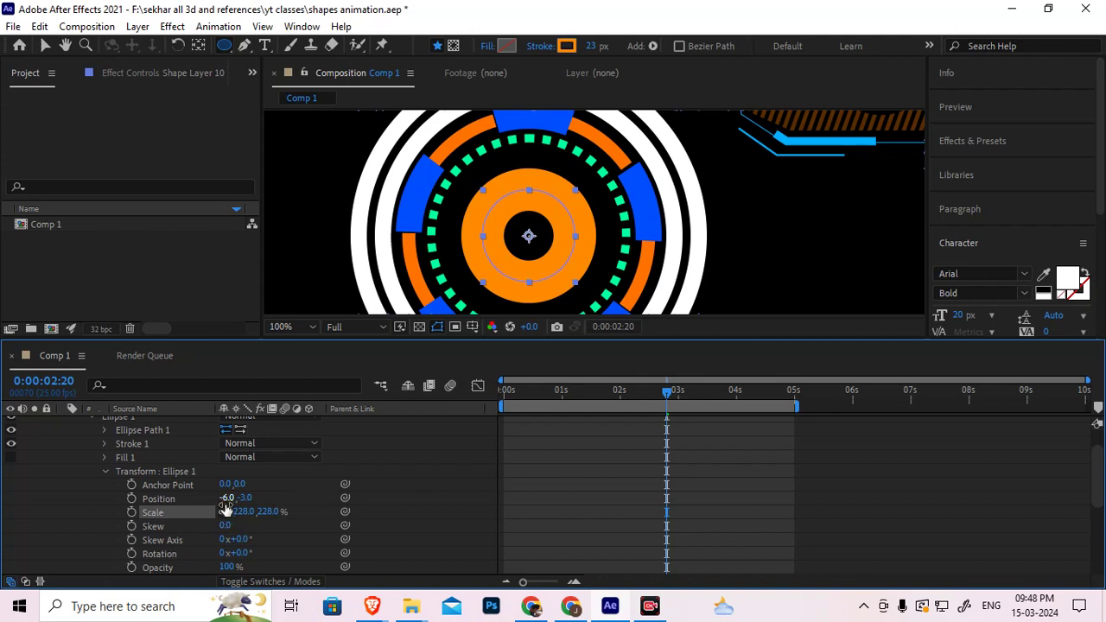
# Settle the orange centre circle at 139% scale with a 50 px stroke
pyautogui.moveTo(588, 47); pyautogui.dragTo(611, 46)
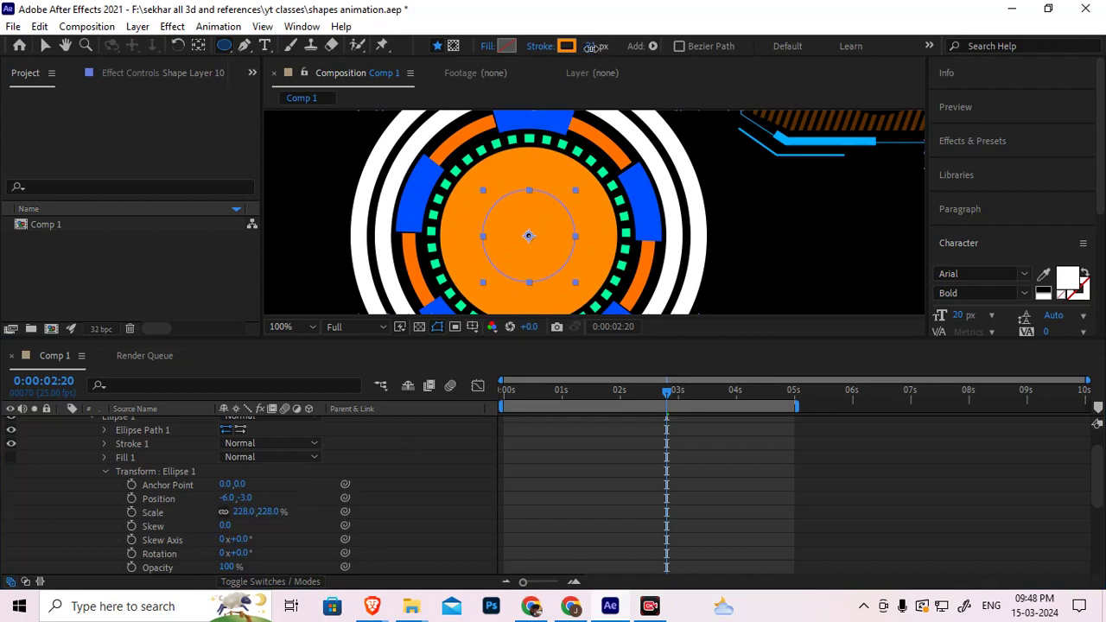
pyautogui.moveTo(586, 47); pyautogui.dragTo(595, 51)
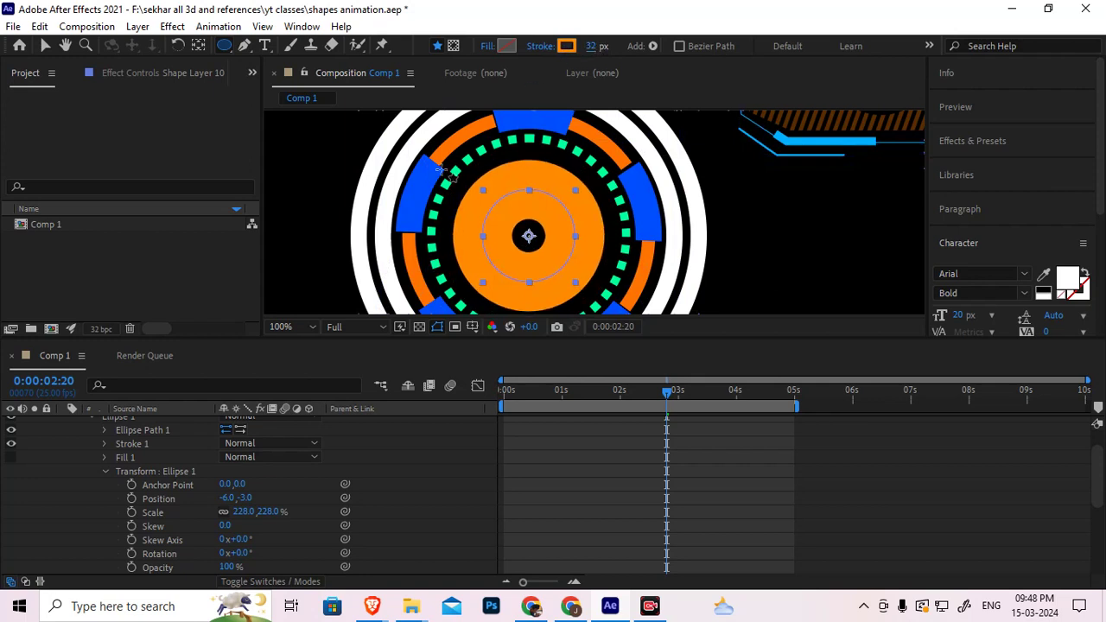
pyautogui.moveTo(240, 517); pyautogui.dragTo(167, 513)
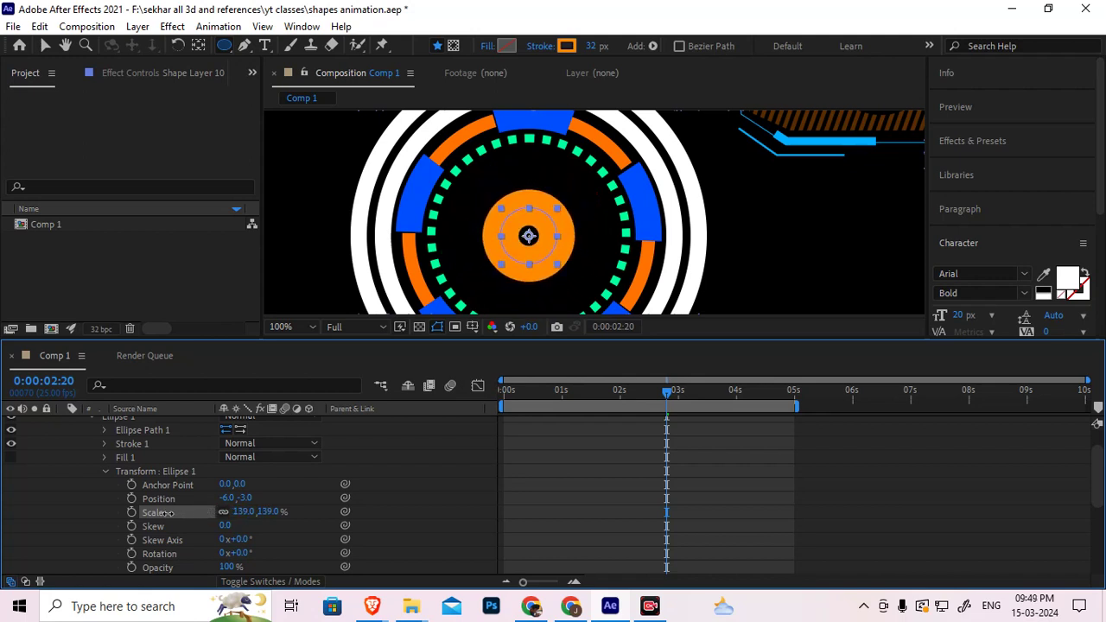
pyautogui.moveTo(593, 46); pyautogui.dragTo(617, 46)
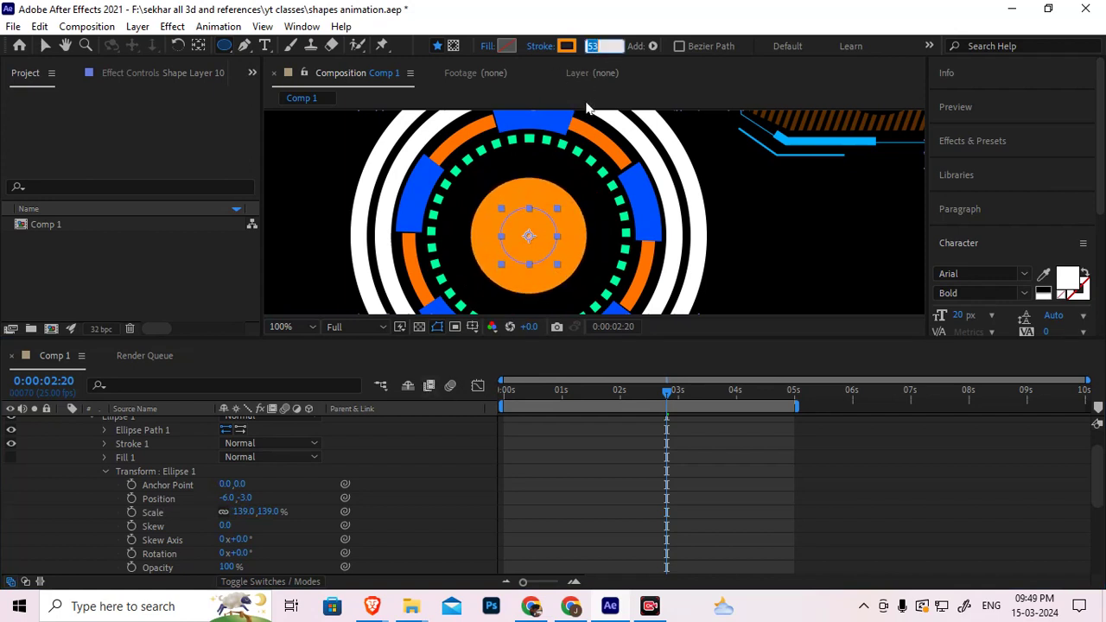
pyautogui.write('50')
pyautogui.press('Return')
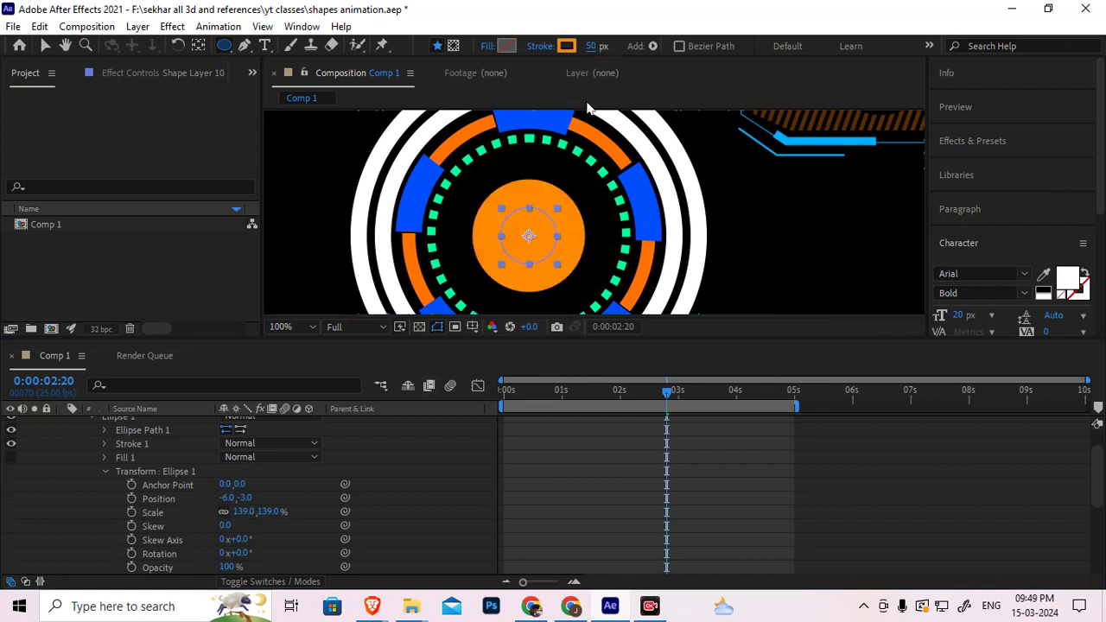
# Add stroke dashes (Dash 26, Offset 0) to make the circle a three-blade pinwheel
pyautogui.click(104, 471)
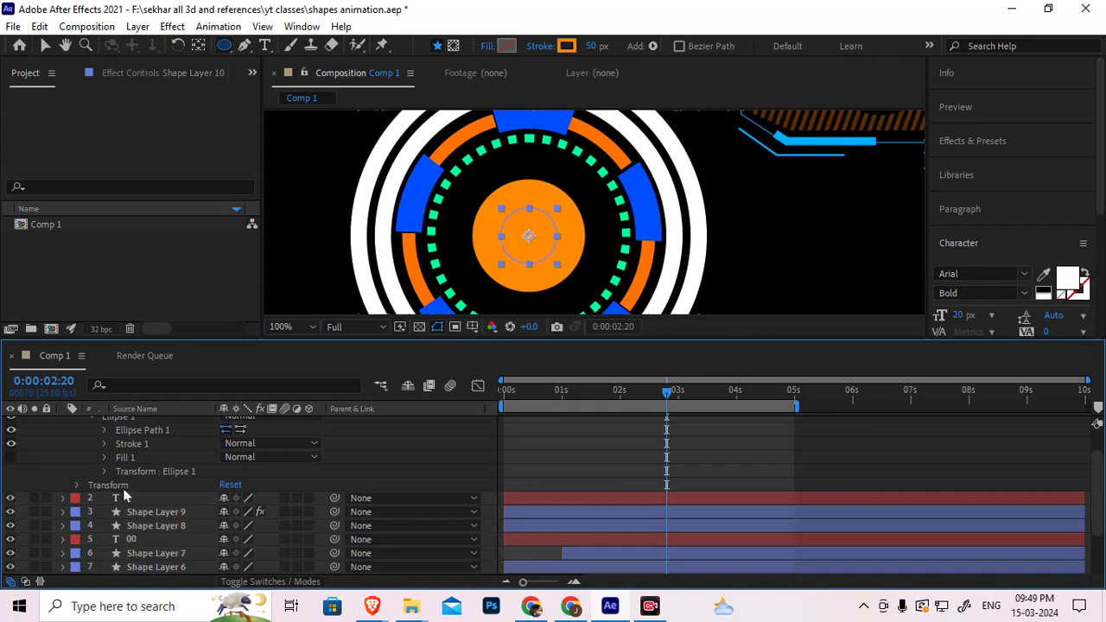
pyautogui.click(104, 444)
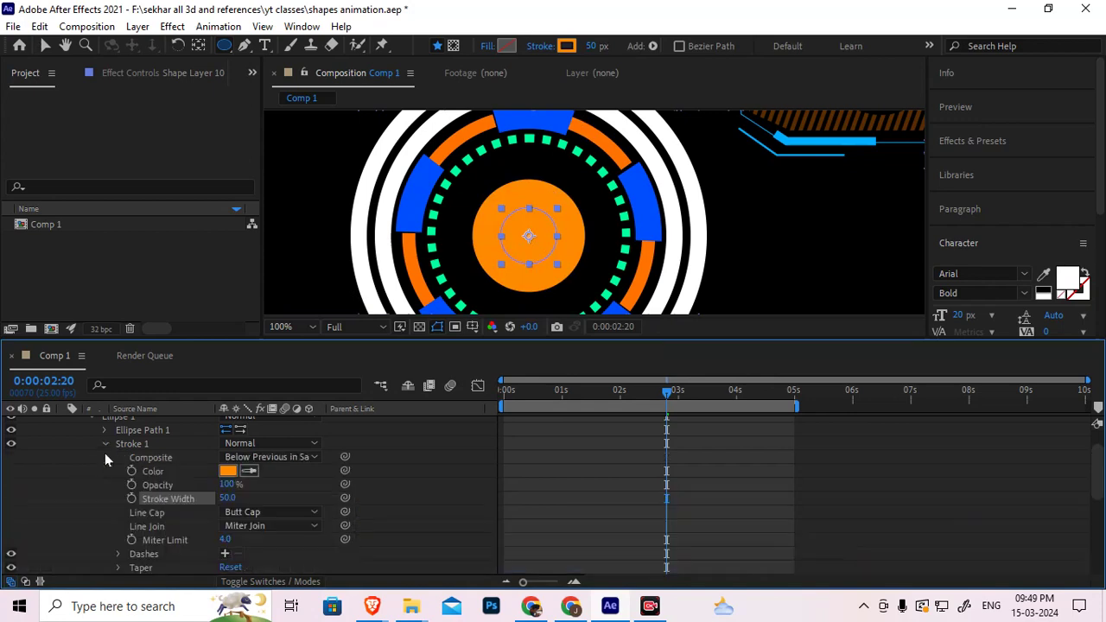
pyautogui.scroll(-1, 179, 526)
pyautogui.scroll(-2, 184, 520)
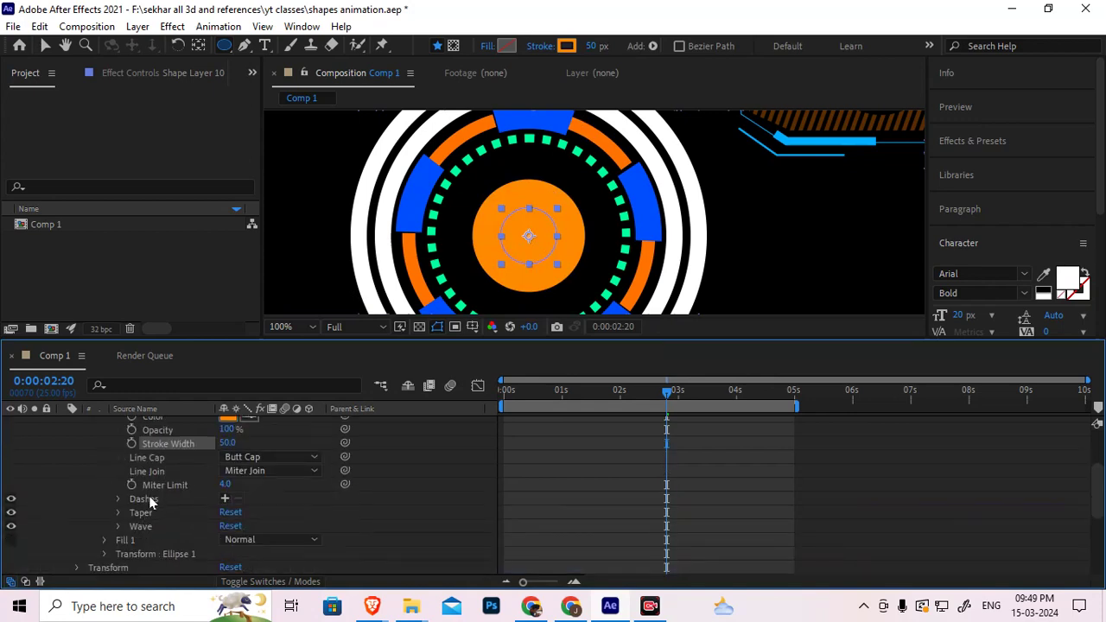
pyautogui.click(224, 500)
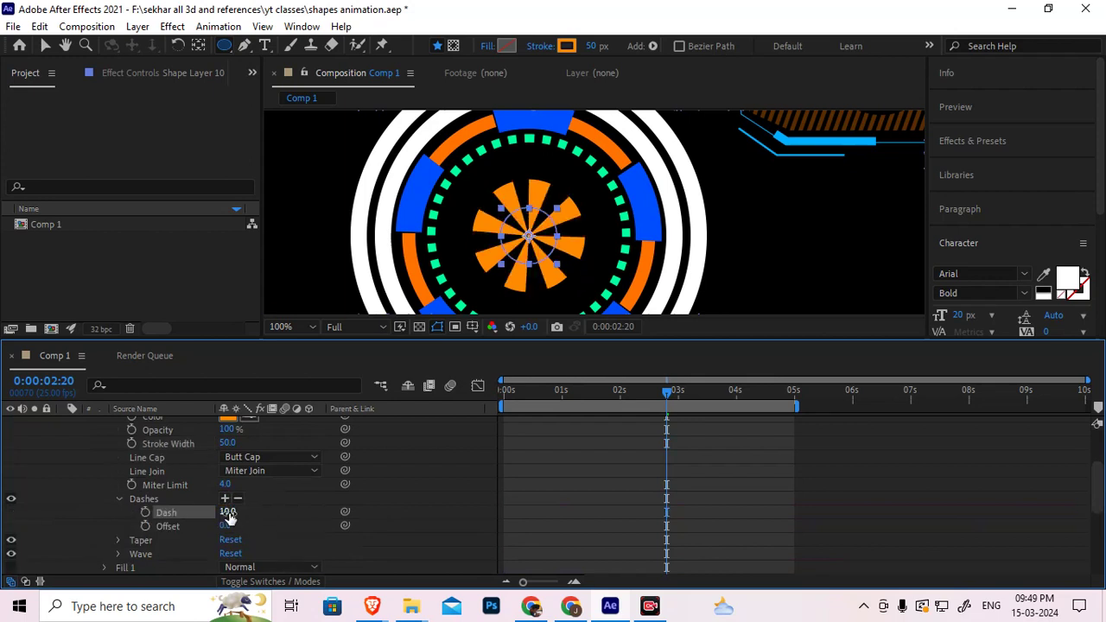
pyautogui.moveTo(227, 512); pyautogui.dragTo(247, 516)
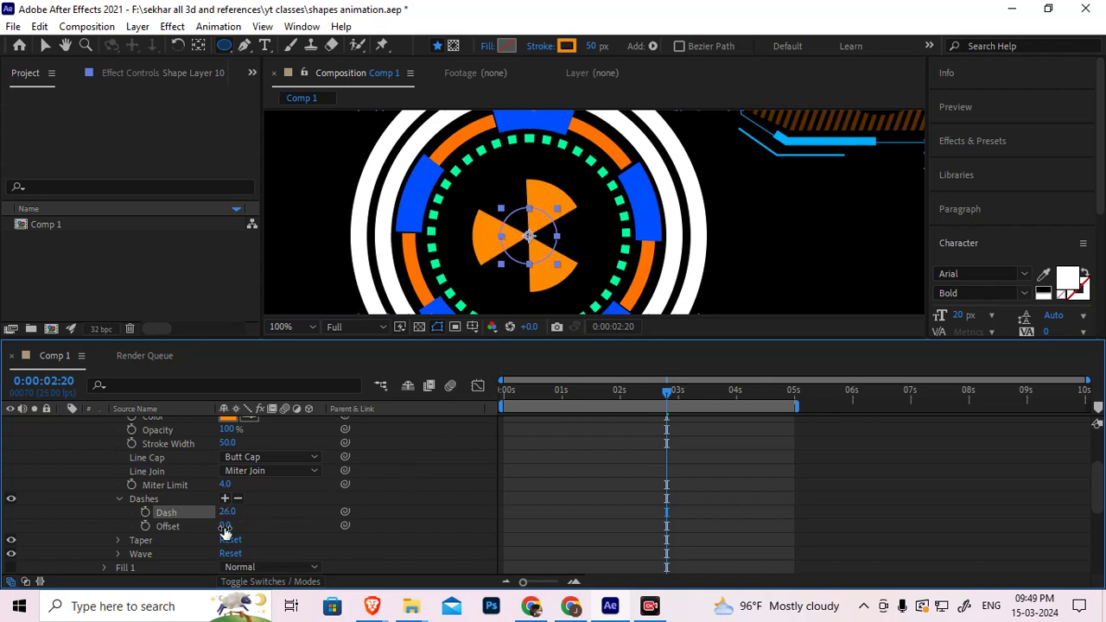
pyautogui.moveTo(227, 526); pyautogui.dragTo(284, 513)
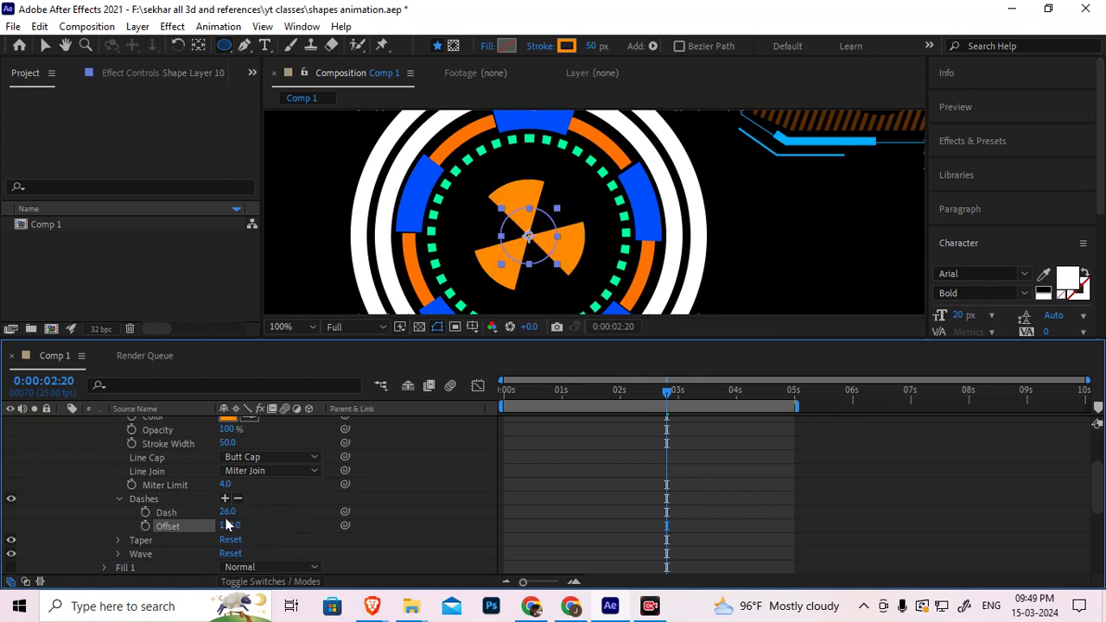
pyautogui.moveTo(227, 526); pyautogui.dragTo(224, 528)
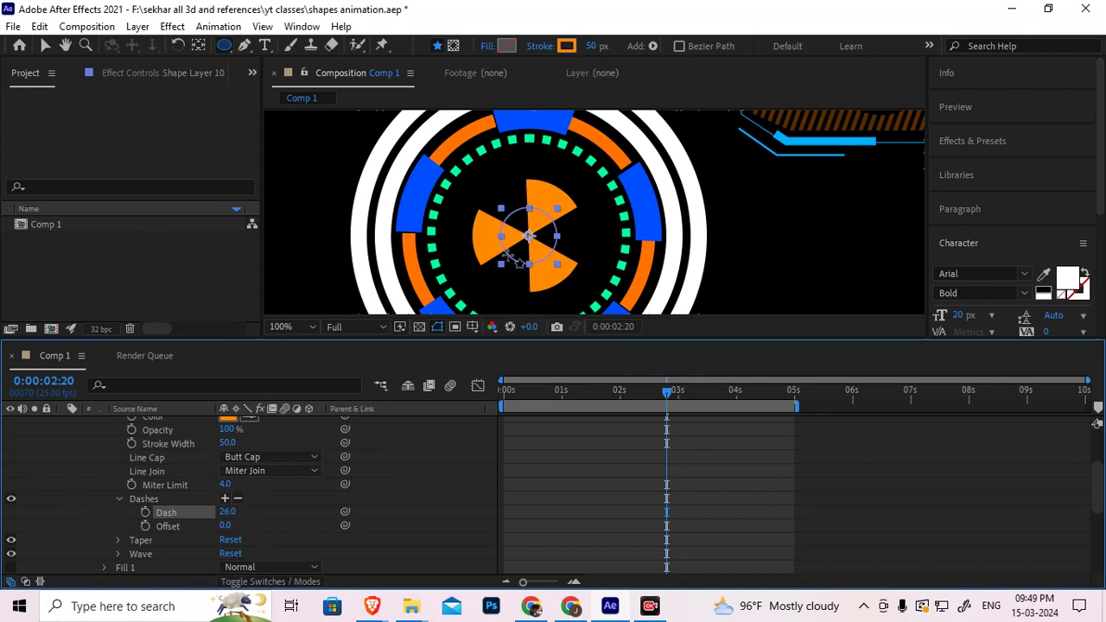
pyautogui.scroll(3, 105, 457)
pyautogui.click(106, 430)
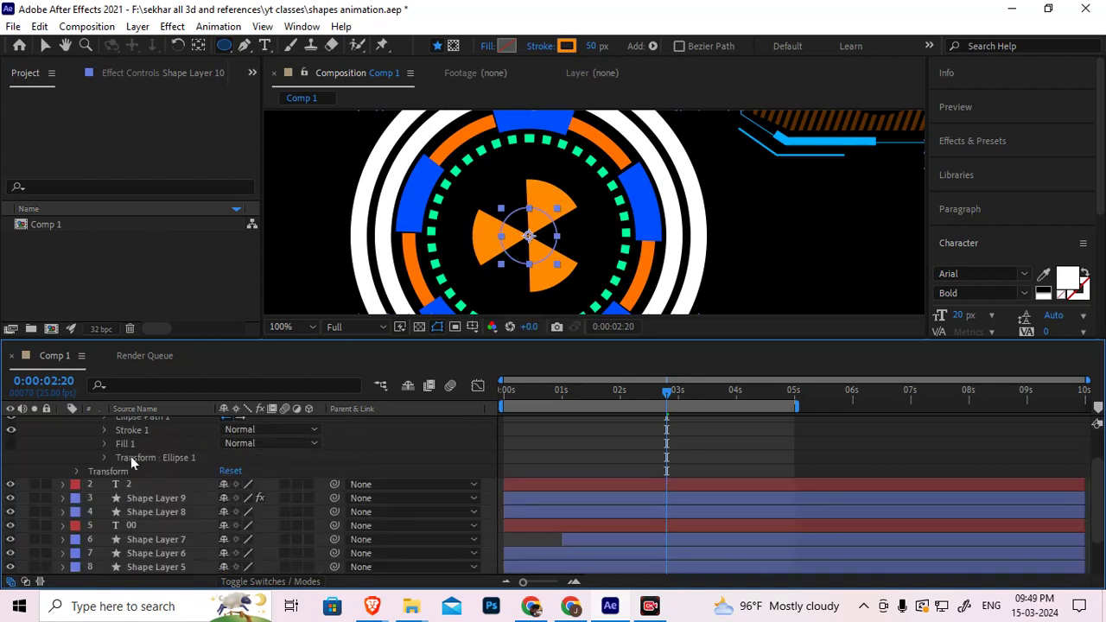
# Duplicate Ellipse 1 into Ellipse 2 and expose its transform properties
pyautogui.scroll(3, 131, 456)
pyautogui.click(91, 450)
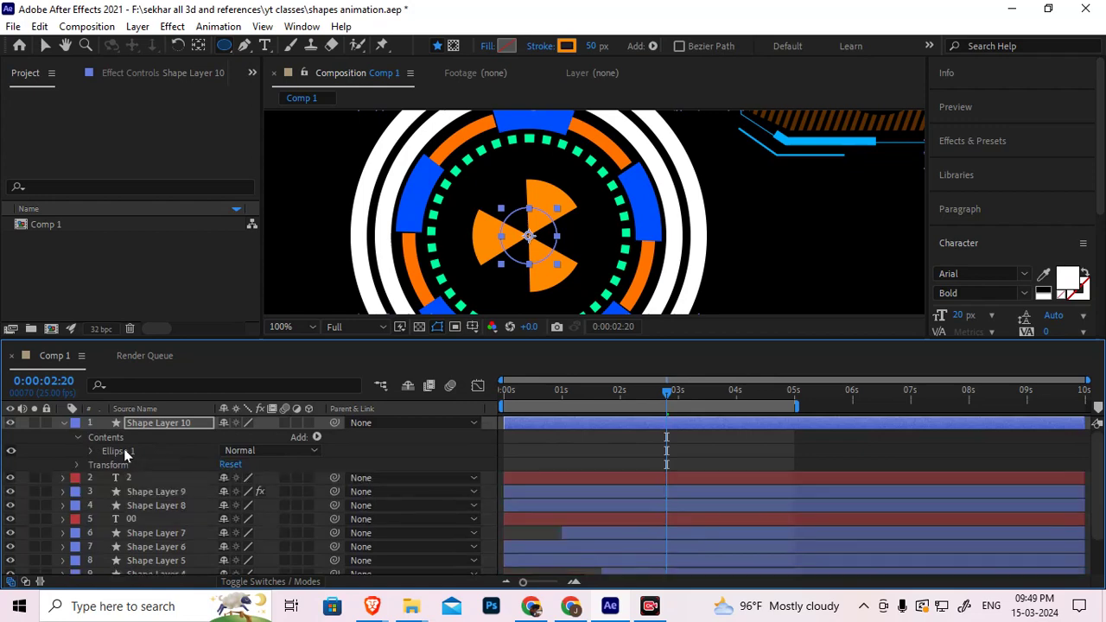
pyautogui.click(122, 451)
pyautogui.hotkey('ctrl', 'd')
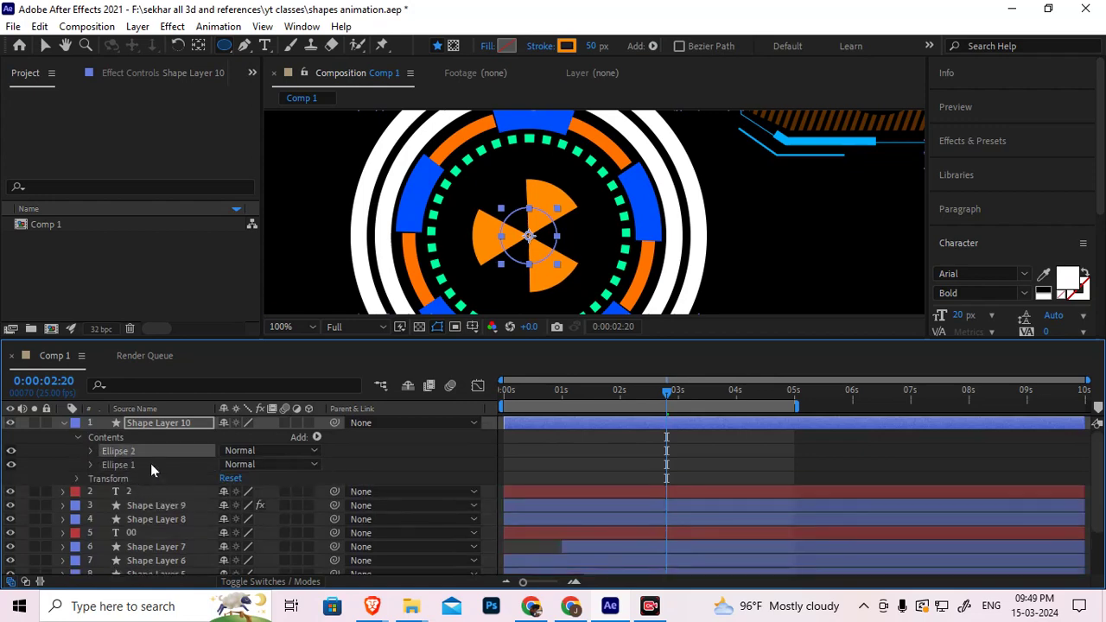
pyautogui.click(92, 451)
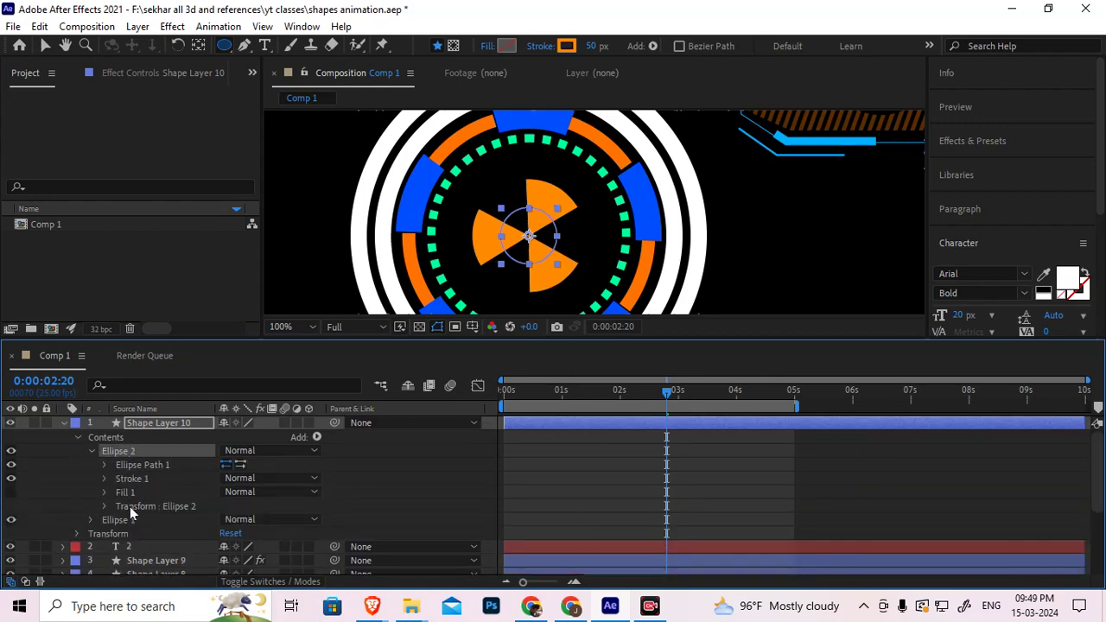
pyautogui.click(103, 507)
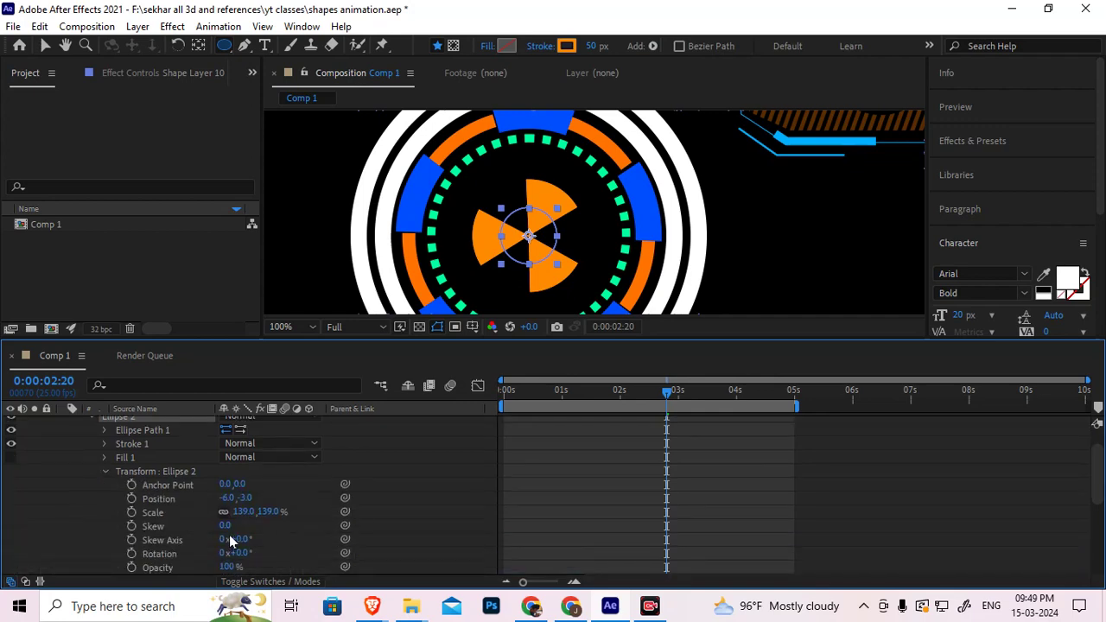
pyautogui.moveTo(242, 511); pyautogui.dragTo(248, 511)
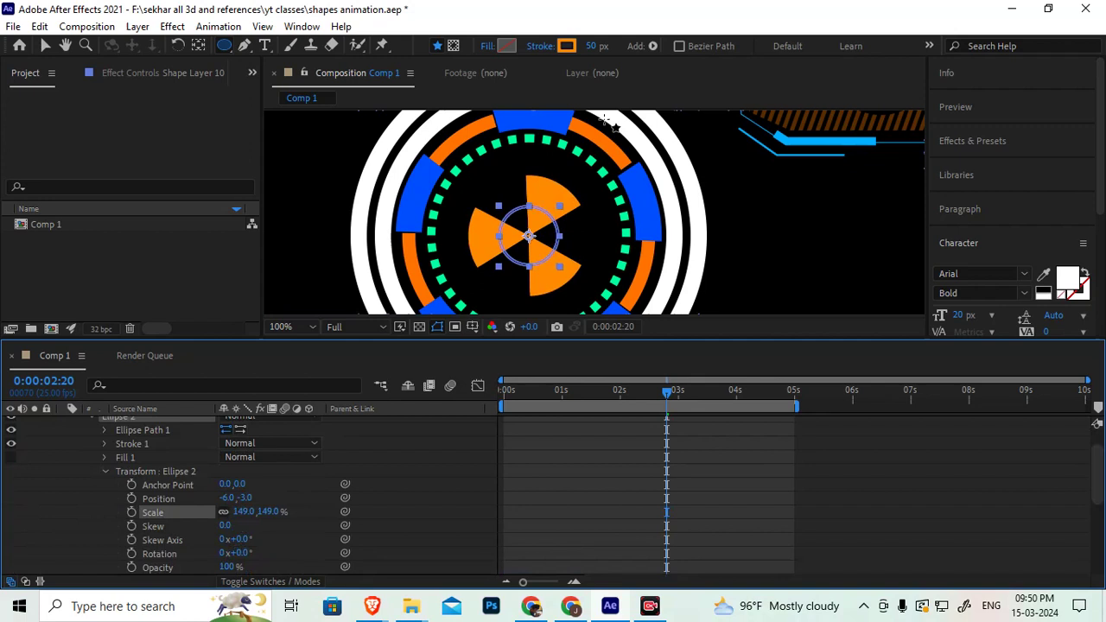
# Make Ellipse 2 a thin 2 px ring scaled to 311% around the pinwheel
pyautogui.click(593, 47)
pyautogui.write('3')
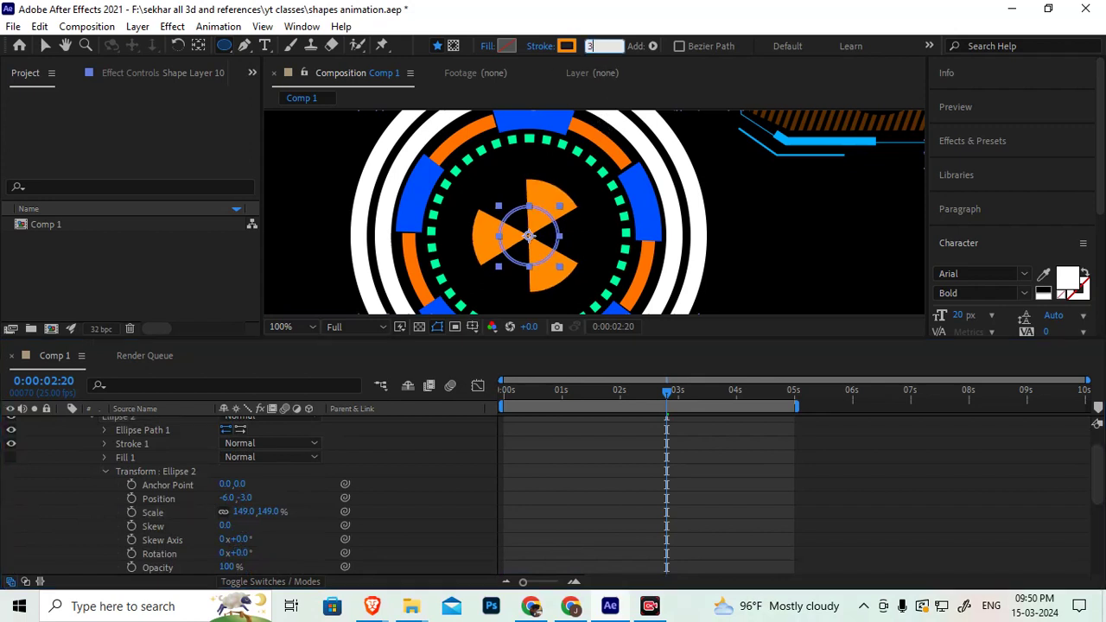
pyautogui.press('Return')
pyautogui.write('5')
pyautogui.press('Return')
pyautogui.moveTo(246, 512); pyautogui.dragTo(391, 483)
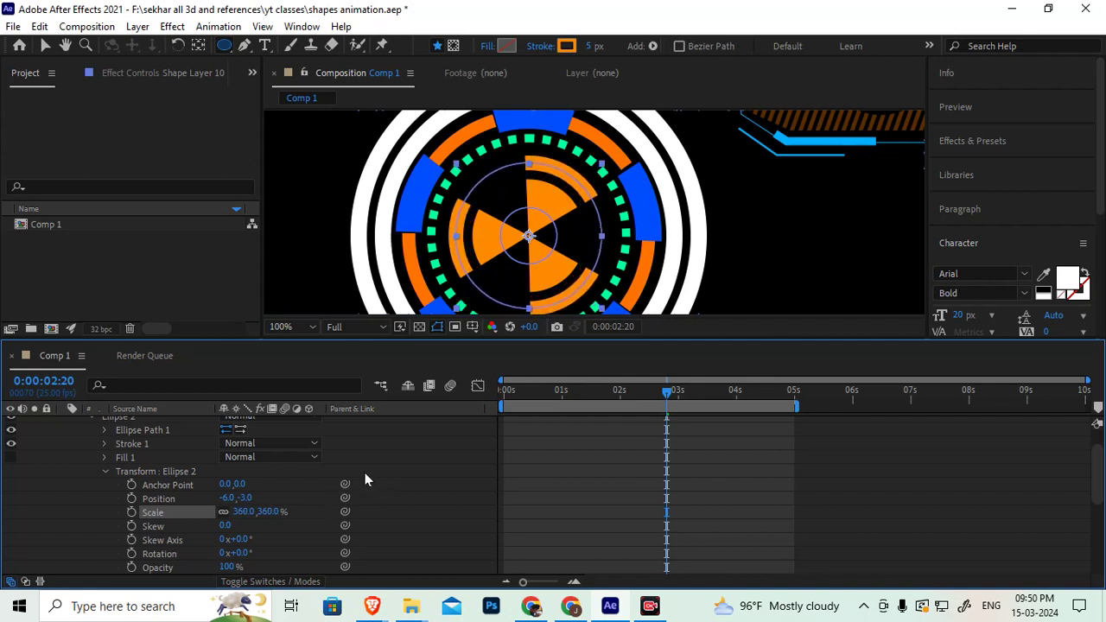
pyautogui.click(591, 48)
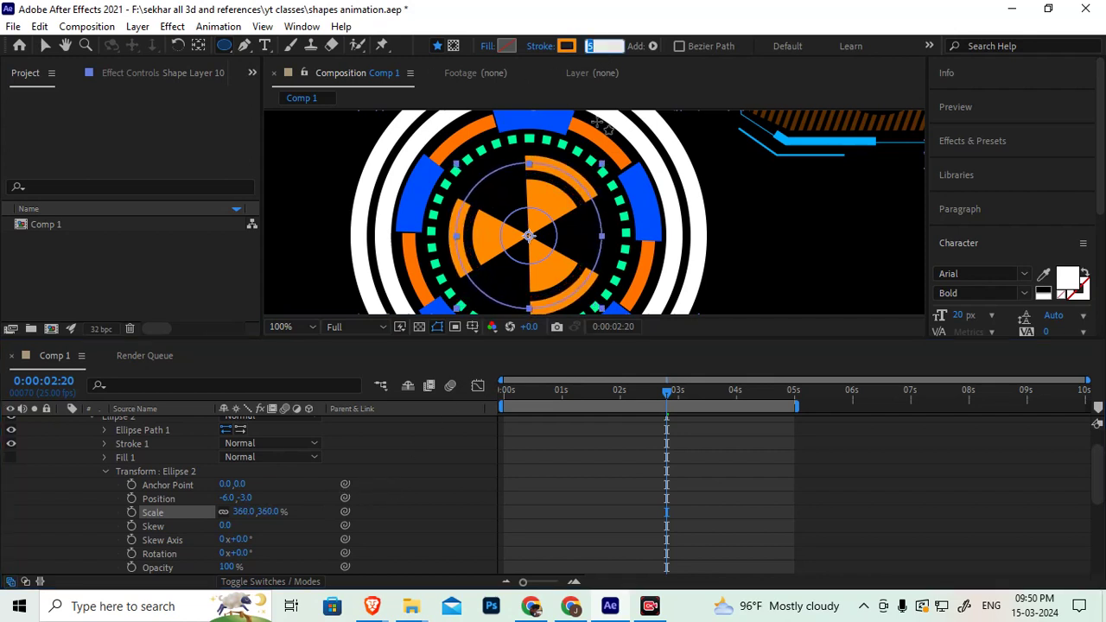
pyautogui.write('3')
pyautogui.press('Return')
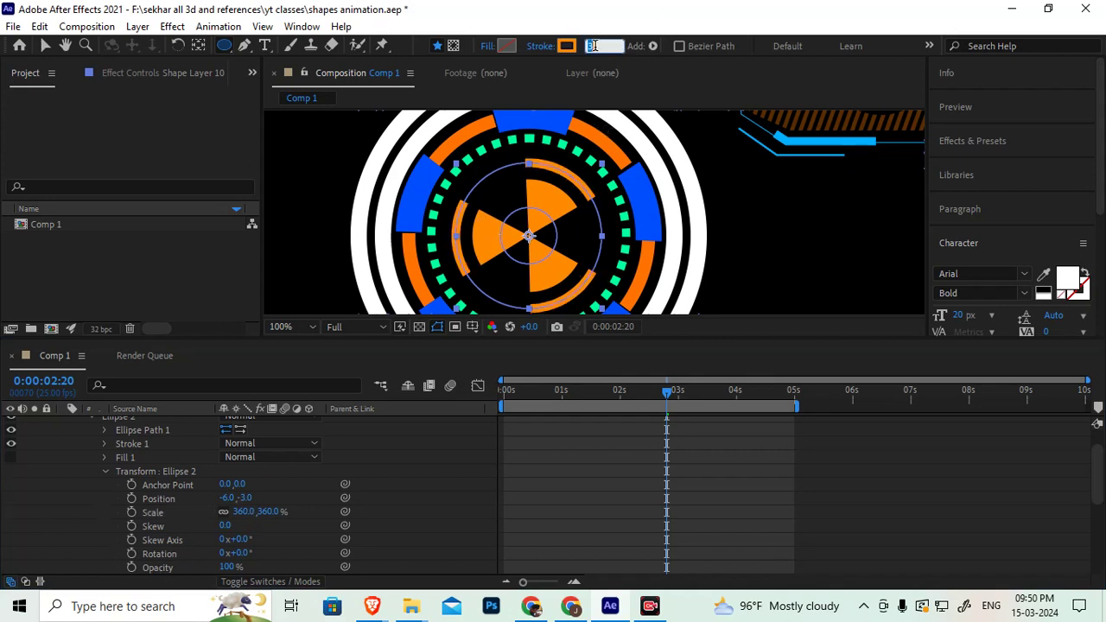
pyautogui.write('2')
pyautogui.press('Return')
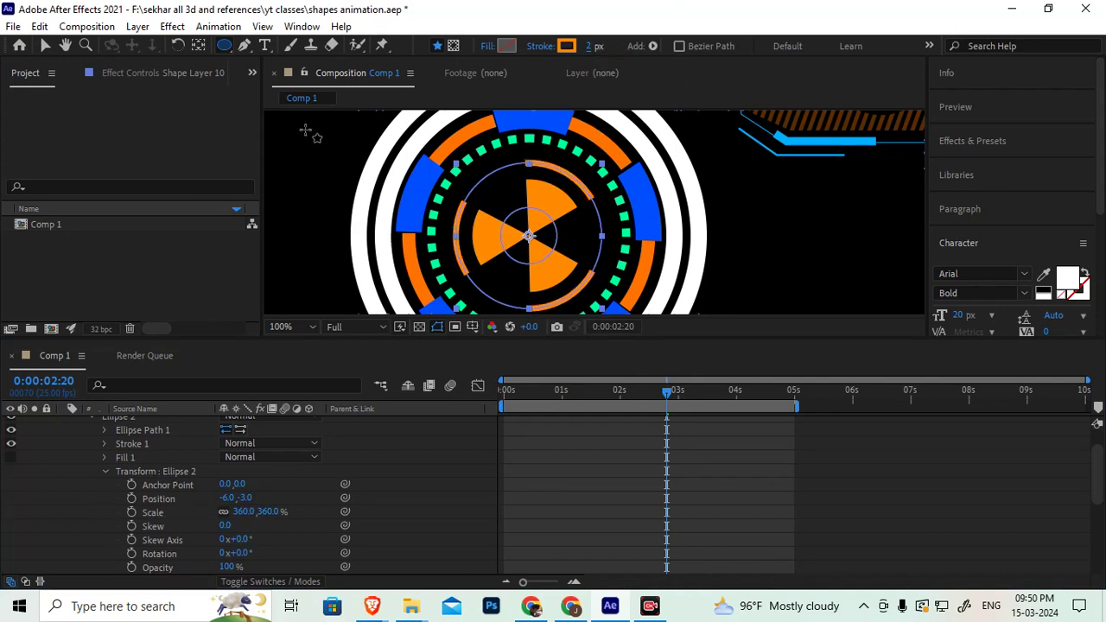
pyautogui.moveTo(242, 512); pyautogui.dragTo(232, 511)
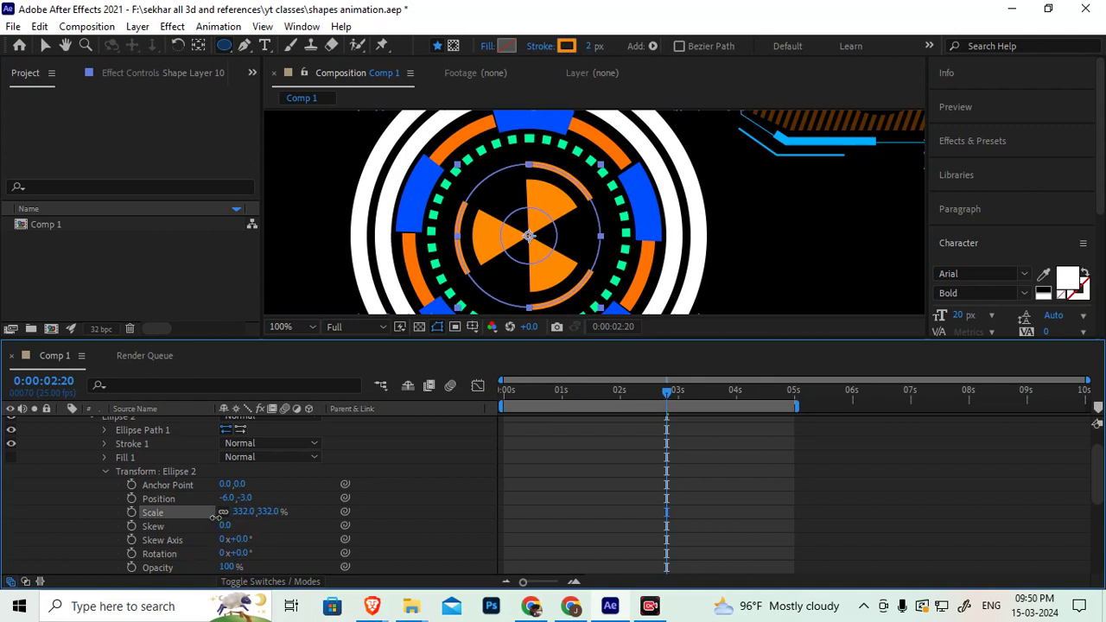
pyautogui.moveTo(206, 517)
pyautogui.mouseDown()
pyautogui.moveTo(185, 517)
pyautogui.moveTo(279, 511)
pyautogui.mouseUp()
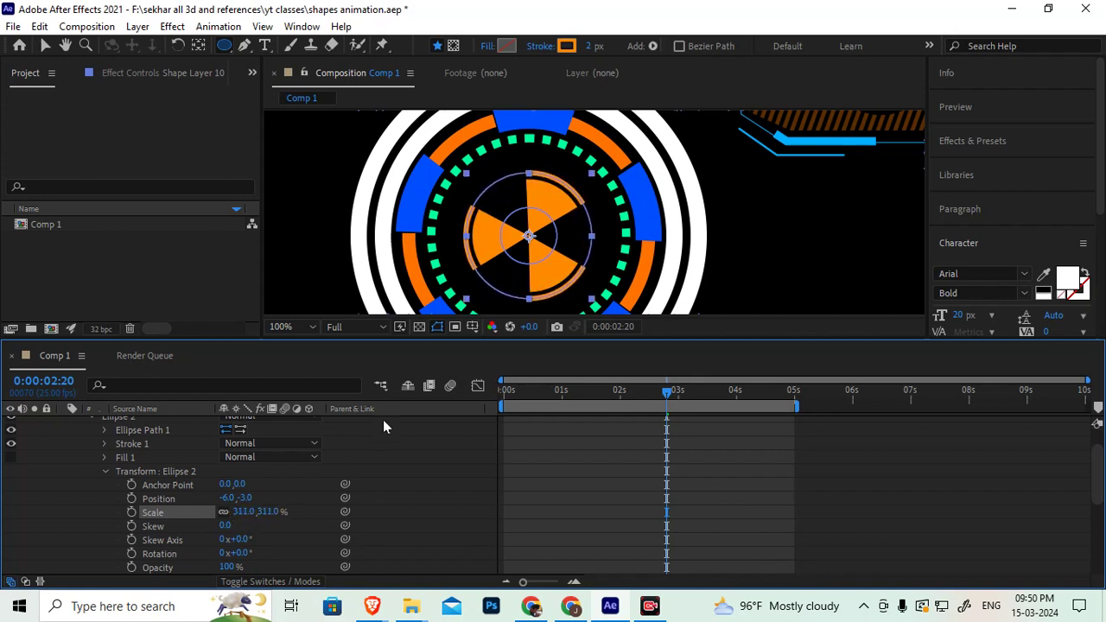
pyautogui.click(107, 473)
pyautogui.scroll(1, 111, 483)
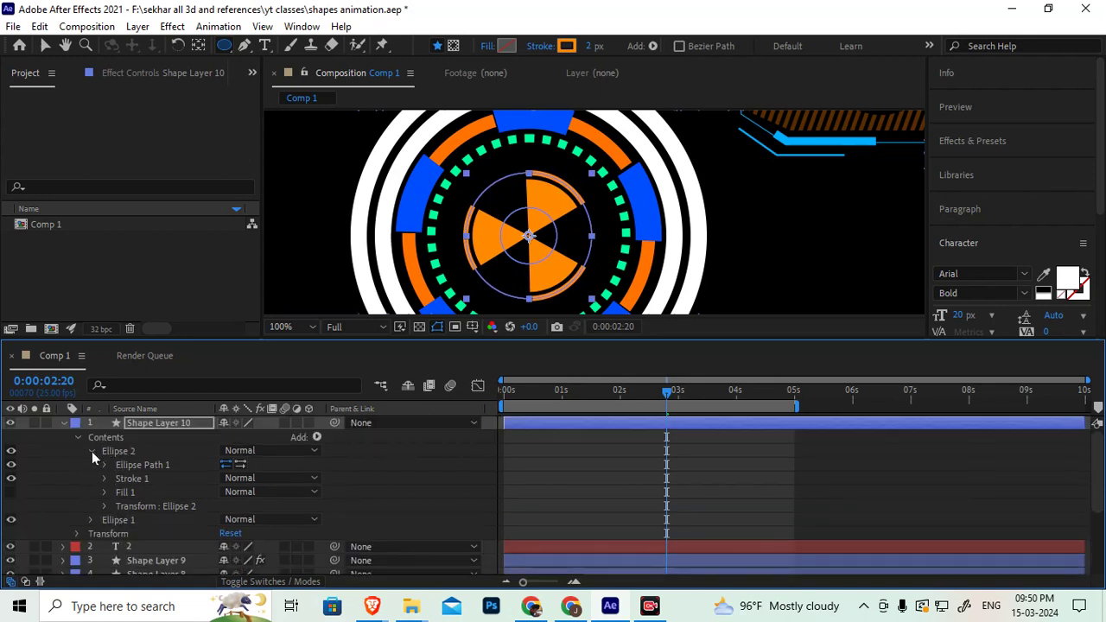
# Move back to 0:00:02:01 and set Shape Layer 10's Scale to 0%
pyautogui.click(92, 451)
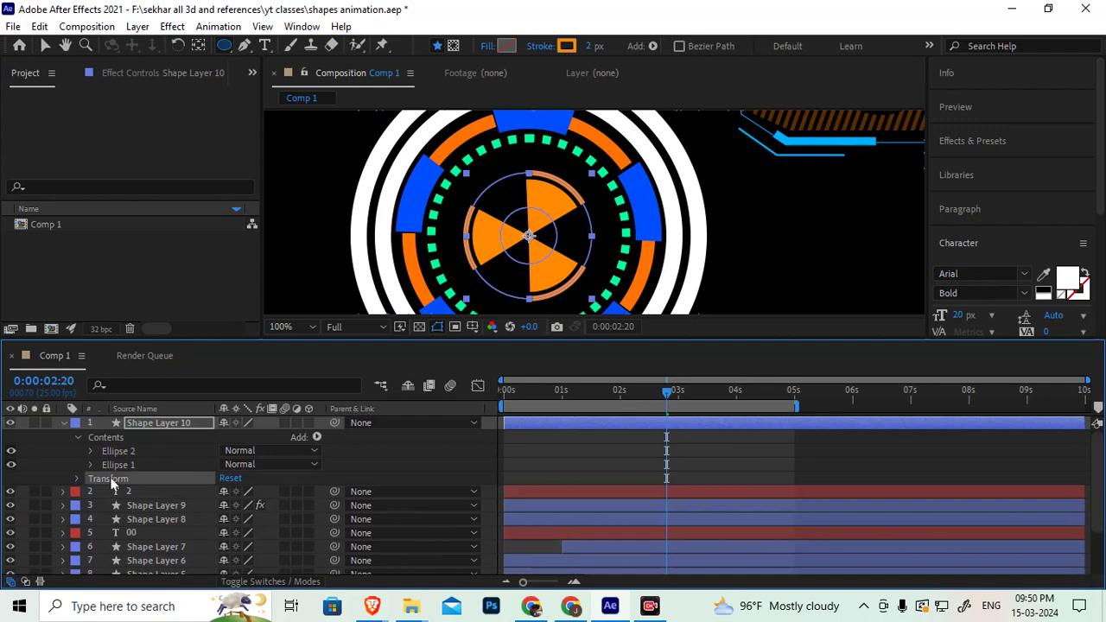
pyautogui.click(76, 478)
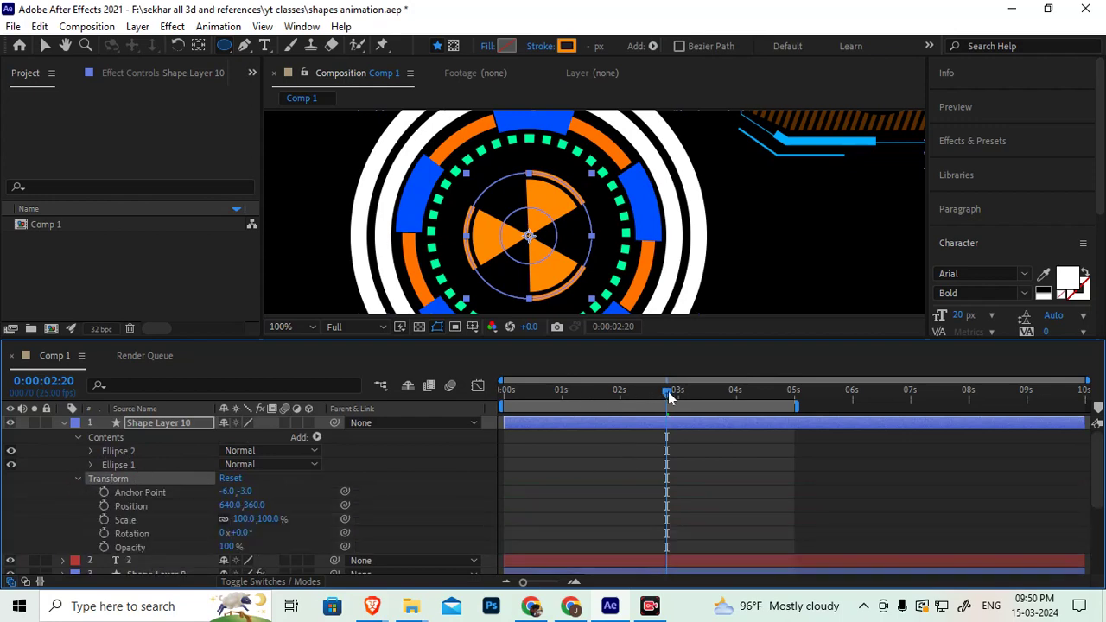
pyautogui.moveTo(670, 396); pyautogui.dragTo(624, 404)
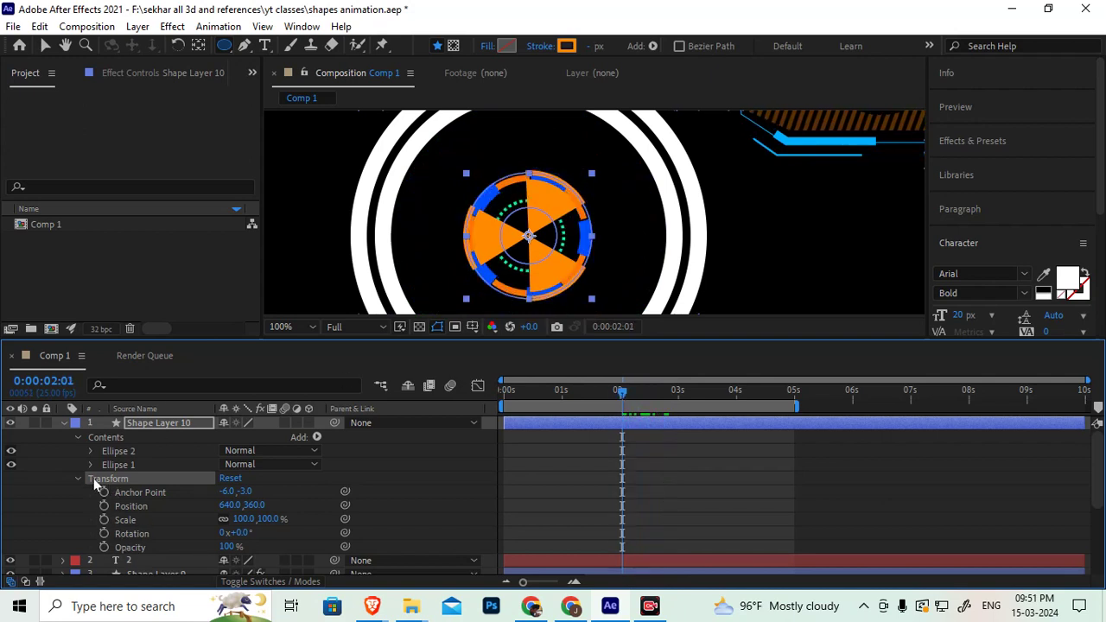
pyautogui.click(106, 453)
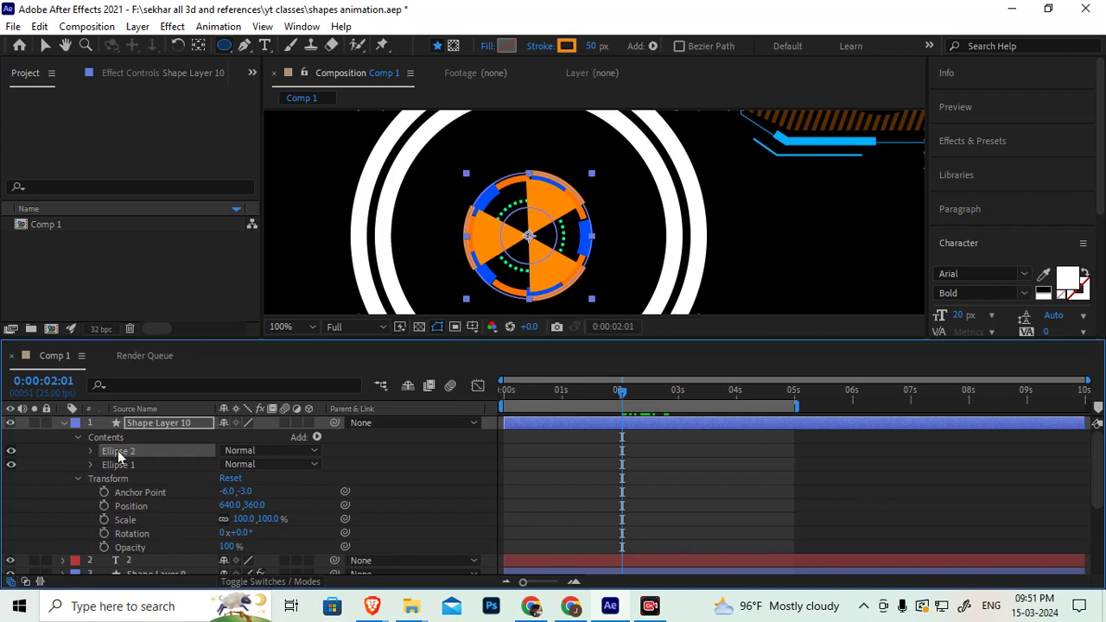
pyautogui.click(125, 521)
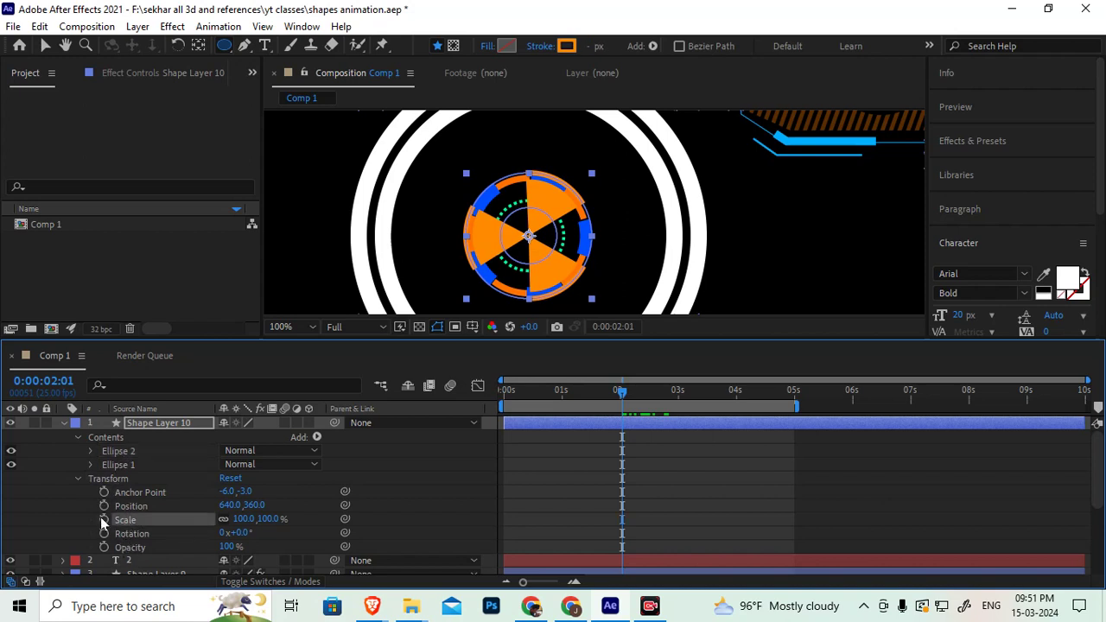
pyautogui.click(243, 518)
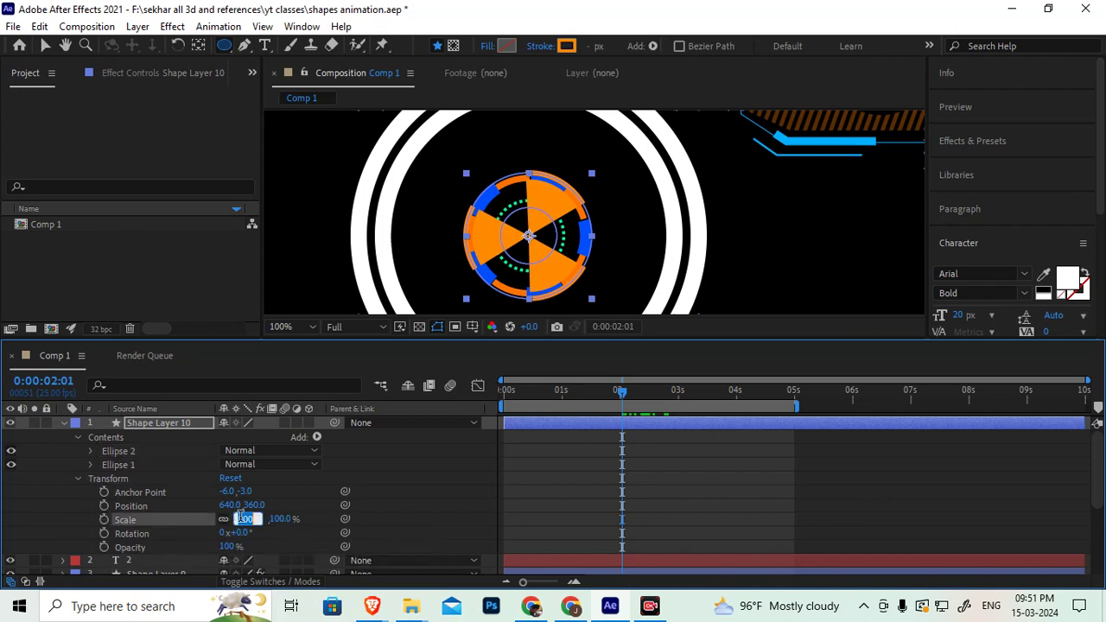
pyautogui.write('0')
pyautogui.press('Return')
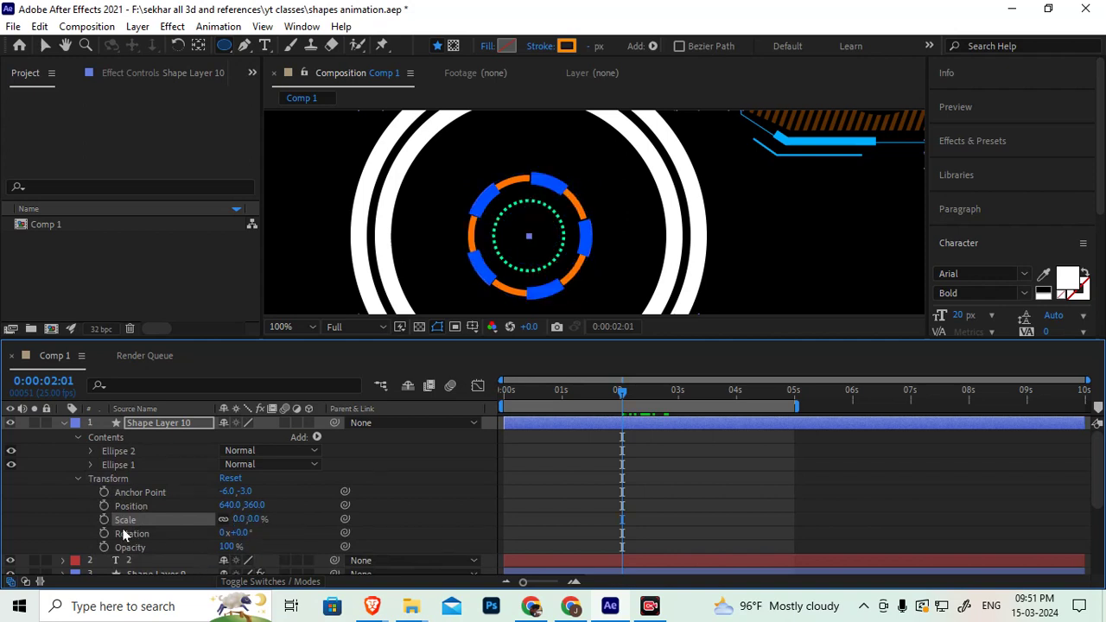
# Keyframe Scale from 0% at 0:00:02:01 to 125% at 0:00:03:00
pyautogui.click(104, 520)
pyautogui.moveTo(637, 396); pyautogui.dragTo(680, 404)
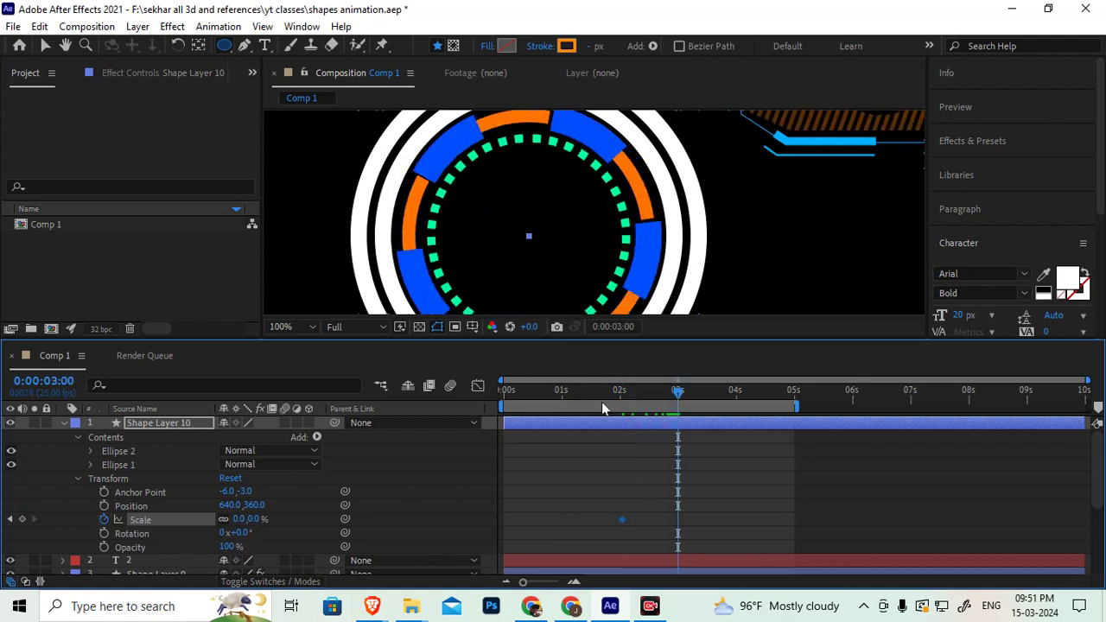
pyautogui.moveTo(242, 519); pyautogui.dragTo(327, 505)
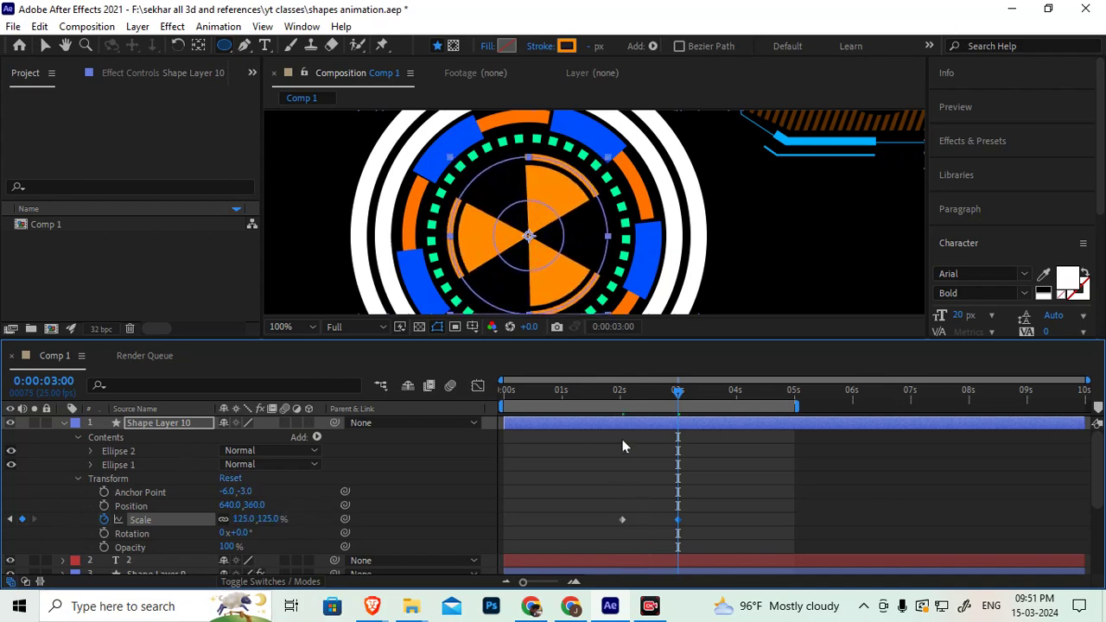
pyautogui.moveTo(633, 518); pyautogui.dragTo(601, 535)
pyautogui.press('j')
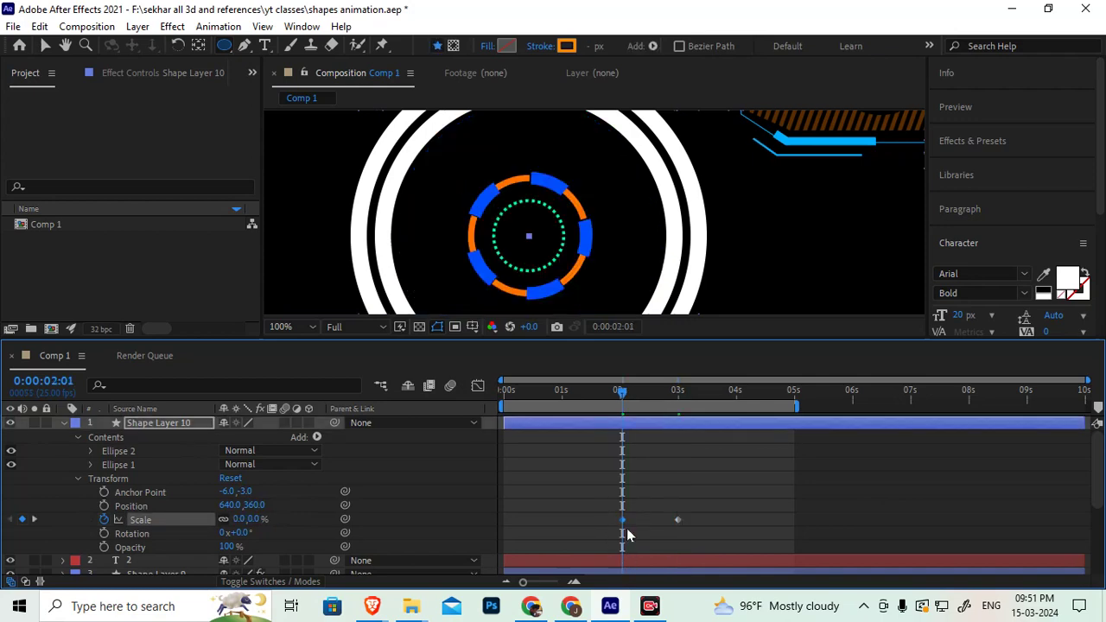
# Keyframe Rotation from 0x at 0:00:02:01 to 1x at 0:00:03:00
pyautogui.click(105, 532)
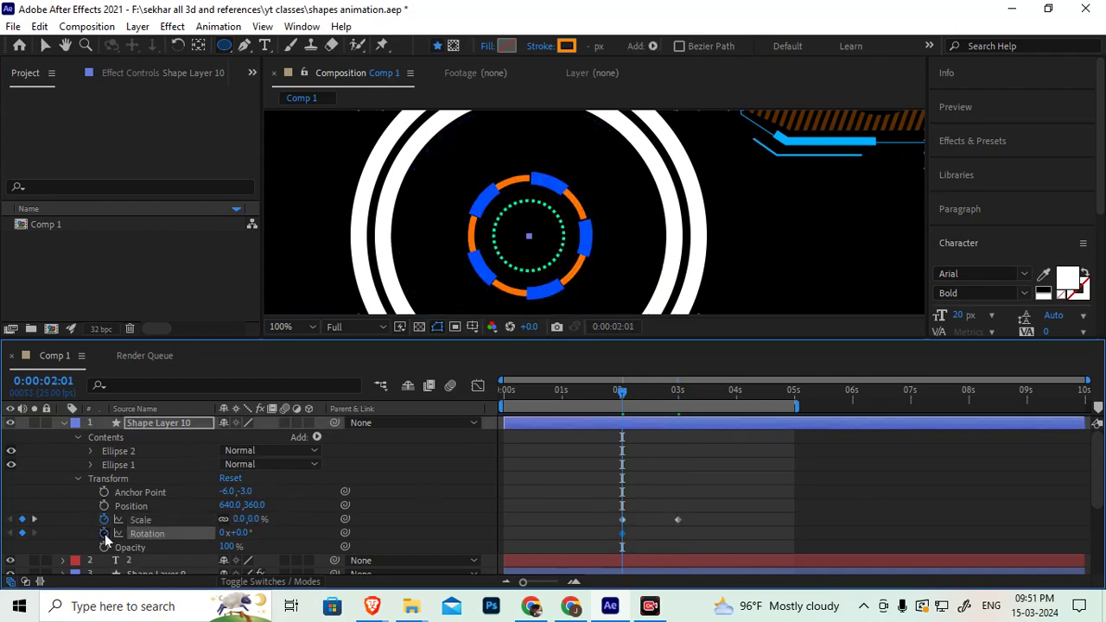
pyautogui.moveTo(698, 516); pyautogui.dragTo(672, 524)
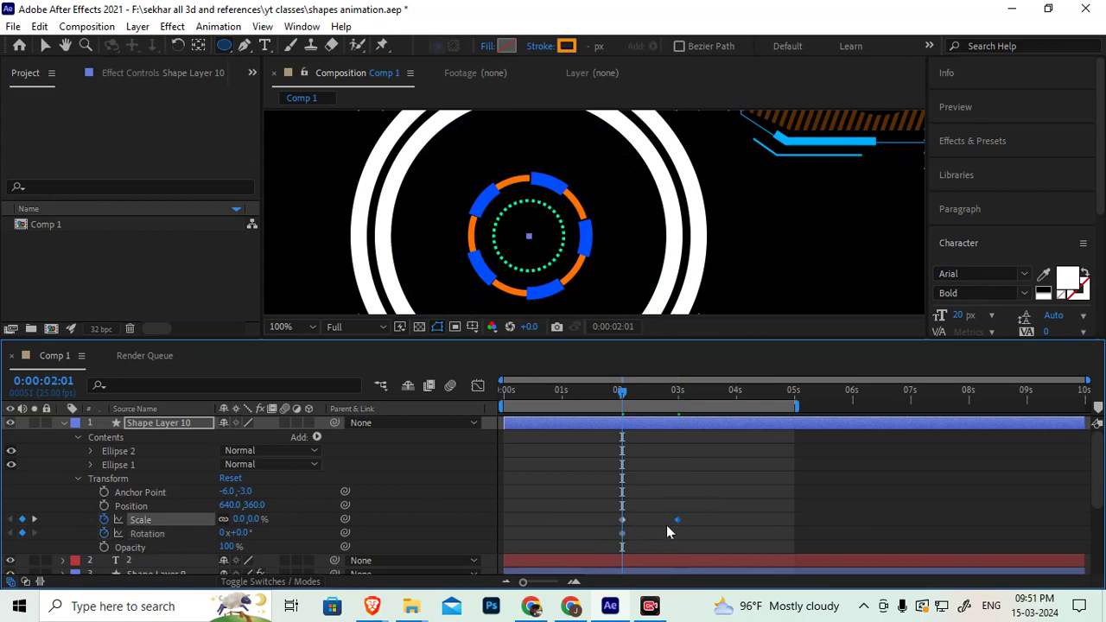
pyautogui.press('k')
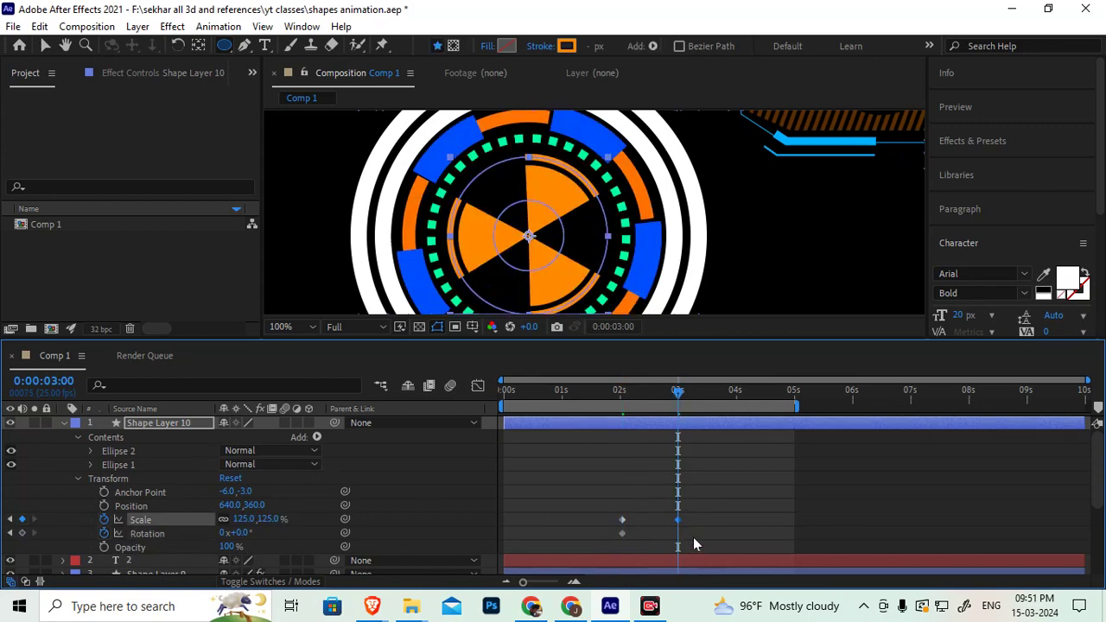
pyautogui.click(222, 533)
pyautogui.write('1')
pyautogui.press('Return')
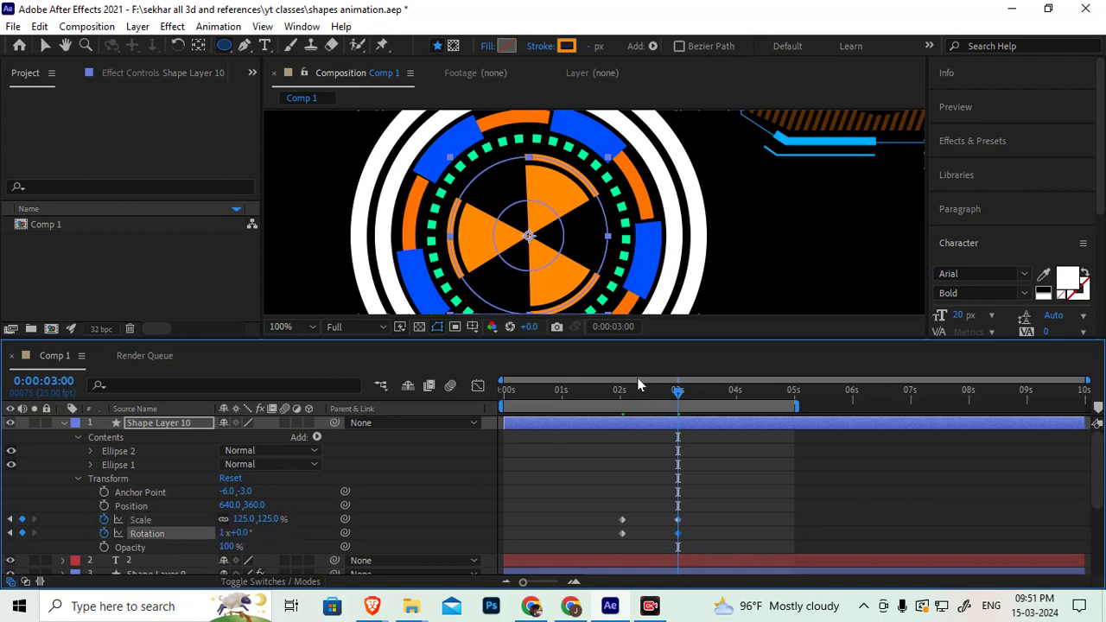
# Preview the pinwheel's scale and spin from 0:00:01:23
pyautogui.click(617, 393)
pyautogui.press('space')
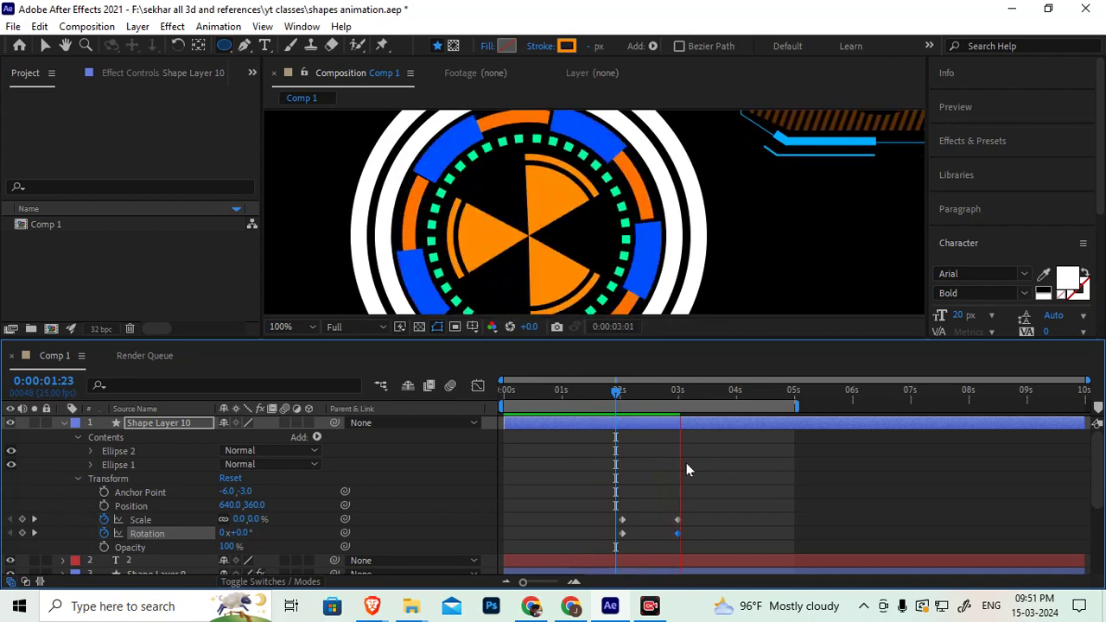
pyautogui.press('space')
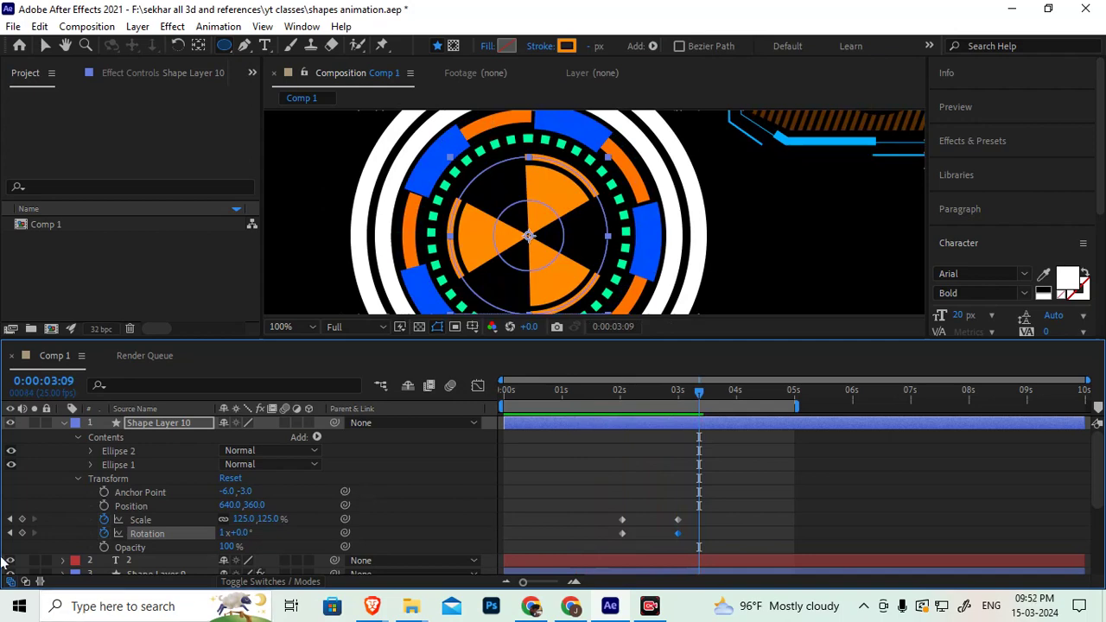
# Add a loopOut() expression to the pinwheel's Rotation
pyautogui.keyDown('alt'); pyautogui.click(105, 532); pyautogui.keyUp('alt')
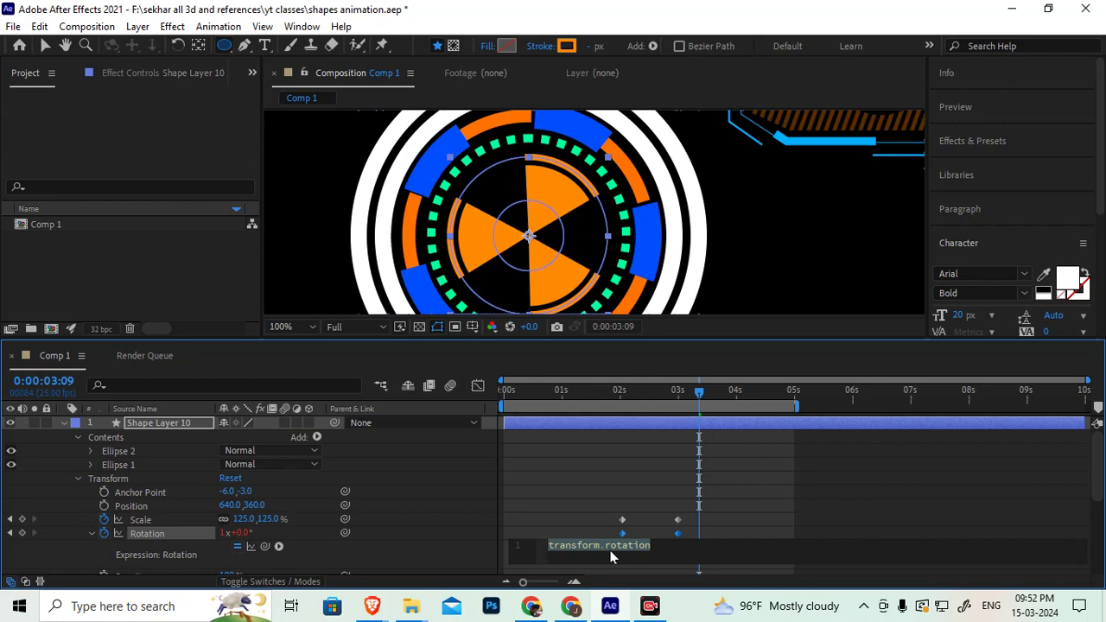
pyautogui.write('loop')
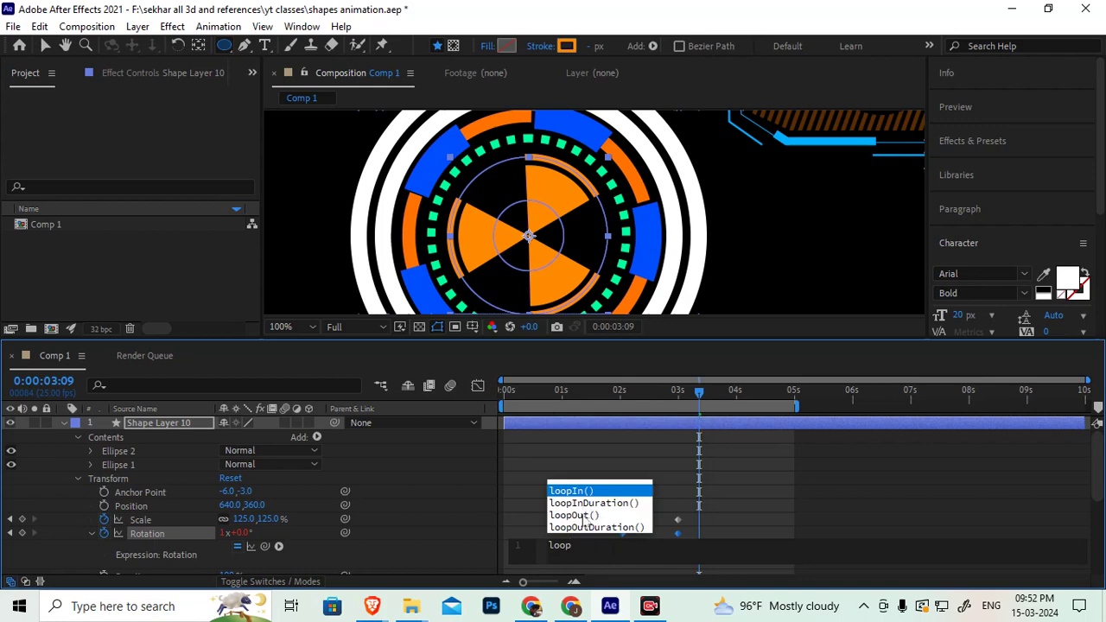
pyautogui.click(584, 515)
pyautogui.click(596, 497)
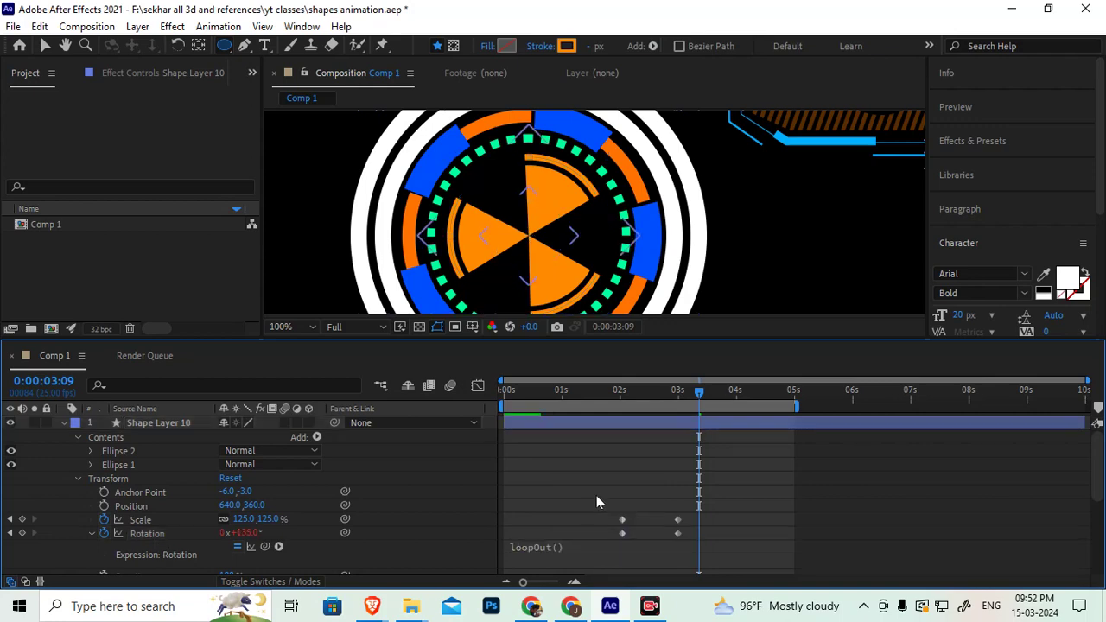
# Preview the looping spin, then collapse the layer's properties
pyautogui.click(541, 391)
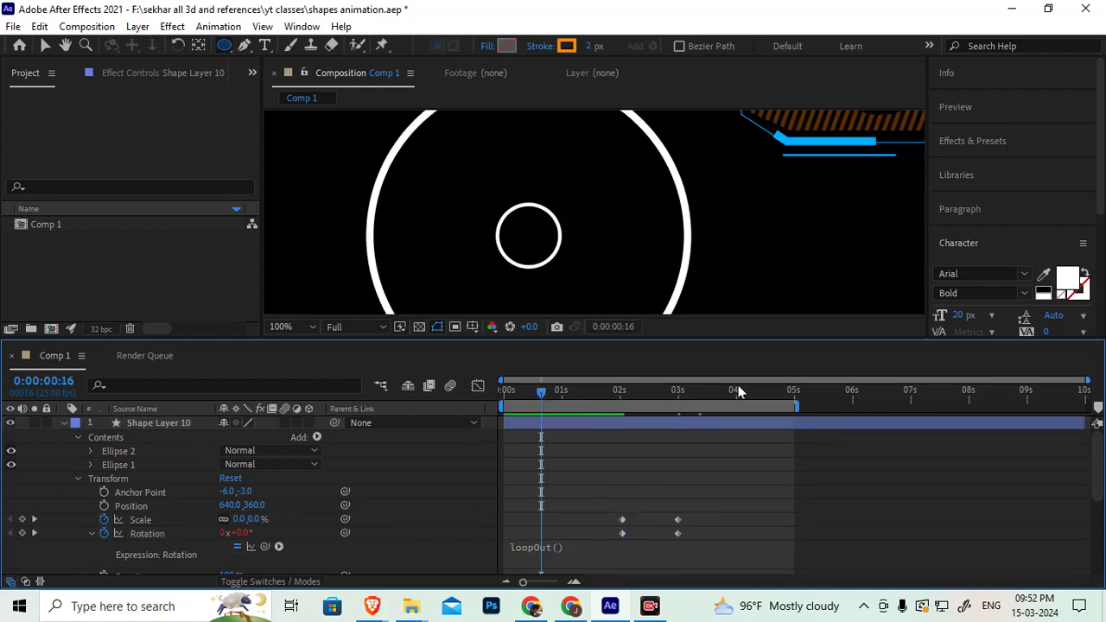
pyautogui.press('space')
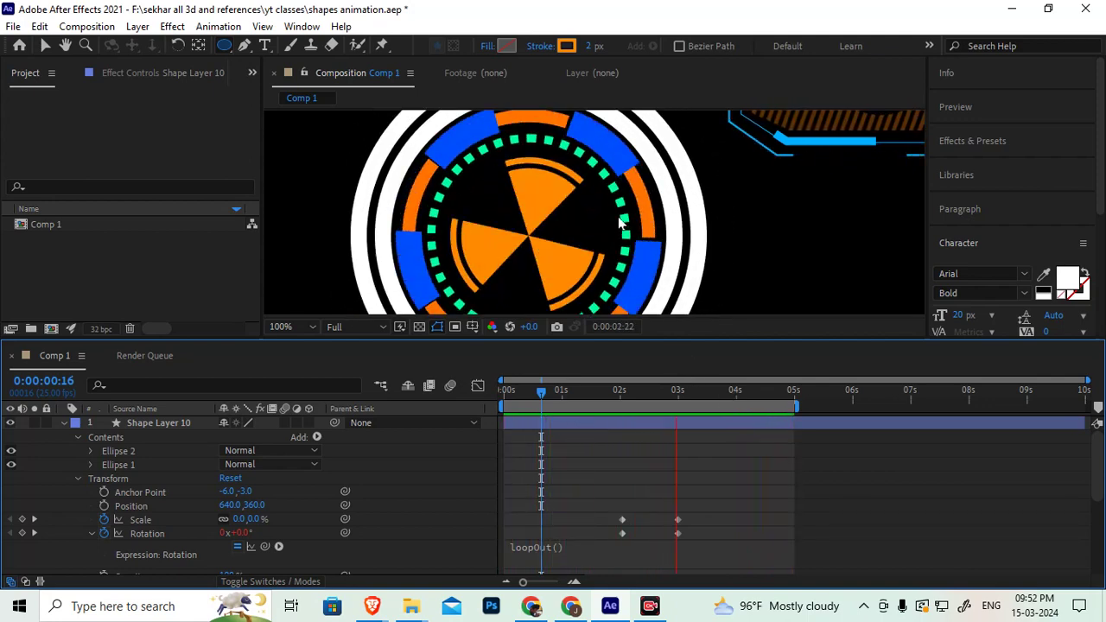
pyautogui.press('space')
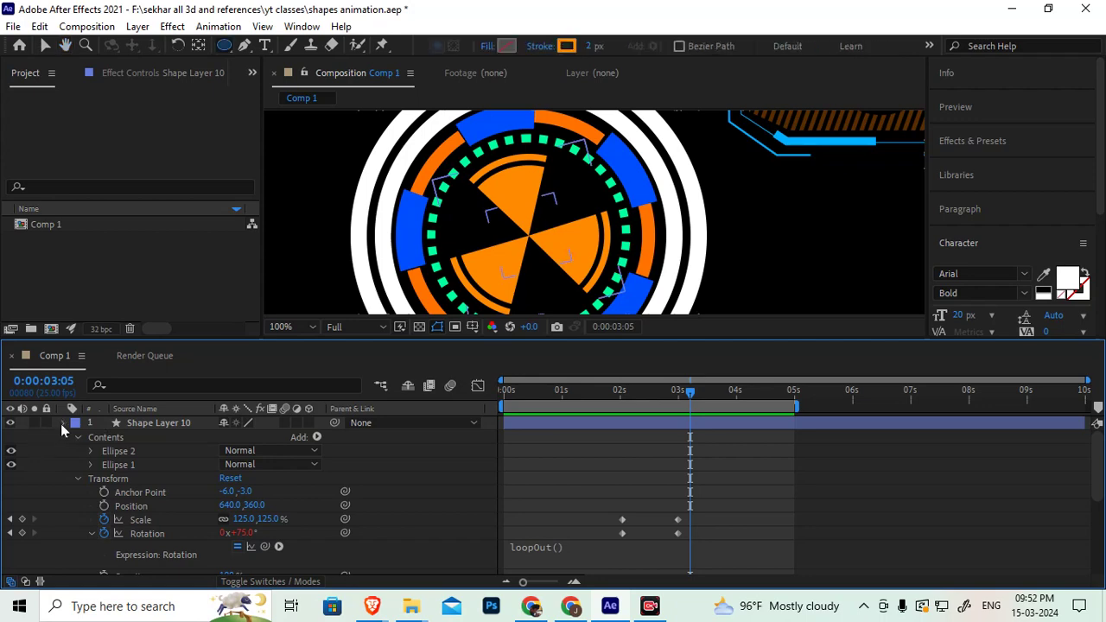
pyautogui.click(62, 423)
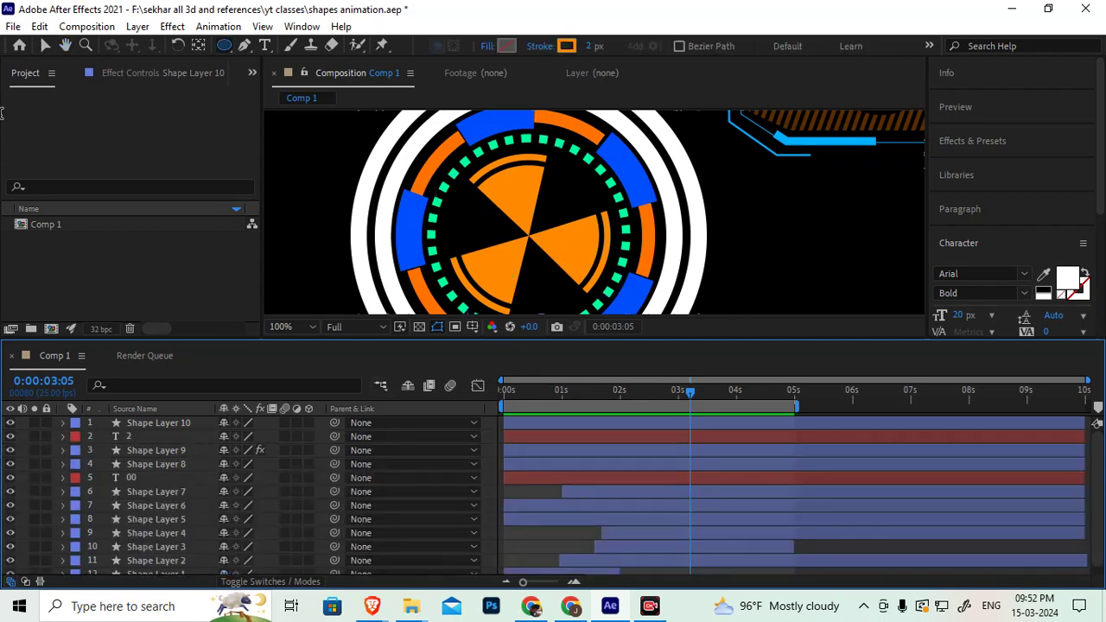
# Enlarge the viewer, fit the whole HUD in it, and play the comp from 0:00
pyautogui.click(45, 45)
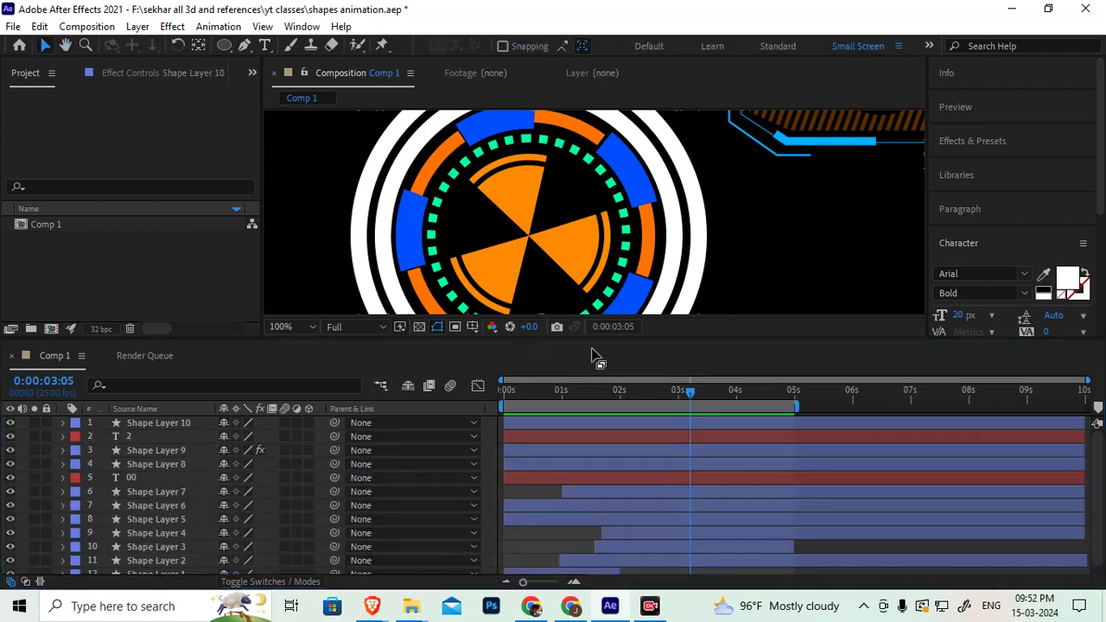
pyautogui.moveTo(603, 346); pyautogui.dragTo(603, 426)
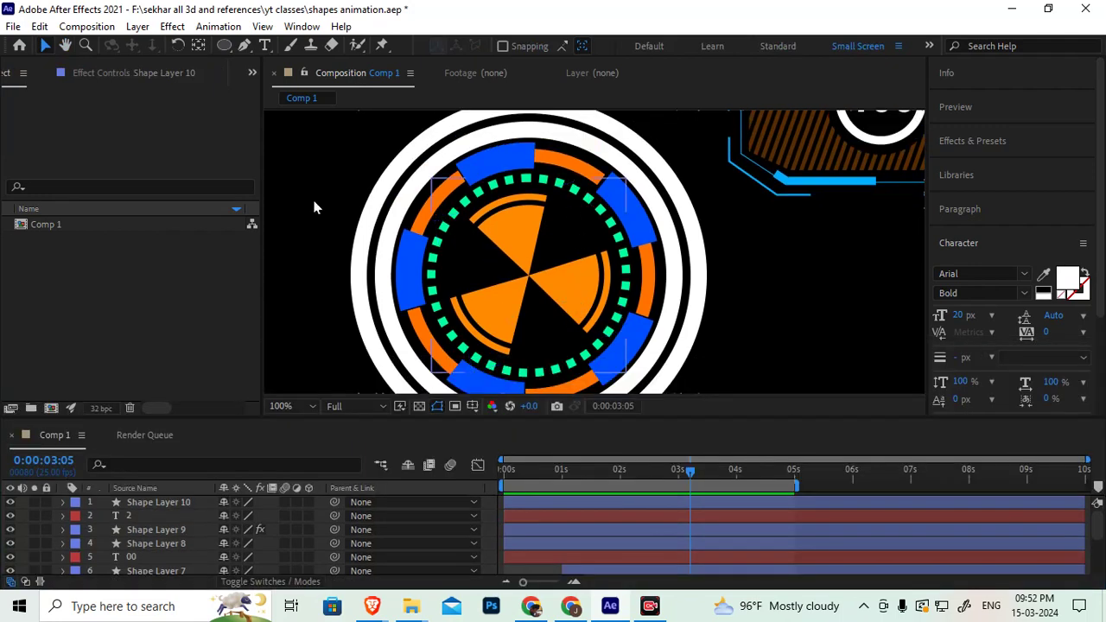
pyautogui.click(300, 405)
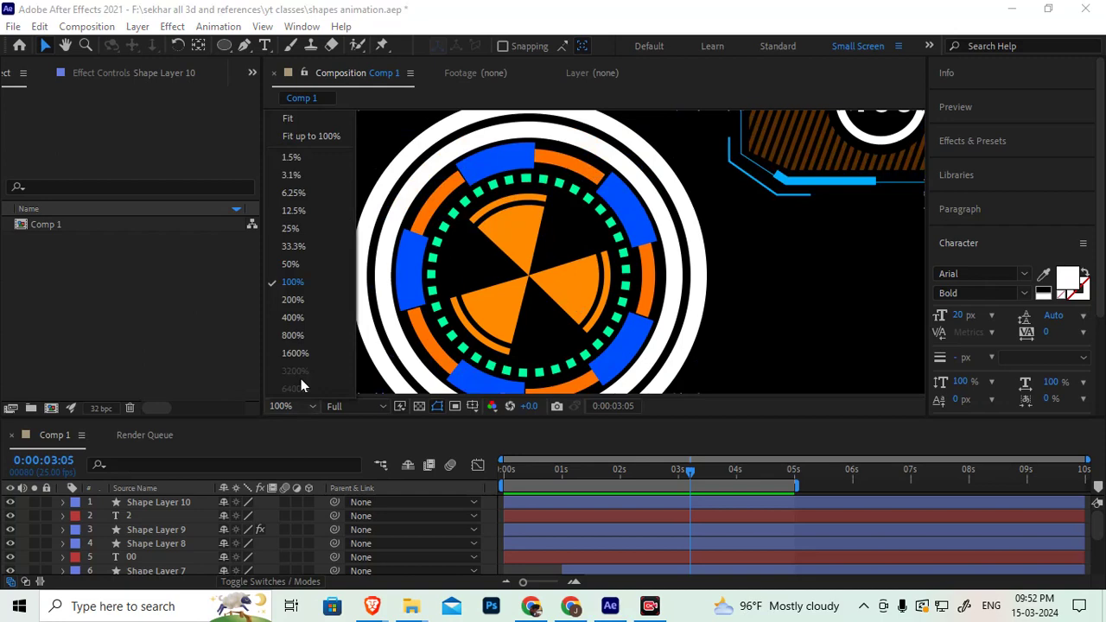
pyautogui.click(294, 131)
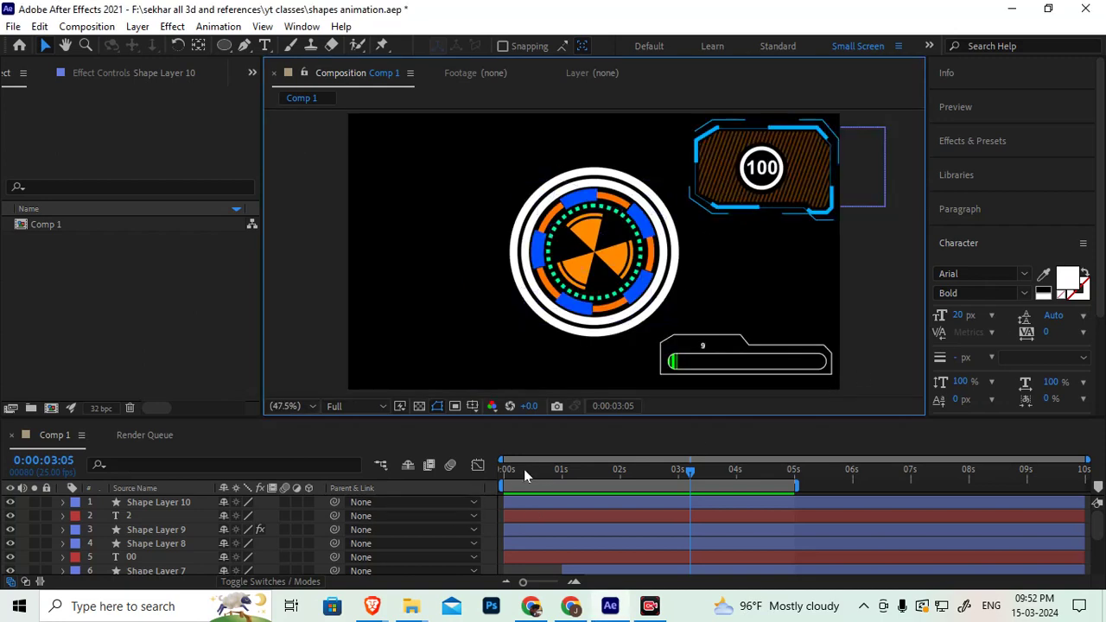
pyautogui.click(501, 474)
pyautogui.press('space')
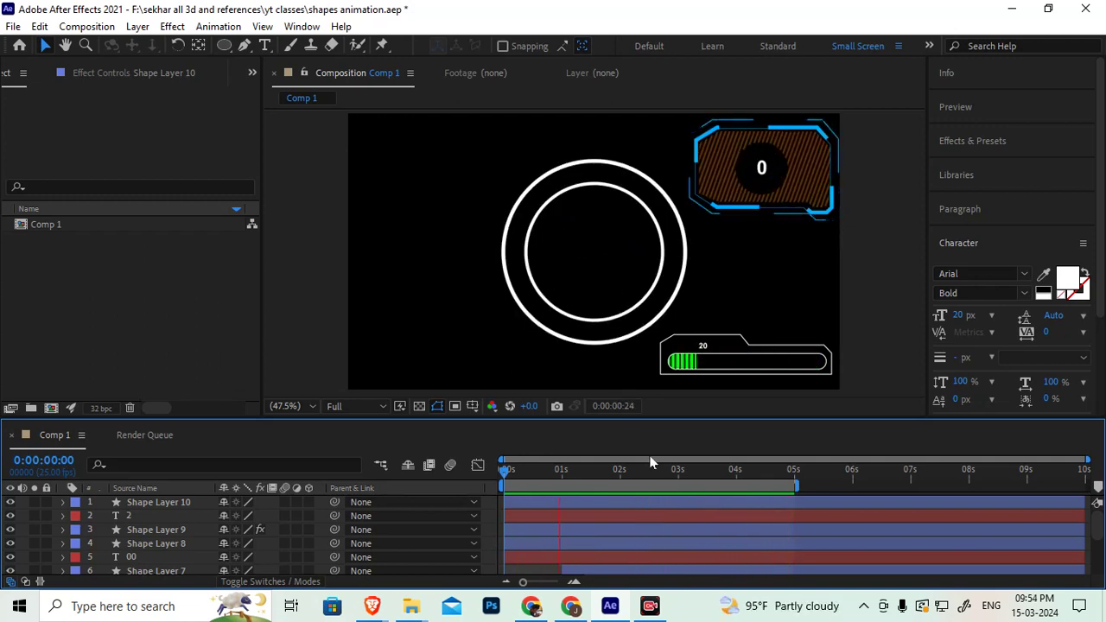
# Stop the preview and save shapes animation.aep with File > Save
pyautogui.press('space')
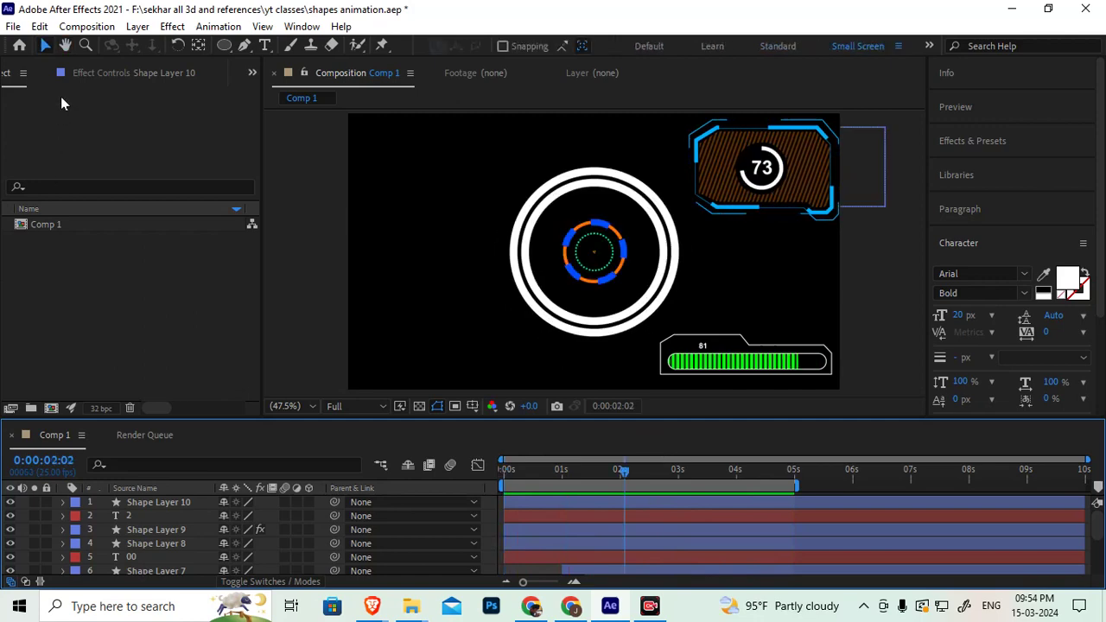
pyautogui.click(13, 26)
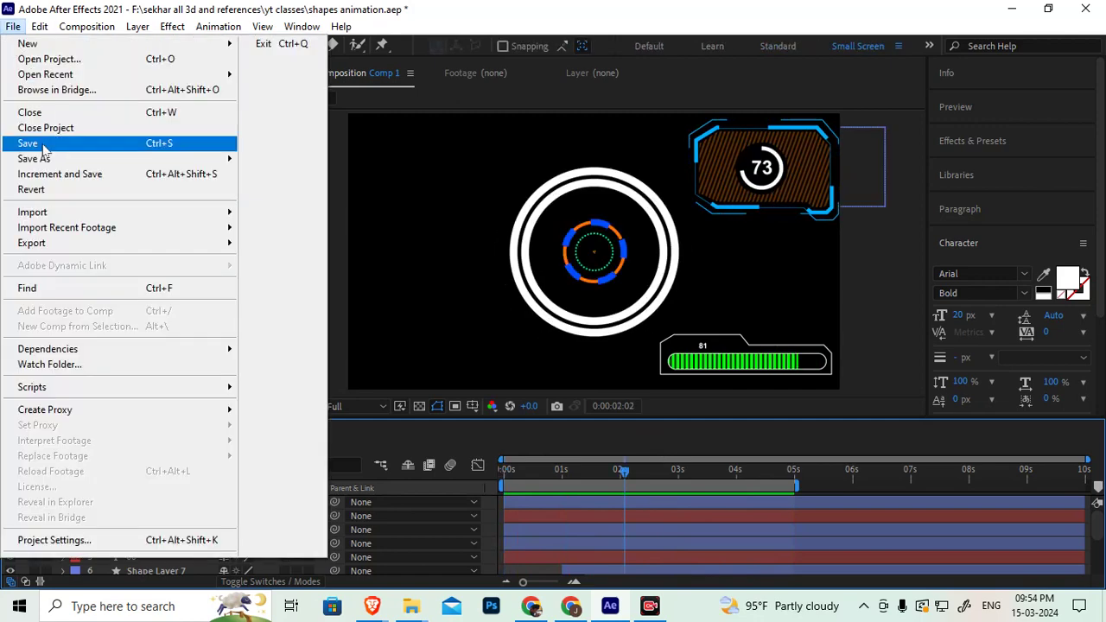
pyautogui.click(27, 143)
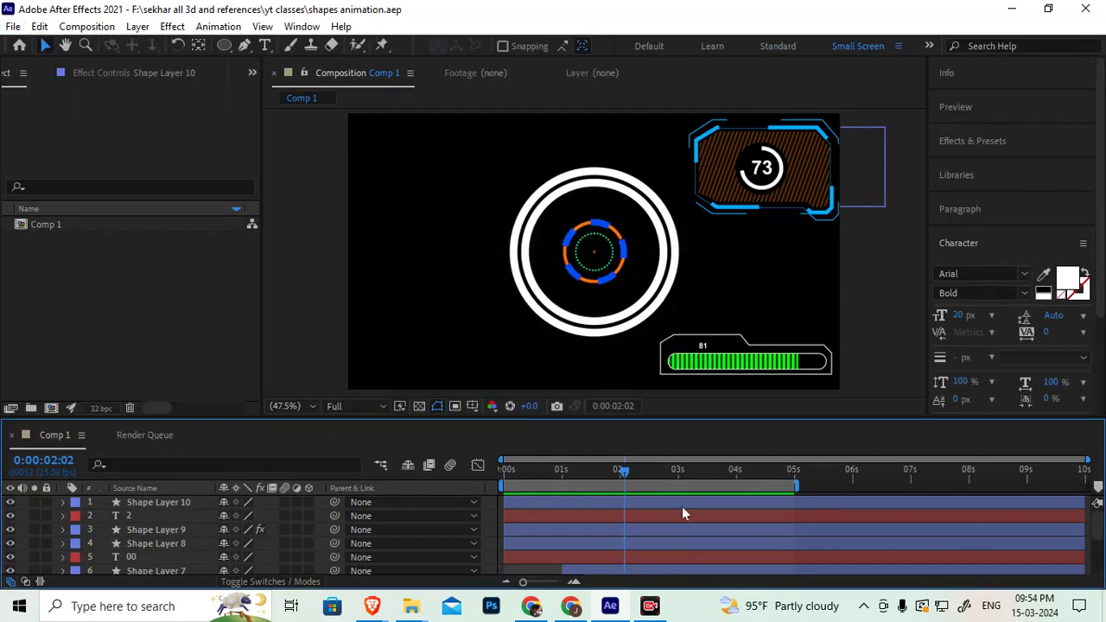
pyautogui.click(650, 606)
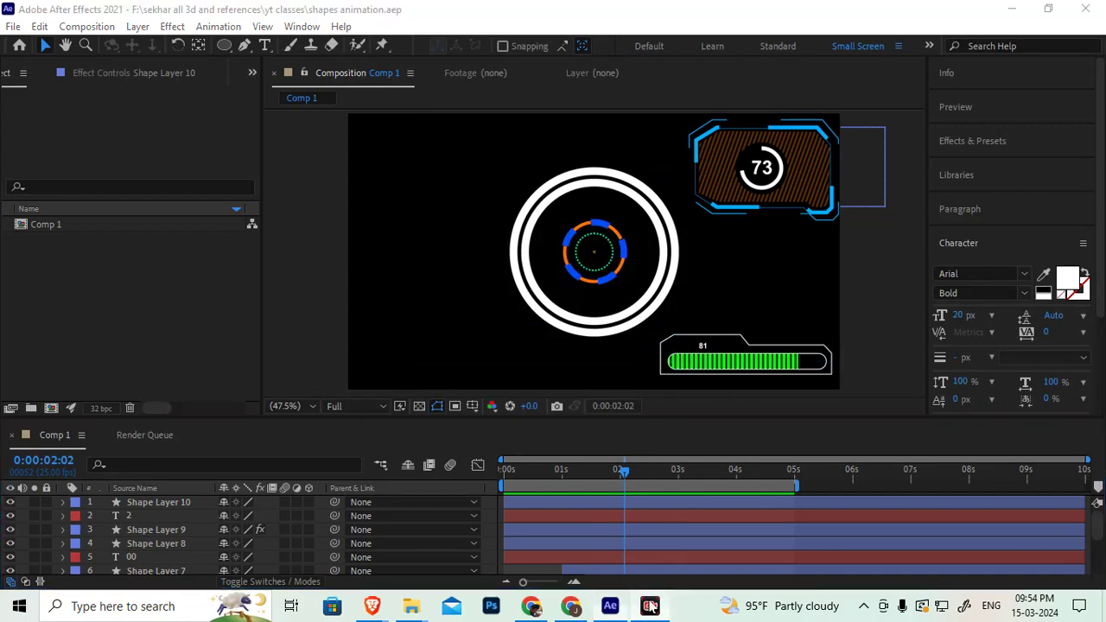